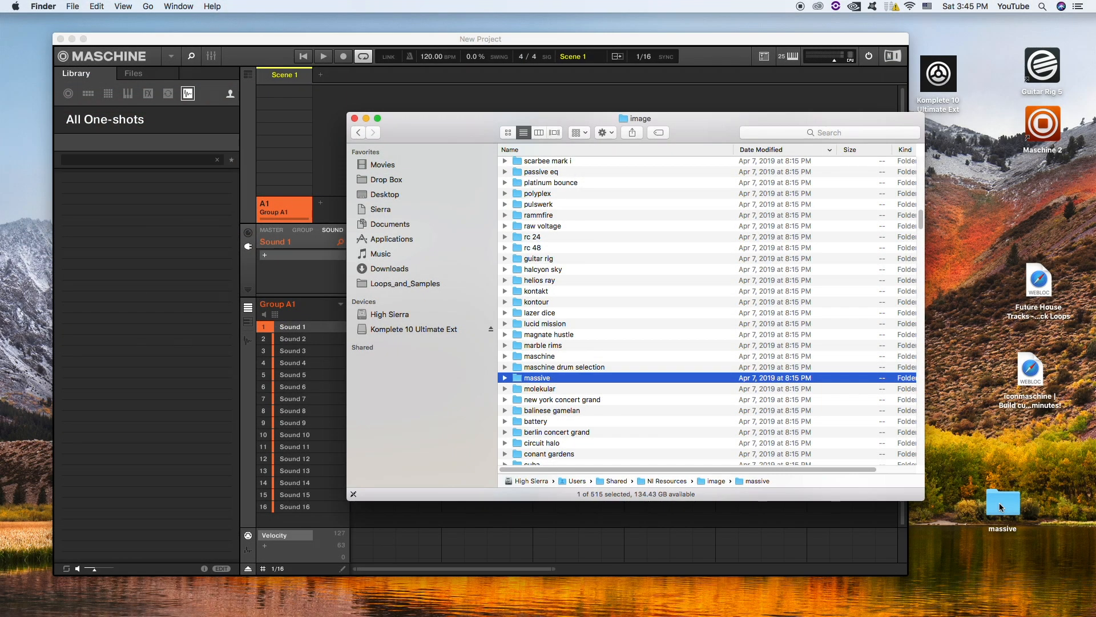
Step: Open massive.meta from the massive folder on the desktop, examine its name entry, and close the file
{"action": "left_click", "coordinate": [999, 506]}
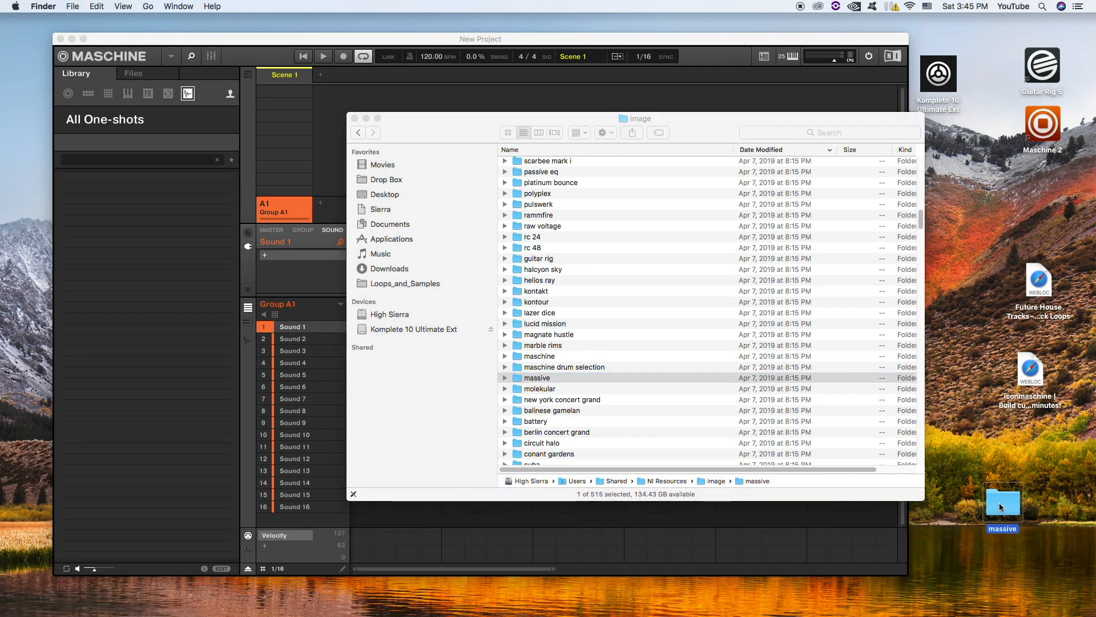
{"action": "double_click", "coordinate": [1003, 503]}
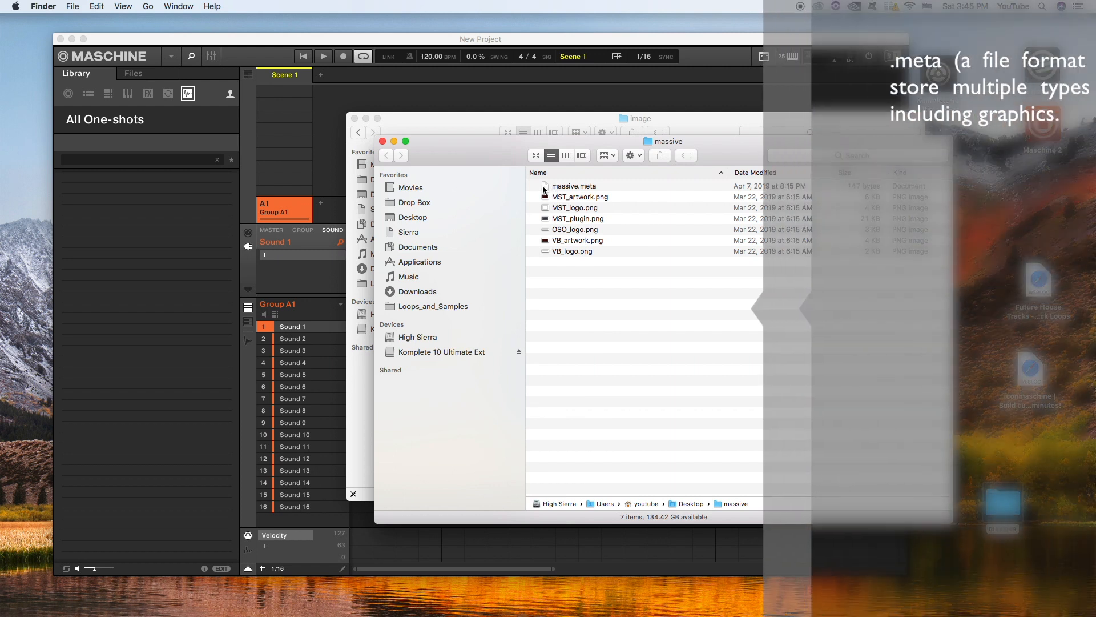
{"action": "left_click_drag", "start_coordinate": [544, 190], "coordinate": [612, 606]}
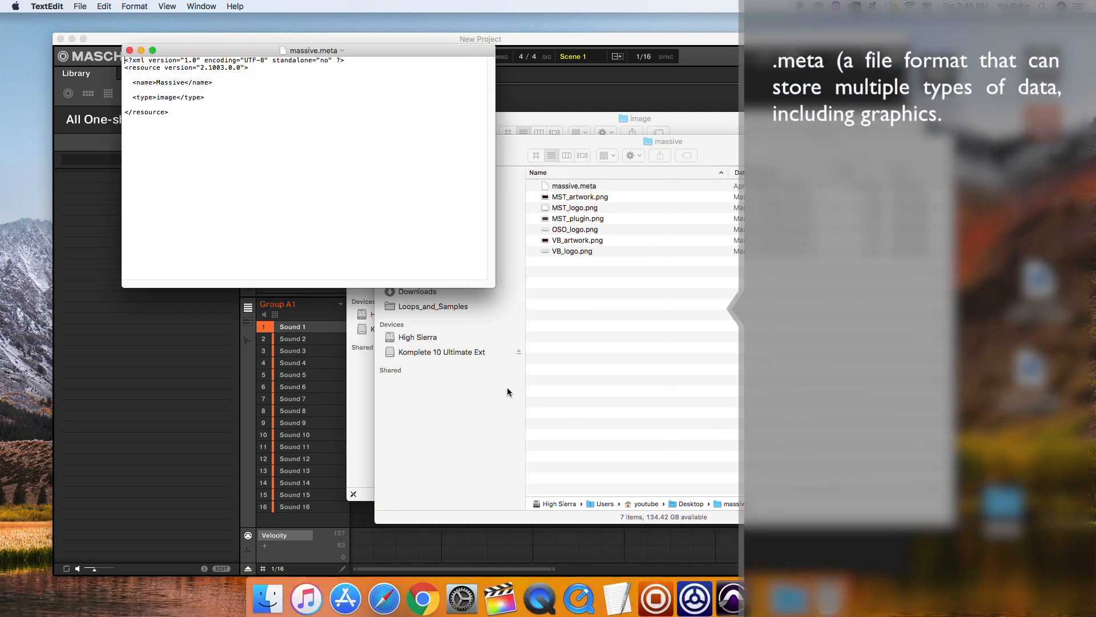
{"action": "left_click_drag", "start_coordinate": [156, 83], "coordinate": [186, 82]}
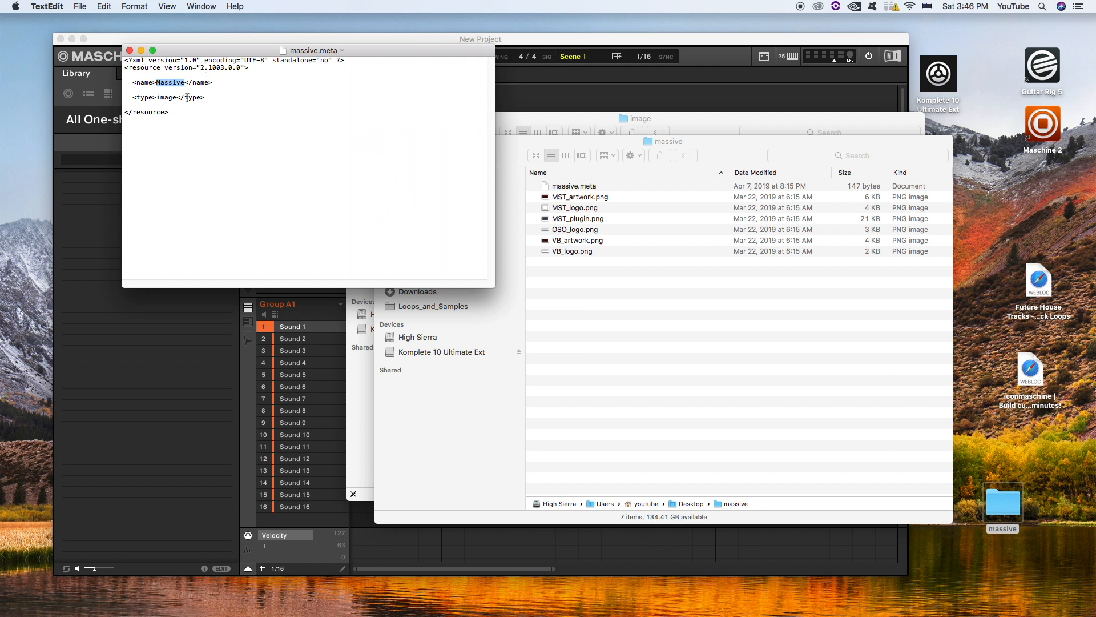
{"action": "left_click", "coordinate": [129, 51]}
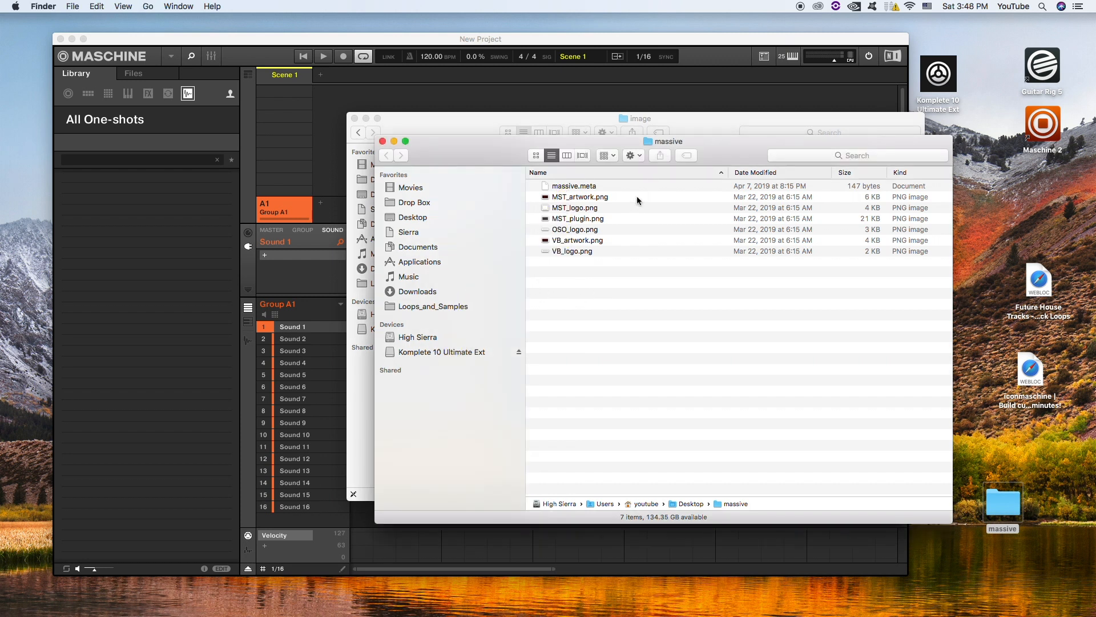
Step: Open MST_artwork.png, MST_logo.png, MST_plugin.png and OSO_logo.png together in Preview and enlarge the window to show all thumbnails
{"action": "left_click", "coordinate": [595, 197]}
{"action": "left_click", "coordinate": [590, 208], "text": "shift"}
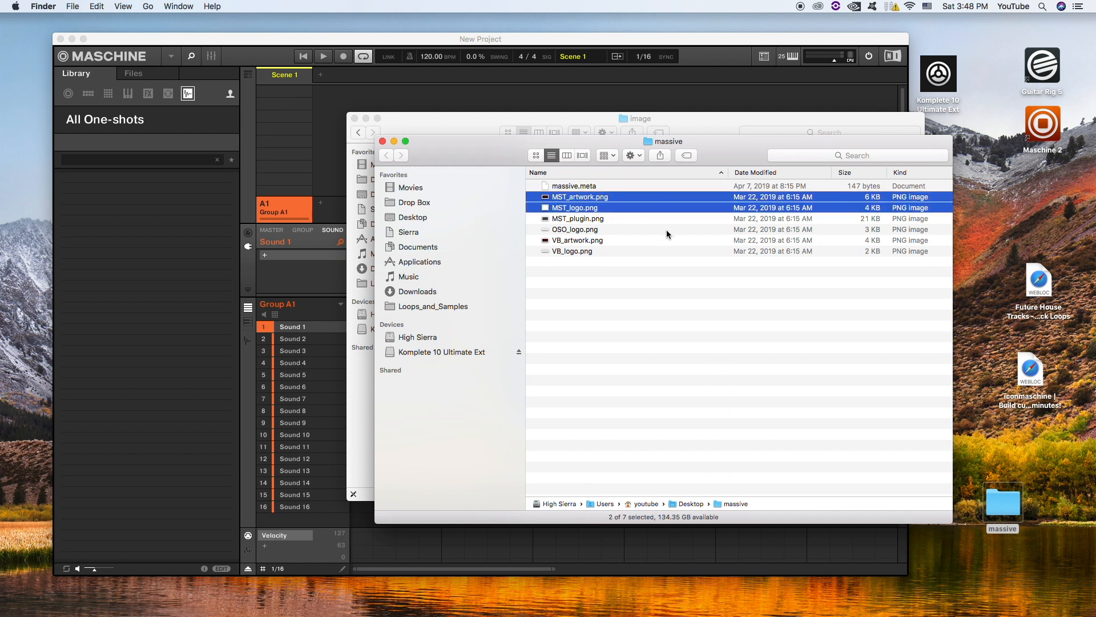
{"action": "left_click", "coordinate": [589, 221], "text": "shift"}
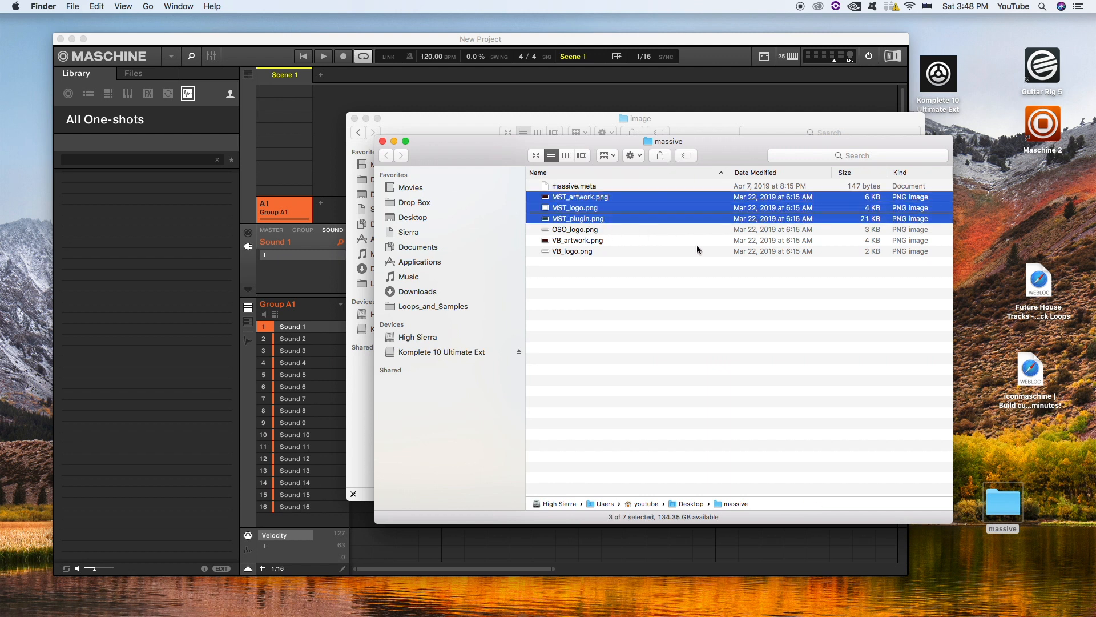
{"action": "left_click", "coordinate": [589, 232], "text": "shift"}
{"action": "key", "text": "super+o"}
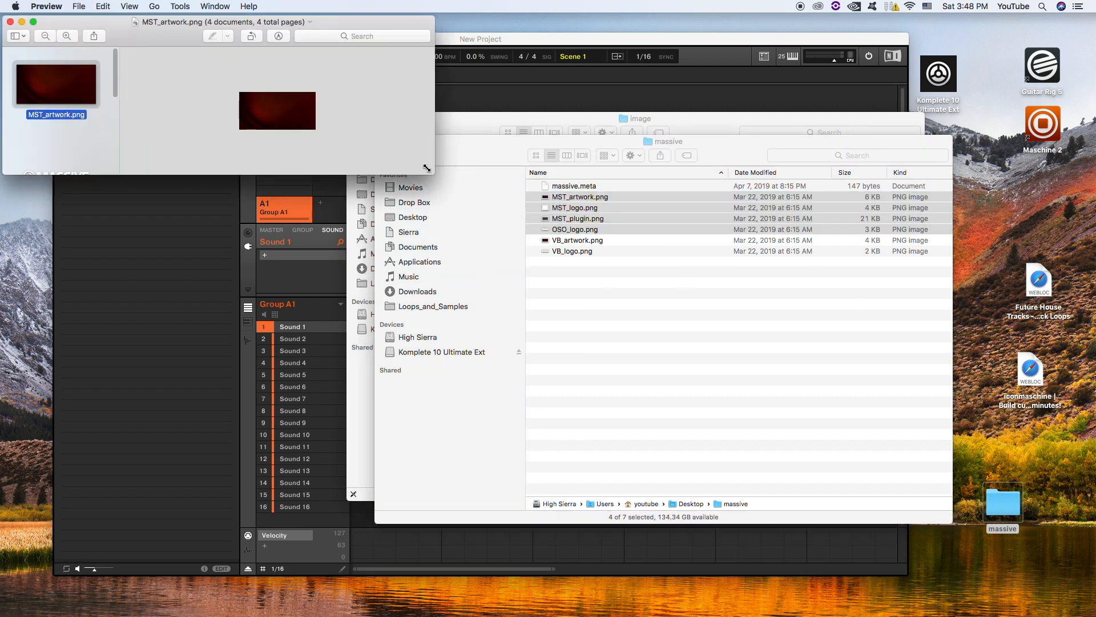
{"action": "left_click_drag", "start_coordinate": [427, 168], "coordinate": [758, 463]}
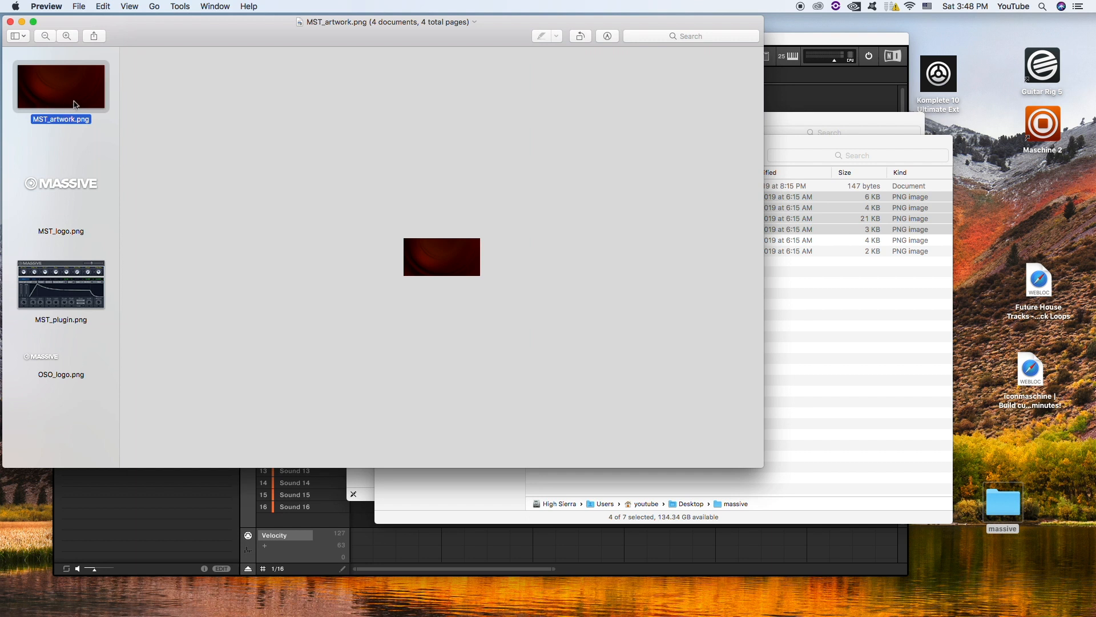
Step: View the MST_logo and MST_plugin images, compare them with the Massive plug-in window in Maschine, and close the image preview
{"action": "left_click", "coordinate": [68, 186]}
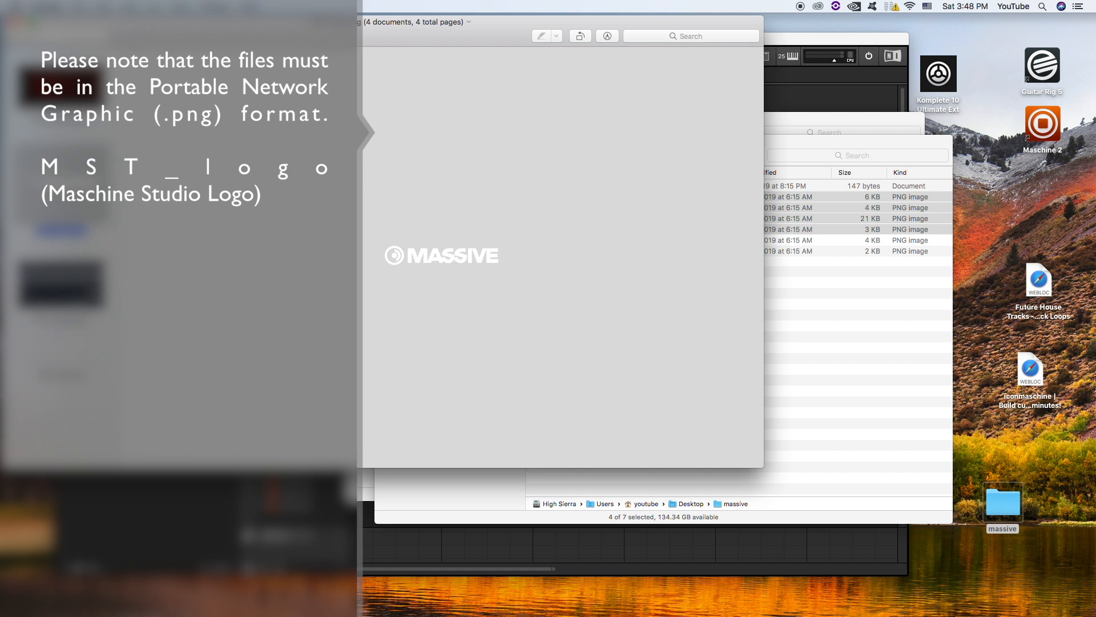
{"action": "left_click", "coordinate": [80, 291]}
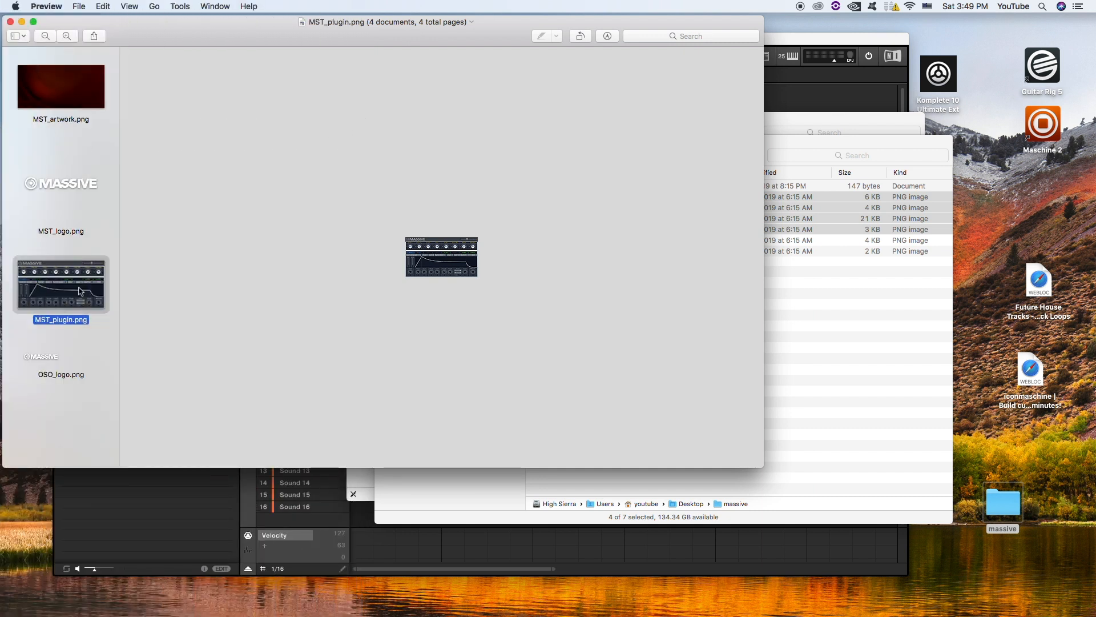
{"action": "left_click", "coordinate": [238, 213]}
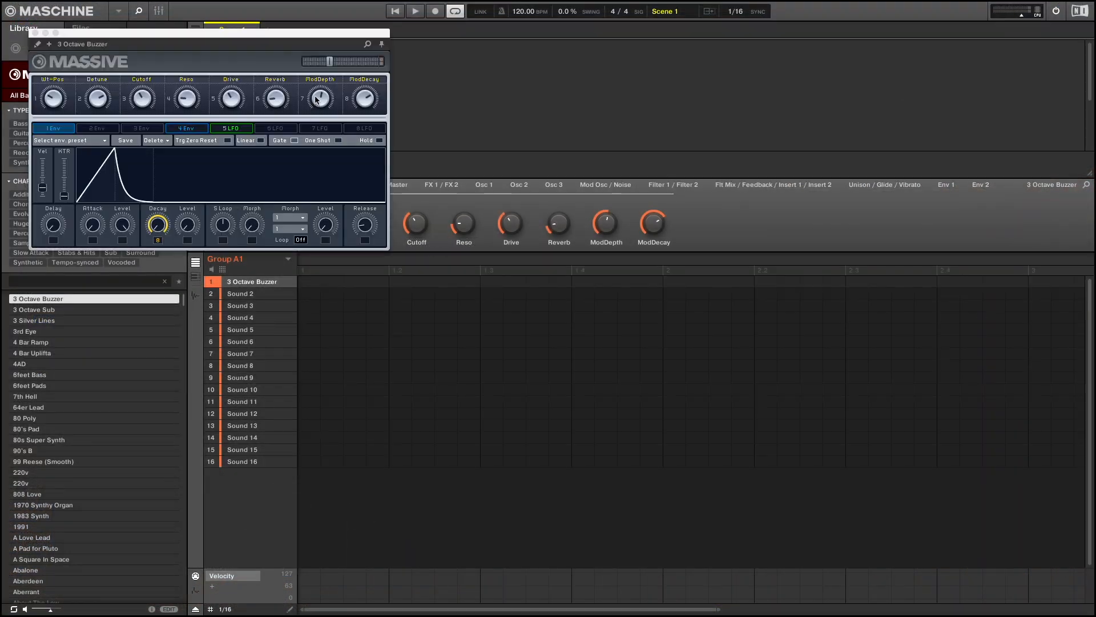
{"action": "left_click_drag", "start_coordinate": [263, 33], "coordinate": [574, 152]}
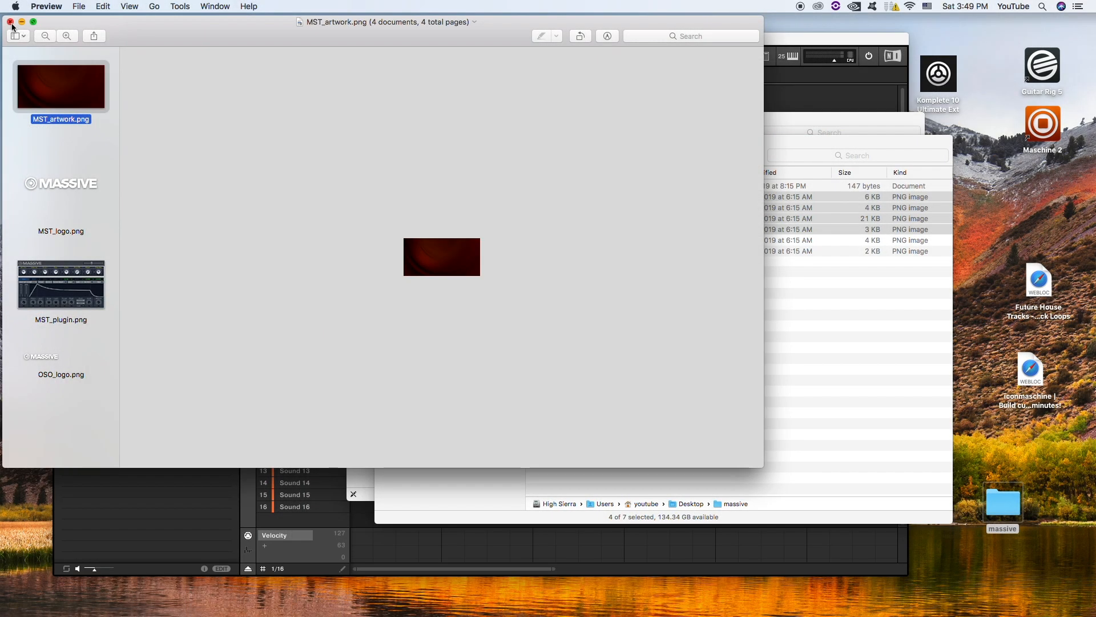
{"action": "left_click", "coordinate": [11, 23]}
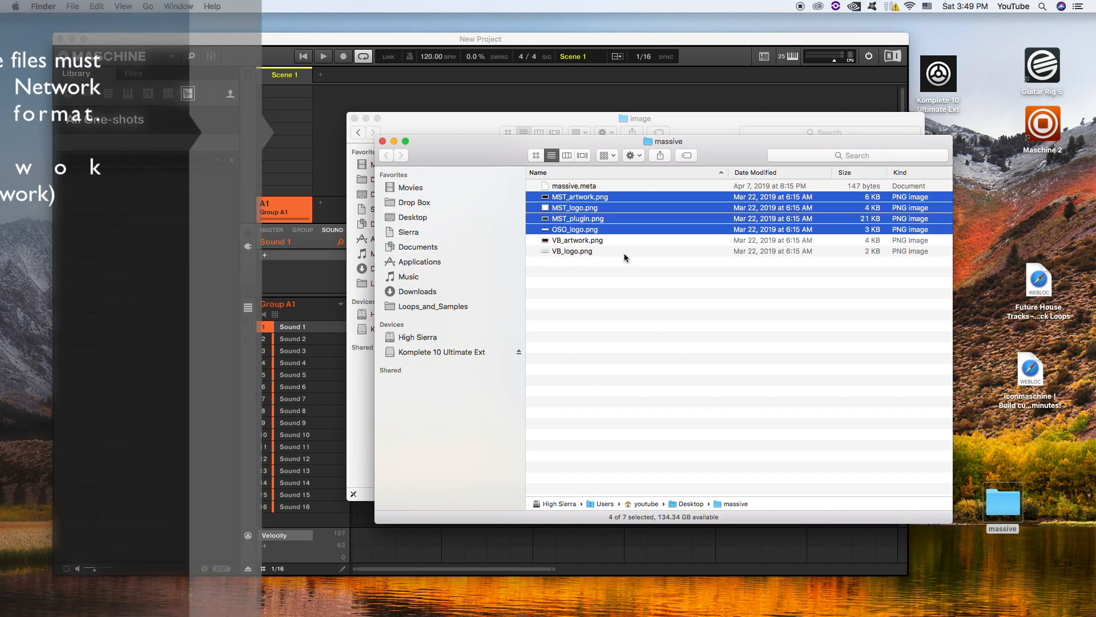
Step: Open VB_artwork.png and VB_logo.png together in Preview and enlarge the window to examine both images
{"action": "left_click_drag", "start_coordinate": [620, 245], "coordinate": [616, 257]}
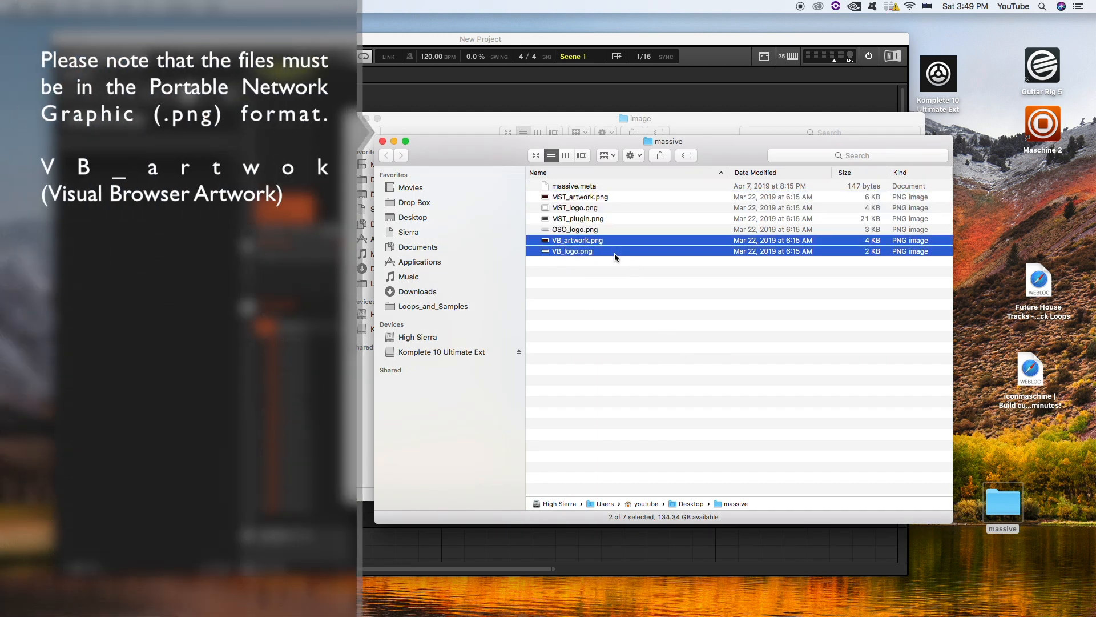
{"action": "double_click", "coordinate": [615, 253]}
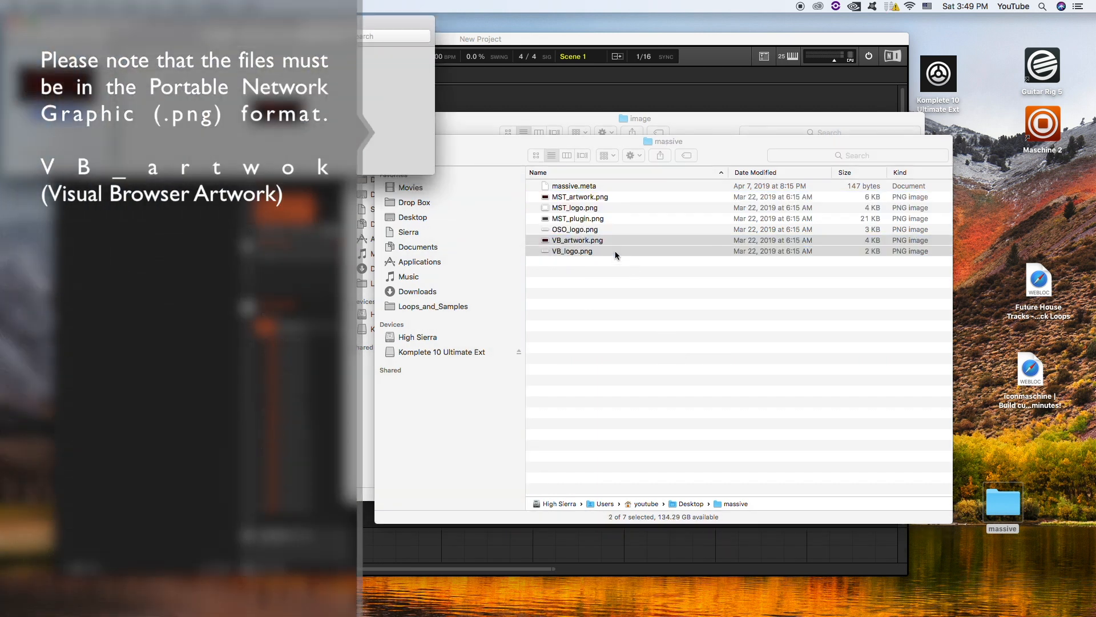
{"action": "left_click_drag", "start_coordinate": [436, 173], "coordinate": [608, 393]}
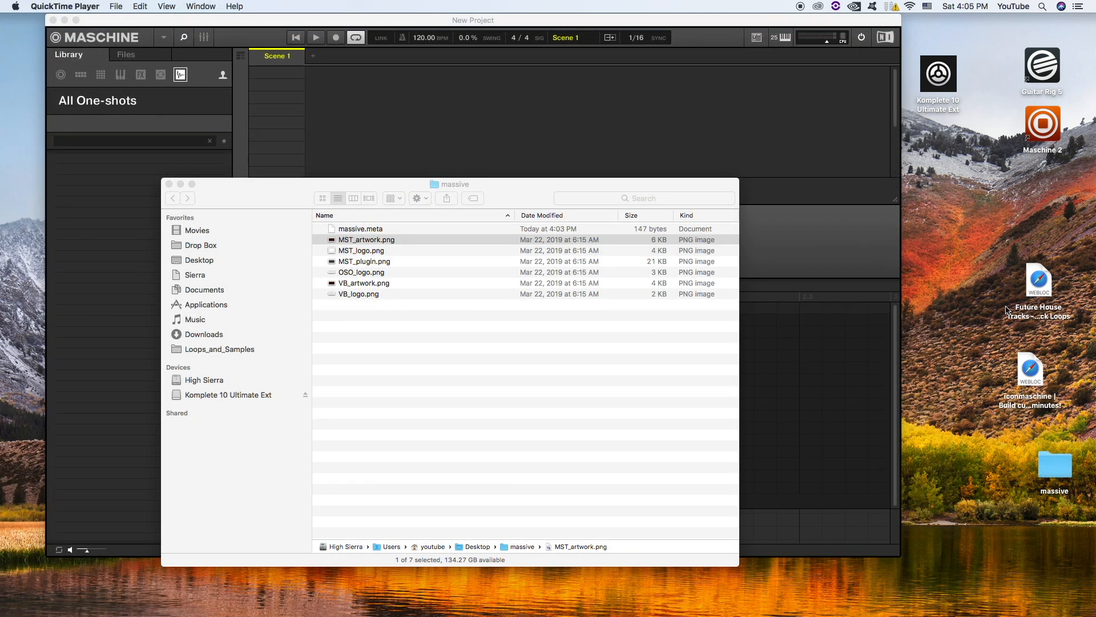
Step: Open the Future House Tracks web page from its desktop shortcut and save the cover image to the Desktop as JPEG SL_FutureHouseTracks_500x500
{"action": "left_click", "coordinate": [1039, 289]}
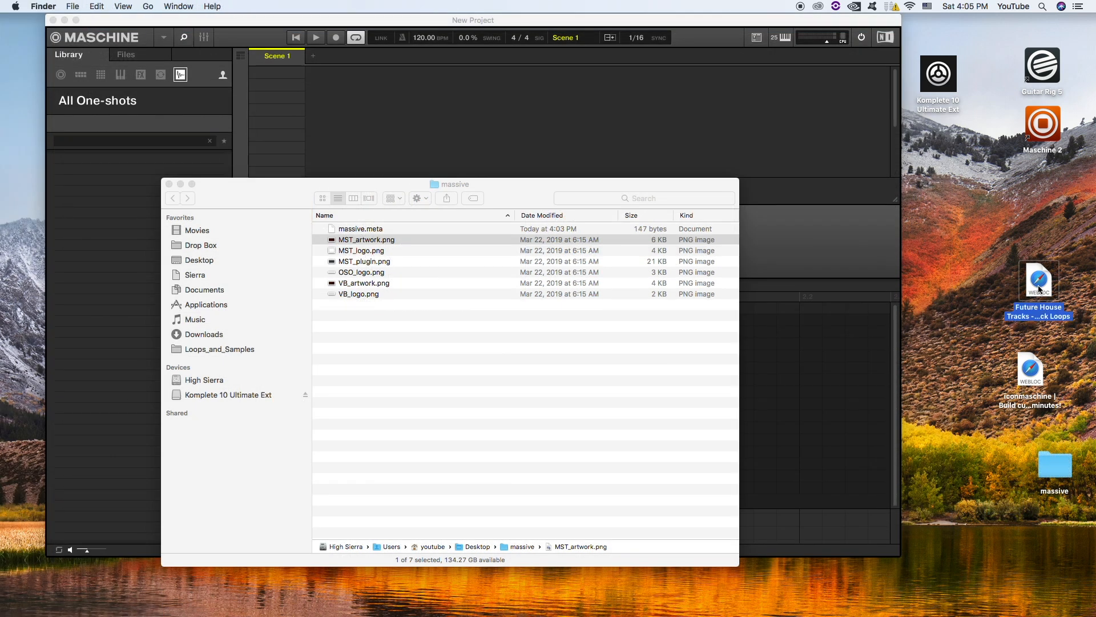
{"action": "double_click", "coordinate": [1038, 288]}
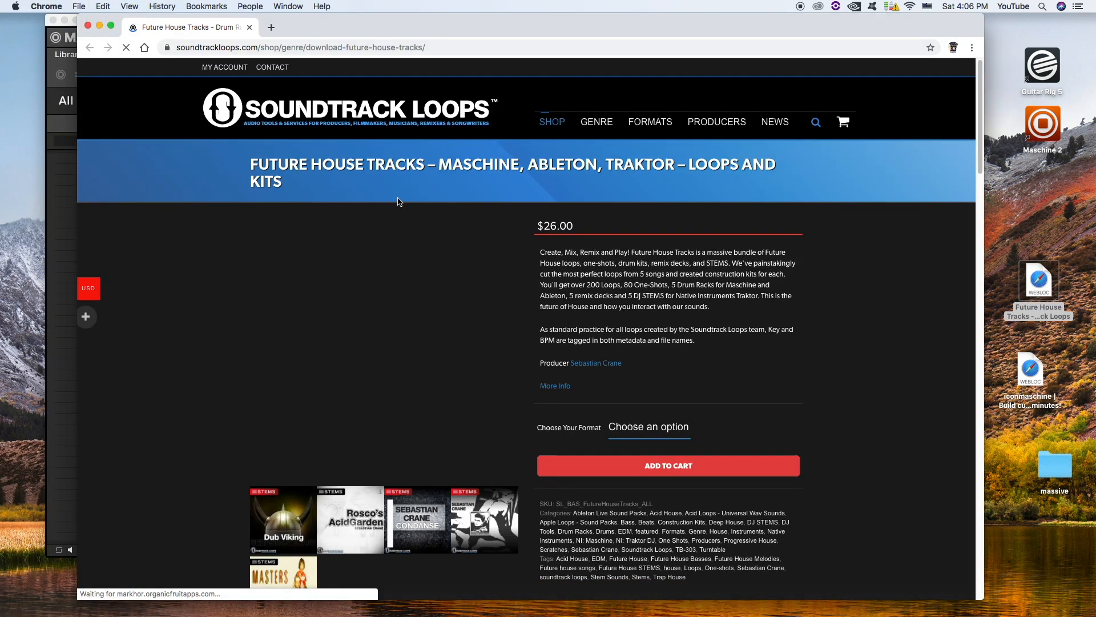
{"action": "scroll", "coordinate": [406, 277], "scroll_direction": "down", "scroll_amount": 1}
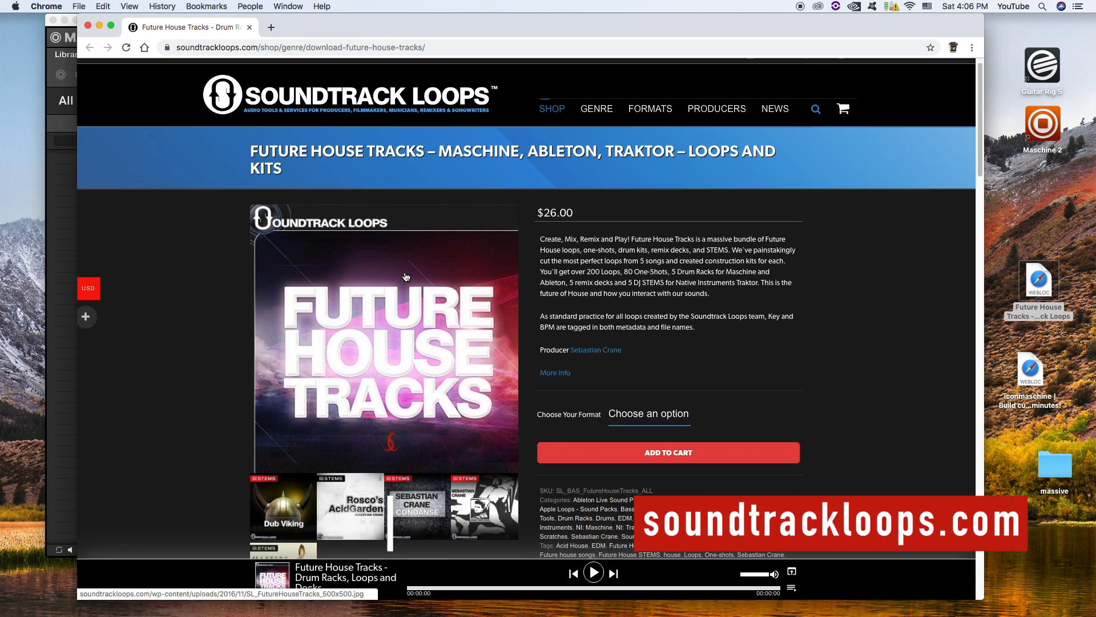
{"action": "scroll", "coordinate": [391, 306], "scroll_direction": "down", "scroll_amount": 2}
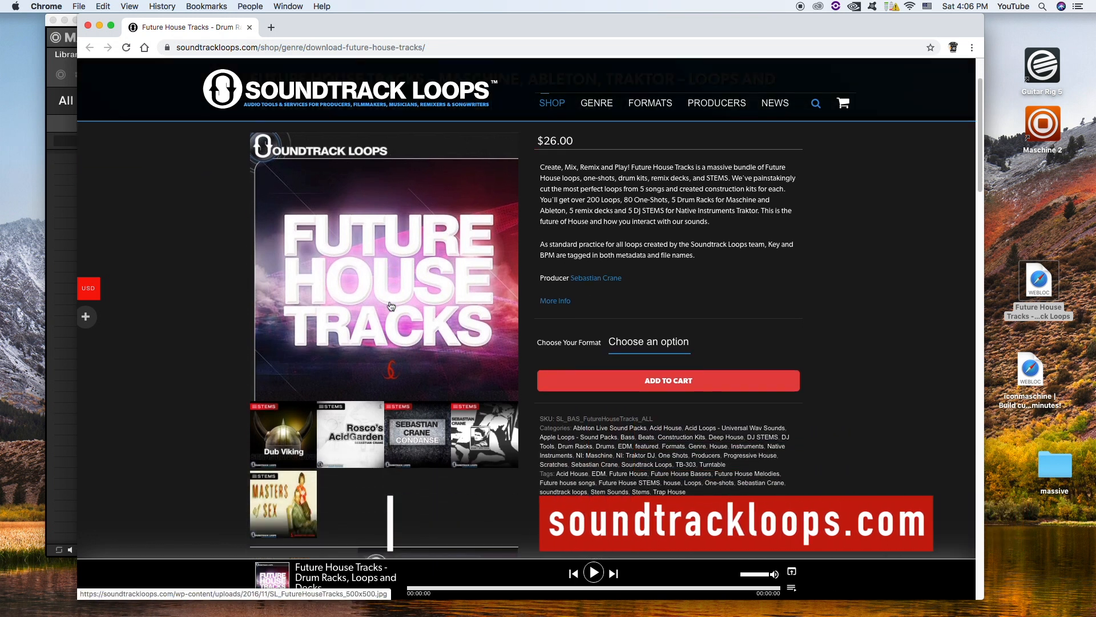
{"action": "right_click", "coordinate": [361, 257]}
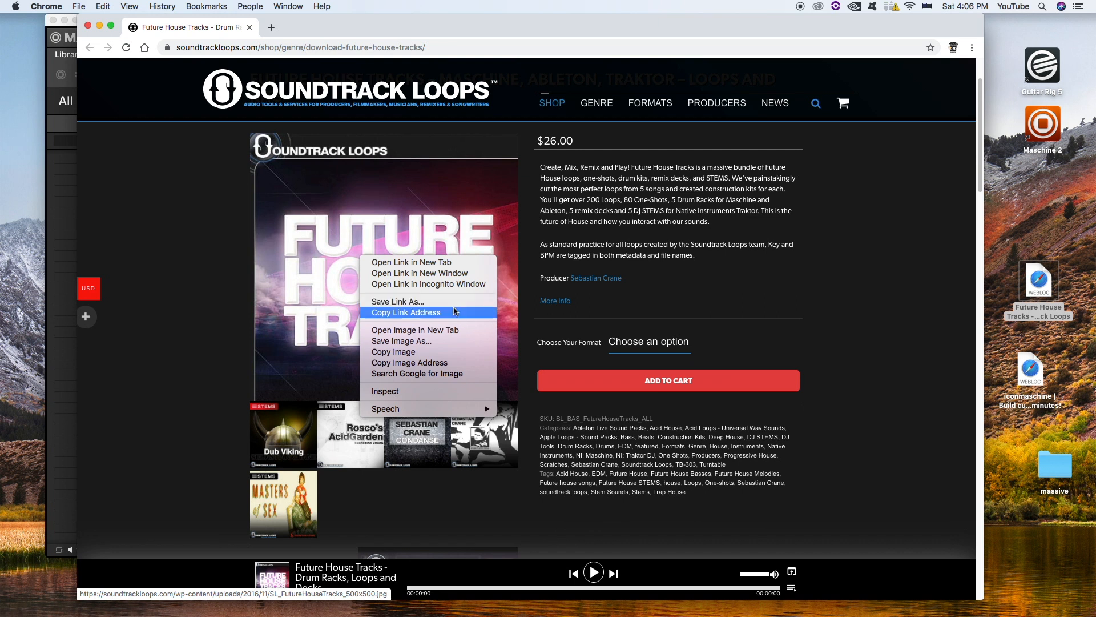
{"action": "left_click", "coordinate": [449, 342]}
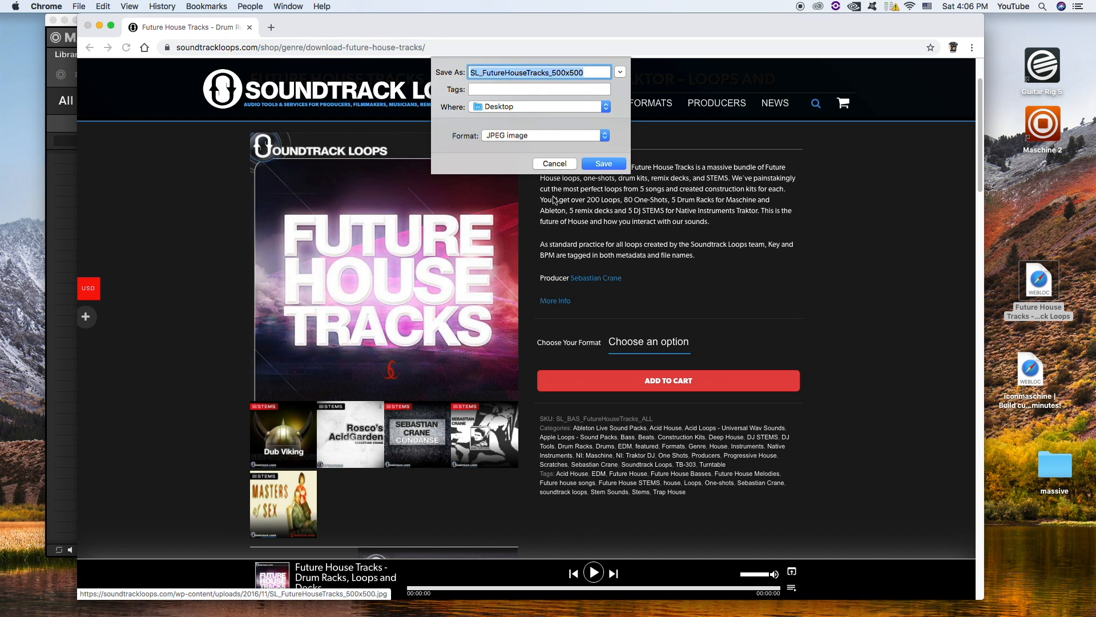
{"action": "left_click", "coordinate": [604, 165]}
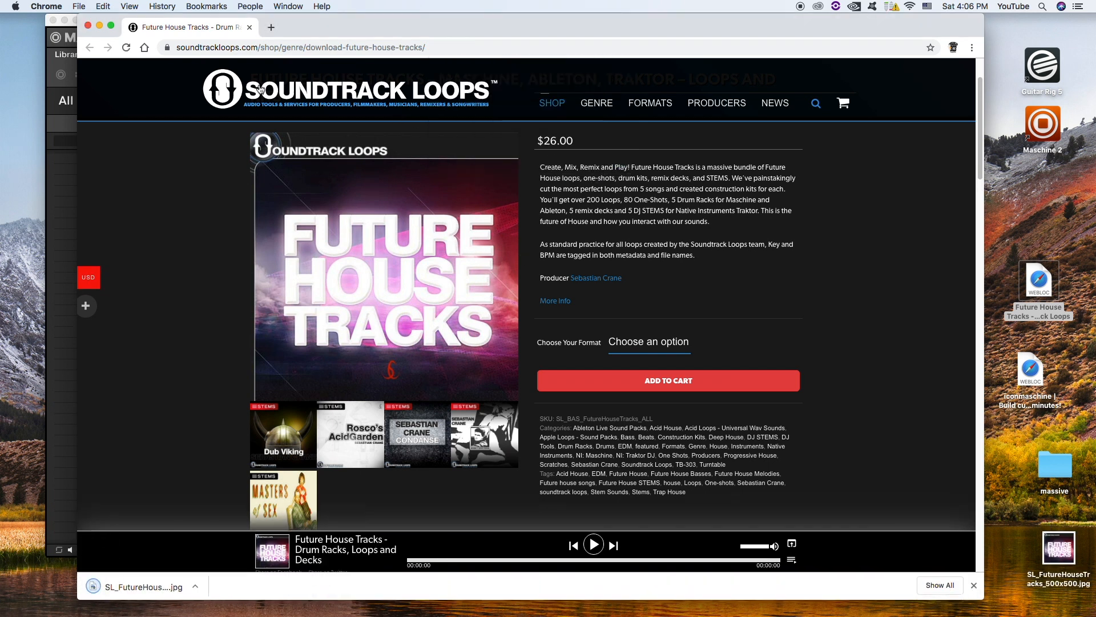
{"action": "left_click", "coordinate": [88, 25]}
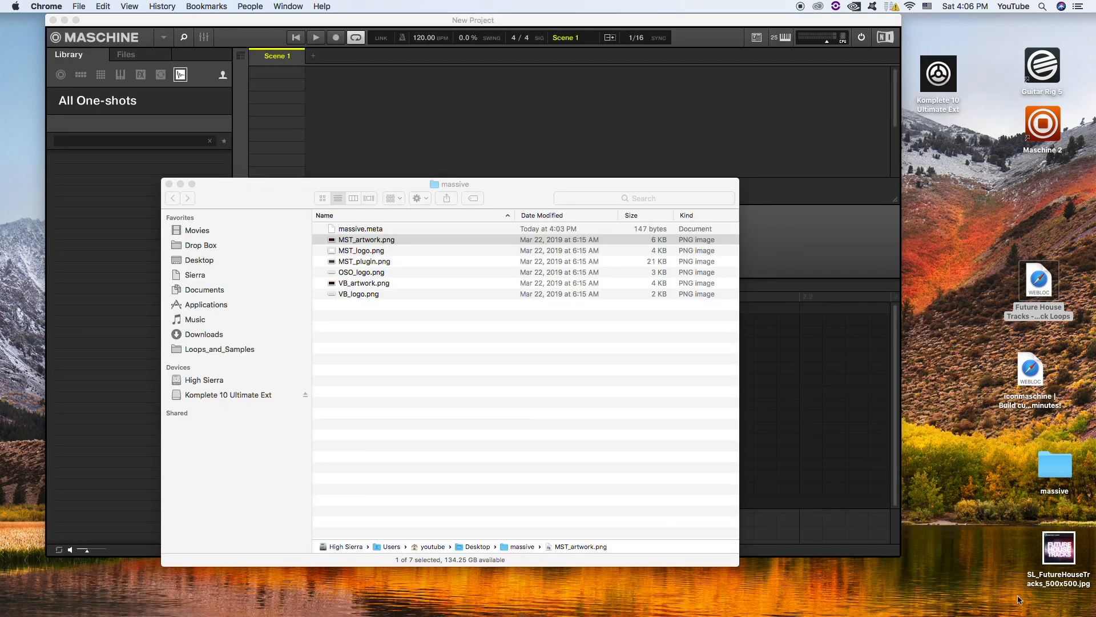
Step: Reposition the downloaded cover image on the desktop beside the massive folder, open it for a check, and close it
{"action": "left_click_drag", "start_coordinate": [1057, 551], "coordinate": [946, 406]}
{"action": "double_click", "coordinate": [946, 405]}
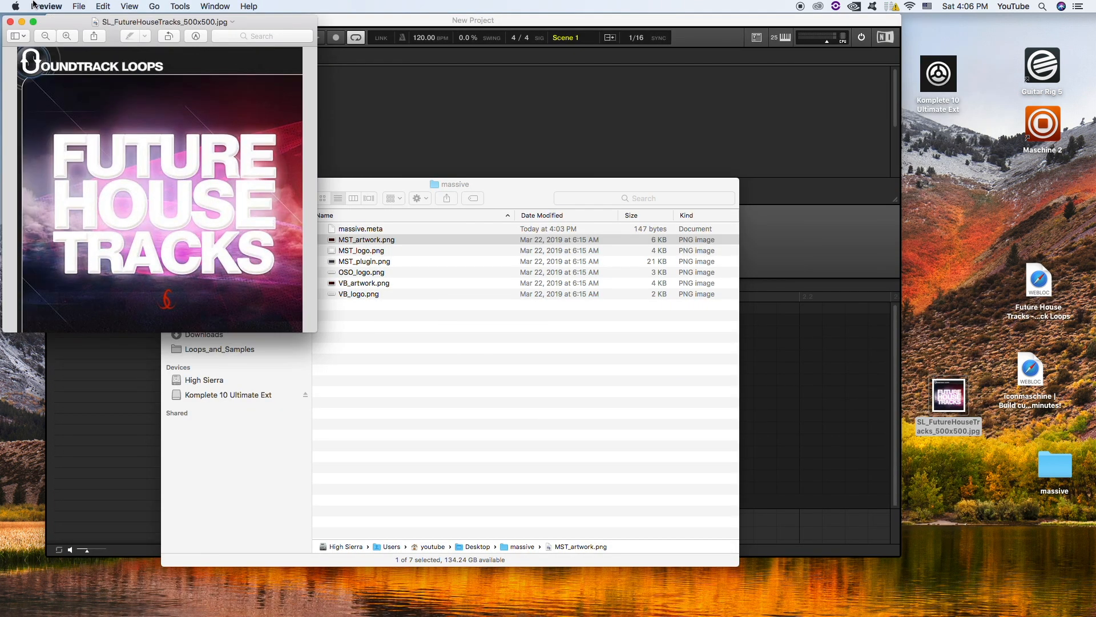
{"action": "left_click", "coordinate": [10, 22]}
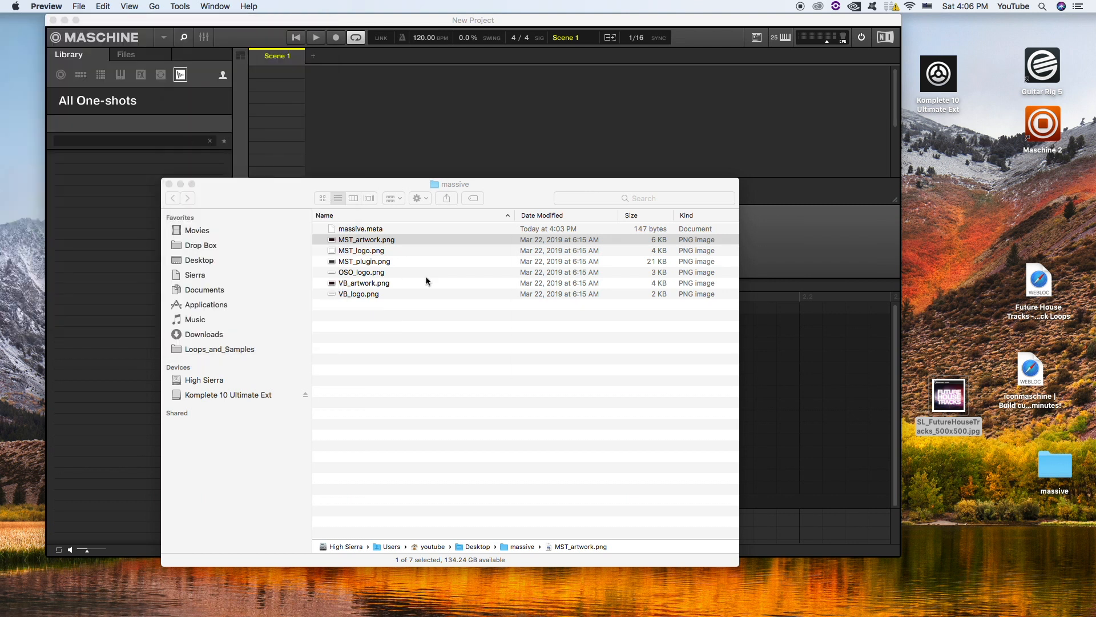
Step: Copy the file name of MST_artwork.png, and open the image with its general info to check the pixel size
{"action": "left_click", "coordinate": [447, 363]}
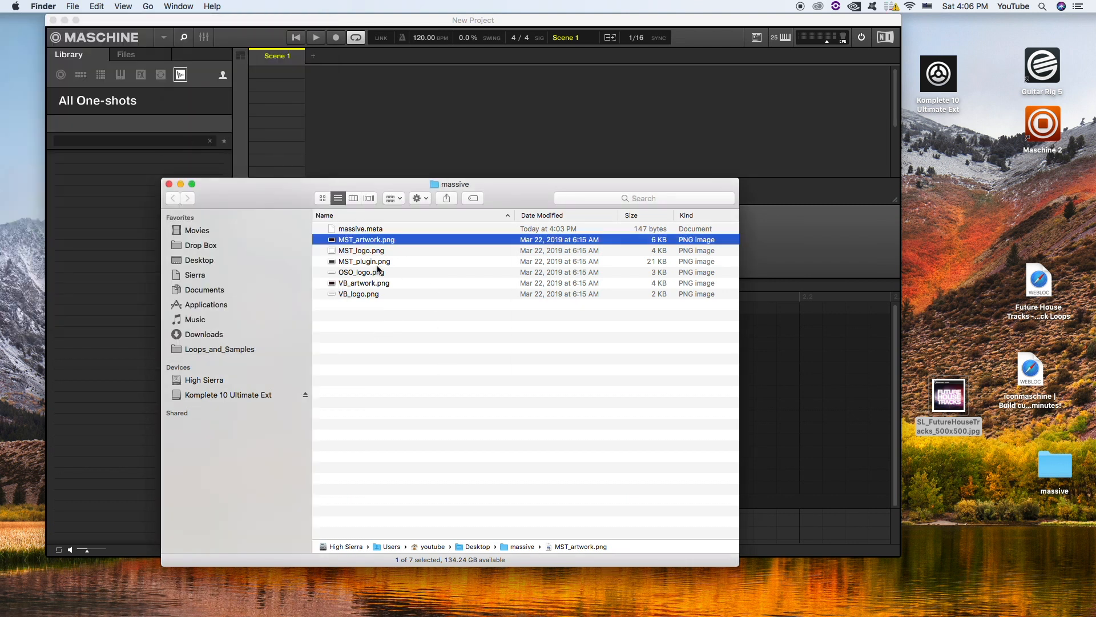
{"action": "left_click", "coordinate": [349, 242]}
{"action": "key", "text": "super+c"}
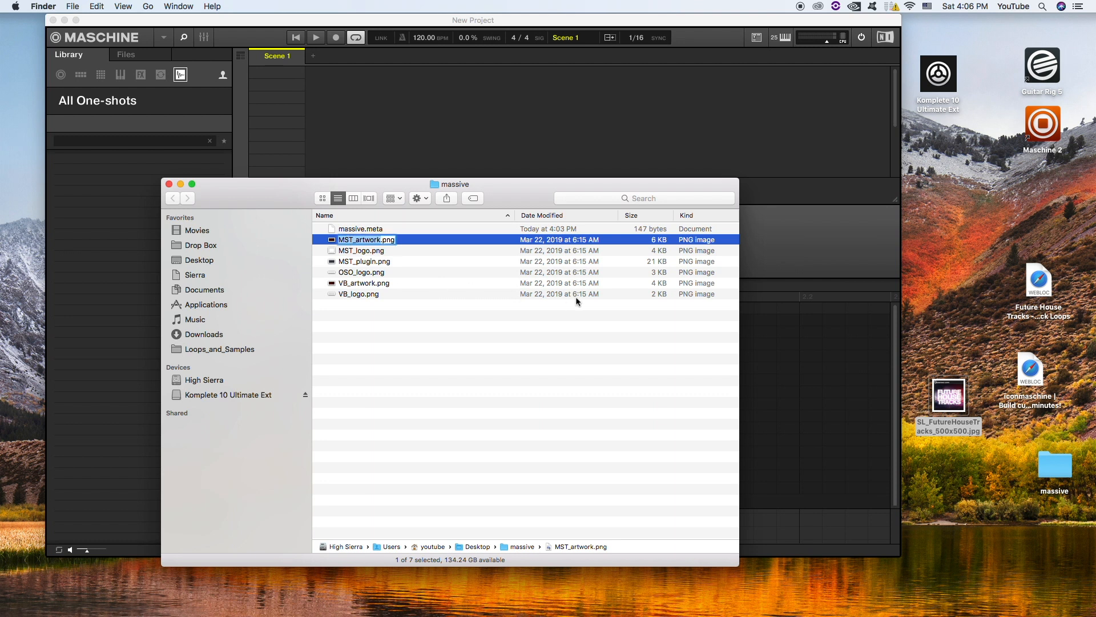
{"action": "key", "text": "Return"}
{"action": "double_click", "coordinate": [331, 241]}
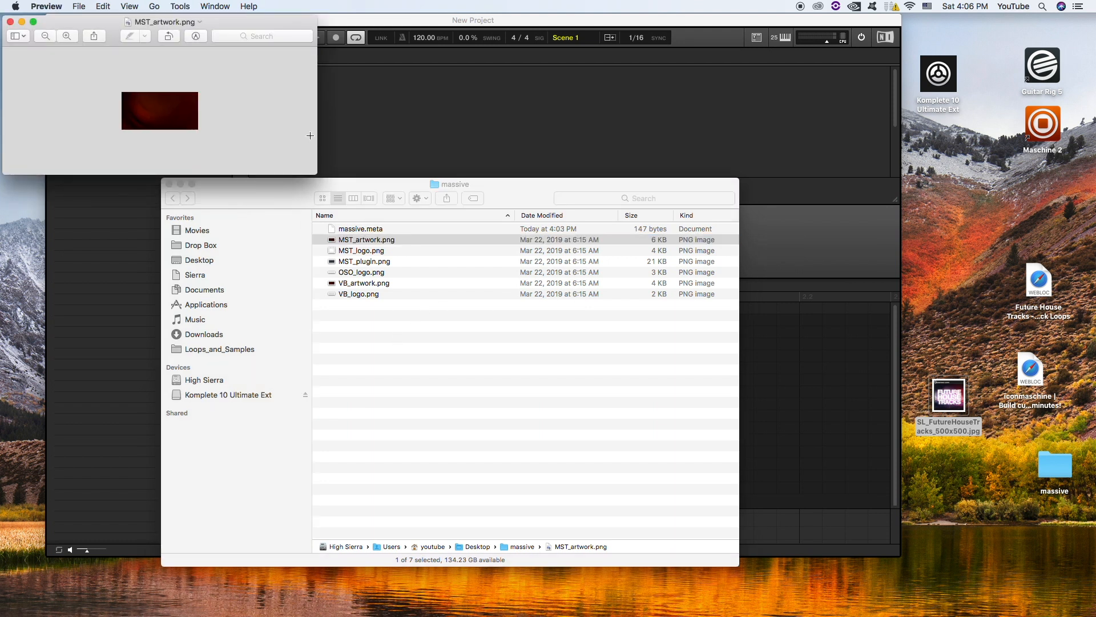
{"action": "key", "text": "super+i"}
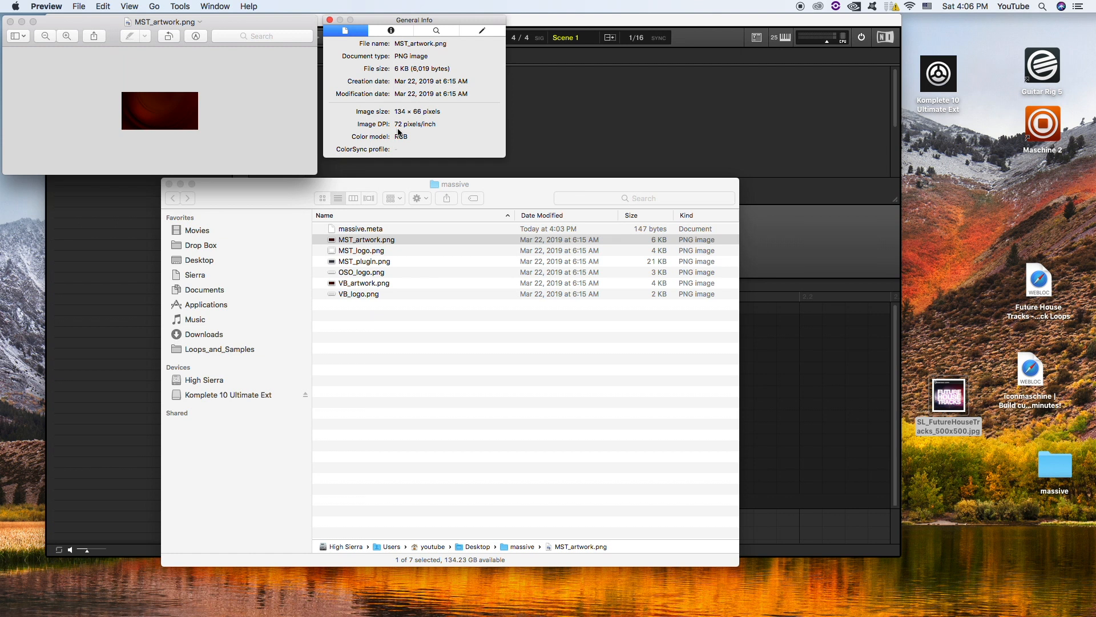
Step: Duplicate SL_FutureHouseTracks_500x500.jpg on the desktop and open the copy beside the MST_artwork image
{"action": "left_click", "coordinate": [949, 395]}
{"action": "key", "text": "super+d"}
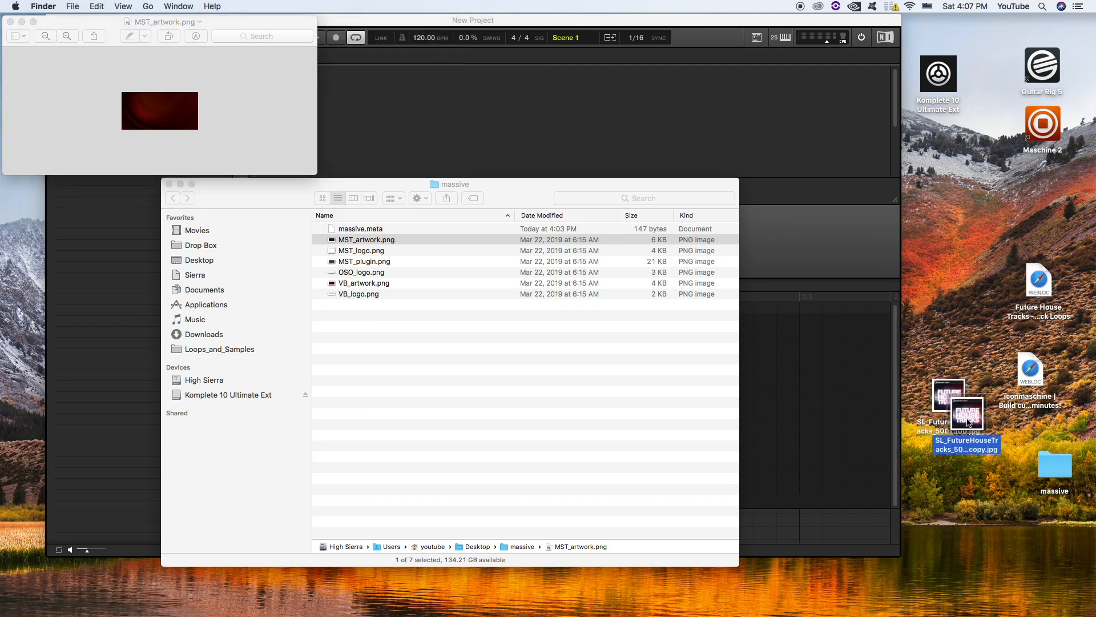
{"action": "double_click", "coordinate": [969, 423]}
{"action": "left_click_drag", "start_coordinate": [275, 36], "coordinate": [333, 117]}
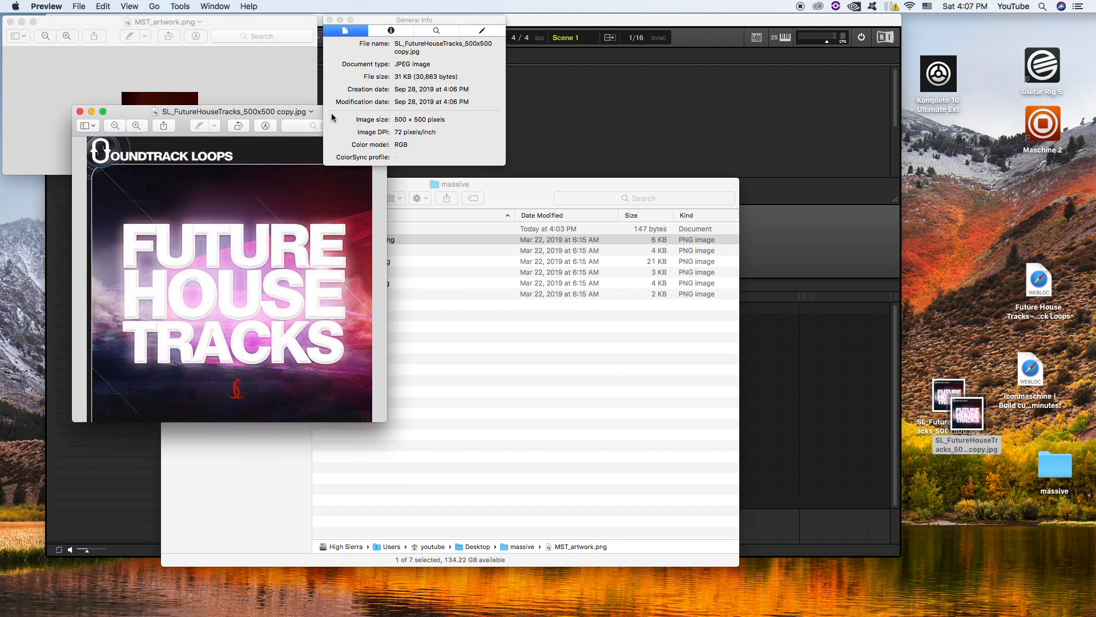
Step: Open the size adjustment for the cover image copy, turn off proportional scaling, and switch the dimension units to pixels
{"action": "left_click", "coordinate": [107, 5]}
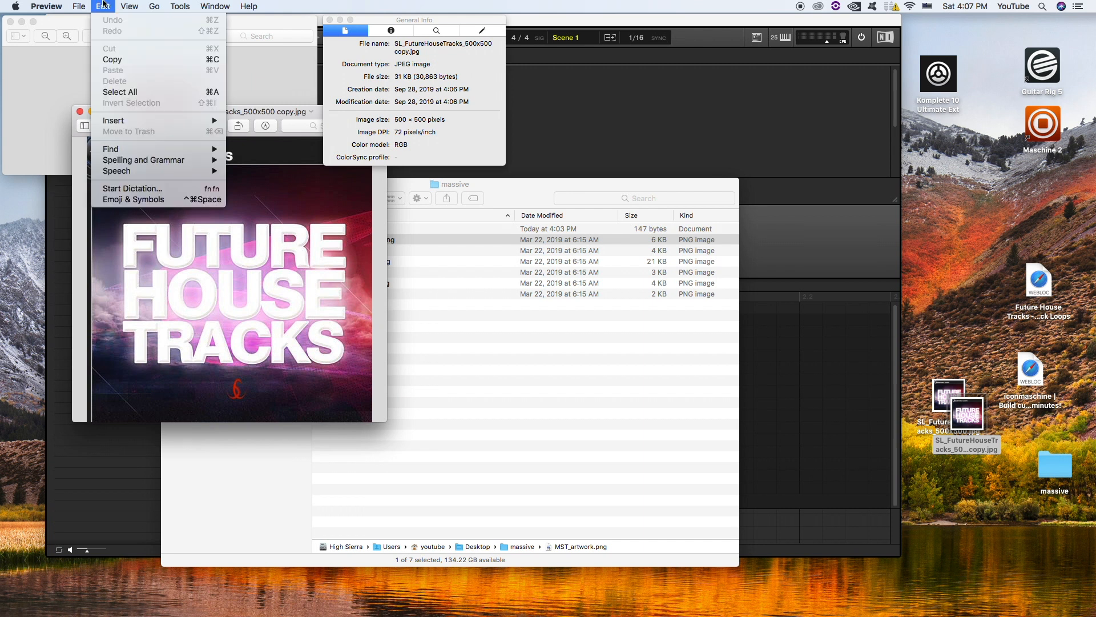
{"action": "mouse_move", "coordinate": [129, 5]}
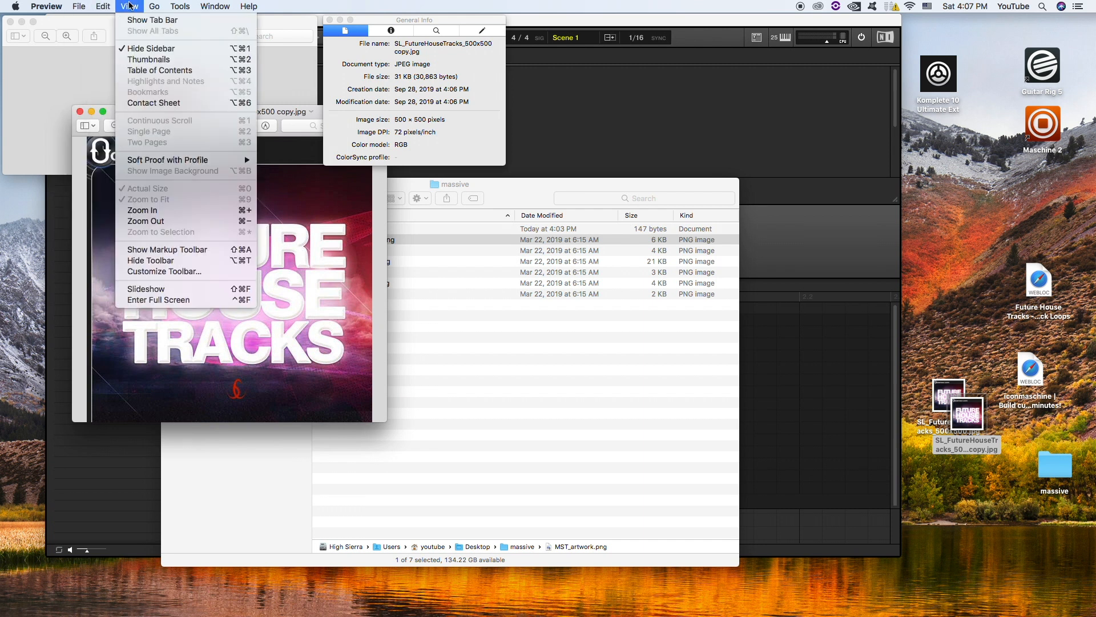
{"action": "mouse_move", "coordinate": [181, 7]}
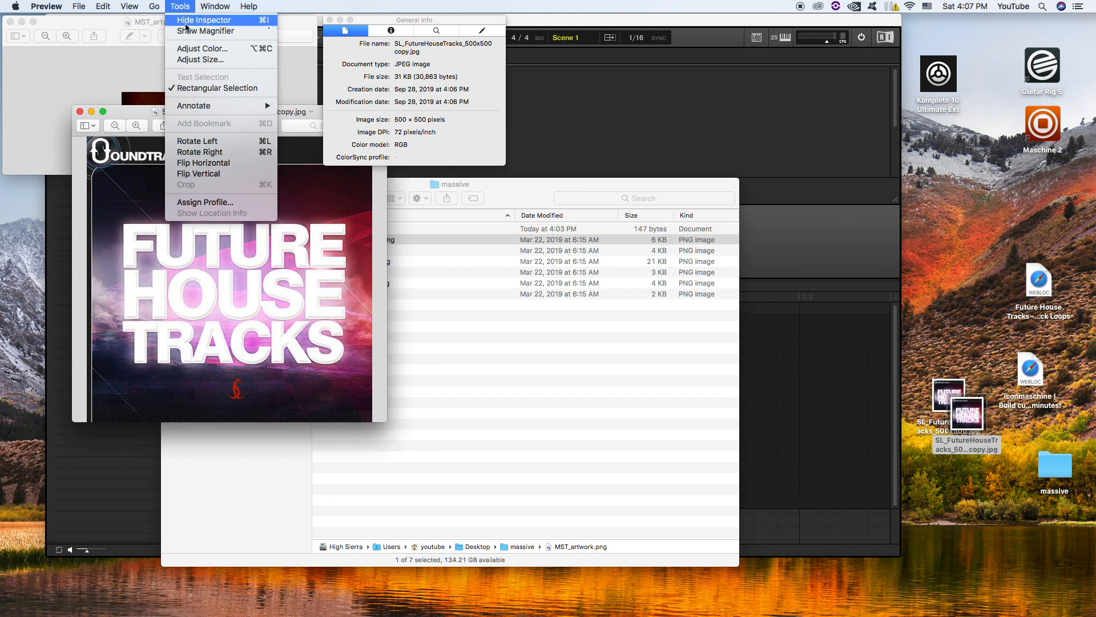
{"action": "left_click", "coordinate": [193, 60]}
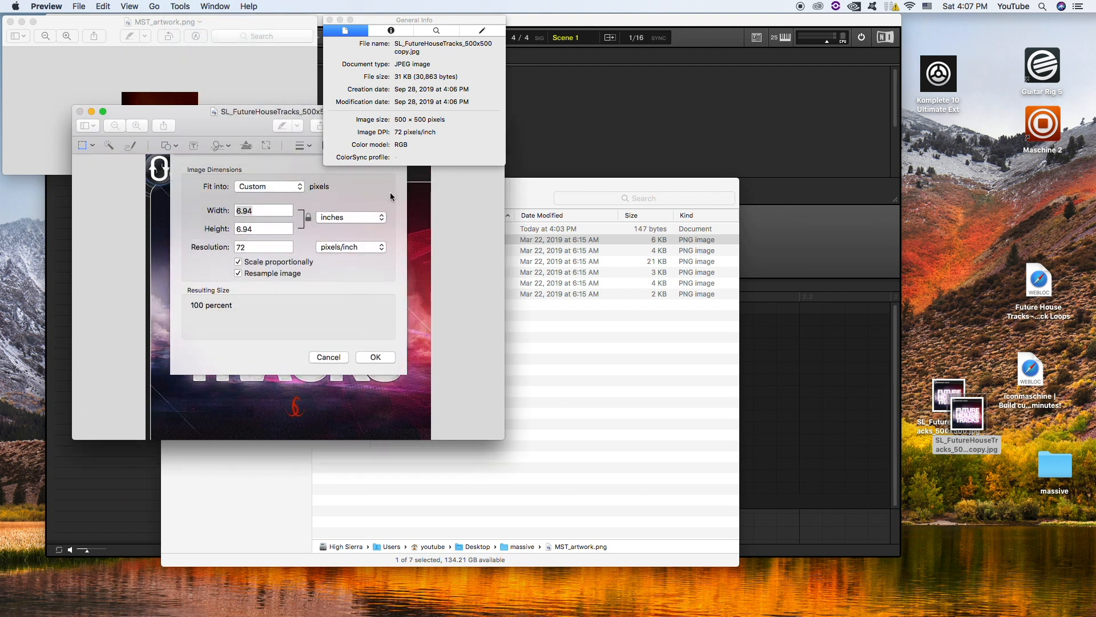
{"action": "left_click", "coordinate": [239, 262]}
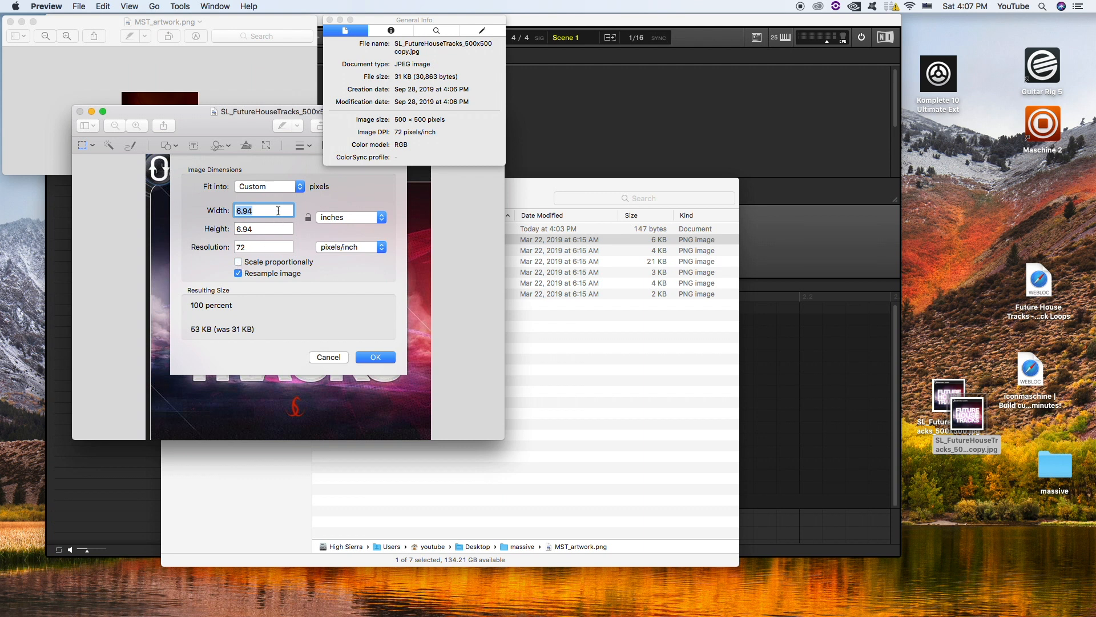
{"action": "left_click", "coordinate": [342, 217]}
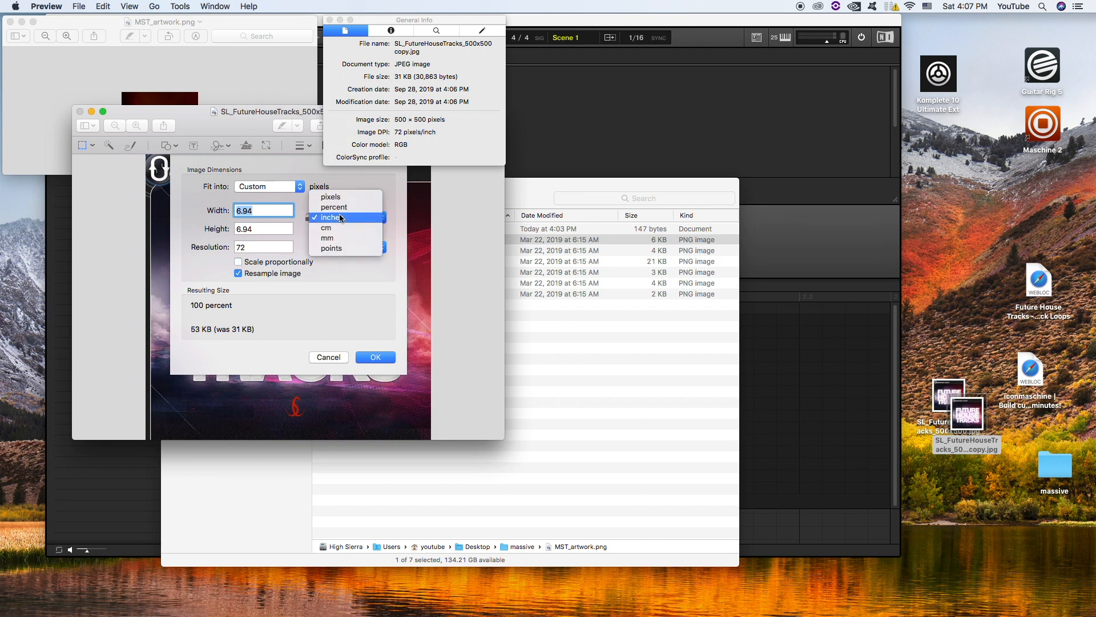
{"action": "left_click", "coordinate": [368, 197]}
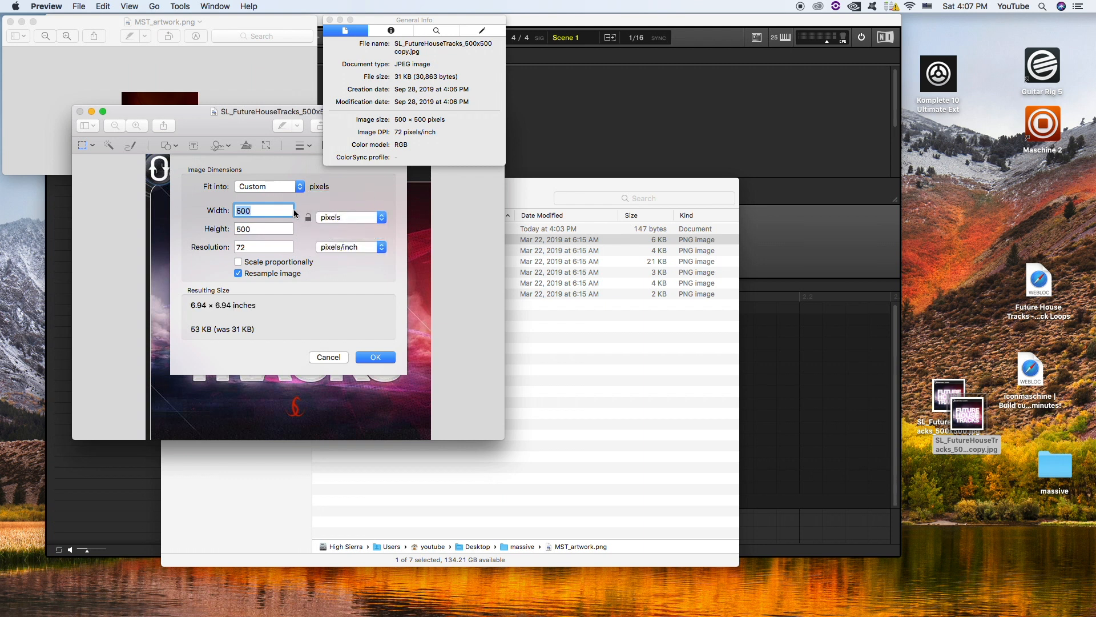
Step: Try unlinked dimensions of 134 × 66 pixels for the cover copy, and turn proportional scaling back on
{"action": "type", "text": "134"}
{"action": "key", "text": "Tab"}
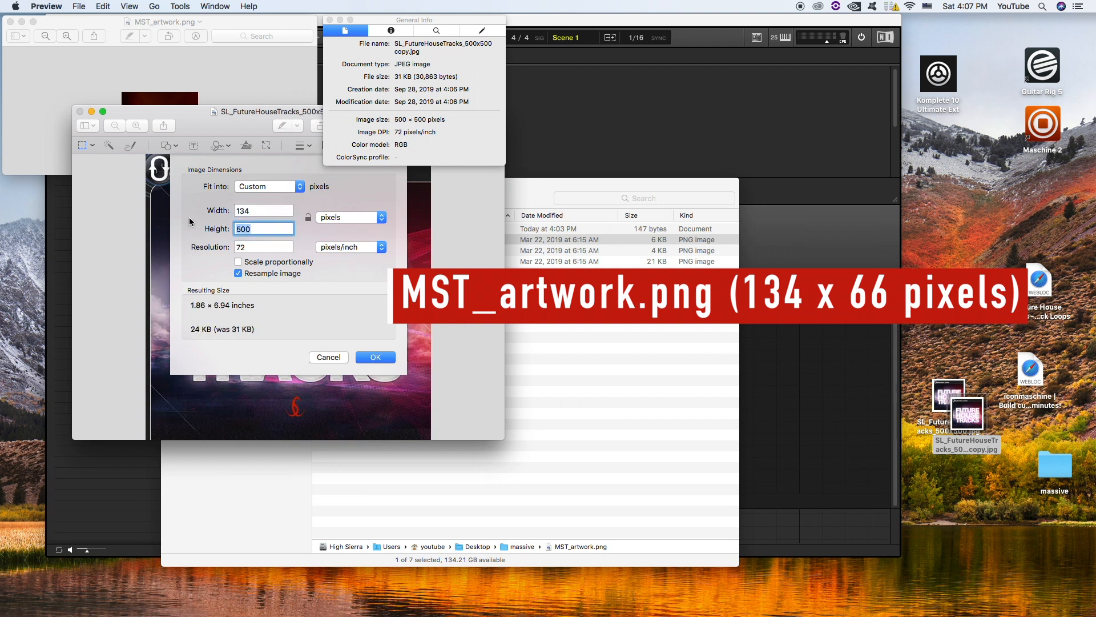
{"action": "type", "text": "66"}
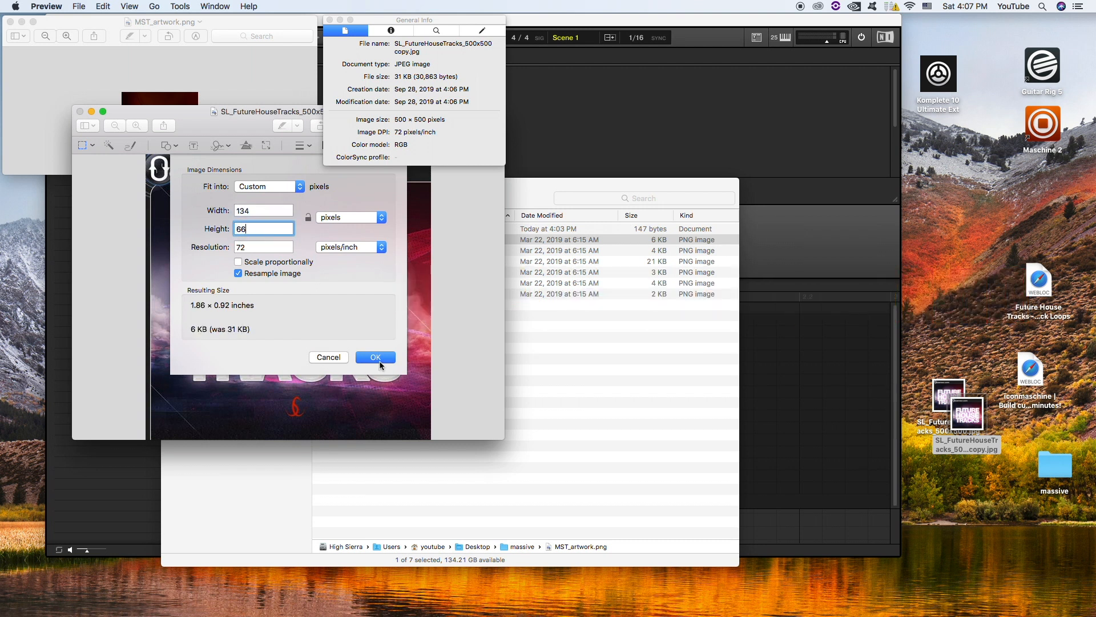
{"action": "left_click", "coordinate": [238, 262]}
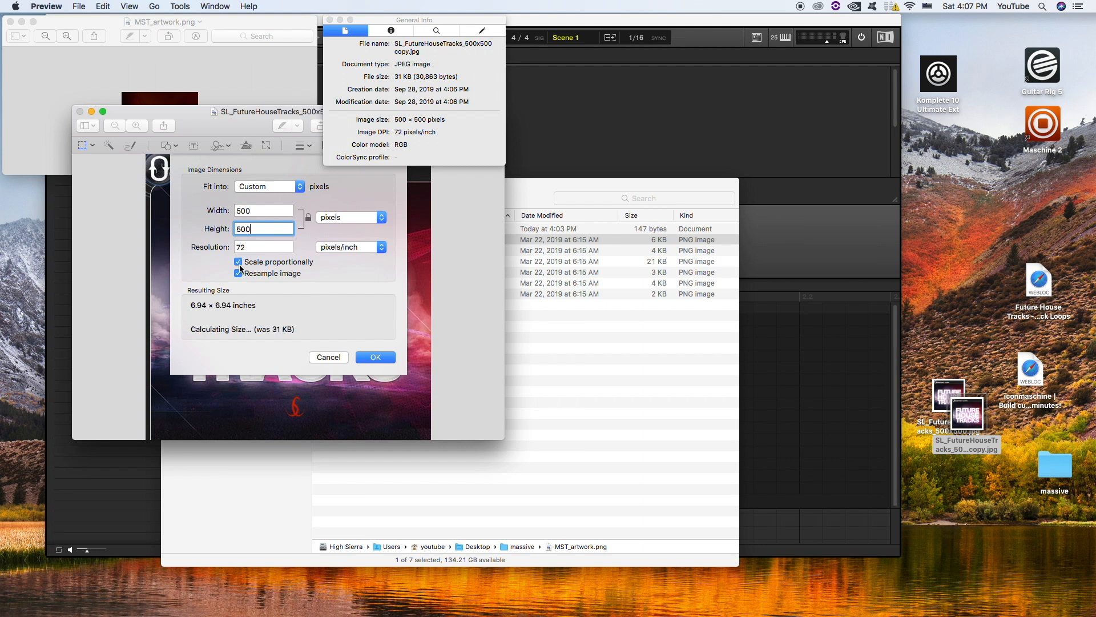
Step: Set the width to 134 pixels, turn off proportional scaling, set the height to 66 pixels, and apply the resize
{"action": "key", "text": "shift+Tab"}
{"action": "type", "text": "134"}
{"action": "left_click", "coordinate": [275, 228]}
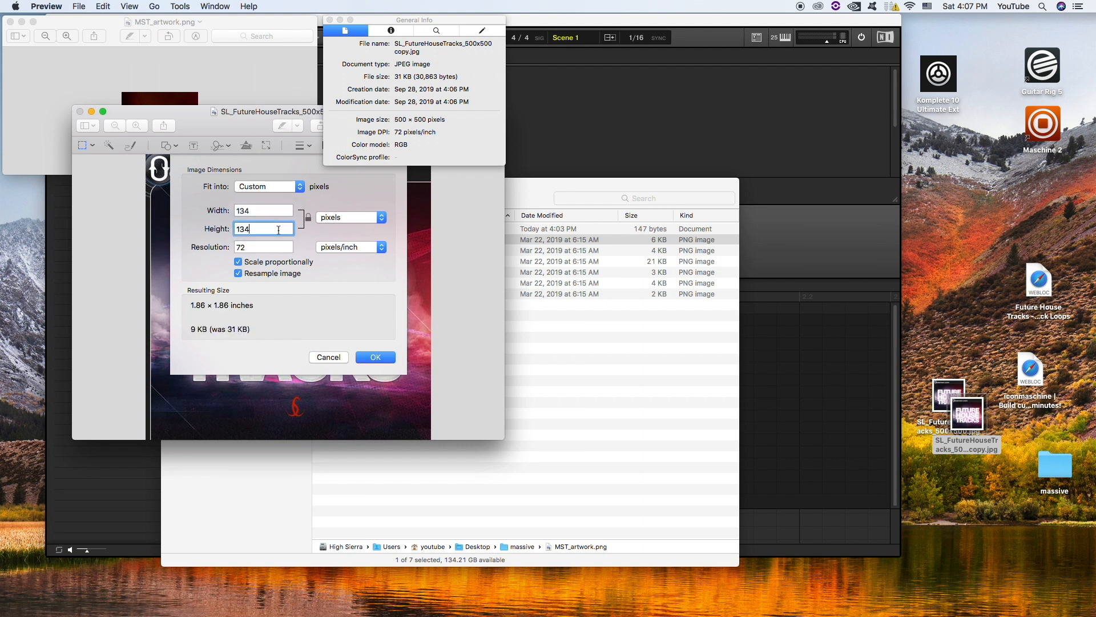
{"action": "left_click", "coordinate": [238, 262]}
{"action": "double_click", "coordinate": [265, 228]}
{"action": "type", "text": "66"}
{"action": "left_click", "coordinate": [375, 358]}
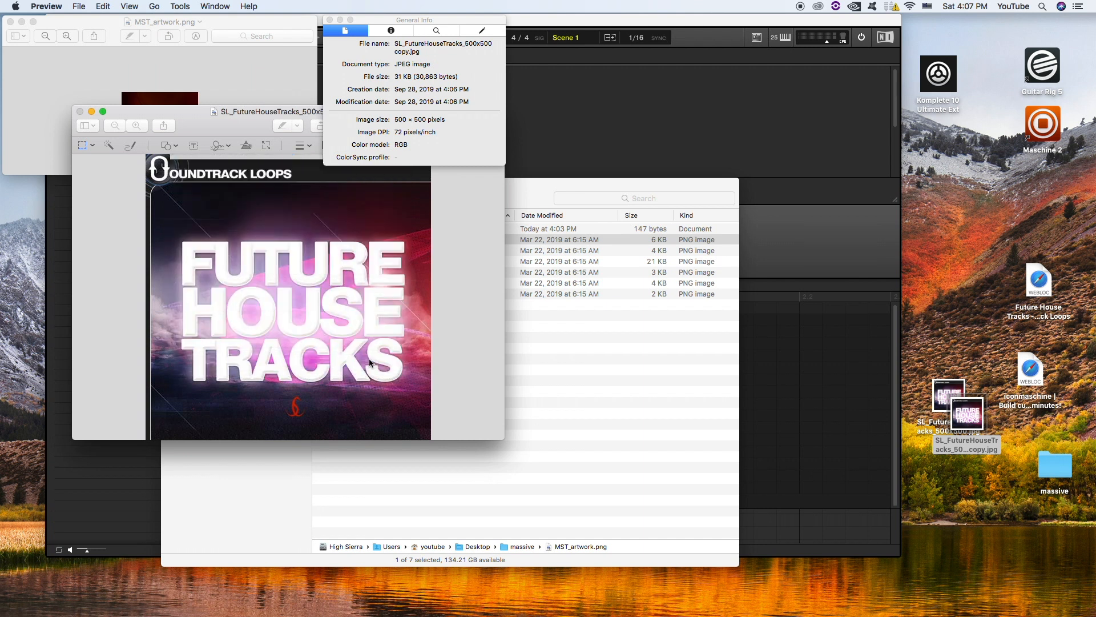
Step: Export the resized cover to the Desktop as a PNG named MST_artwork, and close the image
{"action": "left_click", "coordinate": [80, 6]}
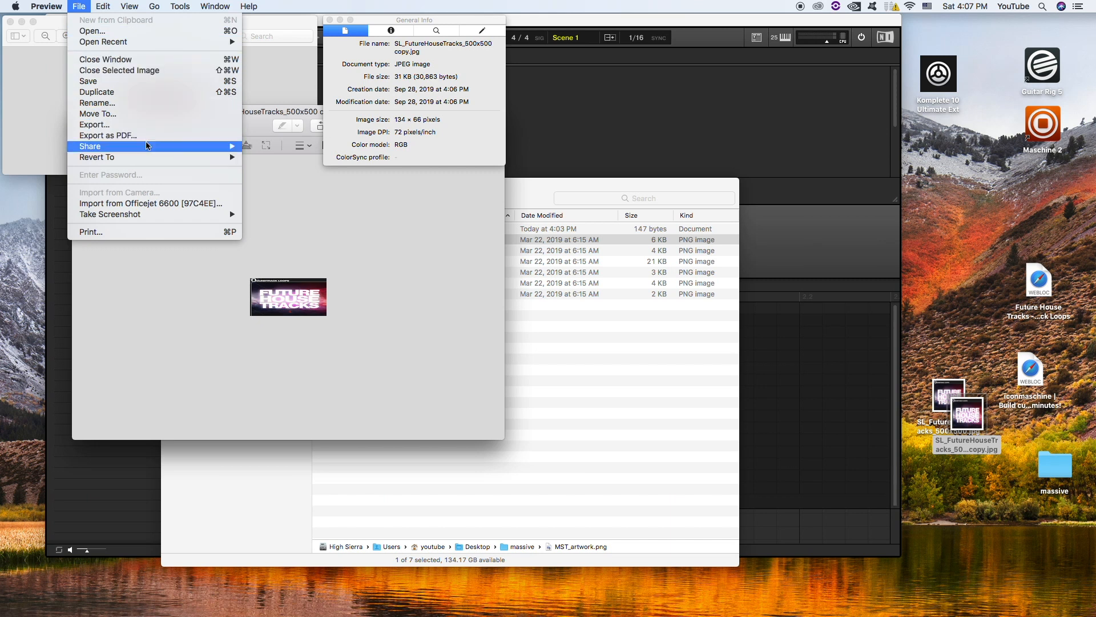
{"action": "left_click", "coordinate": [142, 124]}
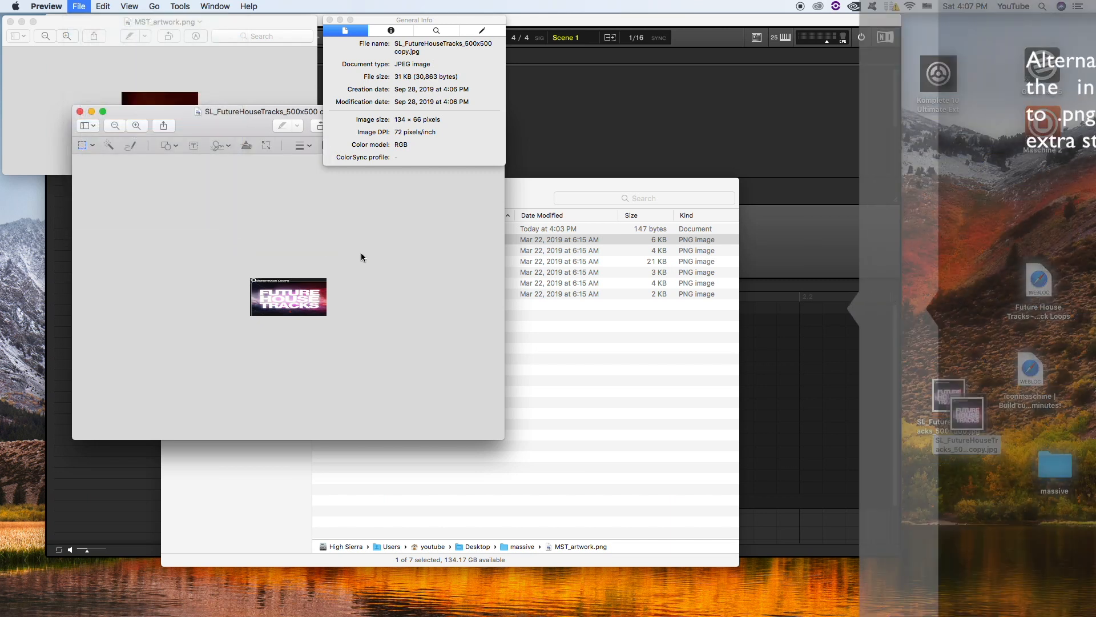
{"action": "left_click", "coordinate": [321, 236]}
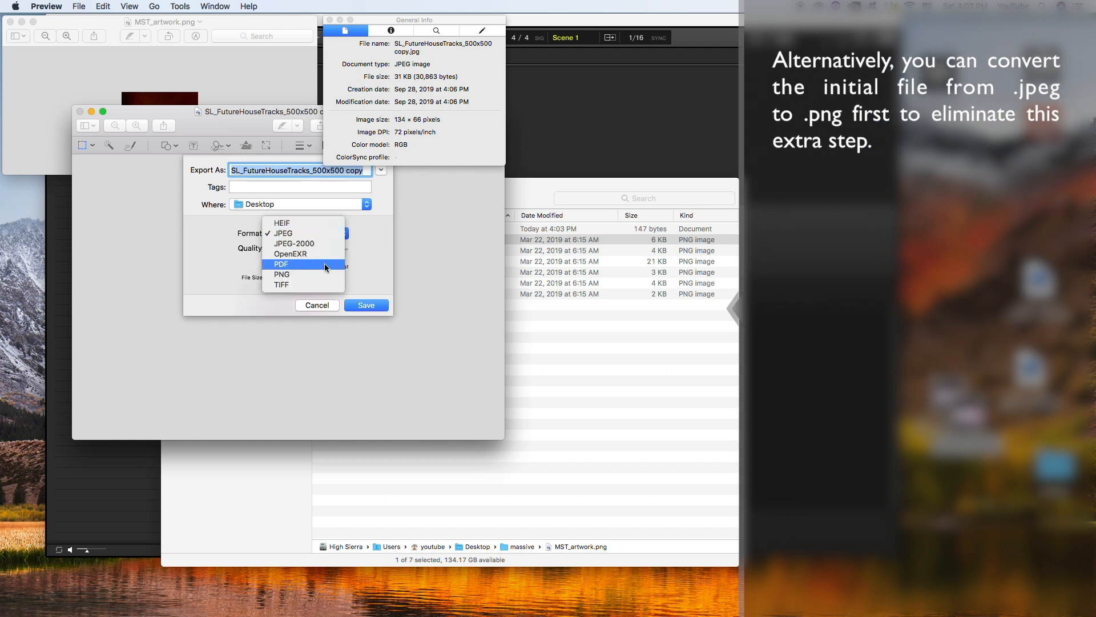
{"action": "left_click", "coordinate": [325, 274]}
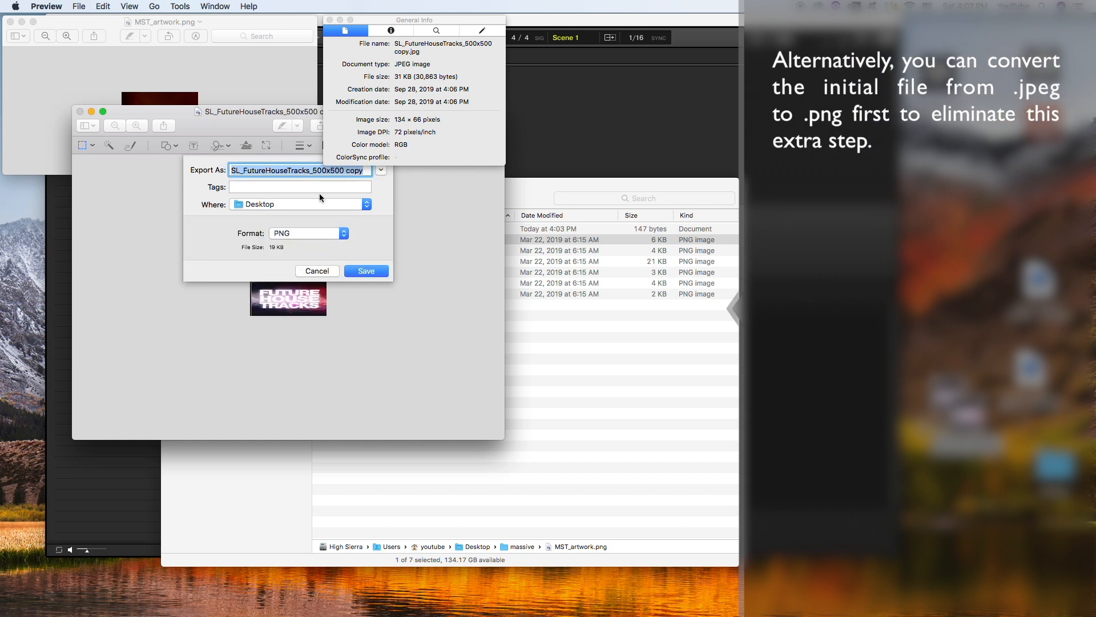
{"action": "key", "text": "super+v"}
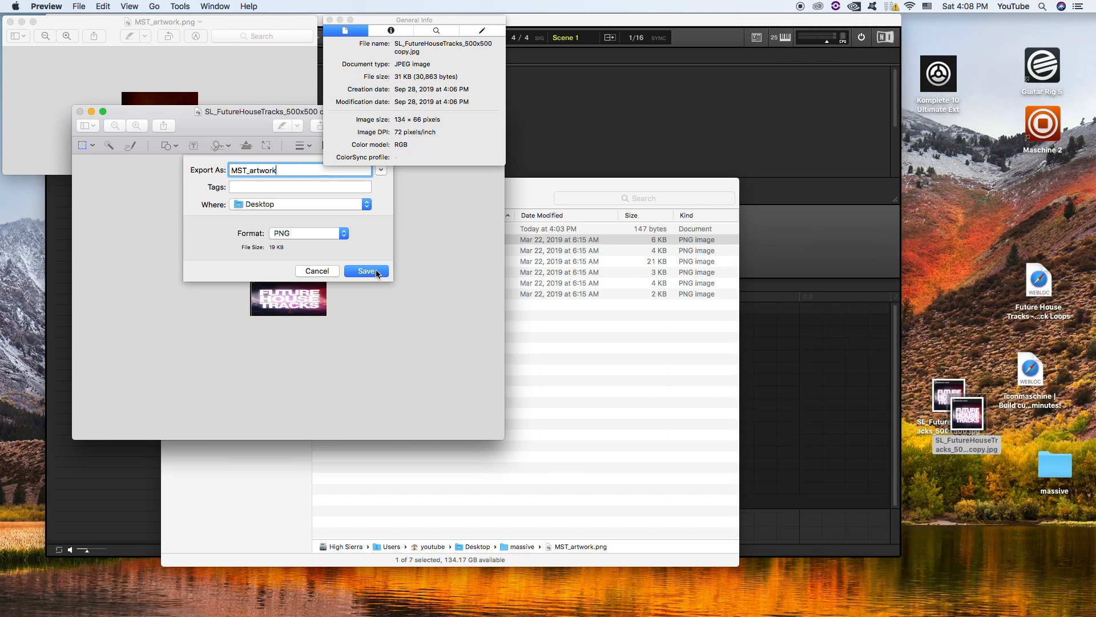
{"action": "left_click", "coordinate": [376, 271]}
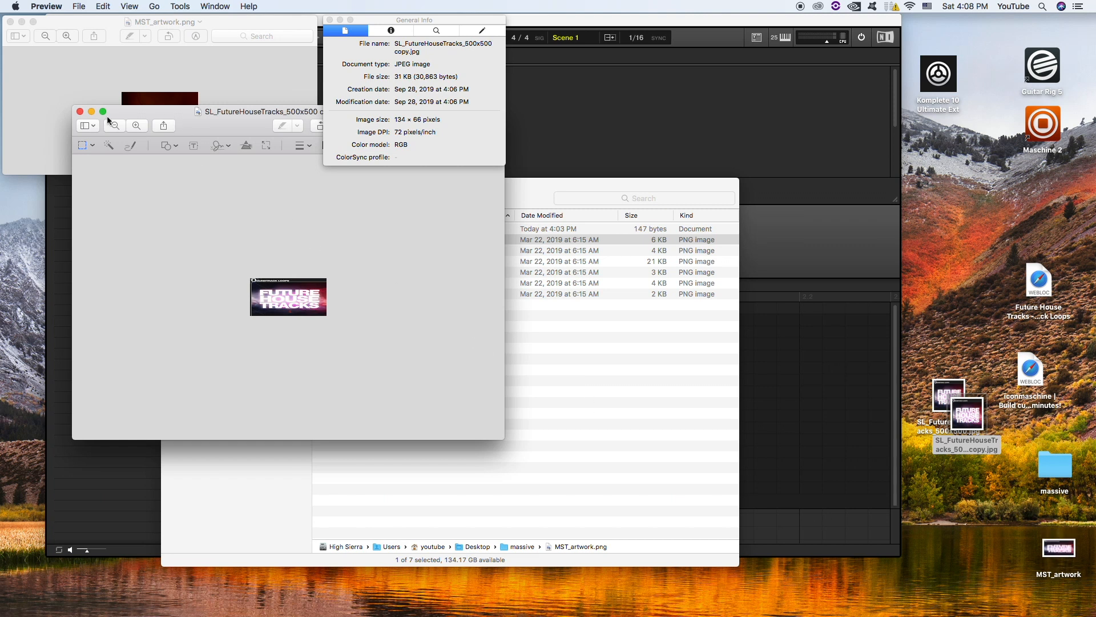
{"action": "left_click", "coordinate": [81, 112]}
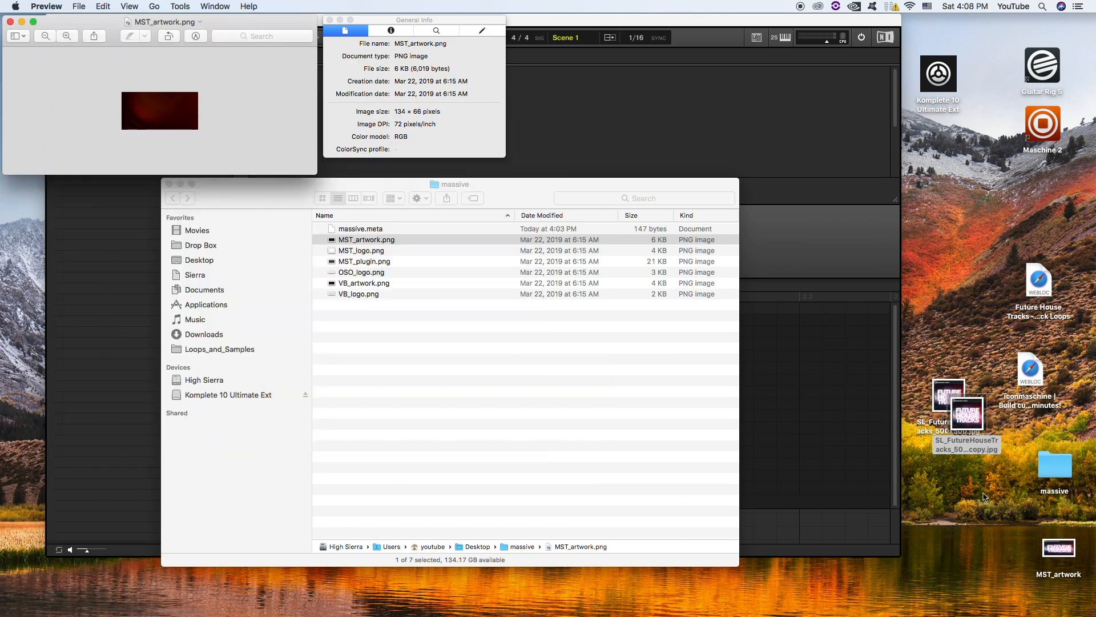
Step: Move the new MST_artwork file from the desktop into the massive folder, replacing the existing MST_artwork.png
{"action": "left_click", "coordinate": [1061, 552]}
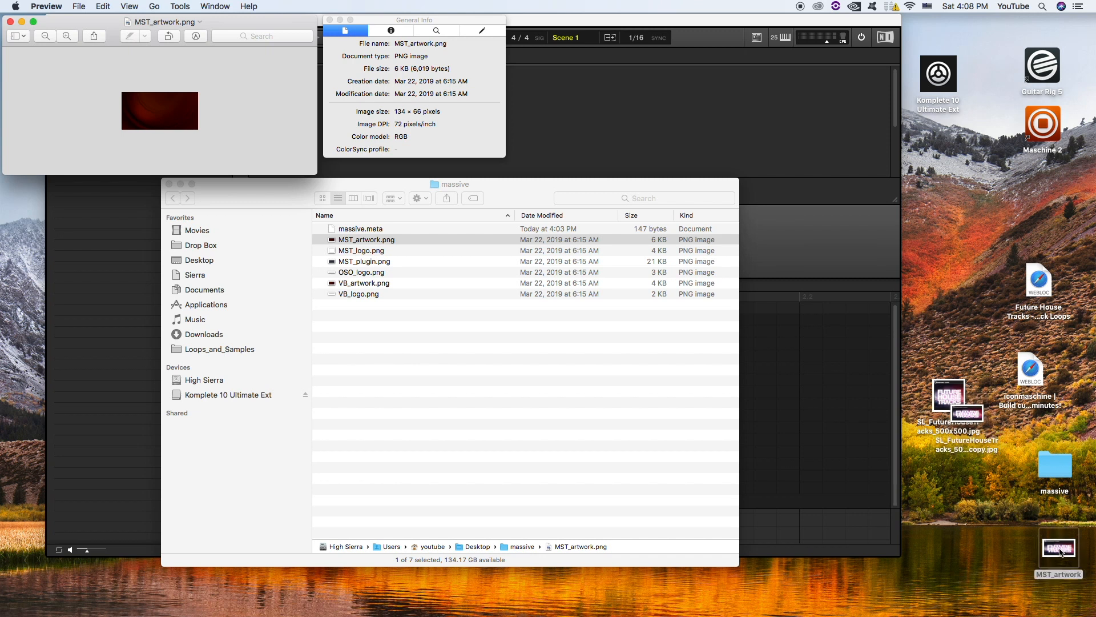
{"action": "left_click_drag", "start_coordinate": [1061, 553], "coordinate": [580, 459]}
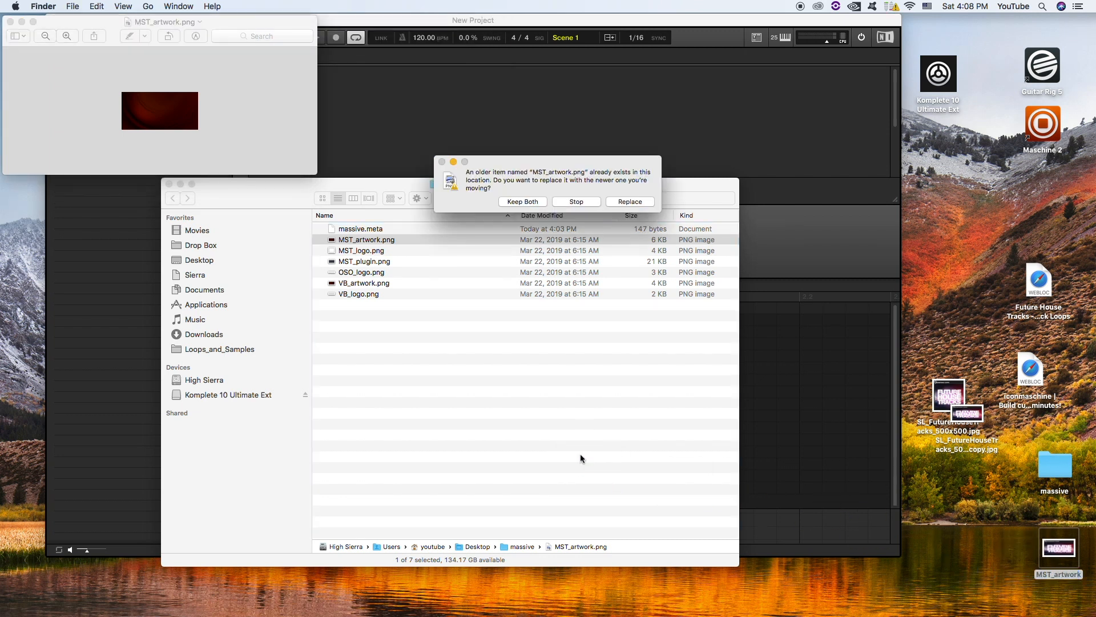
{"action": "left_click", "coordinate": [630, 202]}
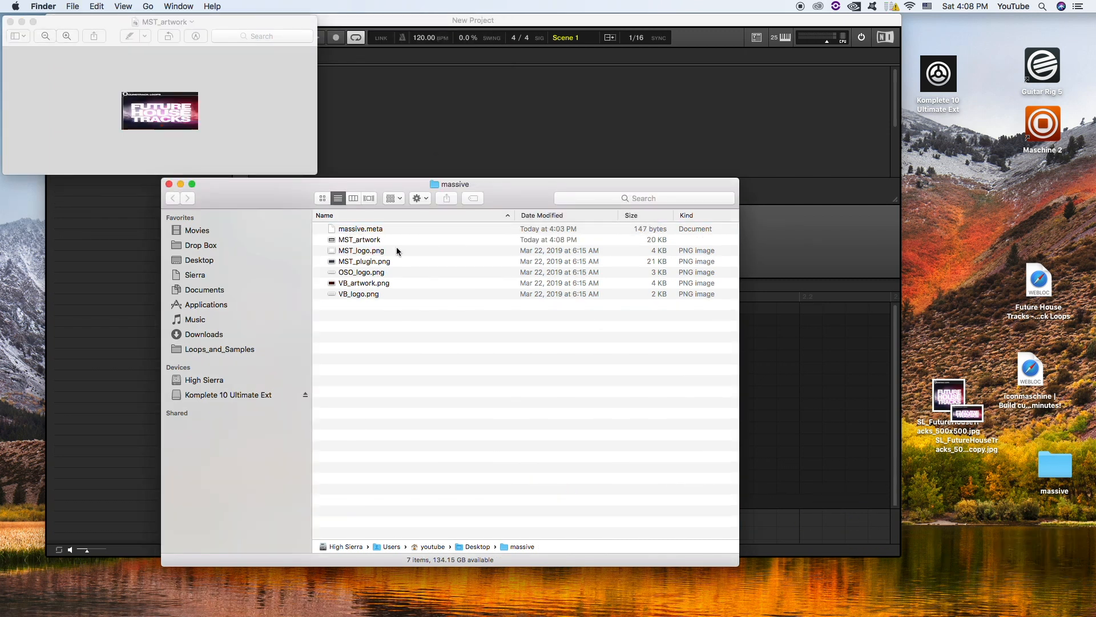
Step: Copy the file name of MST_plugin.png in the massive folder, and open the image to check its pixel size
{"action": "left_click", "coordinate": [349, 262]}
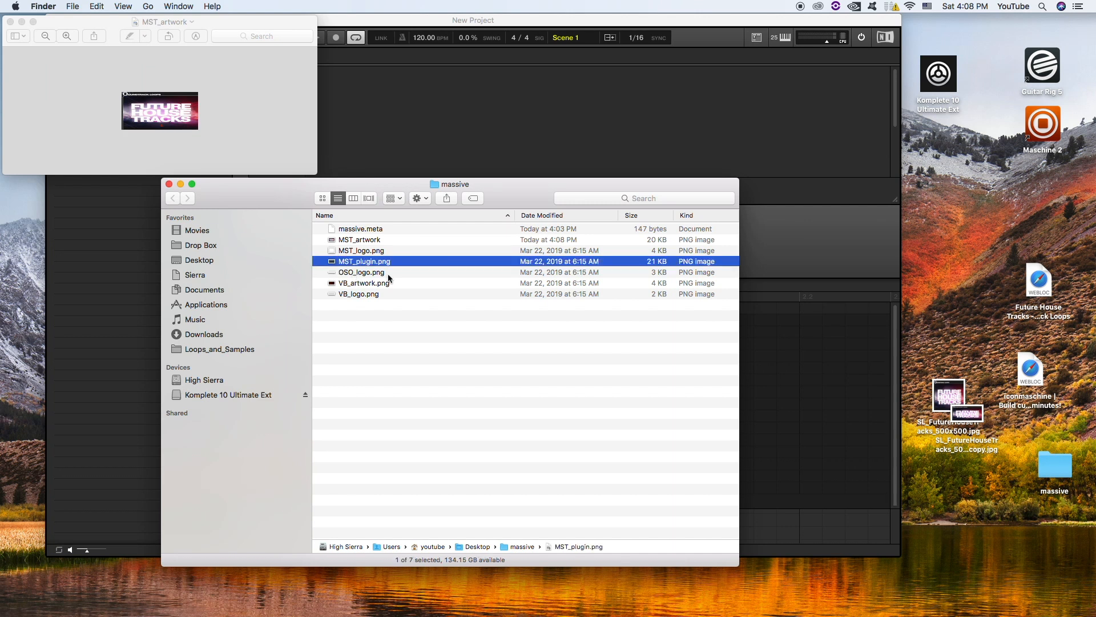
{"action": "key", "text": "Return"}
{"action": "key", "text": "Escape"}
{"action": "double_click", "coordinate": [333, 264]}
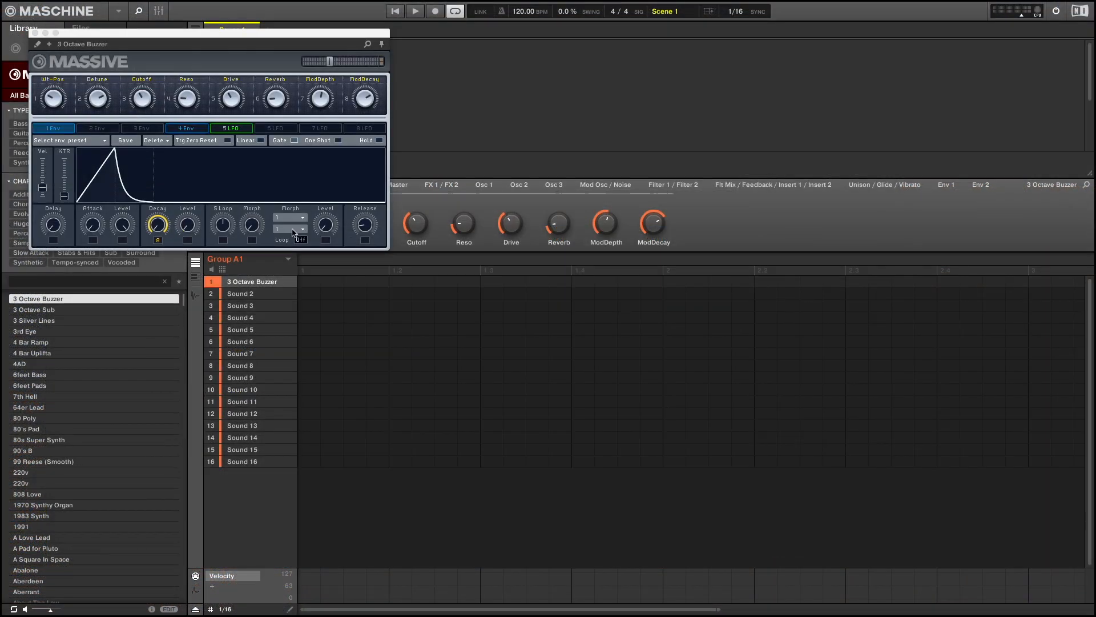
{"action": "left_click_drag", "start_coordinate": [265, 34], "coordinate": [574, 151]}
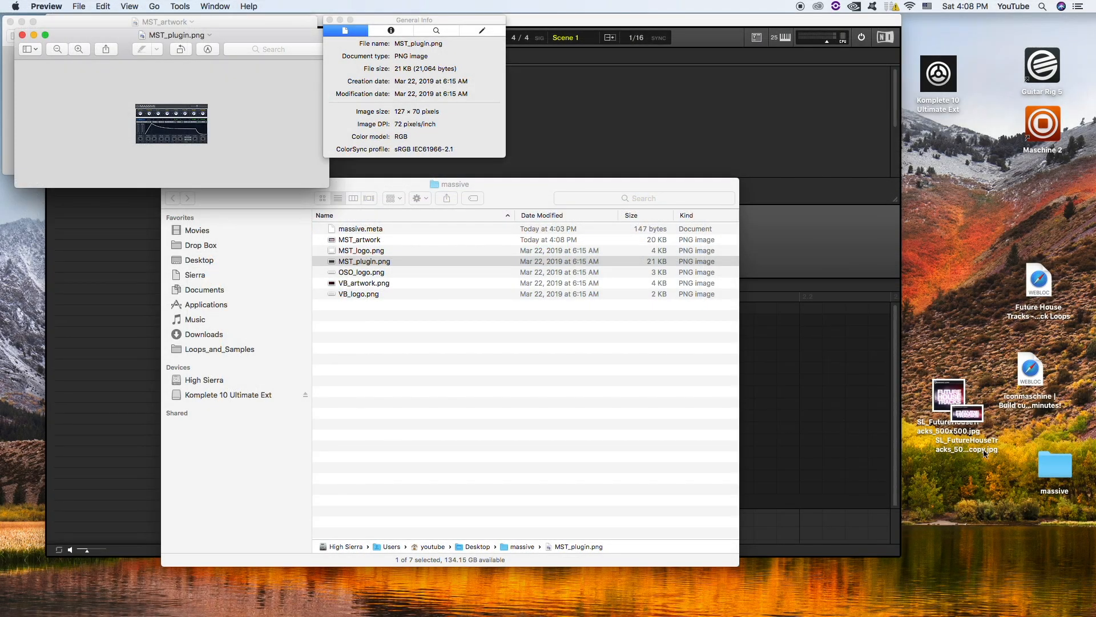
Step: Move the resized cover copy clear of the original on the desktop, open it for a check, and close it
{"action": "left_click_drag", "start_coordinate": [1001, 435], "coordinate": [1020, 495]}
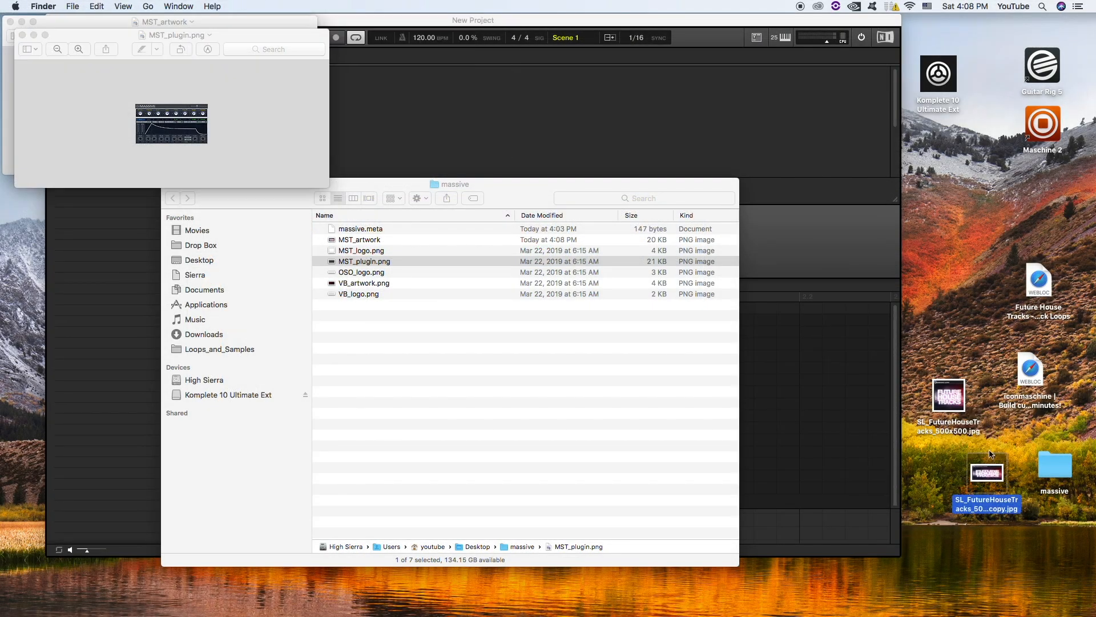
{"action": "left_click", "coordinate": [957, 399]}
{"action": "double_click", "coordinate": [991, 471]}
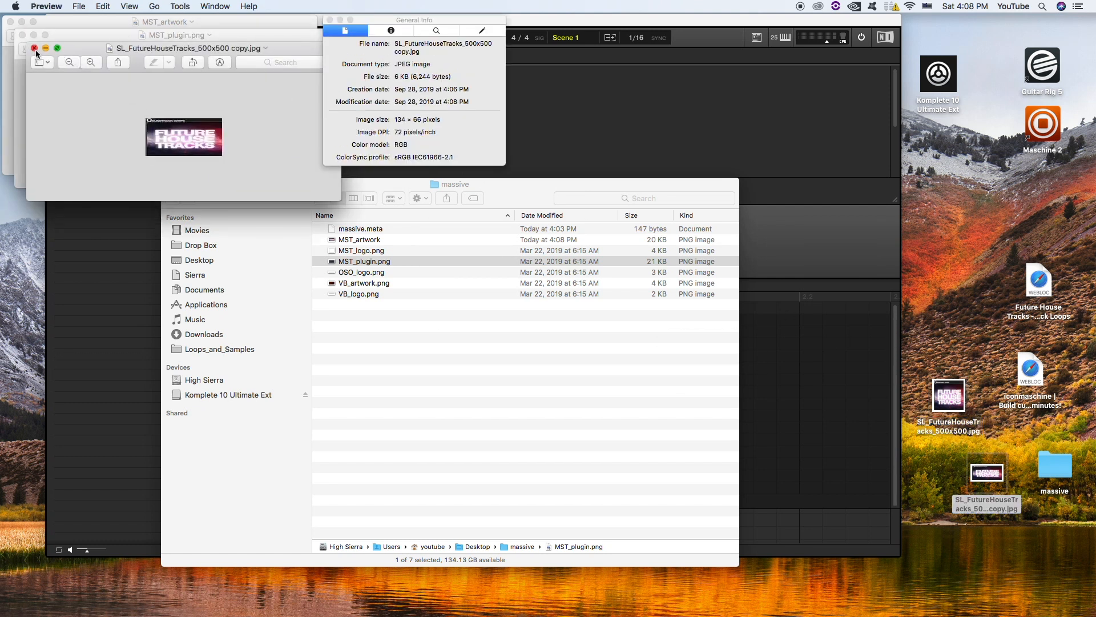
{"action": "left_click", "coordinate": [35, 48]}
Step: Duplicate SL_FutureHouseTracks_500x500.jpg again, place the new copy below the original on the desktop, and open it
{"action": "left_click", "coordinate": [945, 403]}
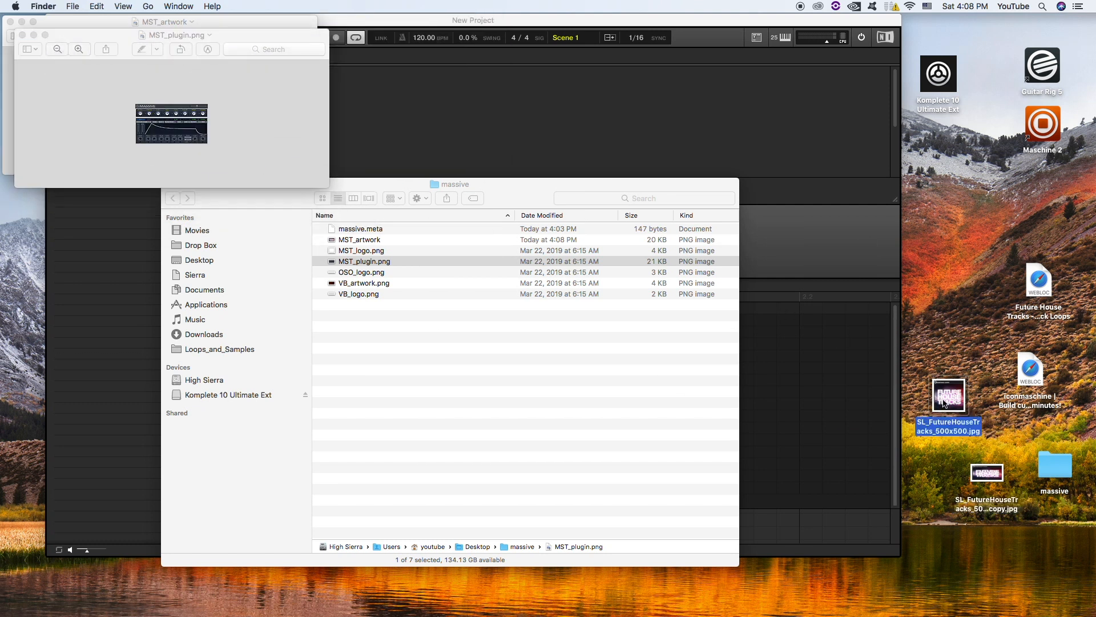
{"action": "key", "text": "super+d"}
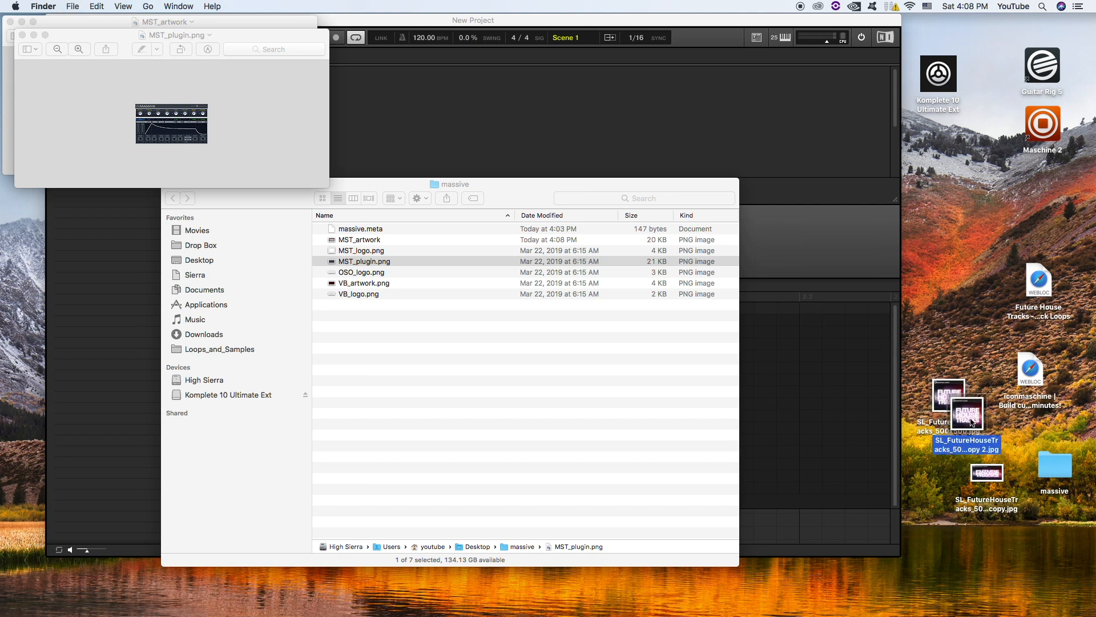
{"action": "left_click_drag", "start_coordinate": [969, 423], "coordinate": [952, 451]}
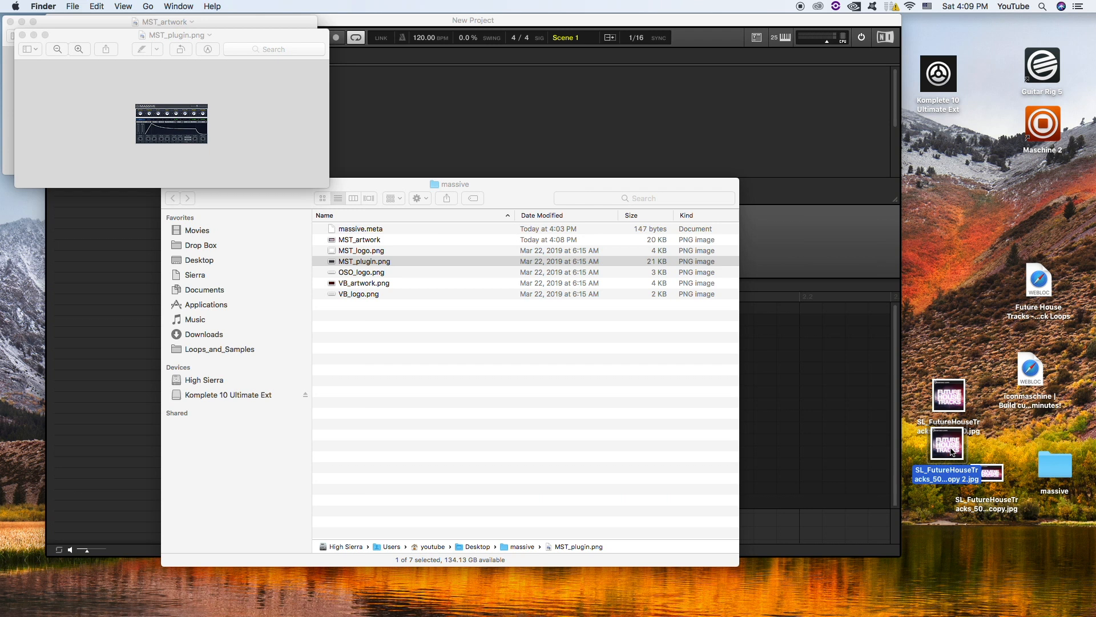
{"action": "double_click", "coordinate": [952, 451]}
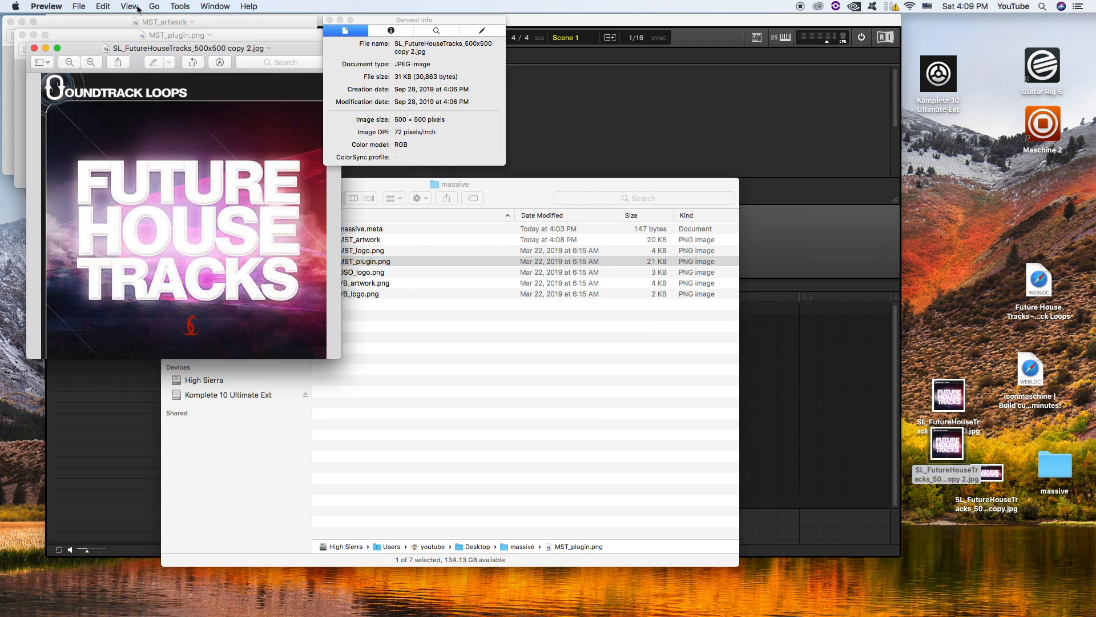
Step: Resize the second cover copy to 127 × 70 pixels with proportional scaling turned off, and save it
{"action": "left_click", "coordinate": [179, 6]}
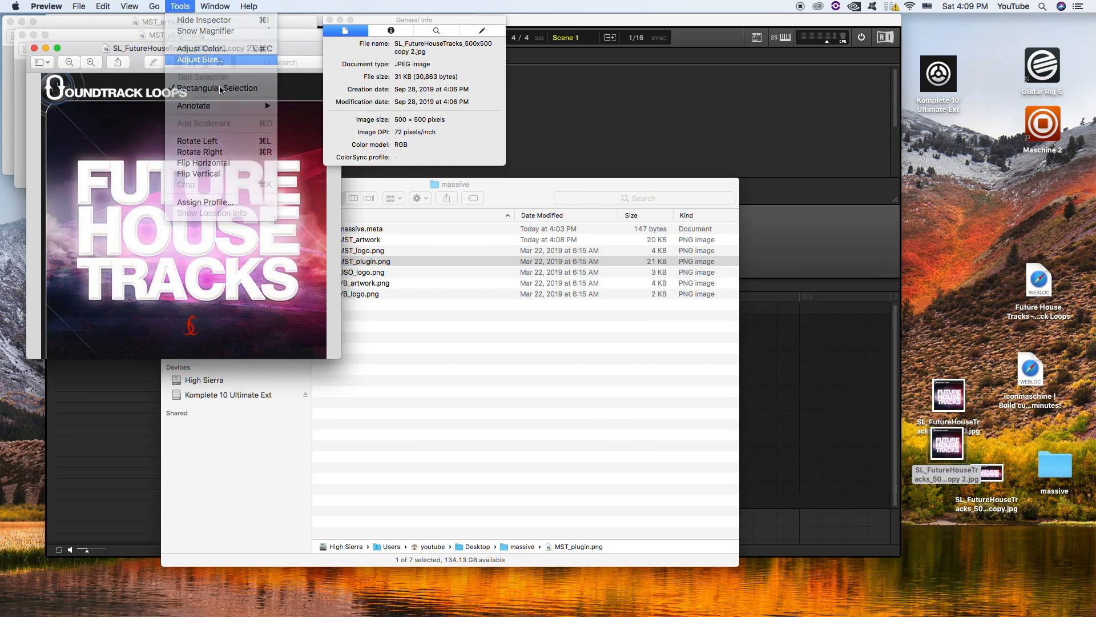
{"action": "type", "text": "127"}
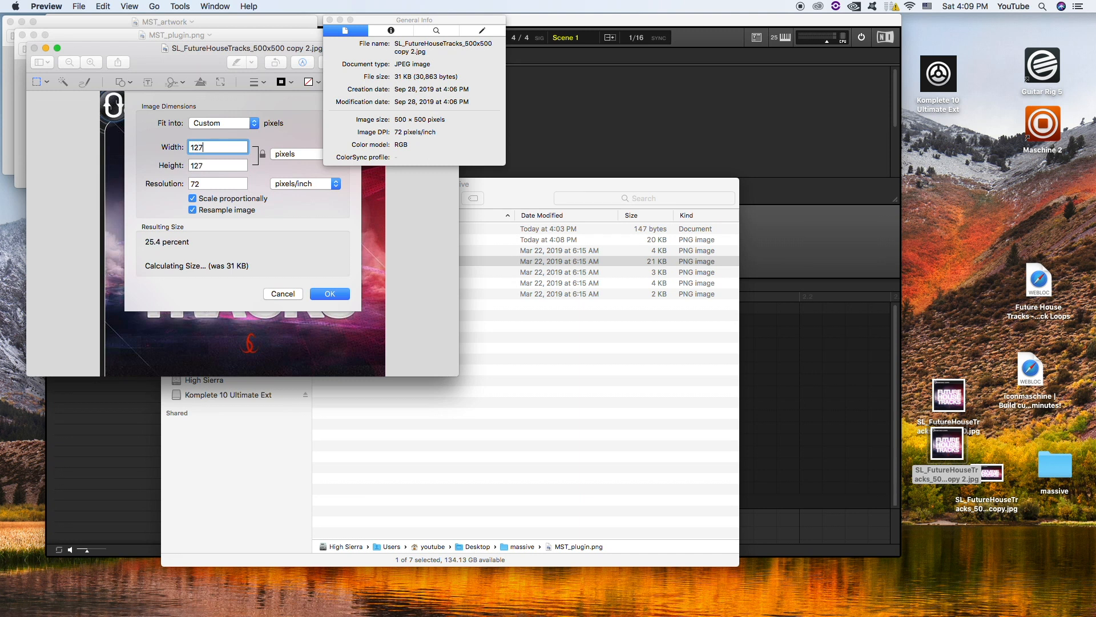
{"action": "left_click", "coordinate": [192, 199]}
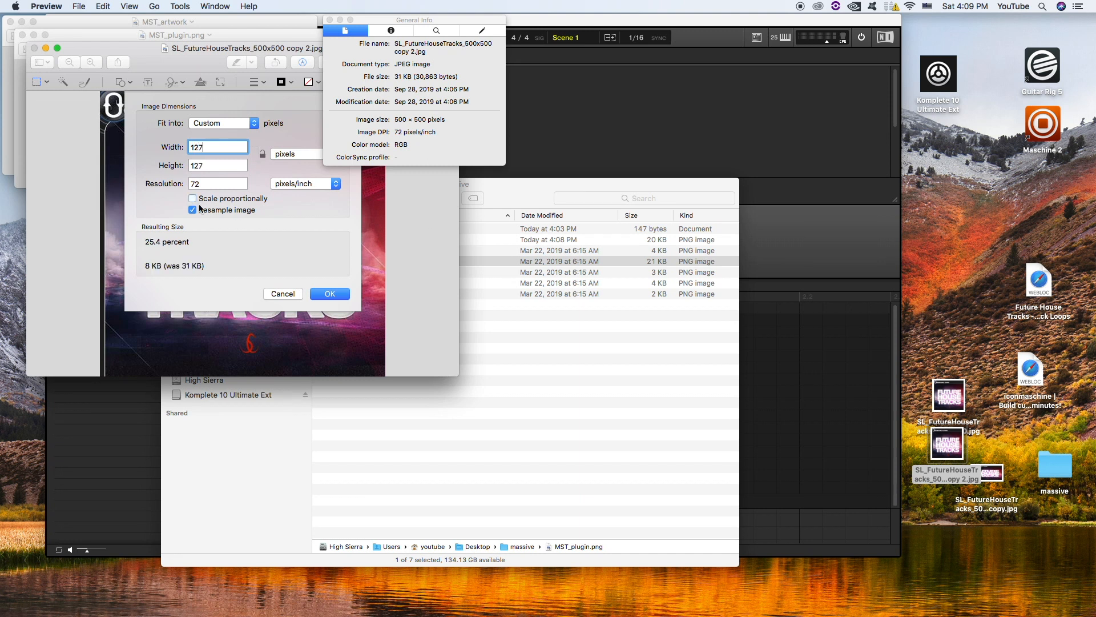
{"action": "key", "text": "Tab"}
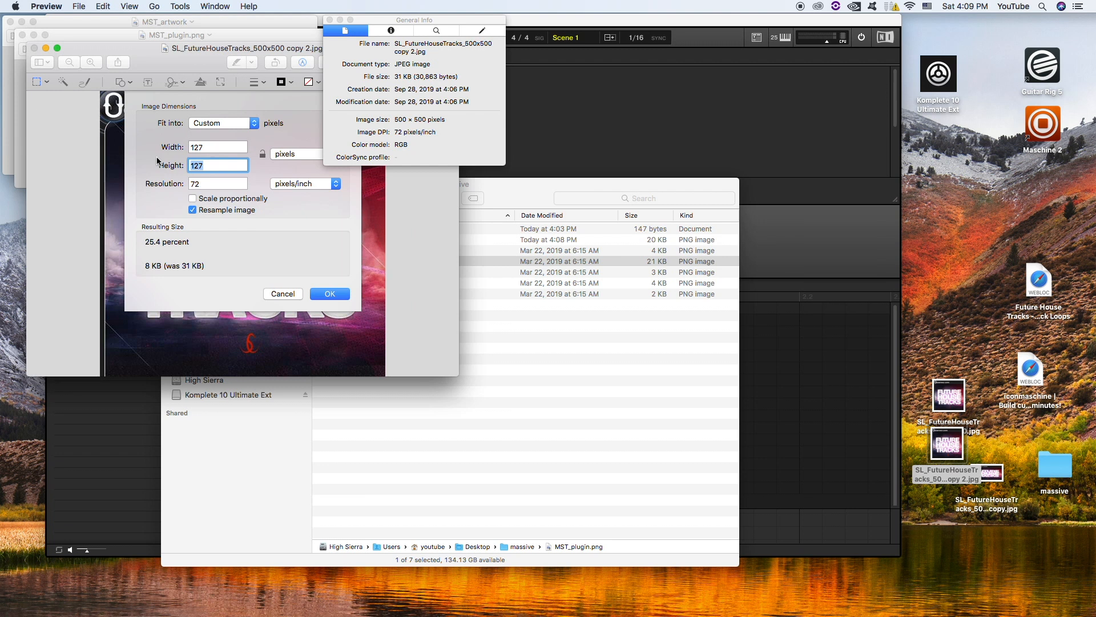
{"action": "type", "text": "70"}
{"action": "key", "text": "Return"}
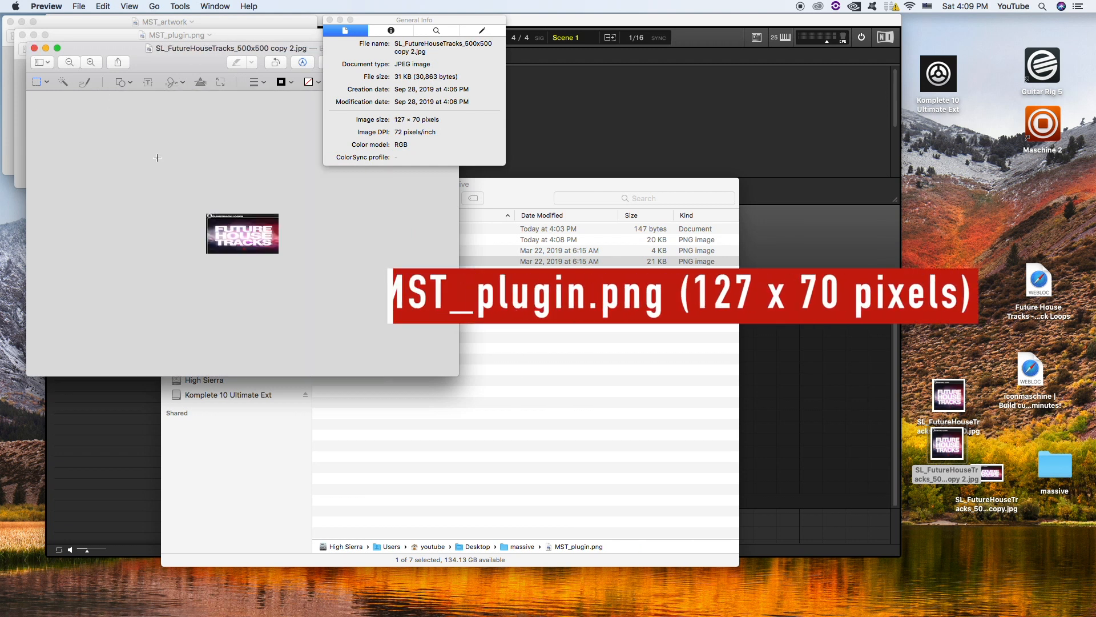
{"action": "key", "text": "super+s"}
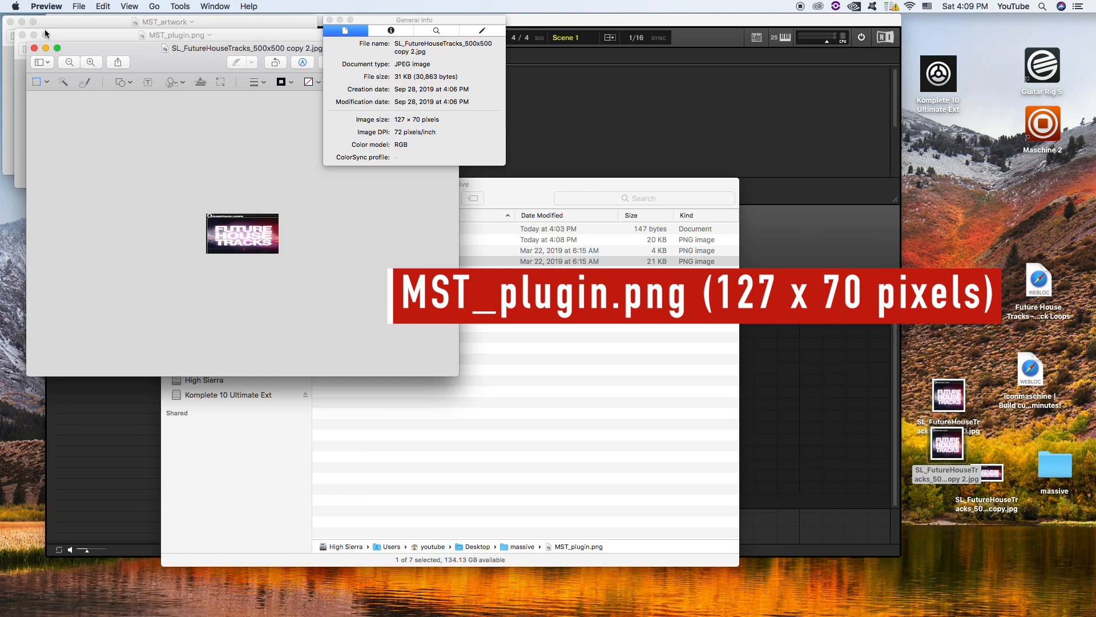
Step: Export the resized second cover copy to the desktop as a PNG named MST_plugin, using the copied file name
{"action": "left_click", "coordinate": [79, 6]}
{"action": "left_click", "coordinate": [137, 125]}
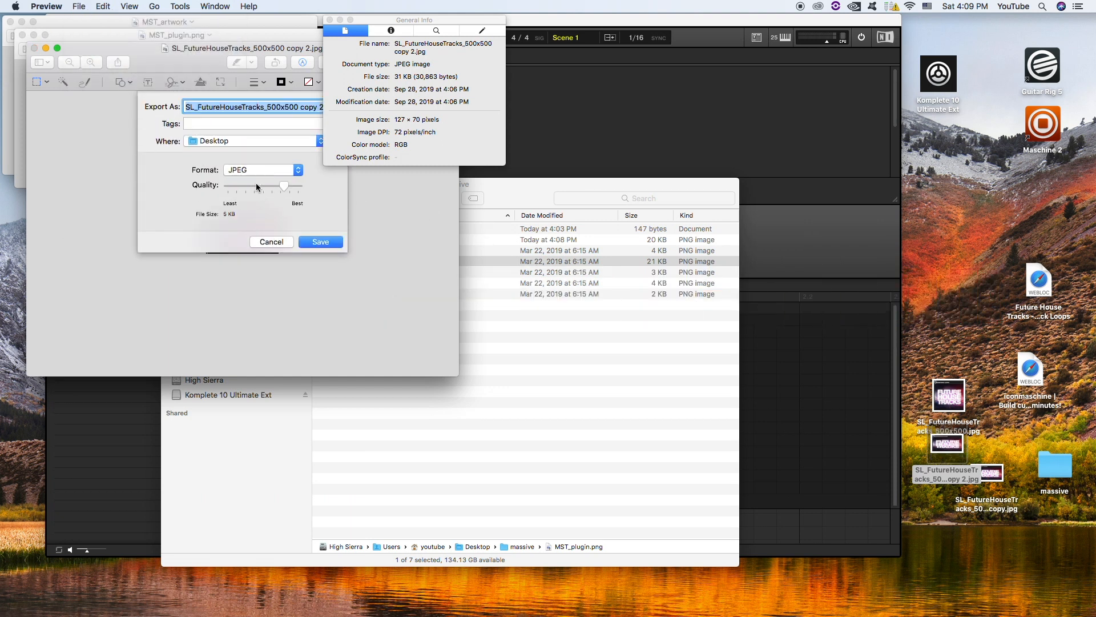
{"action": "left_click", "coordinate": [261, 170]}
{"action": "left_click", "coordinate": [272, 201]}
{"action": "left_click", "coordinate": [265, 169]}
{"action": "left_click", "coordinate": [273, 183]}
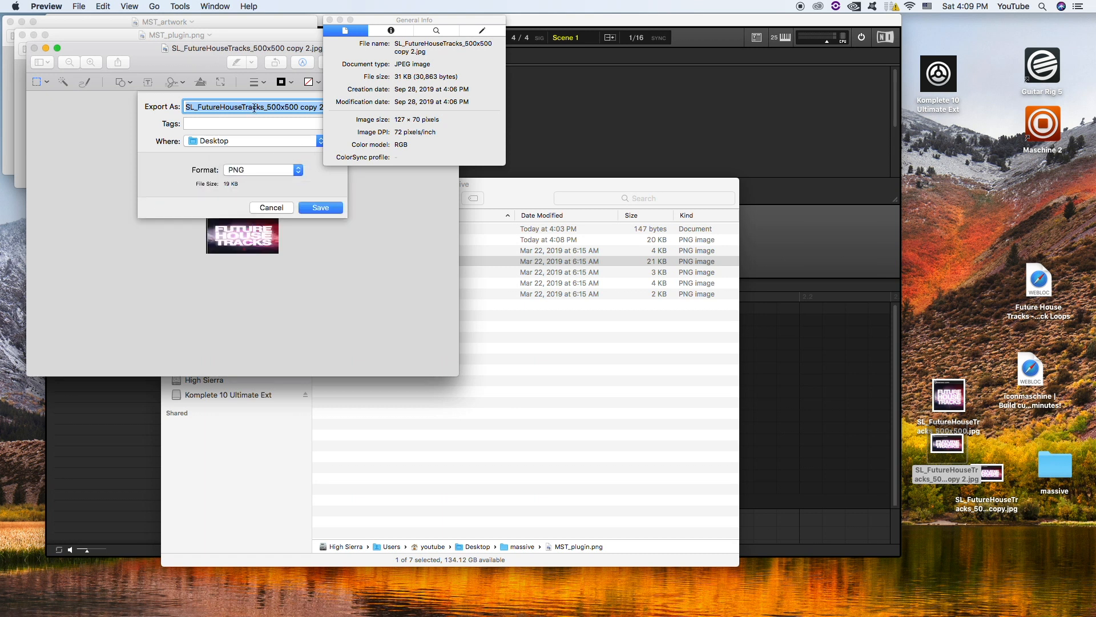
{"action": "key", "text": "super+v"}
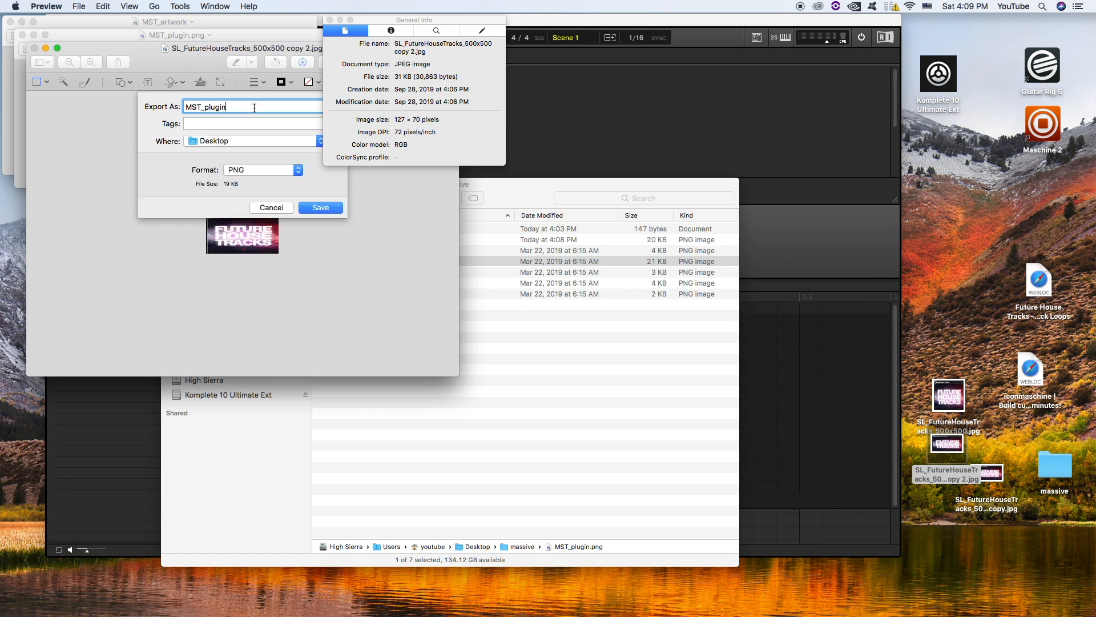
{"action": "left_click", "coordinate": [316, 210]}
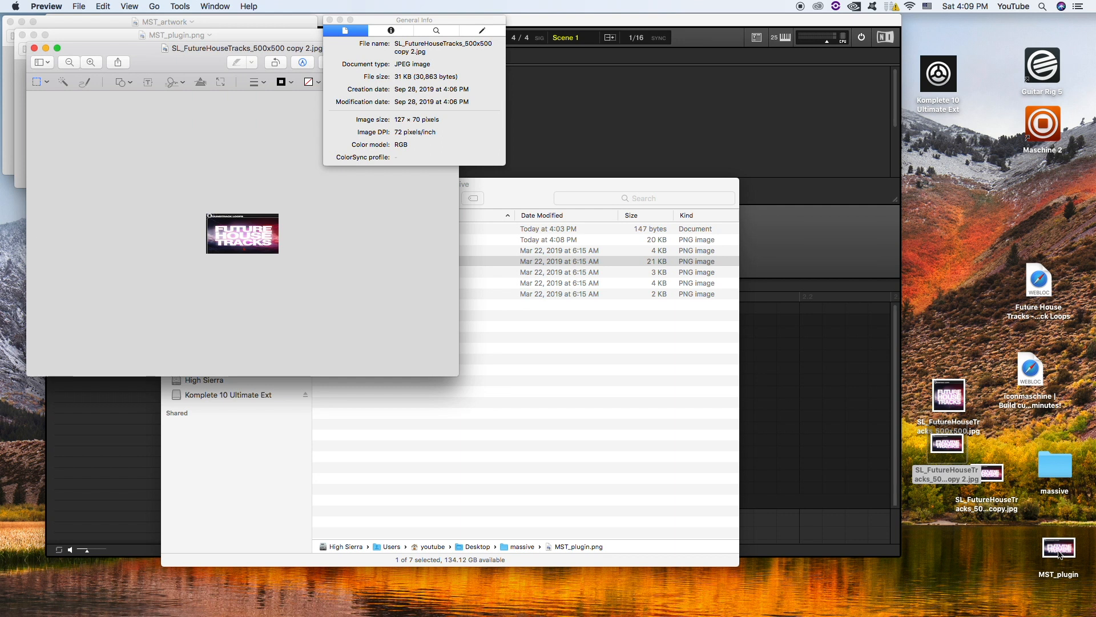
Step: Close the resized cover copy and move MST_plugin from the desktop into the massive folder, replacing the existing MST_plugin.png
{"action": "left_click", "coordinate": [694, 450]}
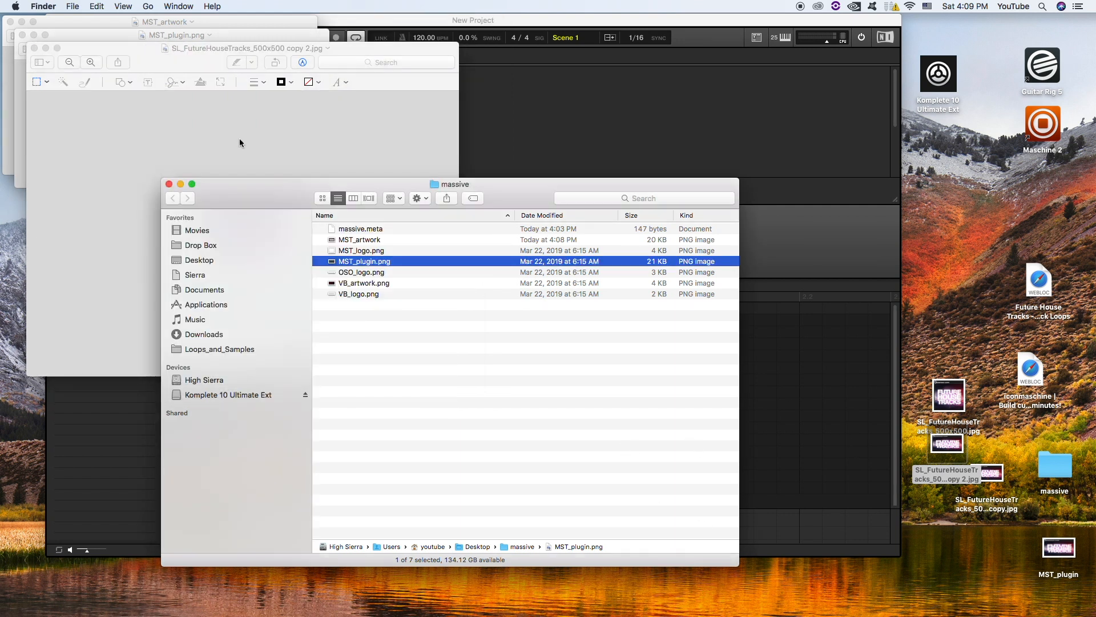
{"action": "left_click_drag", "start_coordinate": [232, 190], "coordinate": [479, 117]}
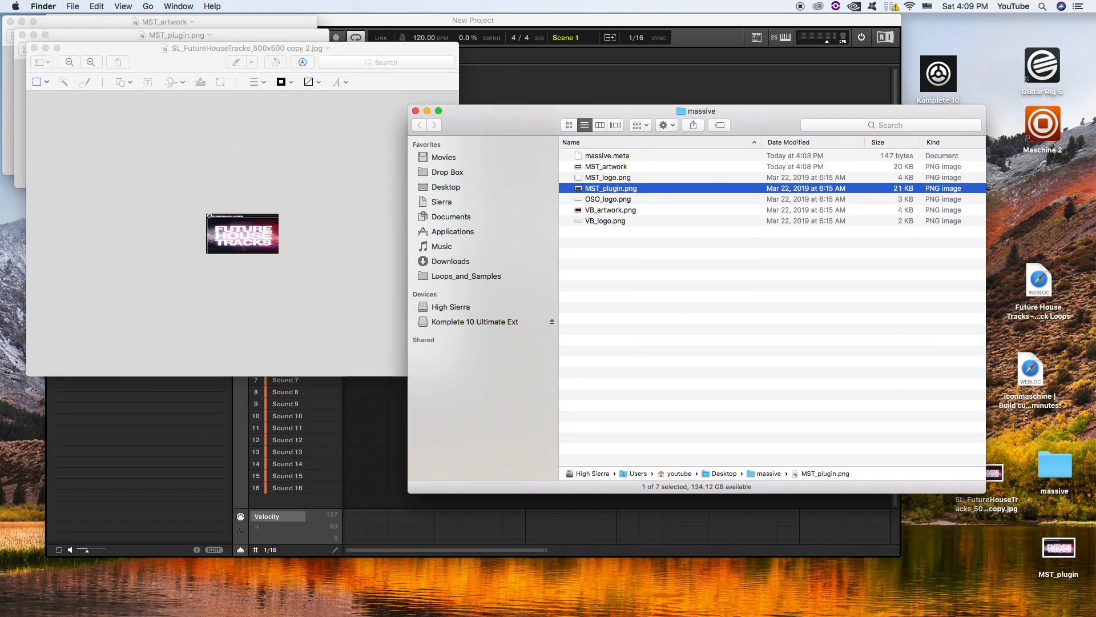
{"action": "left_click", "coordinate": [35, 49]}
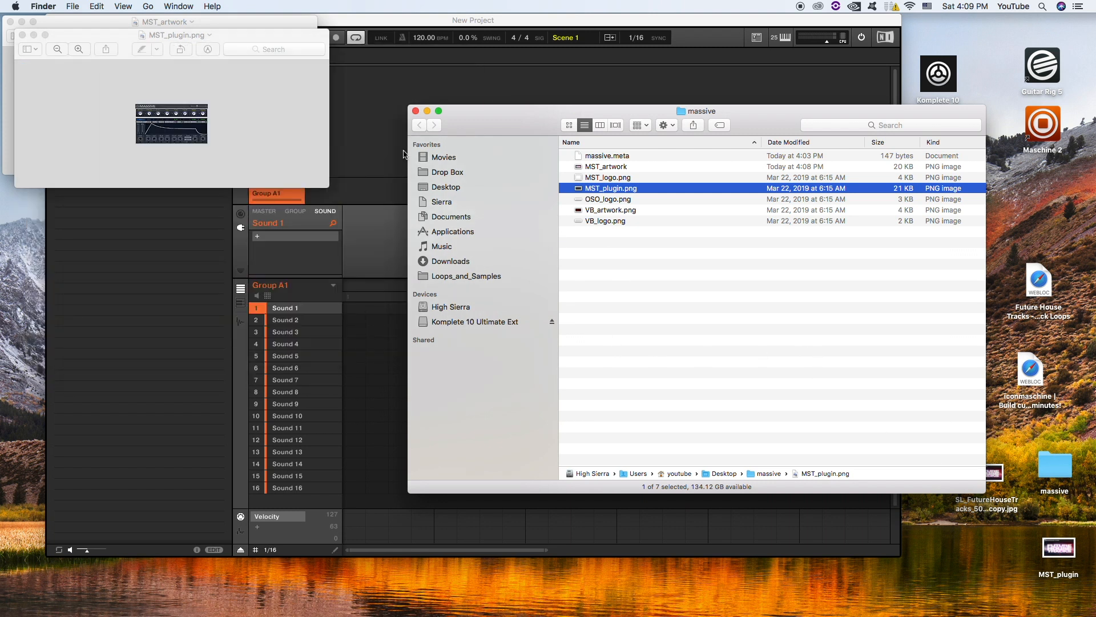
{"action": "left_click", "coordinate": [301, 127]}
{"action": "left_click_drag", "start_coordinate": [1056, 560], "coordinate": [720, 354]}
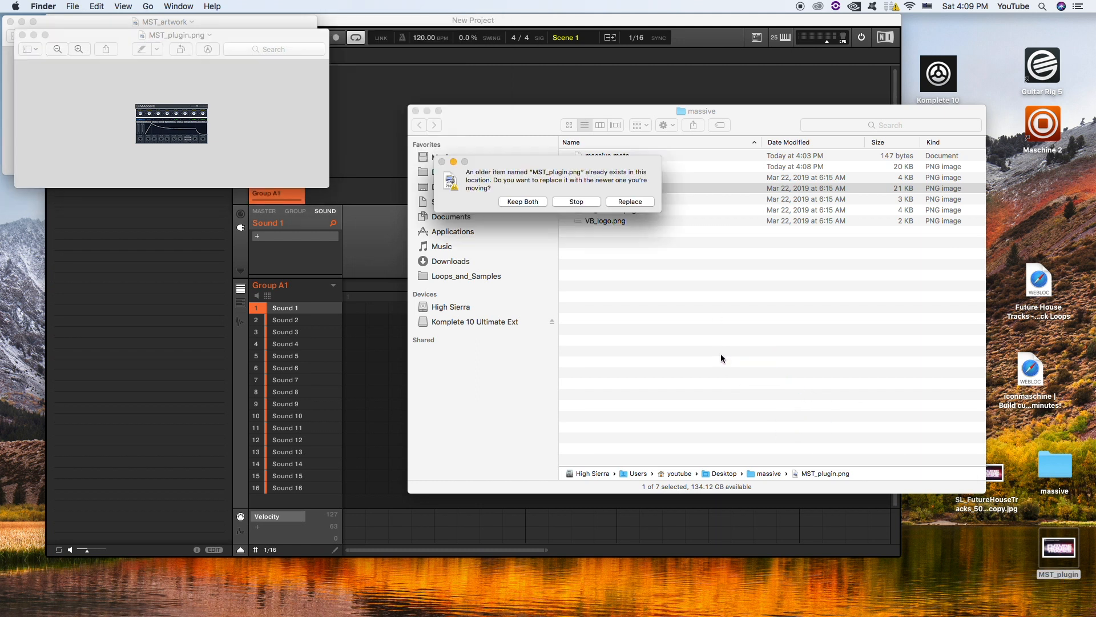
{"action": "left_click", "coordinate": [630, 201]}
{"action": "left_click", "coordinate": [237, 145]}
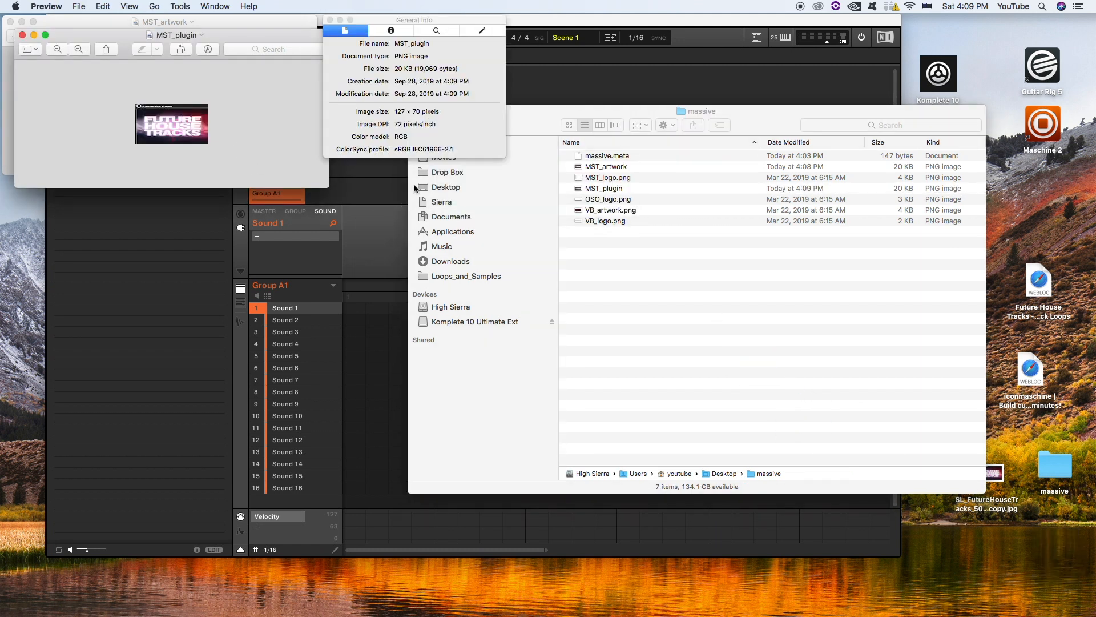
Step: Copy the file name of VB_artwork.png in the massive folder without changing it
{"action": "left_click", "coordinate": [715, 273]}
{"action": "left_click", "coordinate": [631, 211]}
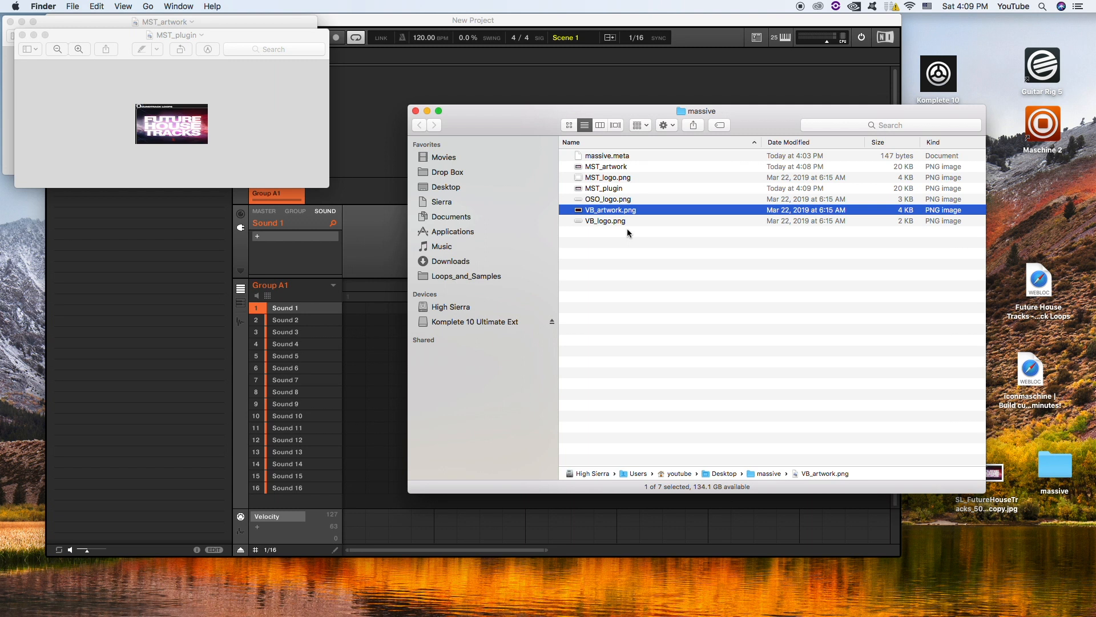
{"action": "key", "text": "Return"}
{"action": "key", "text": "super+c"}
{"action": "key", "text": "Return"}
Step: Duplicate SL_FutureHouseTracks_500x500.jpg once more, place the new copy above the original on the desktop, and open it
{"action": "left_click_drag", "start_coordinate": [838, 121], "coordinate": [750, 96]}
{"action": "left_click", "coordinate": [947, 403]}
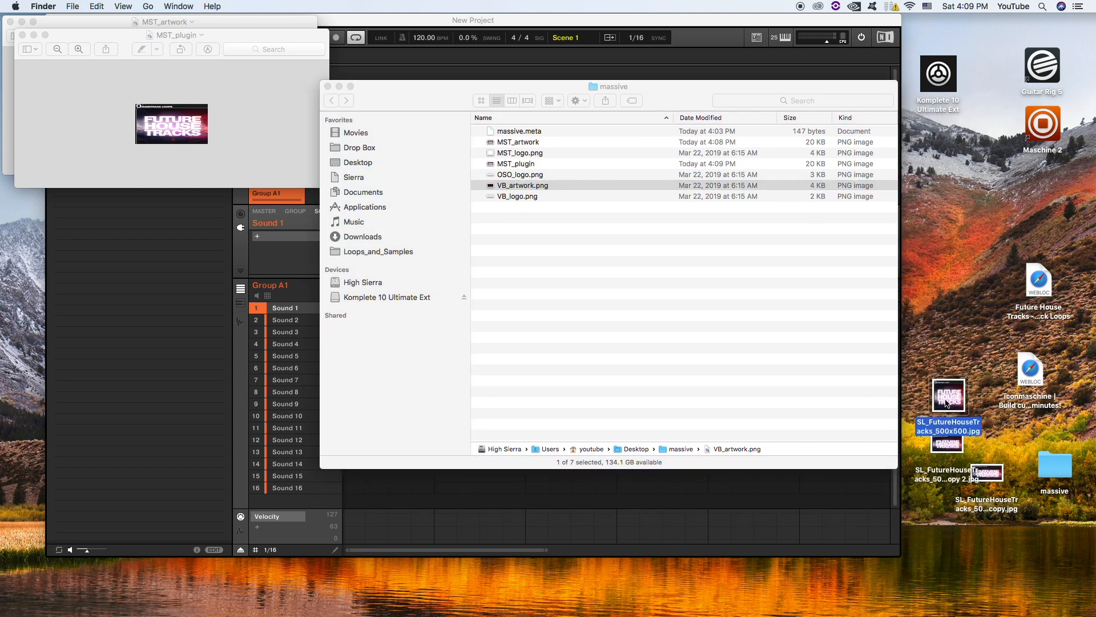
{"action": "key", "text": "super+d"}
{"action": "left_click_drag", "start_coordinate": [967, 414], "coordinate": [942, 341]}
{"action": "double_click", "coordinate": [944, 342]}
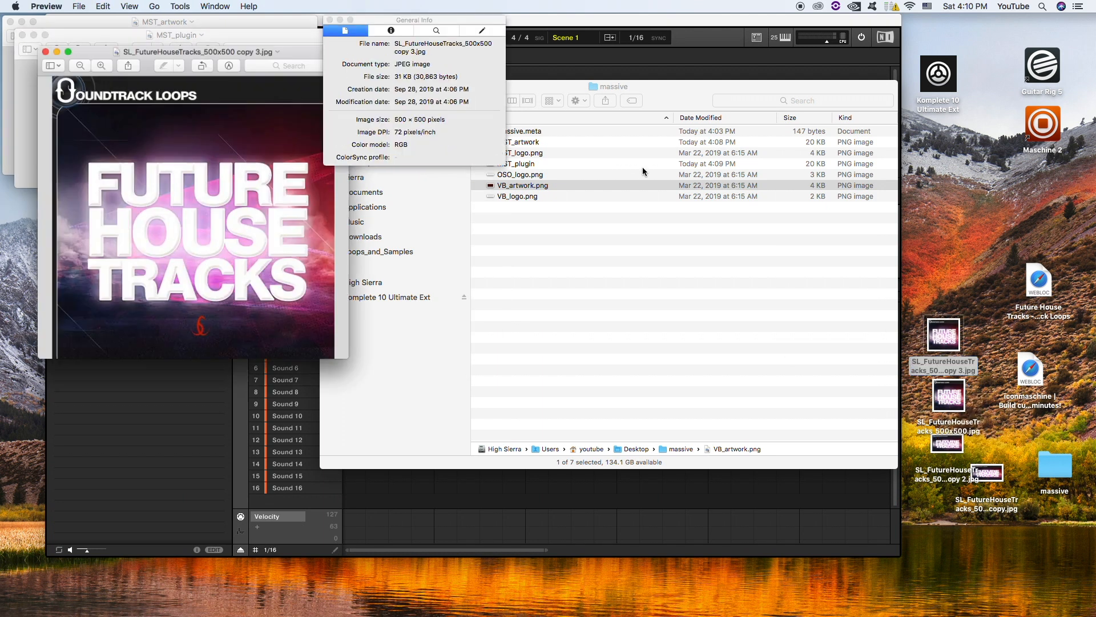
{"action": "left_click", "coordinate": [178, 7]}
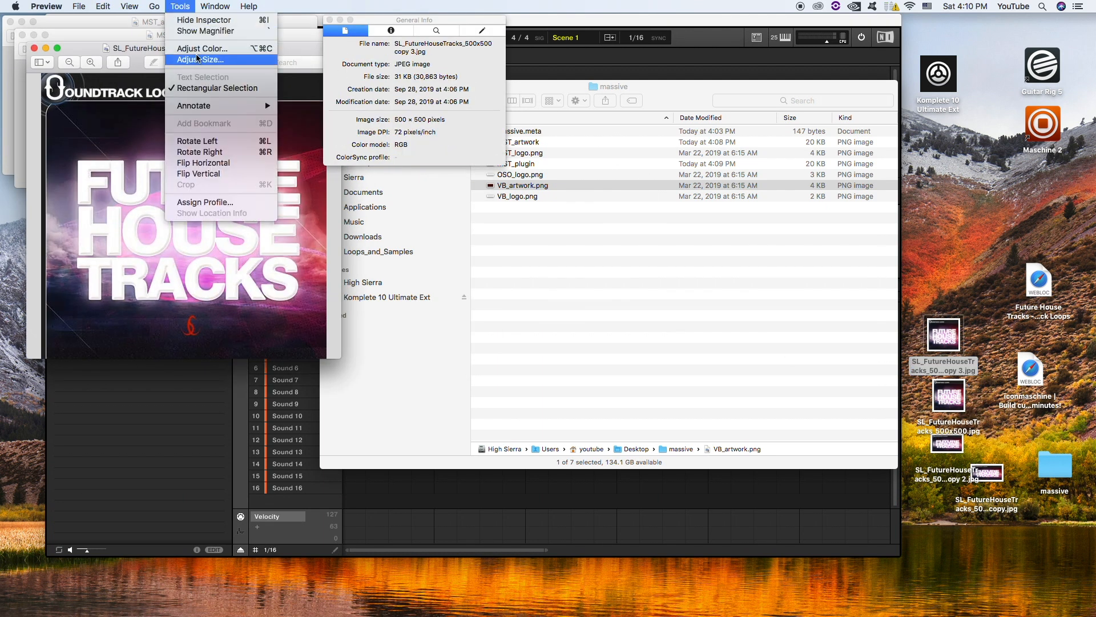
{"action": "left_click", "coordinate": [184, 61]}
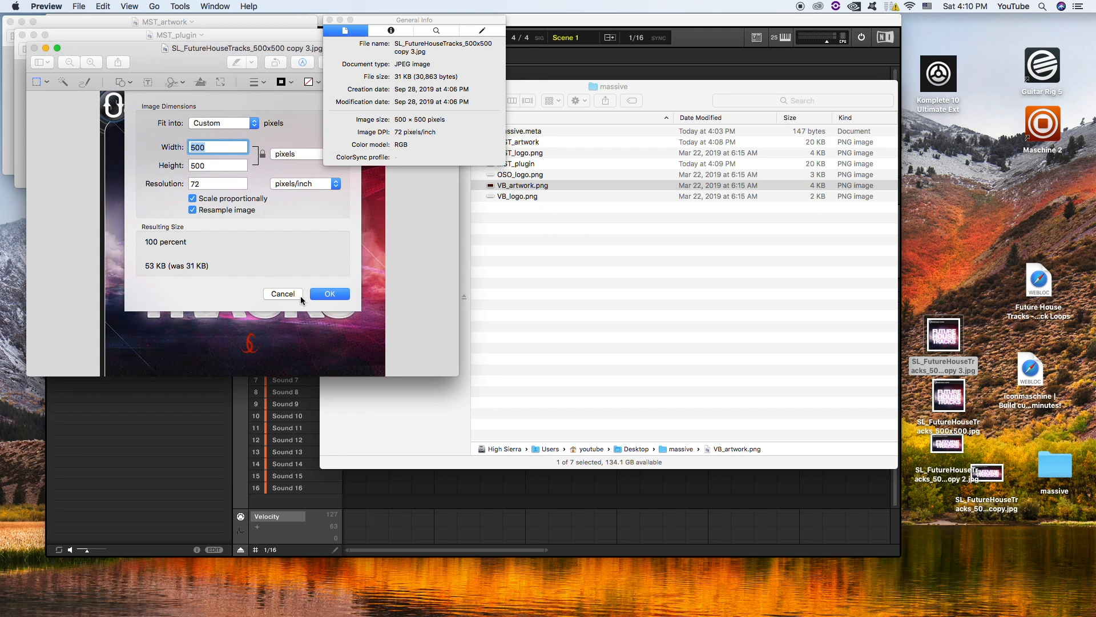
{"action": "left_click", "coordinate": [293, 295]}
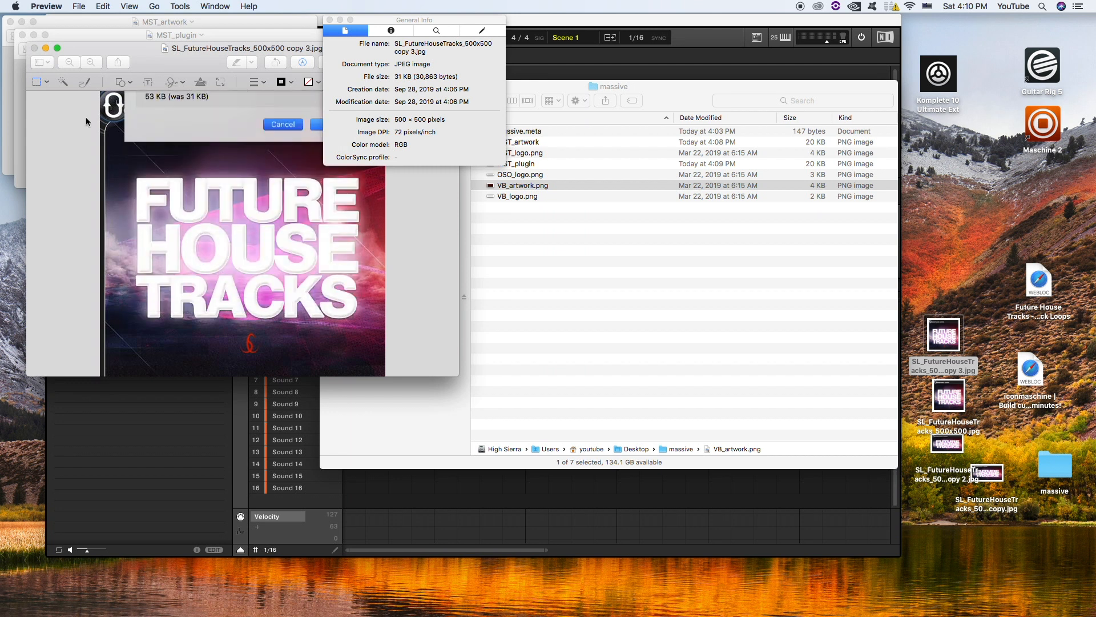
{"action": "left_click", "coordinate": [35, 49]}
Step: Open VB_artwork.png to check its pixel size, and resize the third cover copy to 96 × 47 pixels without proportional scaling
{"action": "left_click", "coordinate": [576, 261]}
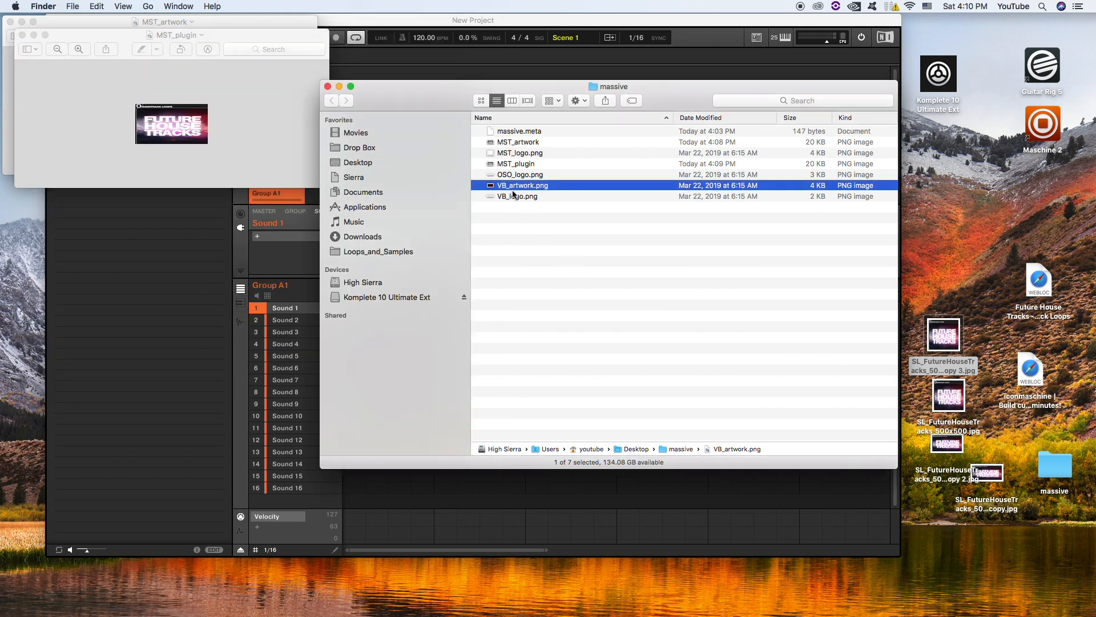
{"action": "double_click", "coordinate": [489, 189]}
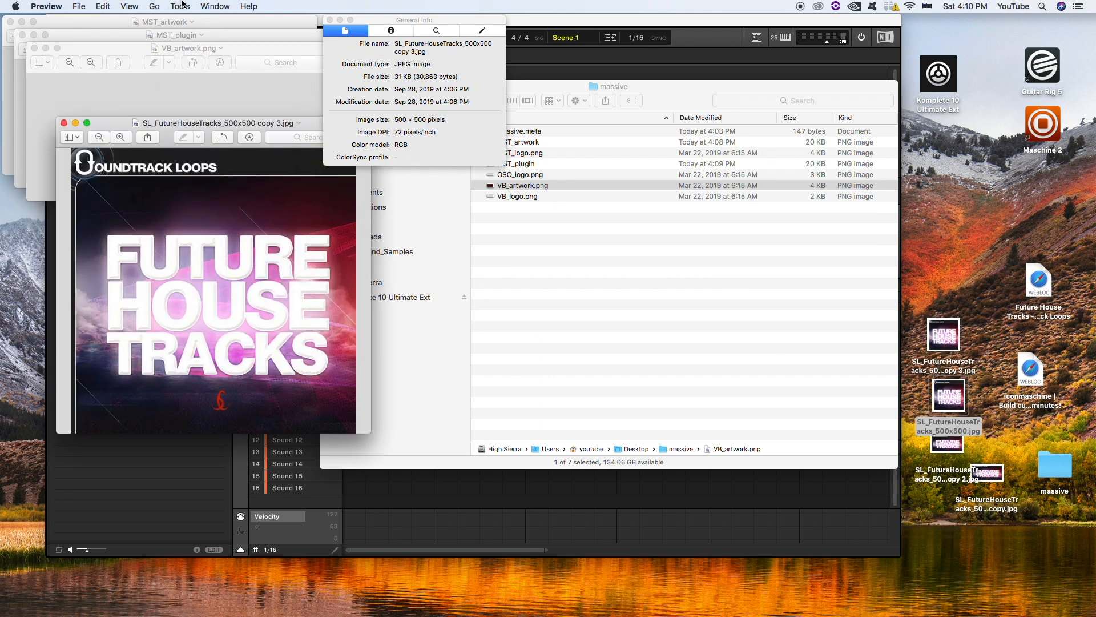
{"action": "left_click", "coordinate": [180, 7]}
{"action": "left_click", "coordinate": [223, 60]}
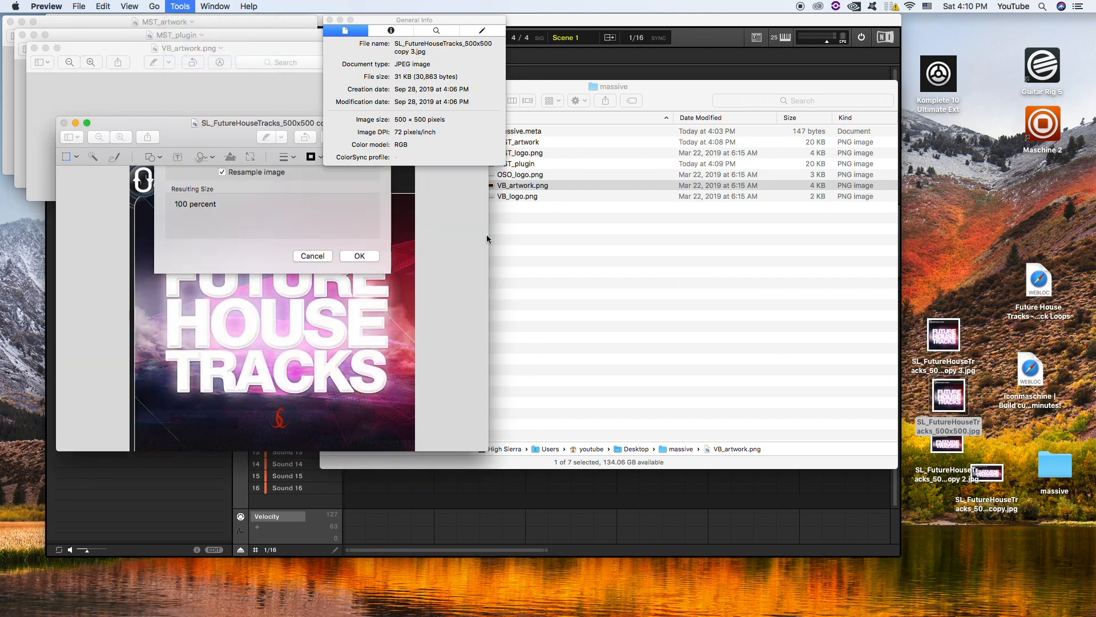
{"action": "left_click", "coordinate": [222, 274]}
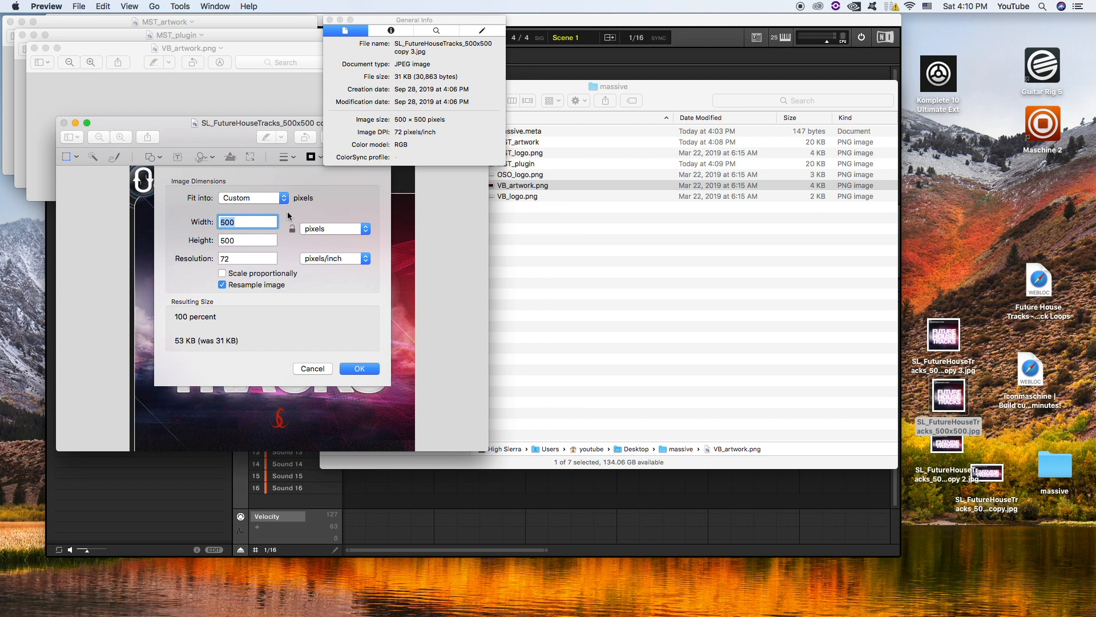
{"action": "type", "text": "96"}
{"action": "key", "text": "Tab"}
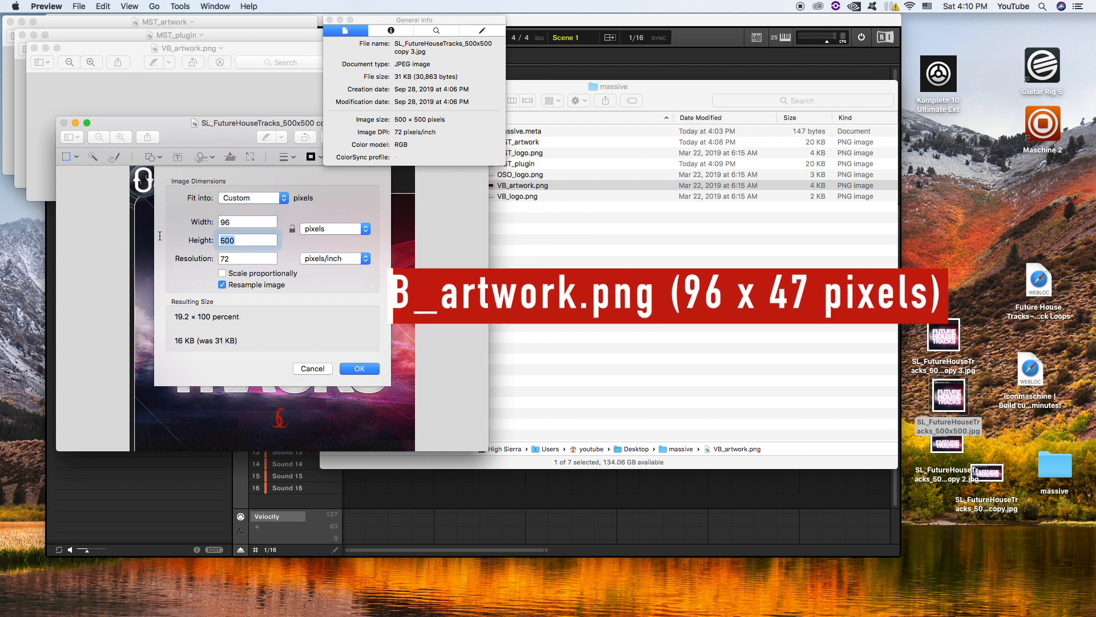
{"action": "type", "text": "47"}
{"action": "key", "text": "Return"}
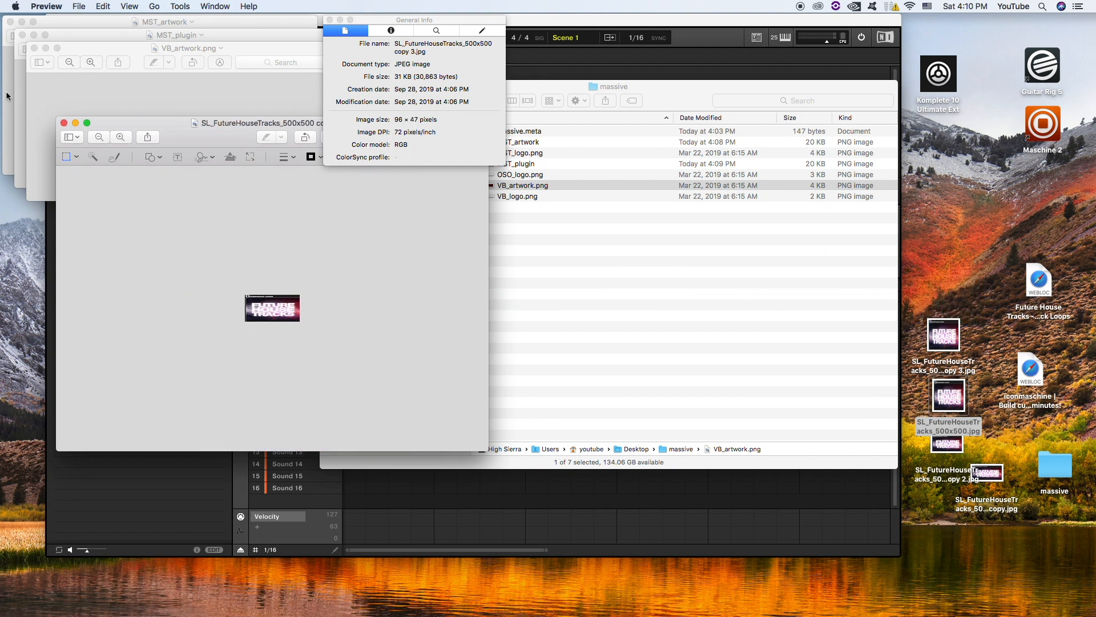
Step: Export the resized third cover copy to the desktop as a PNG named VB_artwork, using the copied file name
{"action": "left_click", "coordinate": [79, 5]}
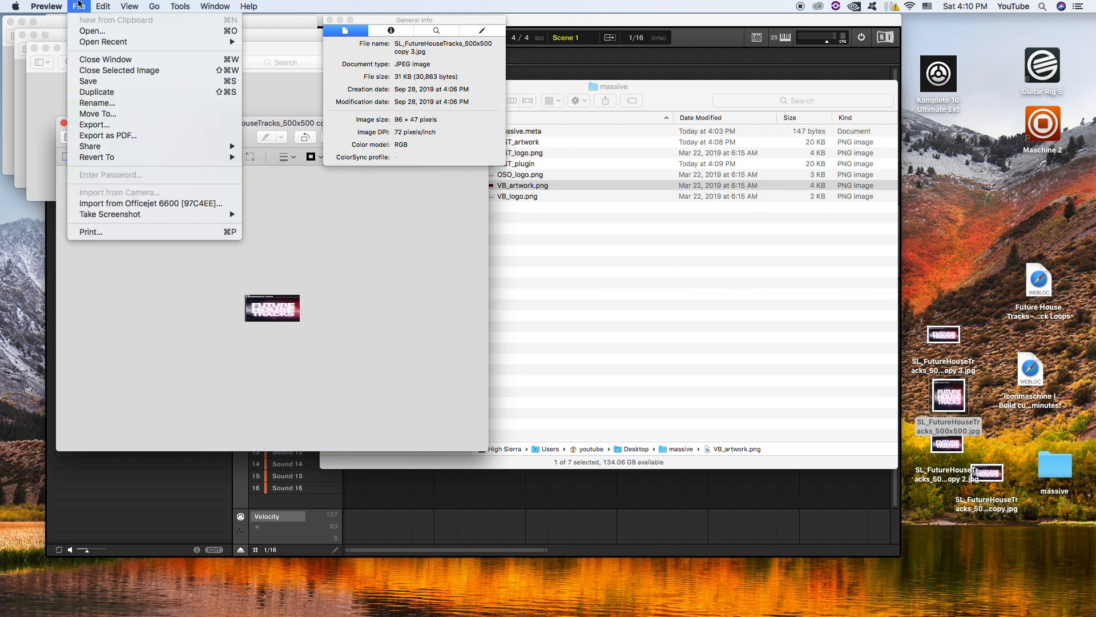
{"action": "left_click", "coordinate": [159, 122]}
{"action": "left_click", "coordinate": [311, 246]}
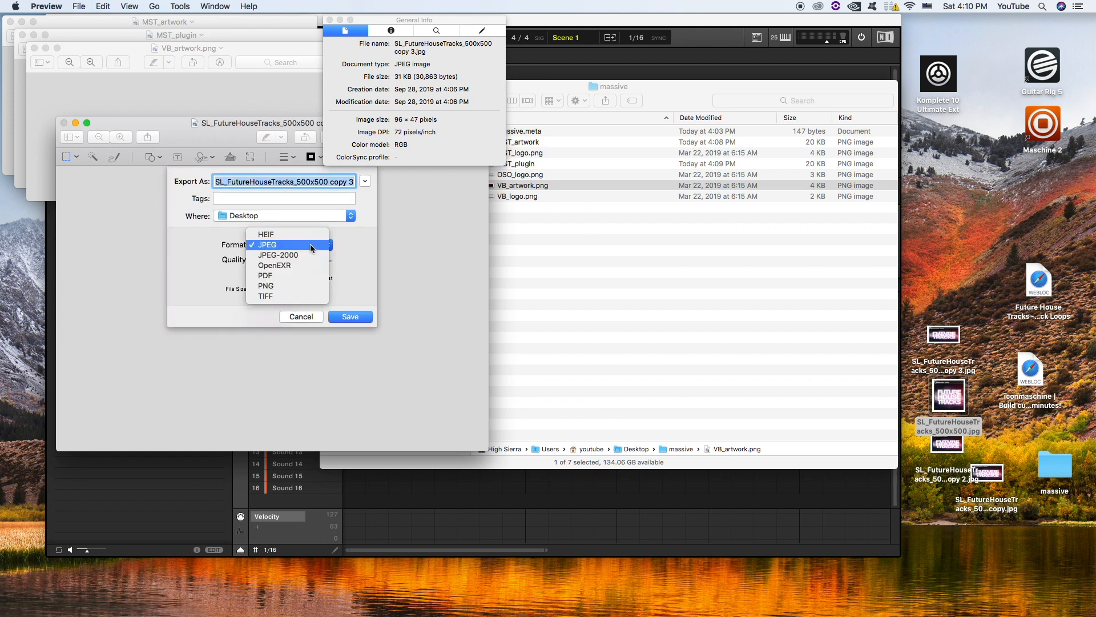
{"action": "left_click", "coordinate": [324, 287]}
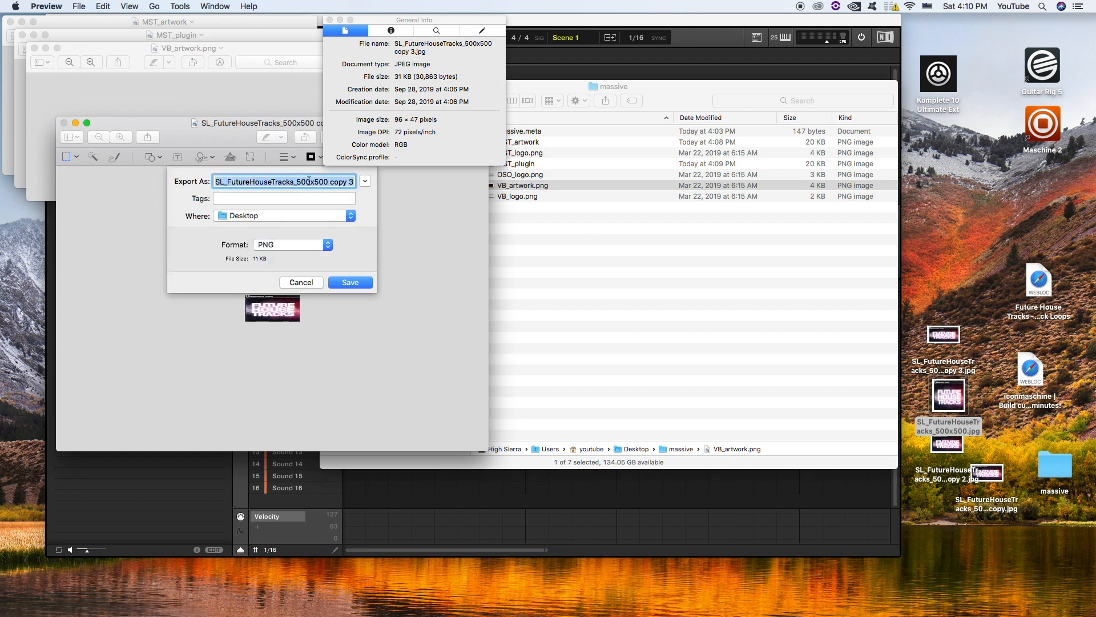
{"action": "key", "text": "super+v"}
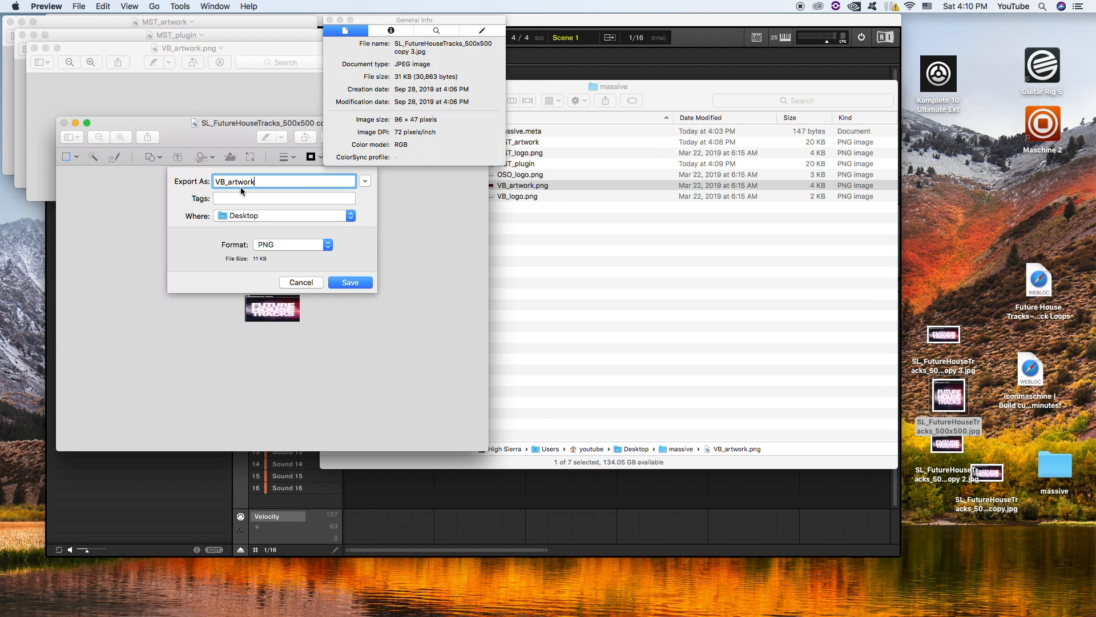
{"action": "left_click", "coordinate": [350, 283]}
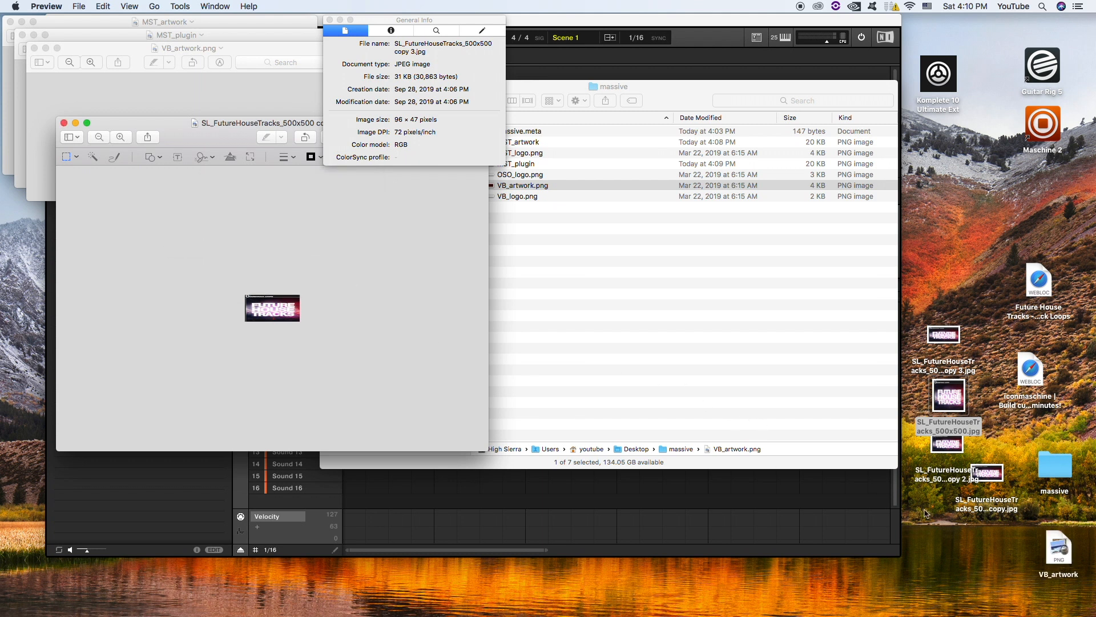
Step: Move VB_artwork from the desktop into the massive folder, replacing the existing VB_artwork.png, and close the MST_plugin.png file info
{"action": "left_click_drag", "start_coordinate": [1063, 554], "coordinate": [684, 364]}
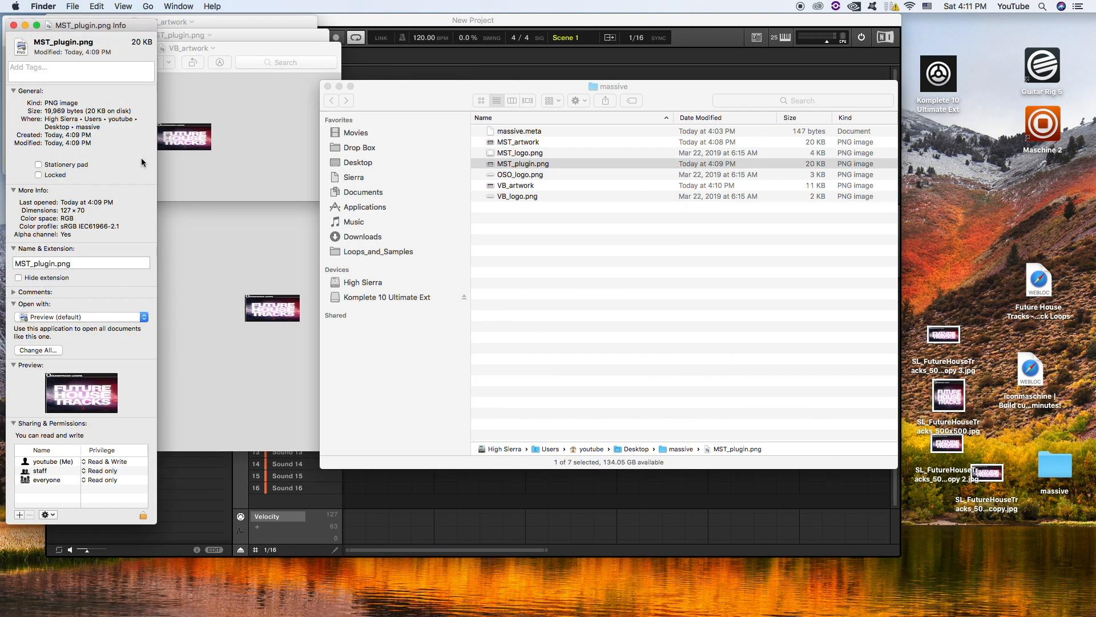
{"action": "left_click", "coordinate": [14, 26]}
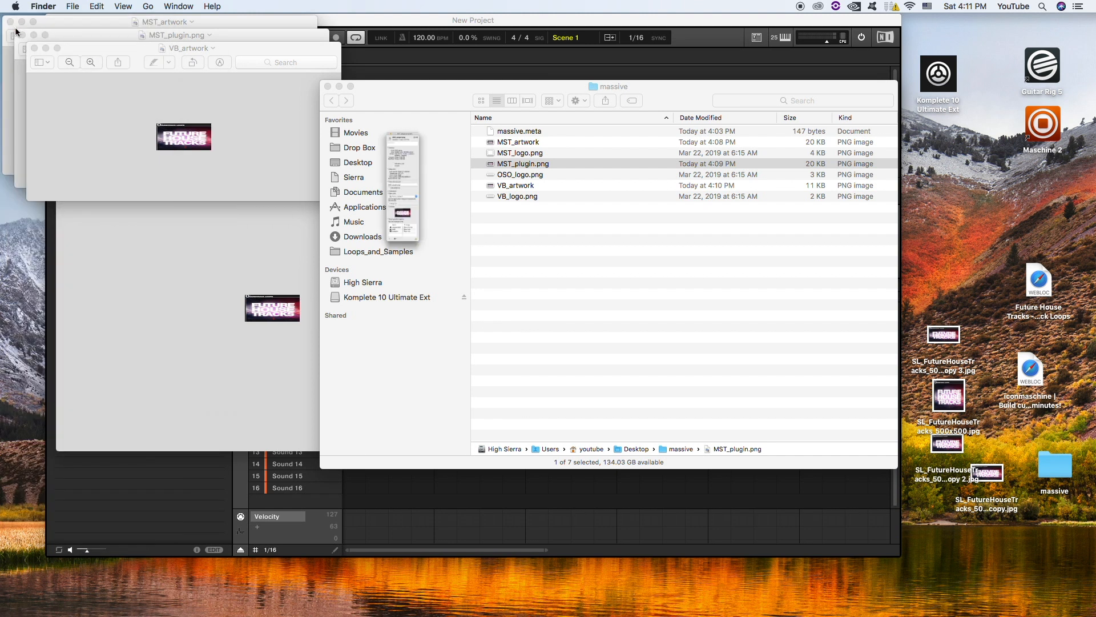
{"action": "left_click", "coordinate": [550, 307]}
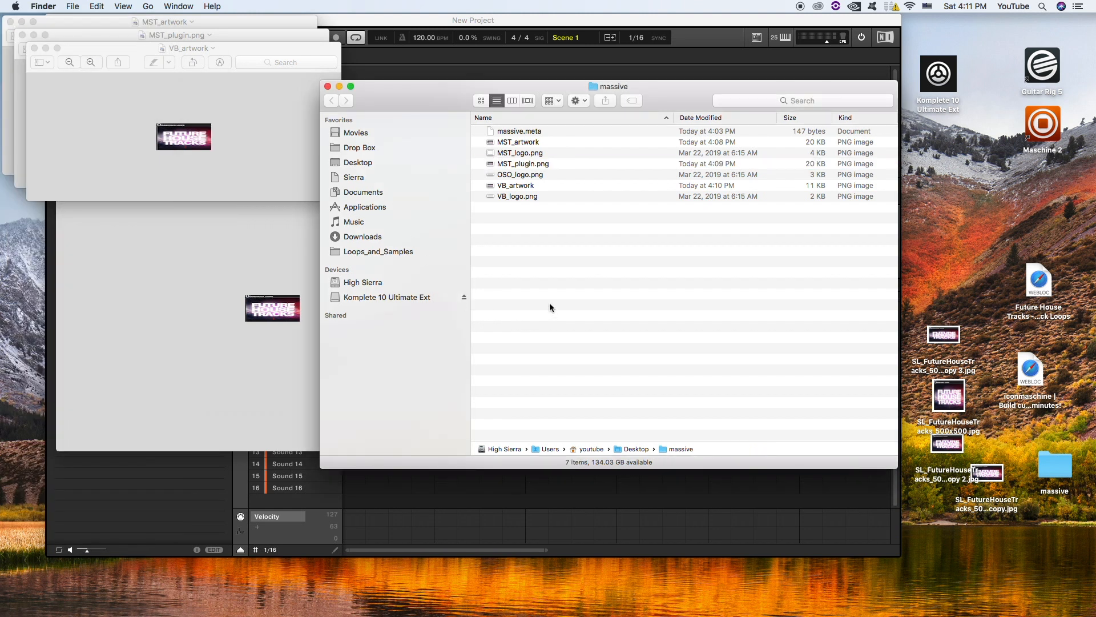
Step: Show the .png file extension of MST_artwork in its file info, and close the info
{"action": "left_click", "coordinate": [535, 146]}
{"action": "key", "text": "super+i"}
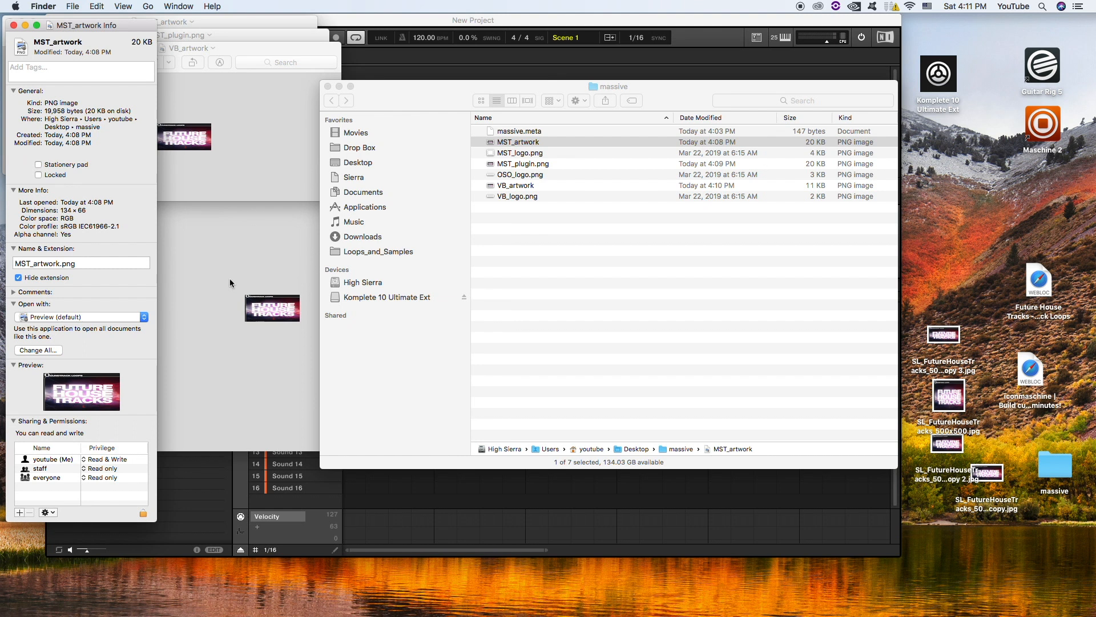
{"action": "left_click", "coordinate": [17, 278]}
{"action": "left_click", "coordinate": [14, 26]}
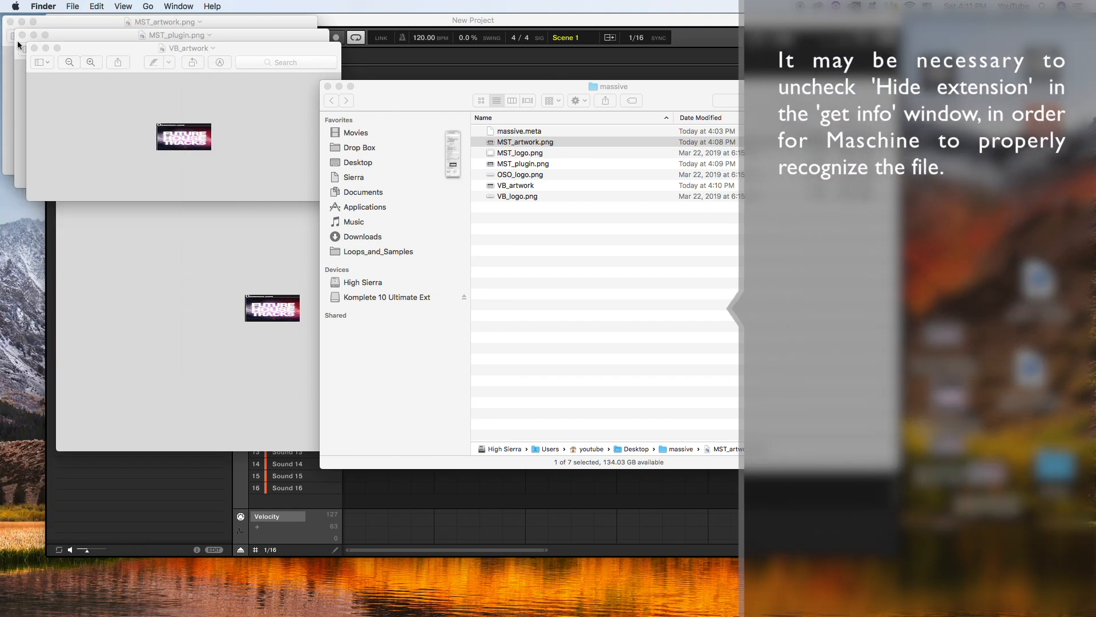
{"action": "left_click", "coordinate": [598, 309]}
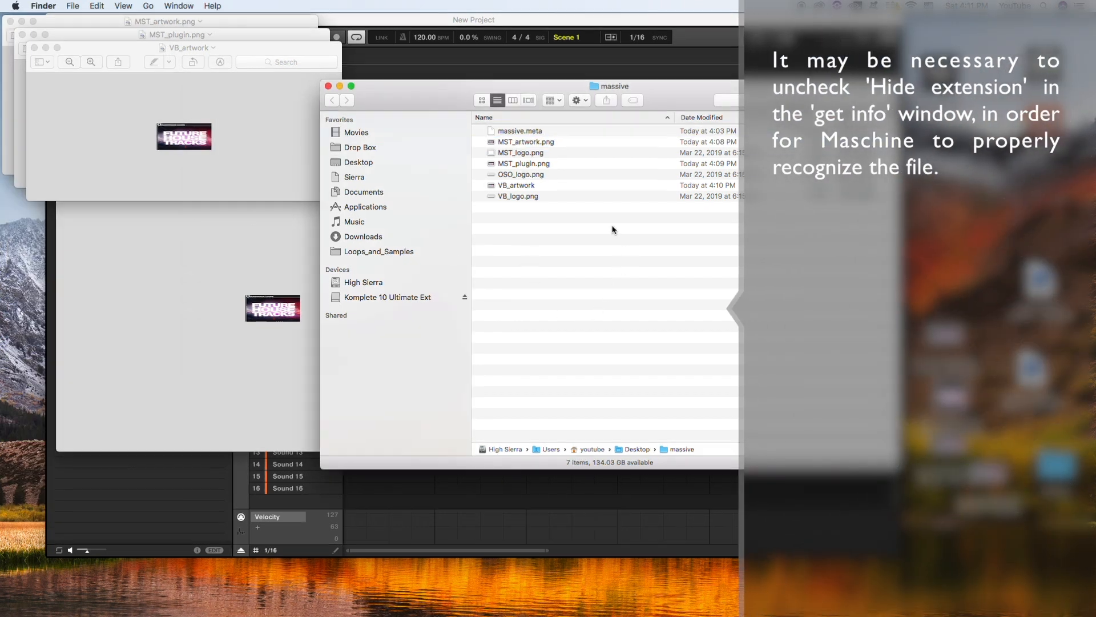
Step: Show the .png file extension of VB_artwork in its file info, and close the info
{"action": "left_click", "coordinate": [545, 185]}
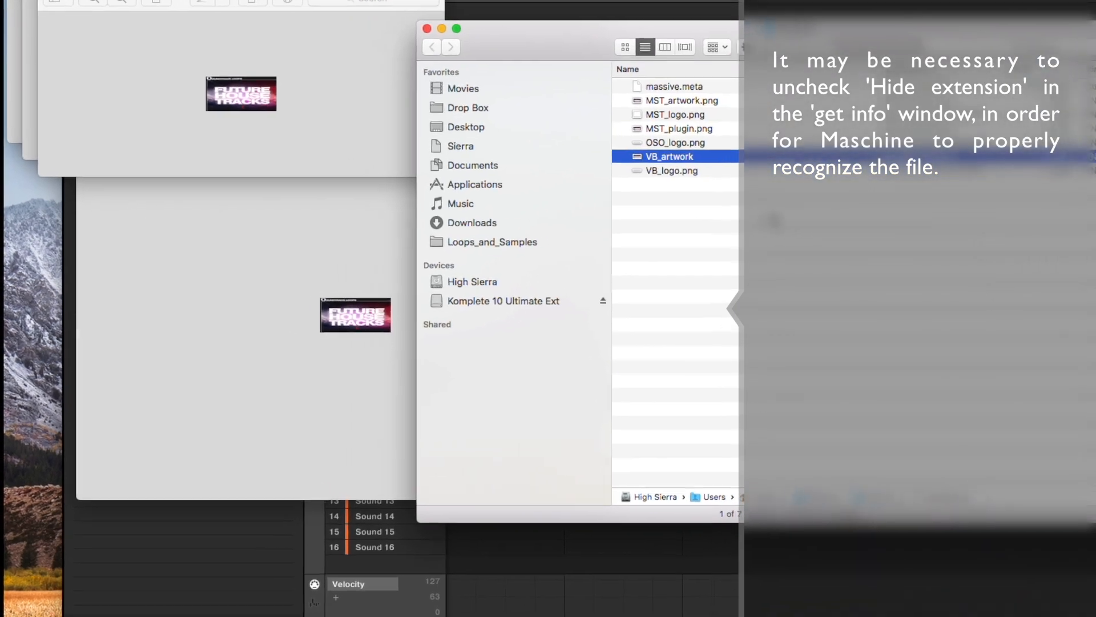
{"action": "key", "text": "super+i"}
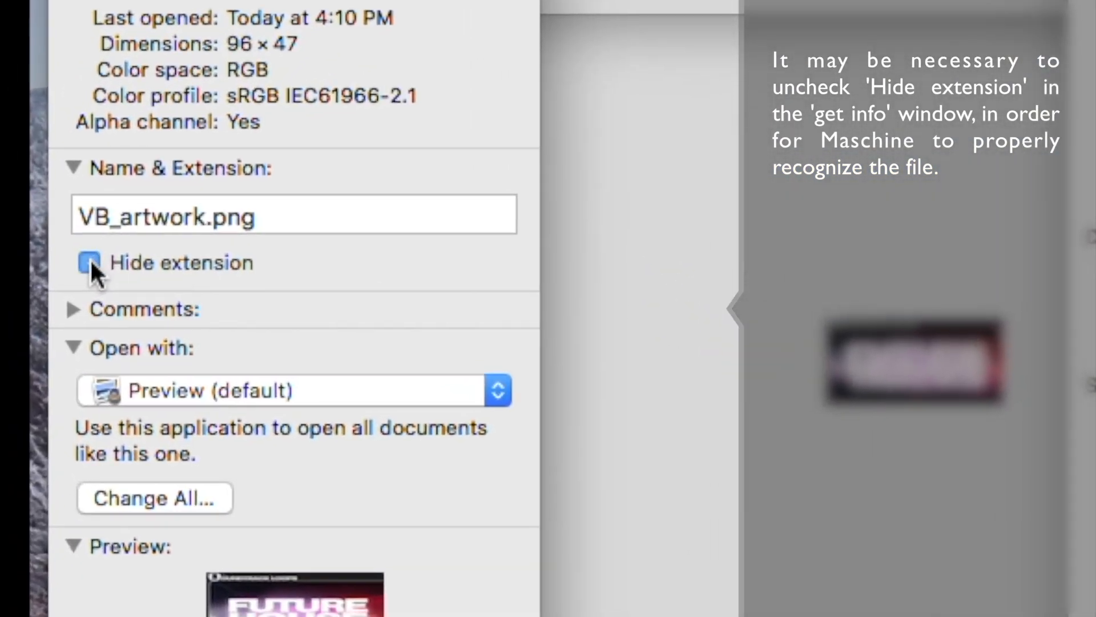
{"action": "left_click", "coordinate": [46, 271]}
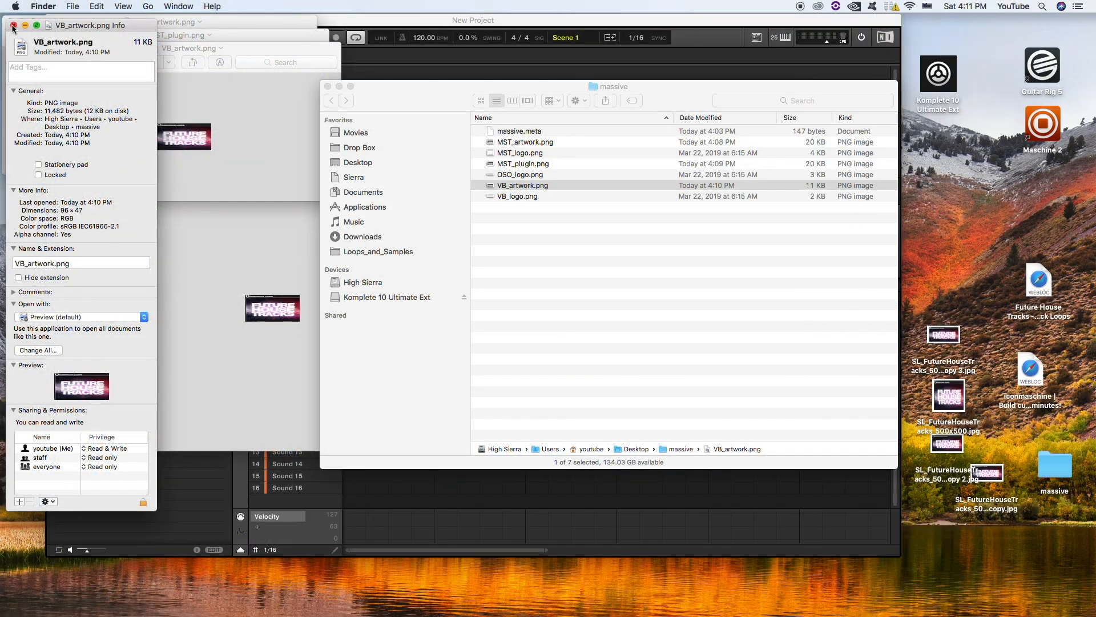
{"action": "left_click", "coordinate": [10, 27]}
{"action": "left_click", "coordinate": [499, 273]}
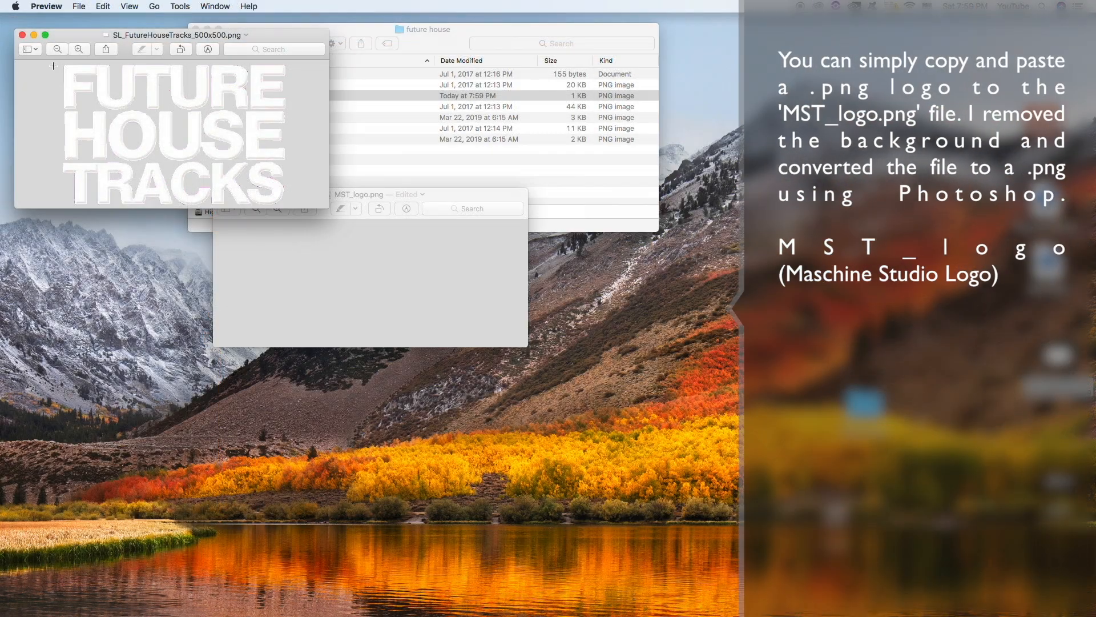
Step: Copy the lettering from SL_FutureHouseTracks_500x500.png, paste it into MST_logo.png, and resize the pasted logo
{"action": "left_click_drag", "start_coordinate": [54, 67], "coordinate": [304, 221]}
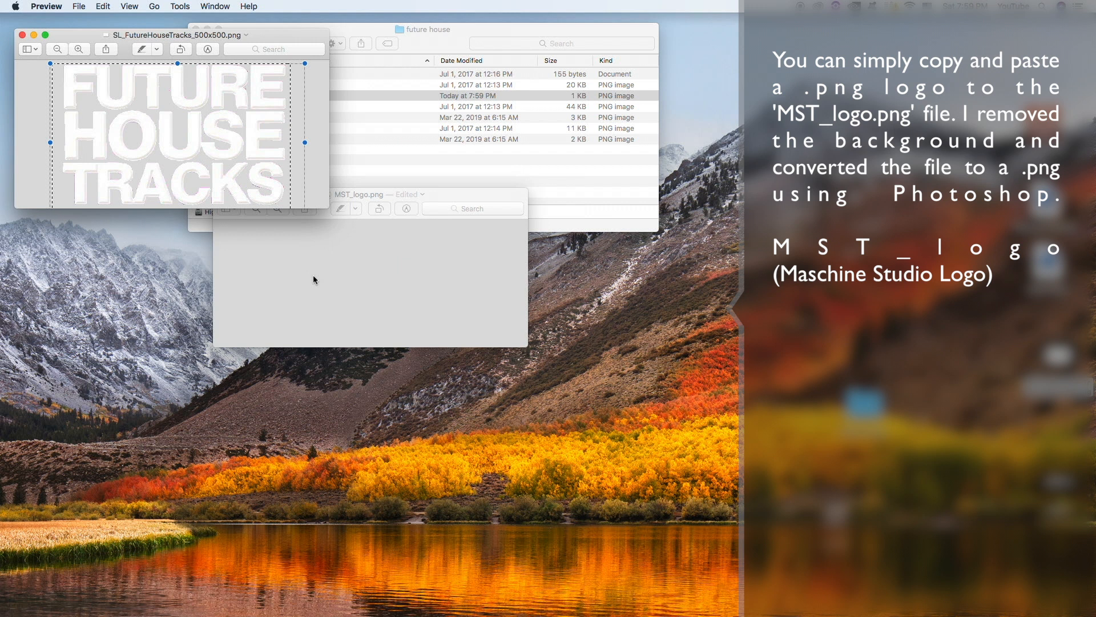
{"action": "left_click", "coordinate": [314, 279]}
{"action": "key", "text": "super+v"}
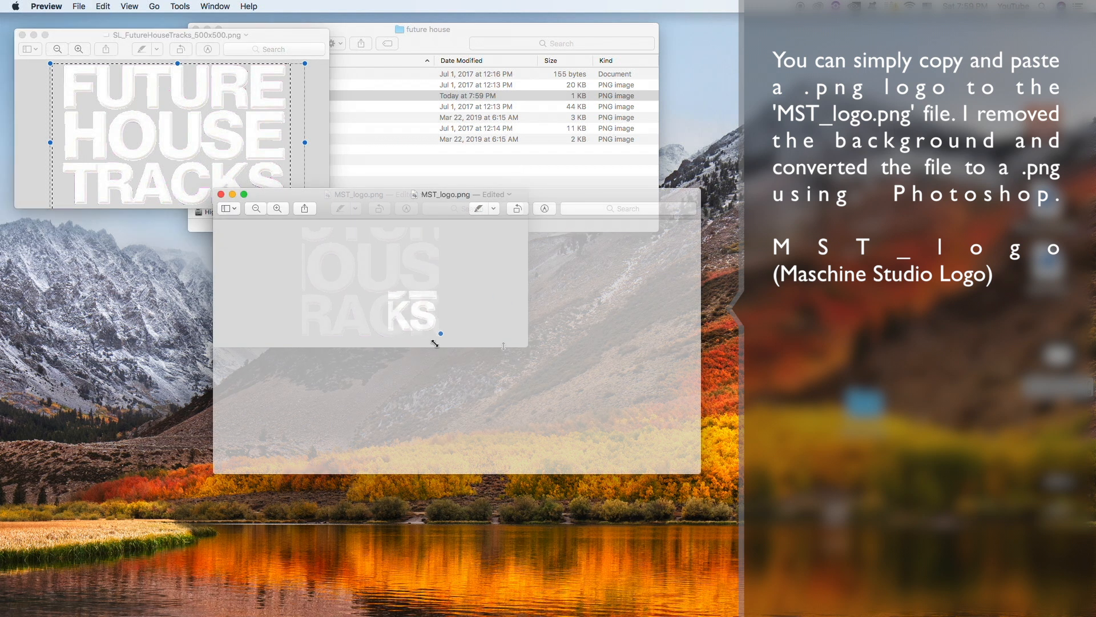
{"action": "left_click_drag", "start_coordinate": [436, 330], "coordinate": [495, 367]}
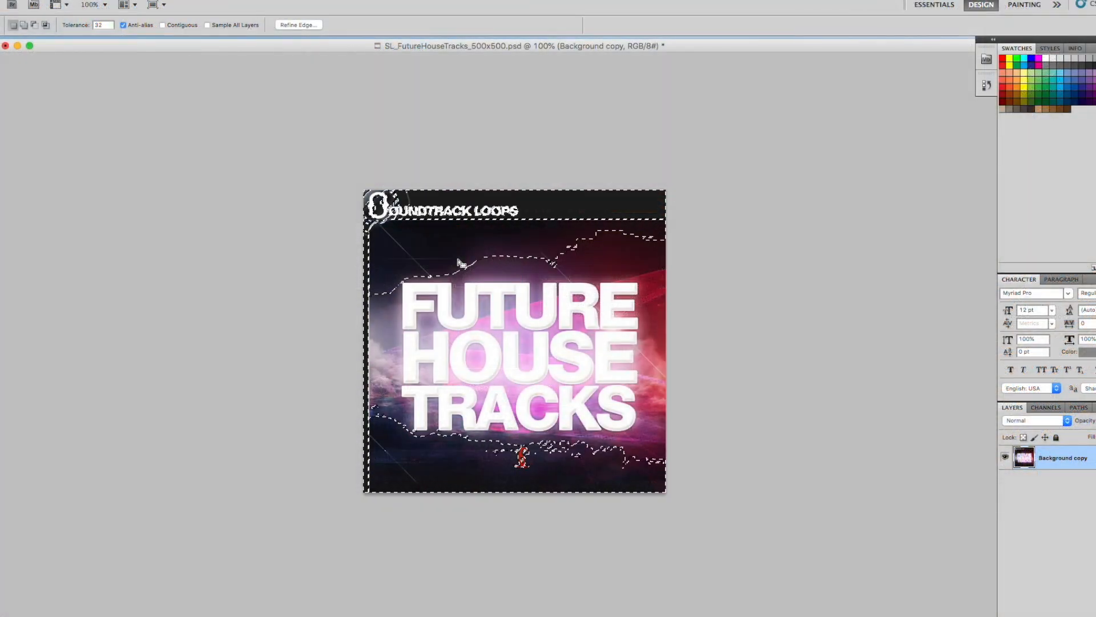
Step: In Photoshop, delete the selected dark background around the Future House Tracks lettering, and remove the dark red area above its upper right corner
{"action": "key", "text": "Delete"}
{"action": "left_click", "coordinate": [634, 263]}
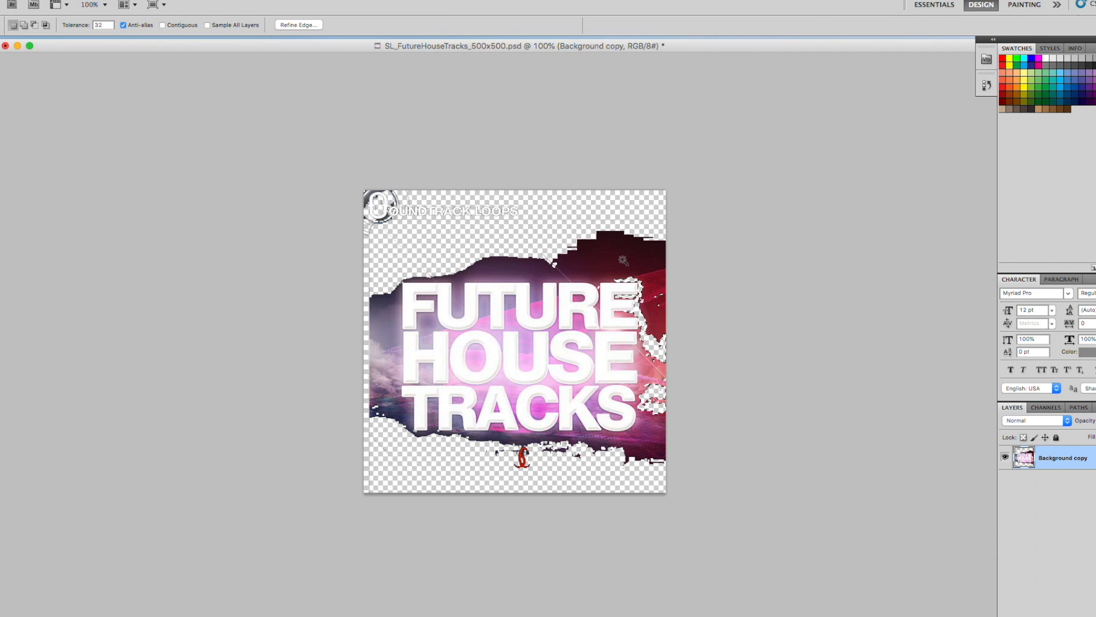
{"action": "key", "text": "Delete"}
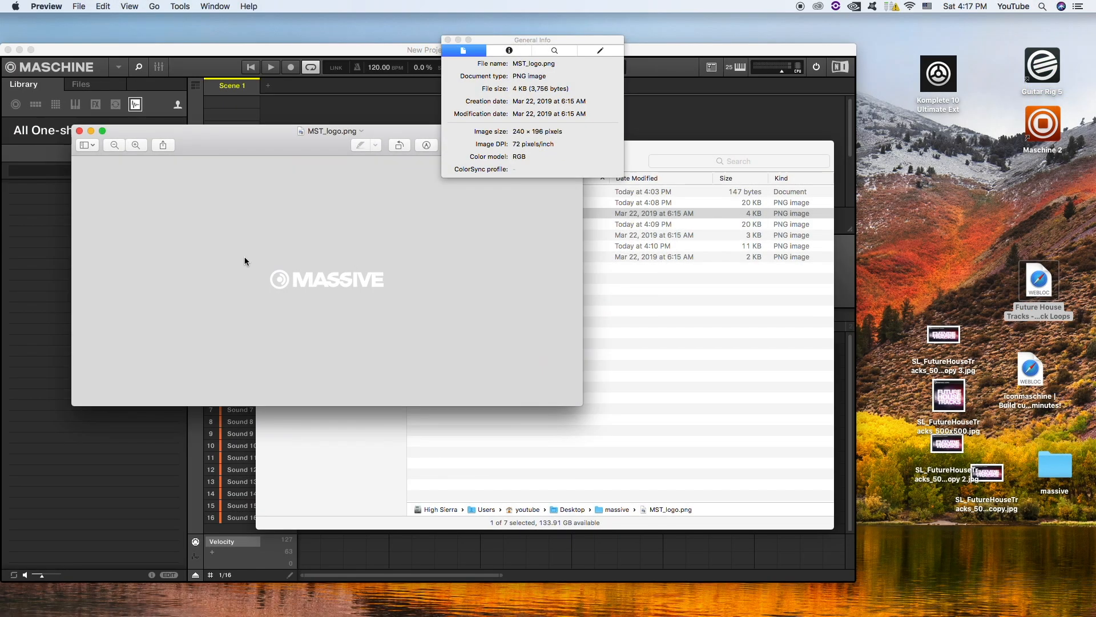
Step: Erase the MASSIVE logo from MST_logo.png in Preview and close the image's general info
{"action": "left_click_drag", "start_coordinate": [244, 258], "coordinate": [418, 314]}
{"action": "key", "text": "Delete"}
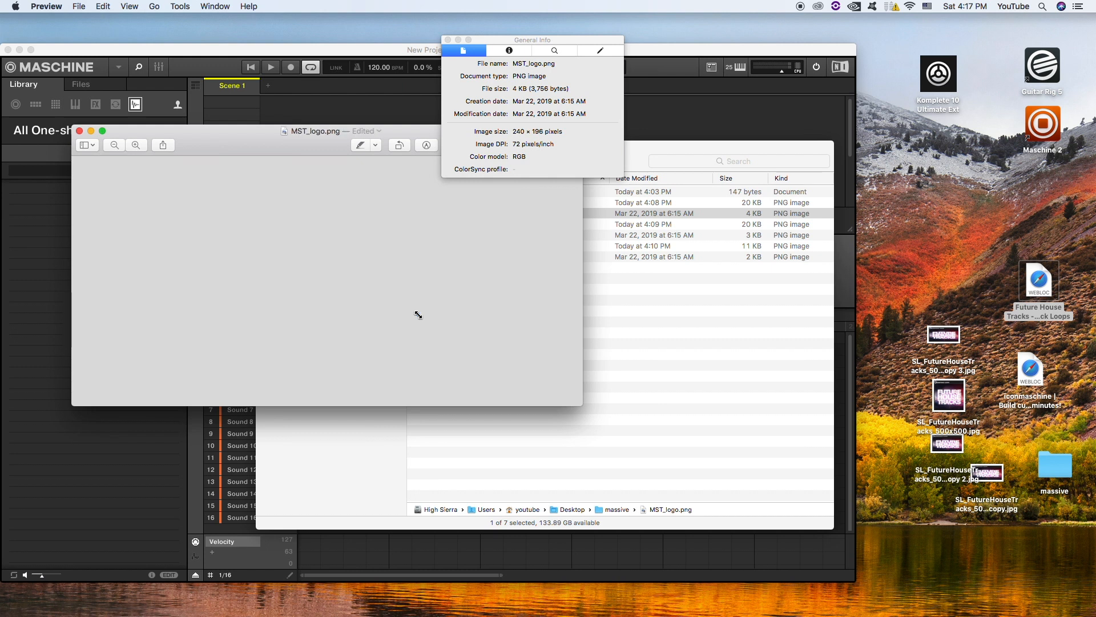
{"action": "left_click", "coordinate": [448, 40]}
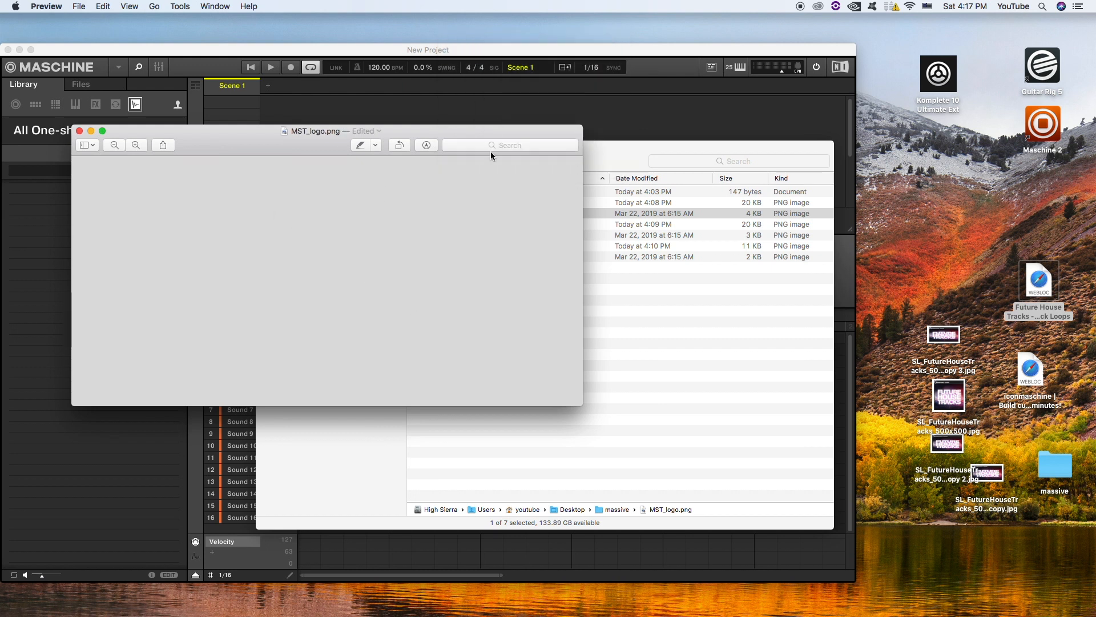
Step: Add a text annotation reading "Future House" to the emptied MST_logo.png
{"action": "left_click", "coordinate": [428, 145]}
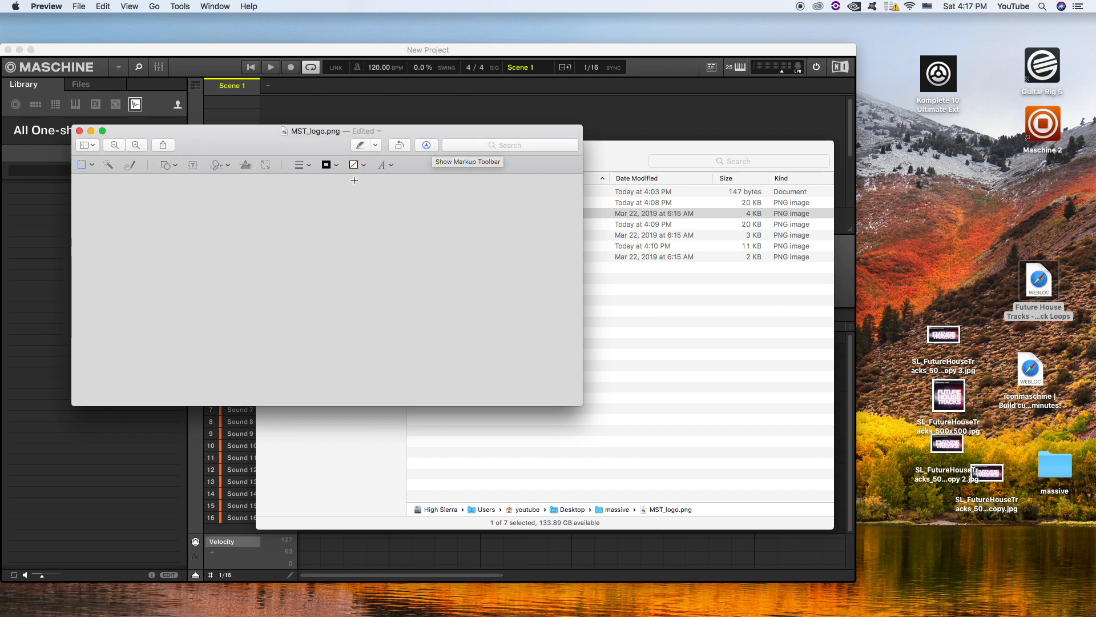
{"action": "left_click", "coordinate": [192, 165]}
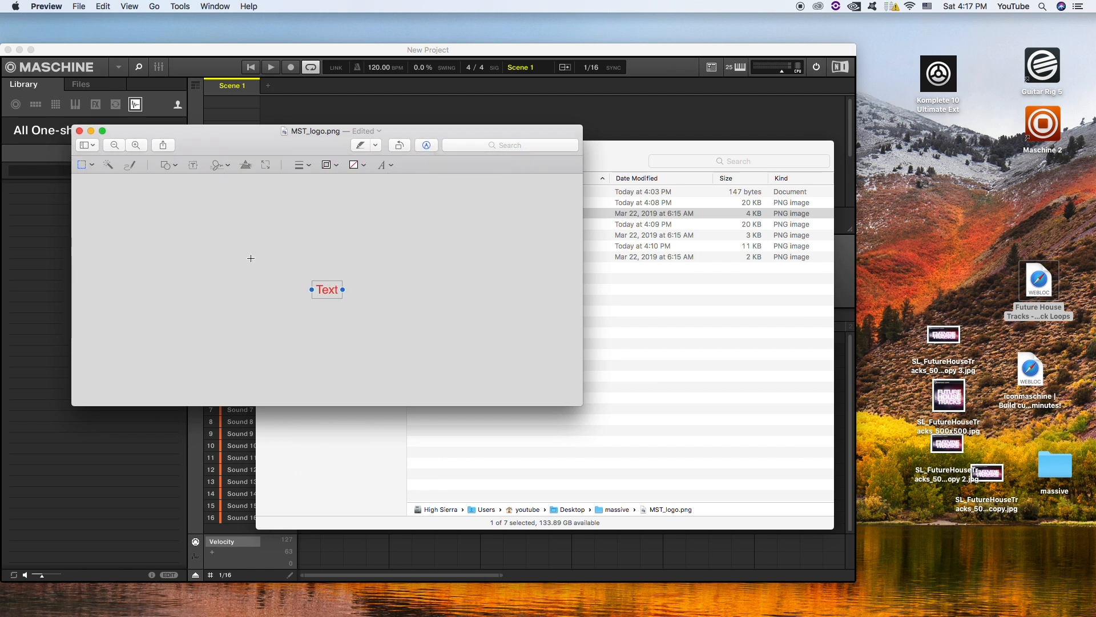
{"action": "key", "text": "BackSpace"}
{"action": "left_click", "coordinate": [192, 165]}
{"action": "double_click", "coordinate": [334, 295]}
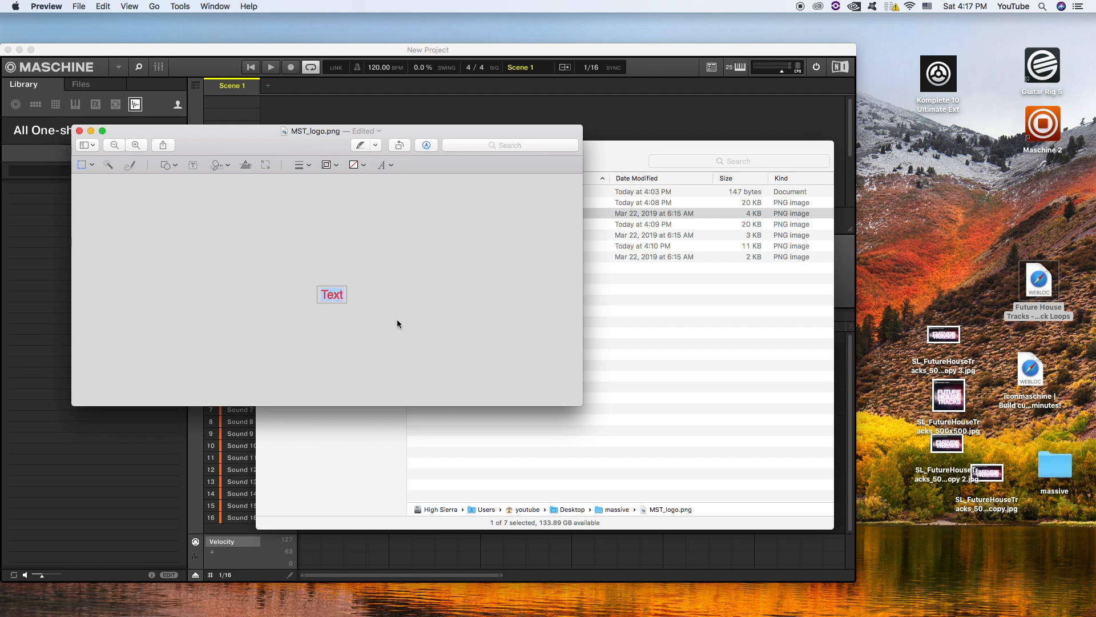
{"action": "type", "text": "Future House"}
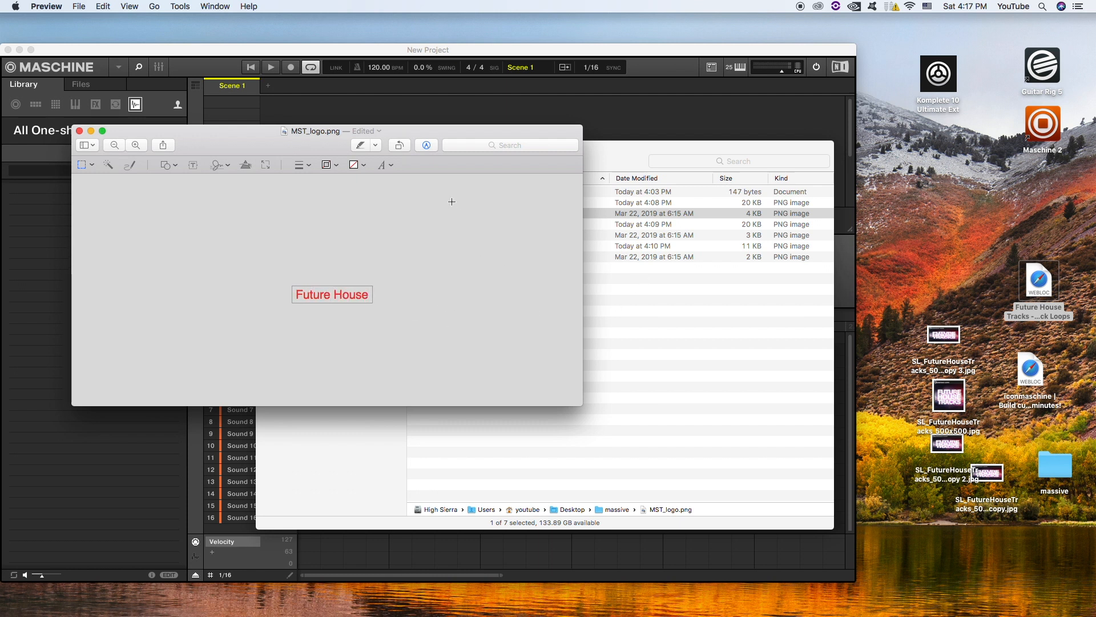
Step: Color the "Future House" text white and shift it slightly to the right
{"action": "left_click", "coordinate": [390, 166]}
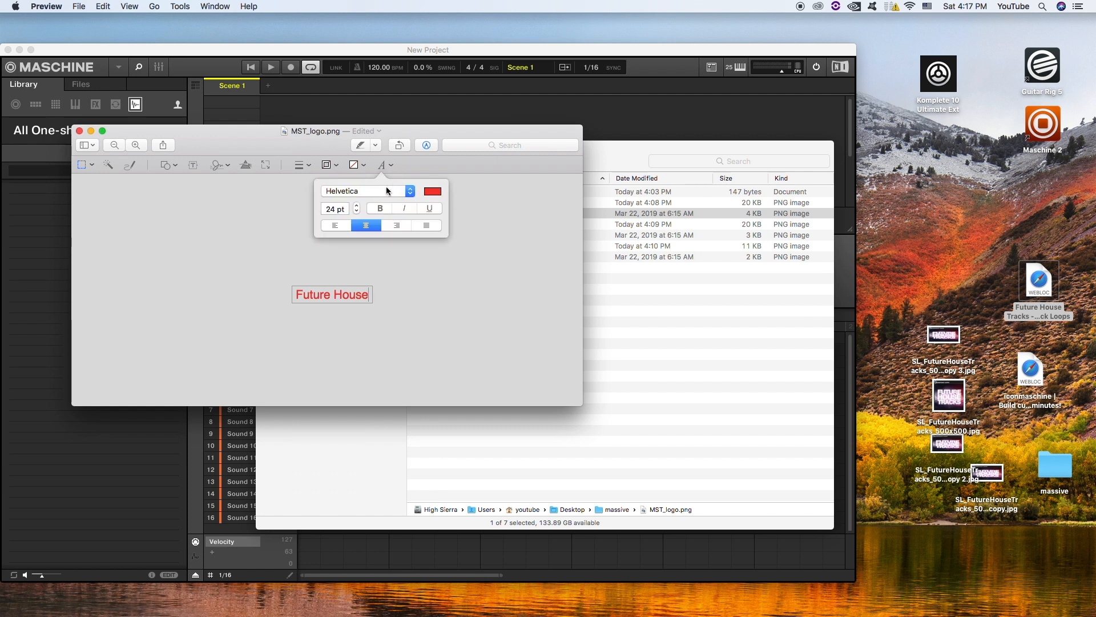
{"action": "left_click", "coordinate": [434, 191]}
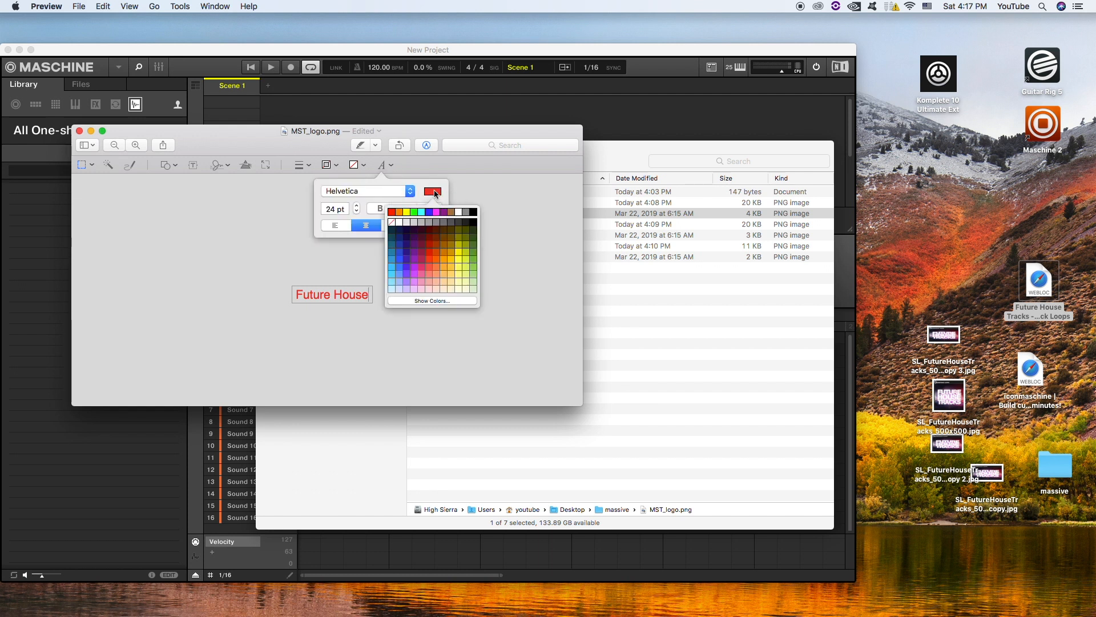
{"action": "left_click", "coordinate": [458, 212]}
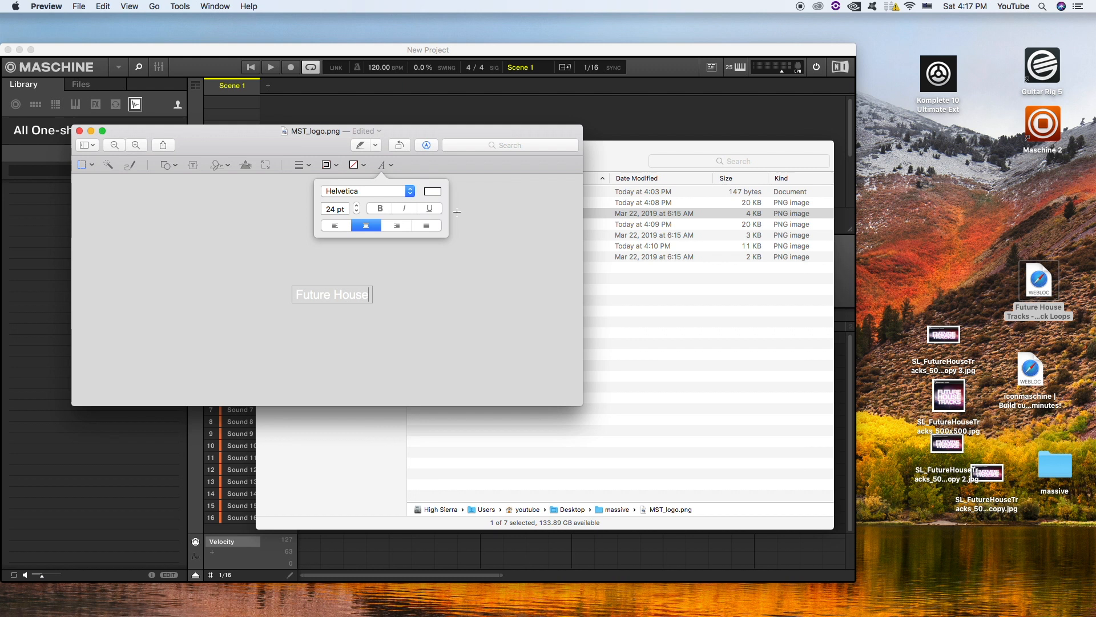
{"action": "left_click", "coordinate": [297, 253]}
{"action": "mouse_move", "coordinate": [323, 295]}
{"action": "left_mouse_down"}
{"action": "mouse_move", "coordinate": [271, 298]}
{"action": "mouse_move", "coordinate": [369, 299]}
{"action": "mouse_move", "coordinate": [334, 298]}
{"action": "left_mouse_up"}
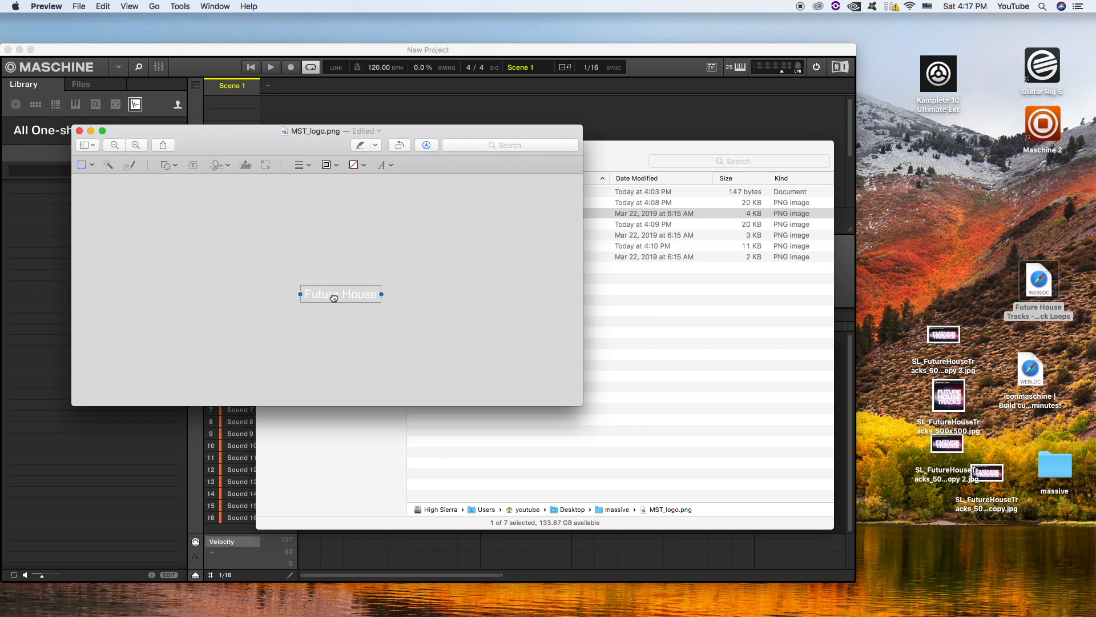
Step: Set the font size of the "Future House" text to 29 pt
{"action": "key", "text": "super+a"}
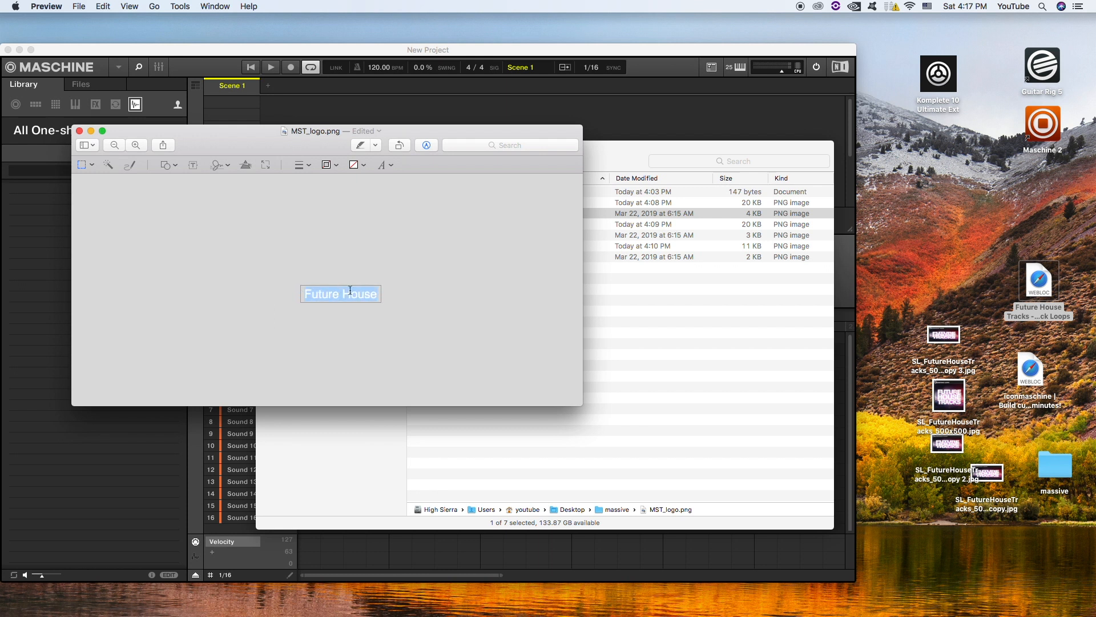
{"action": "left_click", "coordinate": [393, 166]}
{"action": "left_click", "coordinate": [356, 205]}
{"action": "left_click", "coordinate": [357, 205]}
{"action": "left_click", "coordinate": [356, 206]}
{"action": "left_click", "coordinate": [356, 205]}
{"action": "left_click", "coordinate": [356, 205]}
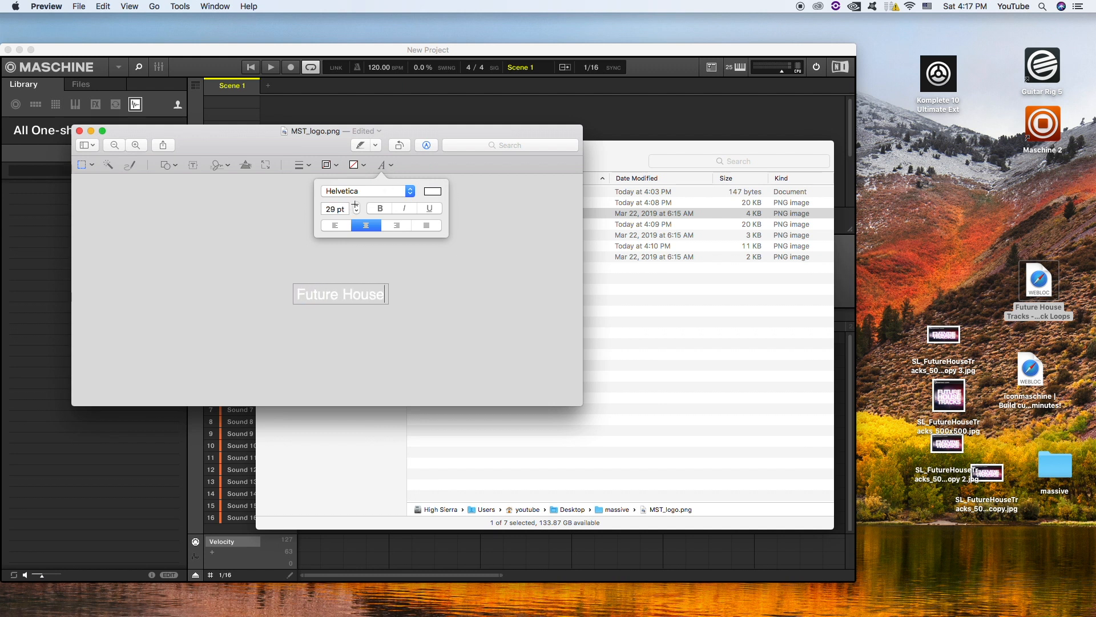
{"action": "left_click", "coordinate": [451, 297]}
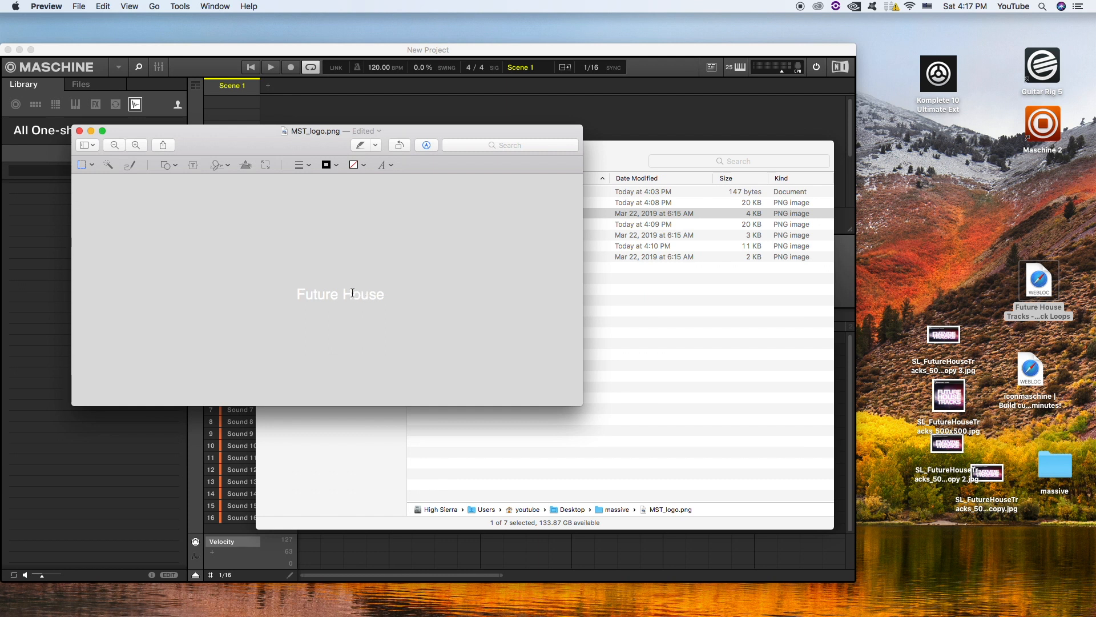
{"action": "left_click", "coordinate": [297, 288]}
{"action": "left_click", "coordinate": [402, 326]}
{"action": "left_click_drag", "start_coordinate": [259, 273], "coordinate": [416, 319]}
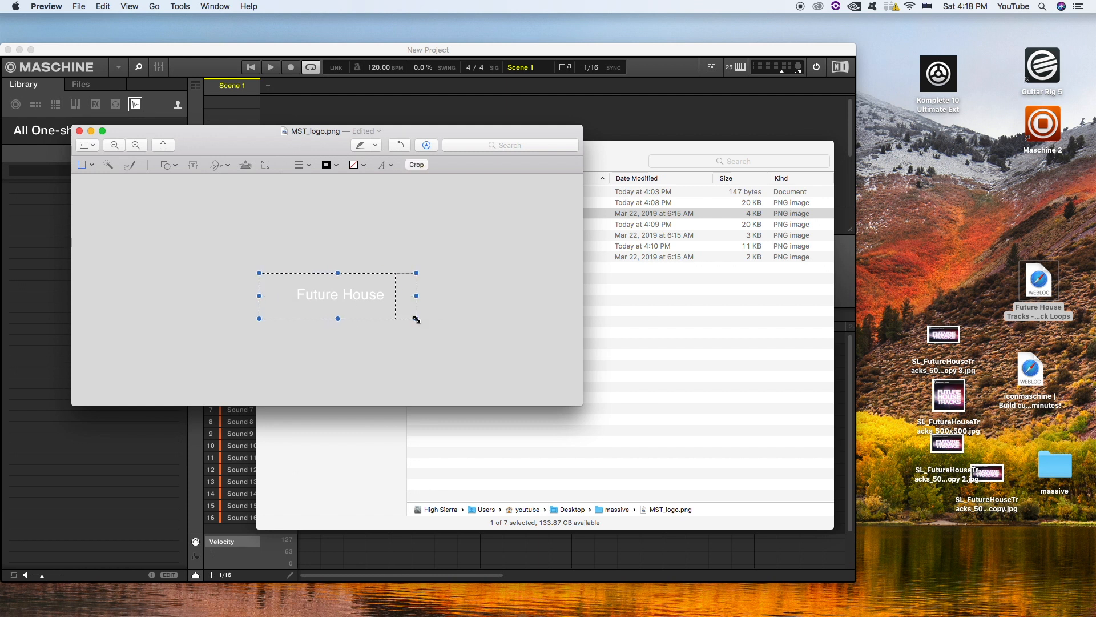
{"action": "key", "text": "Delete"}
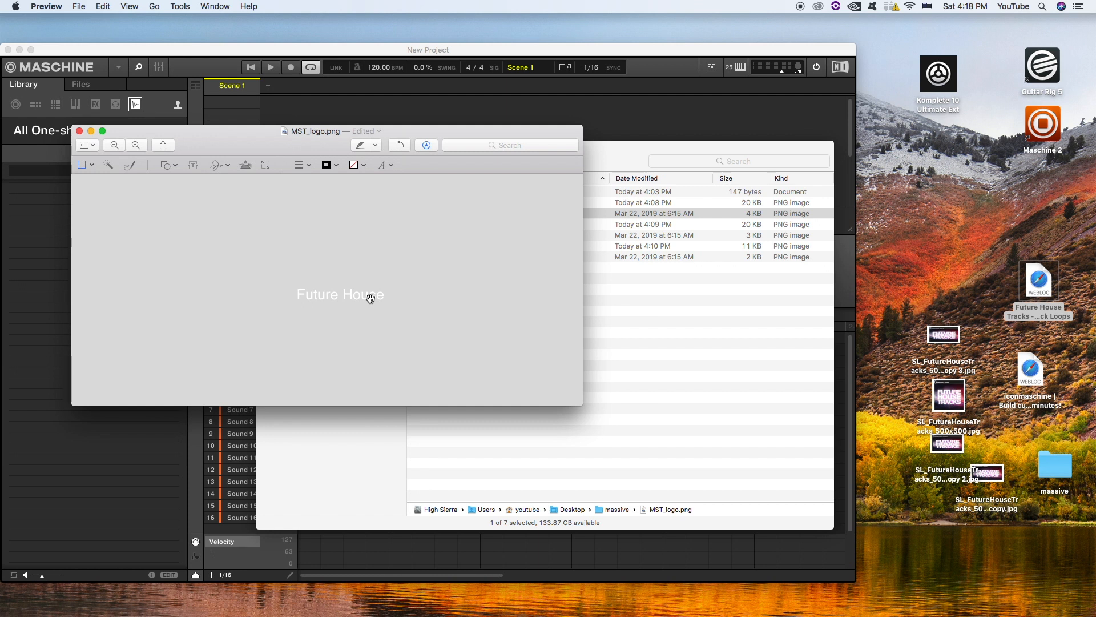
Step: Save MST_logo.png and quit Preview
{"action": "key", "text": "super+s"}
{"action": "key", "text": "super+q"}
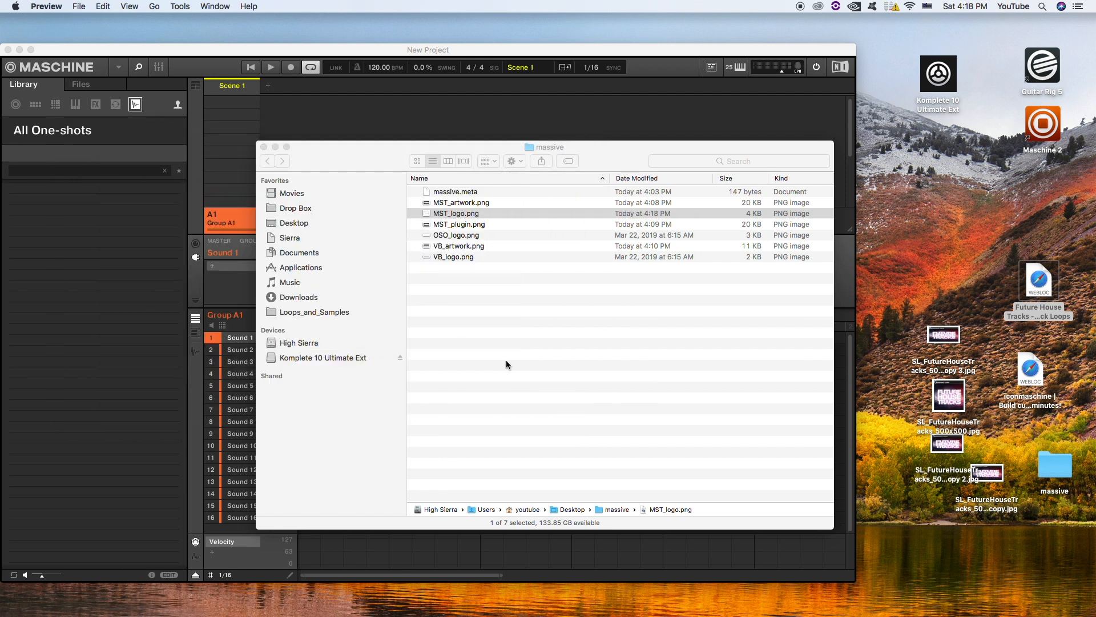
Step: Open OSO_logo.png from the massive folder and erase the MASSIVE logo from it
{"action": "double_click", "coordinate": [427, 236]}
{"action": "left_click_drag", "start_coordinate": [102, 23], "coordinate": [406, 182]}
{"action": "left_click_drag", "start_coordinate": [337, 246], "coordinate": [499, 293]}
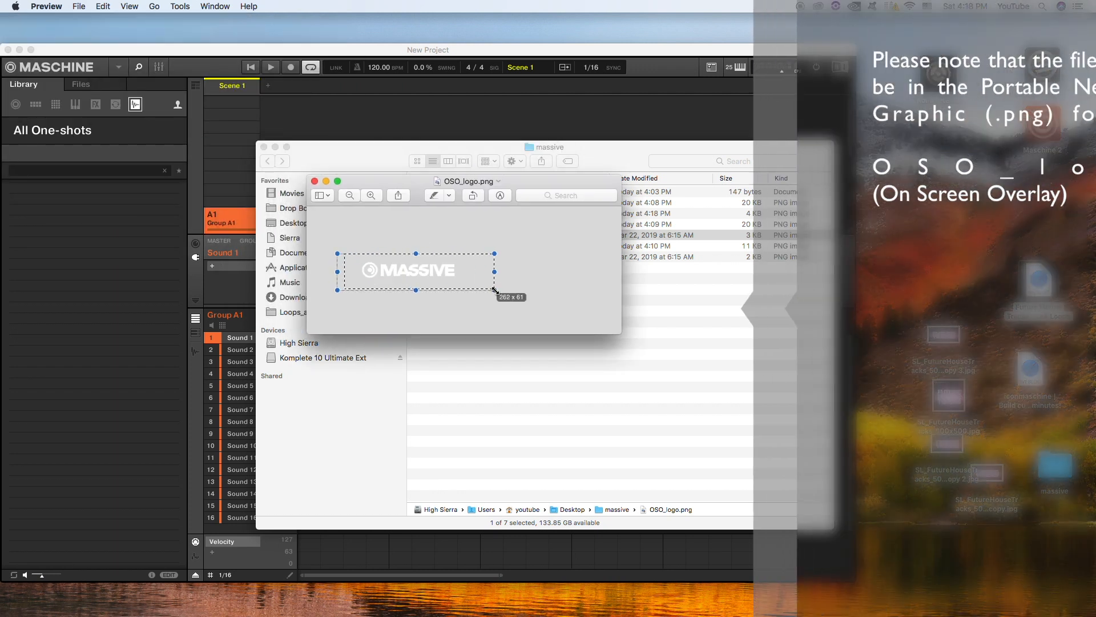
{"action": "key", "text": "Delete"}
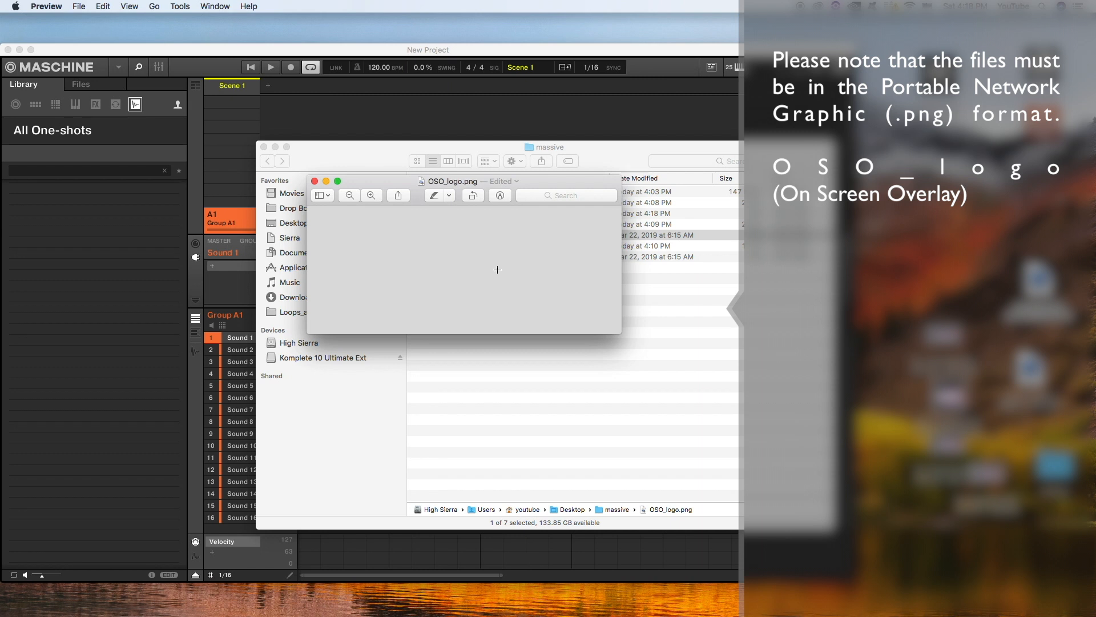
Step: Add a text annotation reading "Future House" to the emptied OSO_logo.png
{"action": "left_click", "coordinate": [501, 195]}
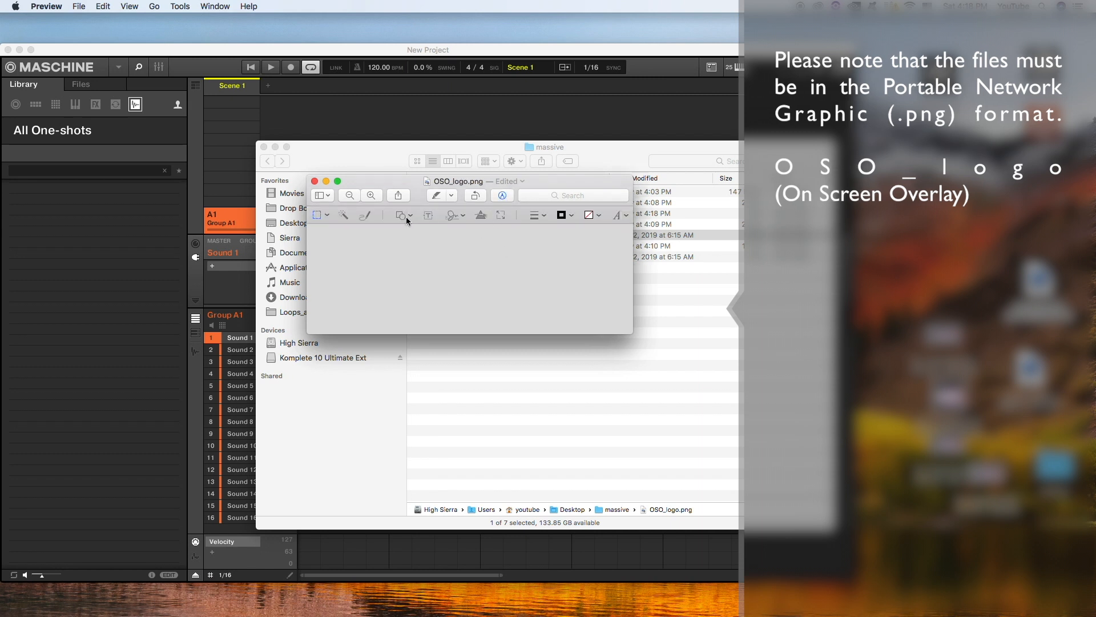
{"action": "left_click", "coordinate": [429, 215]}
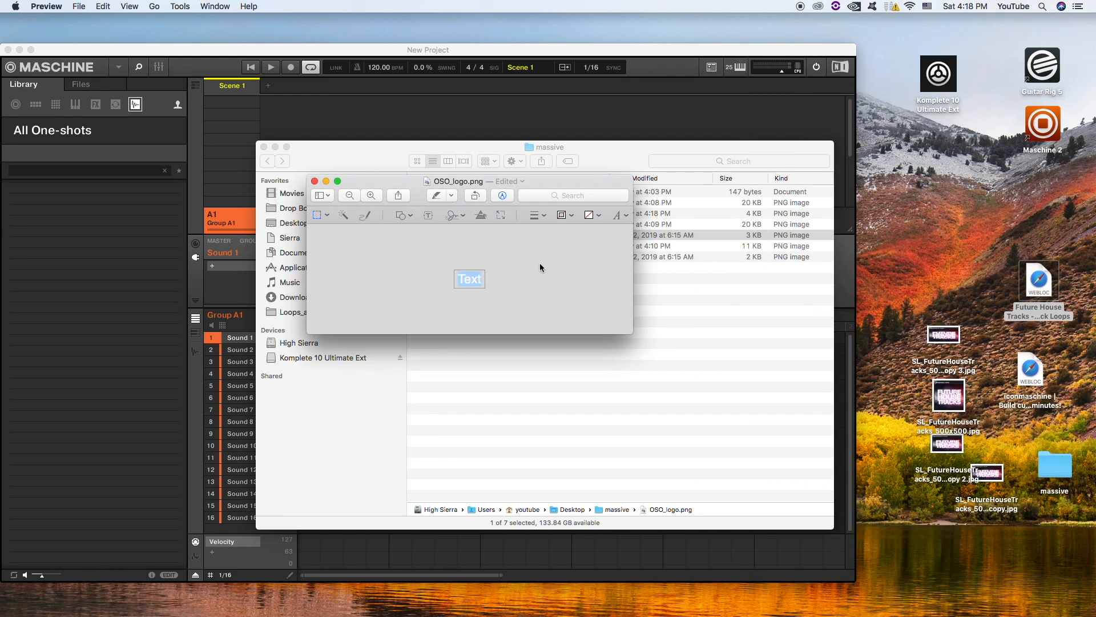
{"action": "type", "text": "Furure House"}
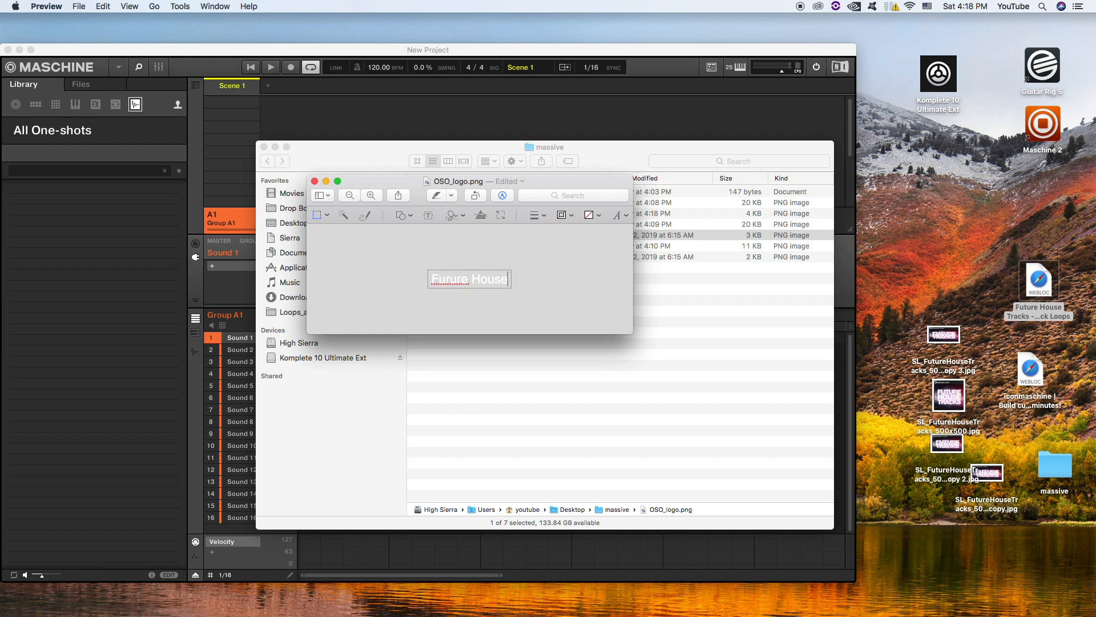
{"action": "key", "text": "BackSpace"}
{"action": "key", "text": "BackSpace"}
{"action": "key", "text": "BackSpace"}
{"action": "key", "text": "BackSpace"}
{"action": "type", "text": "ture"}
Step: Move the "Future House" text left to where the old logo was, and save OSO_logo.png
{"action": "left_click", "coordinate": [457, 302]}
{"action": "left_click_drag", "start_coordinate": [457, 286], "coordinate": [417, 287]}
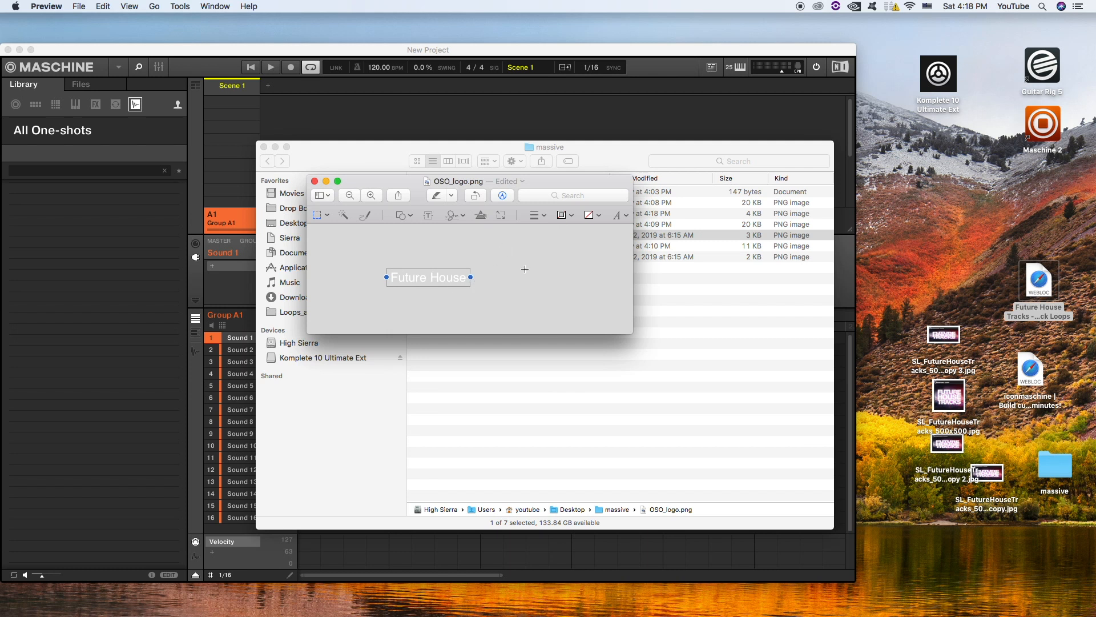
{"action": "key", "text": "super+s"}
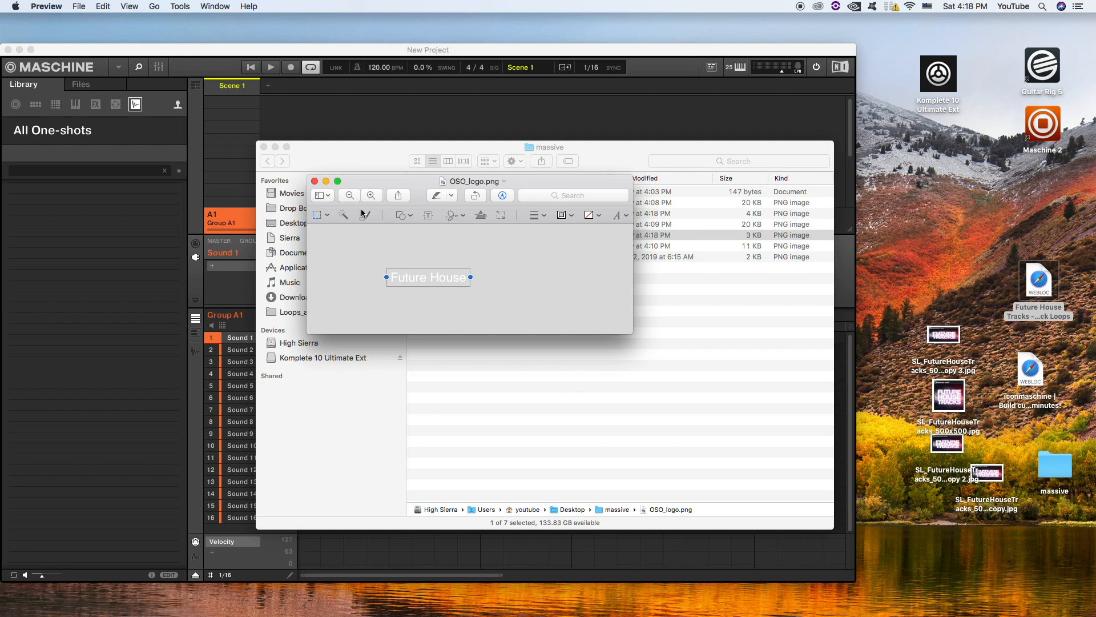
Step: Open VB_logo.png from the massive folder and erase the MASSIVE logo from it
{"action": "left_click", "coordinate": [314, 182]}
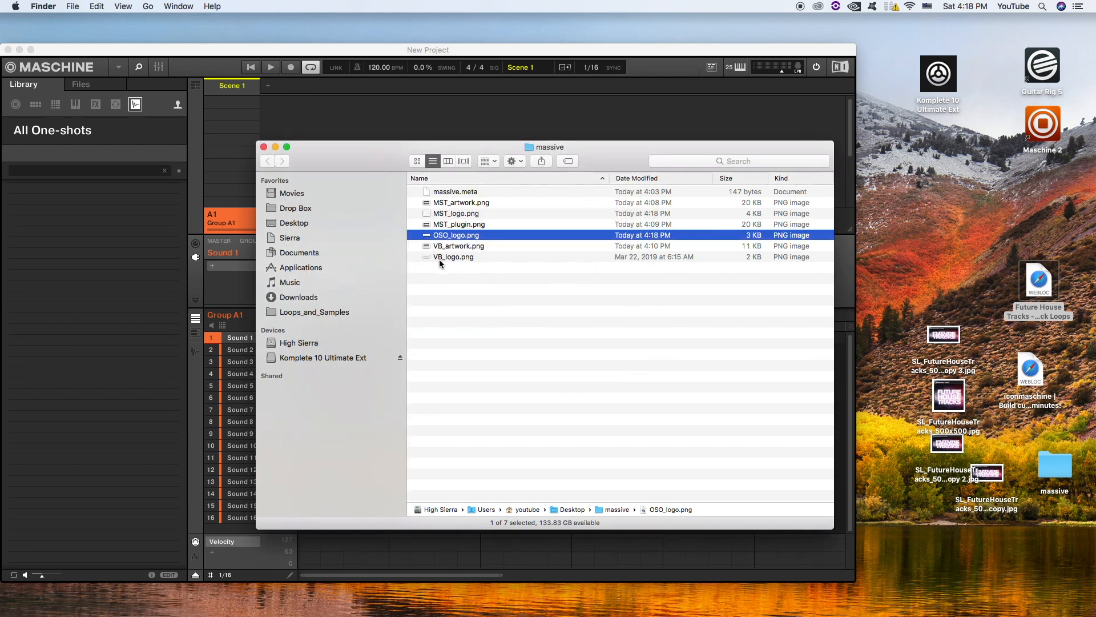
{"action": "double_click", "coordinate": [437, 258]}
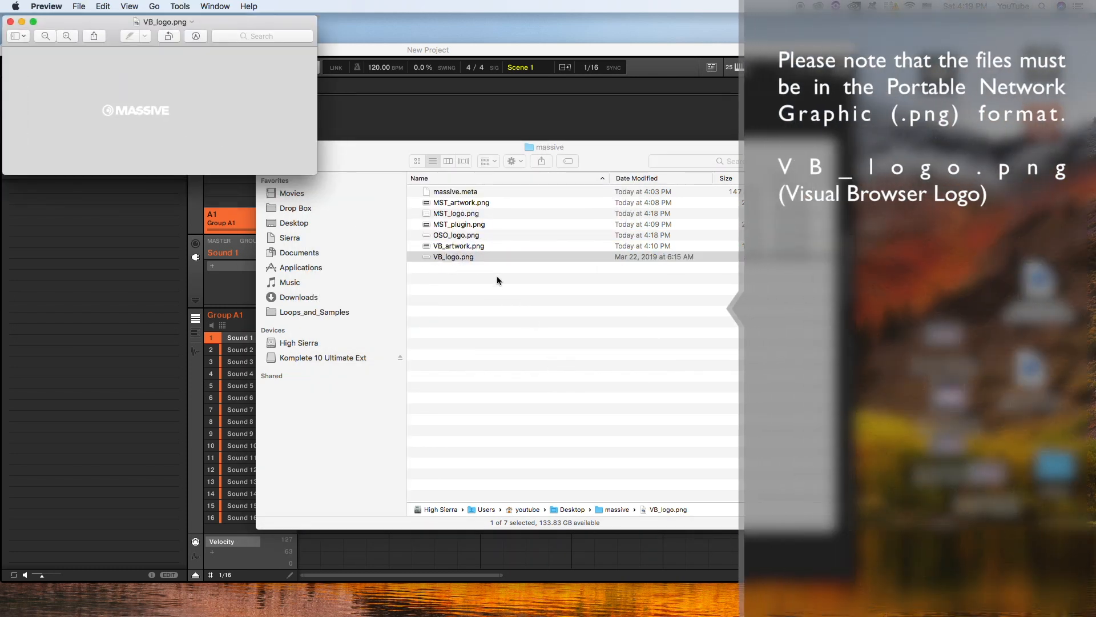
{"action": "left_click", "coordinate": [460, 237]}
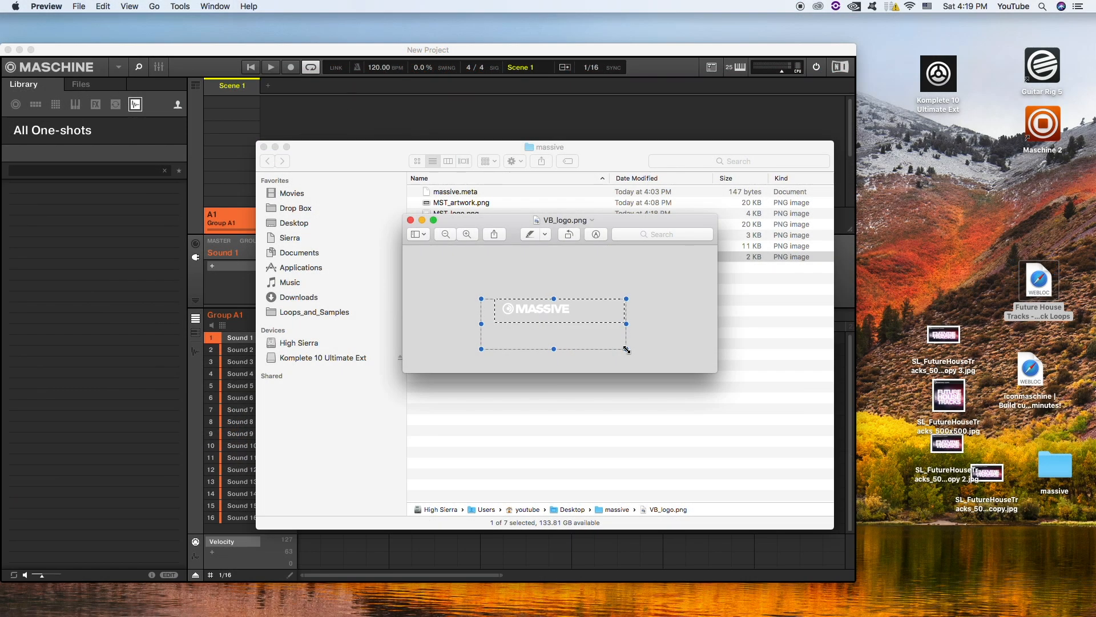
{"action": "key", "text": "Delete"}
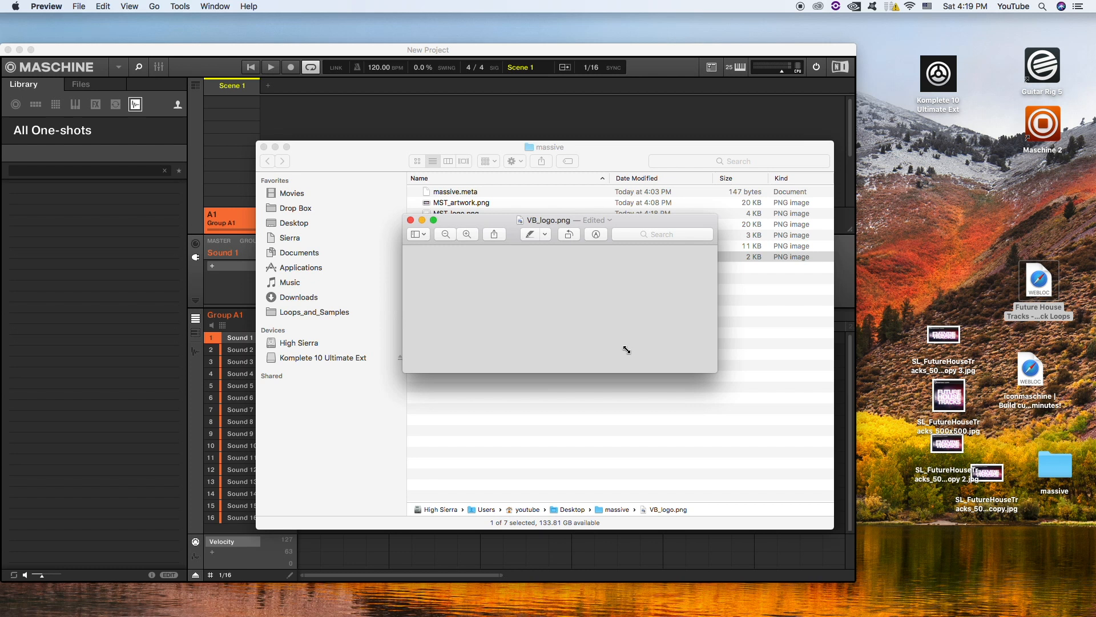
Step: Add a text annotation reading "Future House" to the emptied VB_logo.png, and save and close the image
{"action": "left_click", "coordinate": [596, 234]}
{"action": "left_click", "coordinate": [524, 255]}
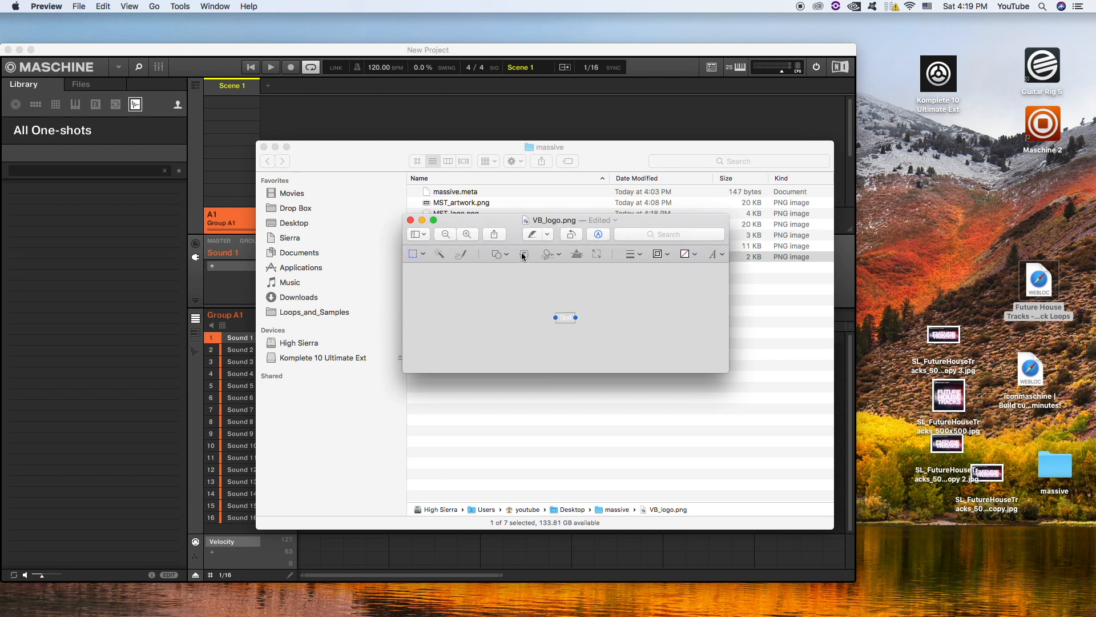
{"action": "double_click", "coordinate": [568, 318]}
{"action": "type", "text": "Furute"}
{"action": "key", "text": "BackSpace"}
{"action": "key", "text": "BackSpace"}
{"action": "key", "text": "BackSpace"}
{"action": "key", "text": "BackSpace"}
{"action": "type", "text": "FL"}
{"action": "type", "text": "ture House"}
{"action": "key", "text": "super+s"}
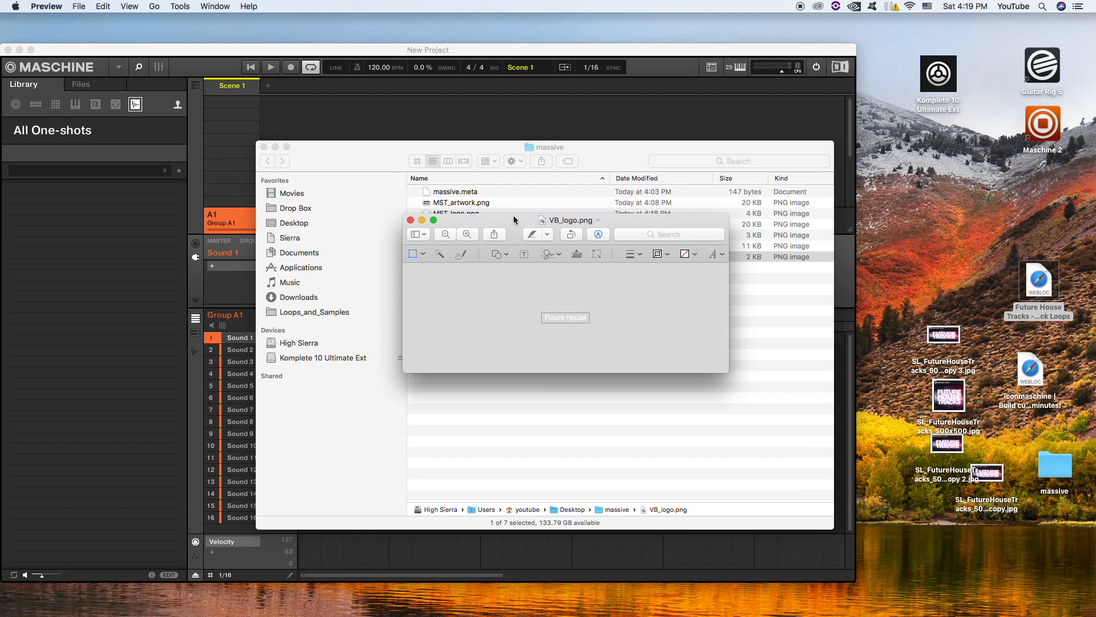
{"action": "left_click", "coordinate": [410, 220]}
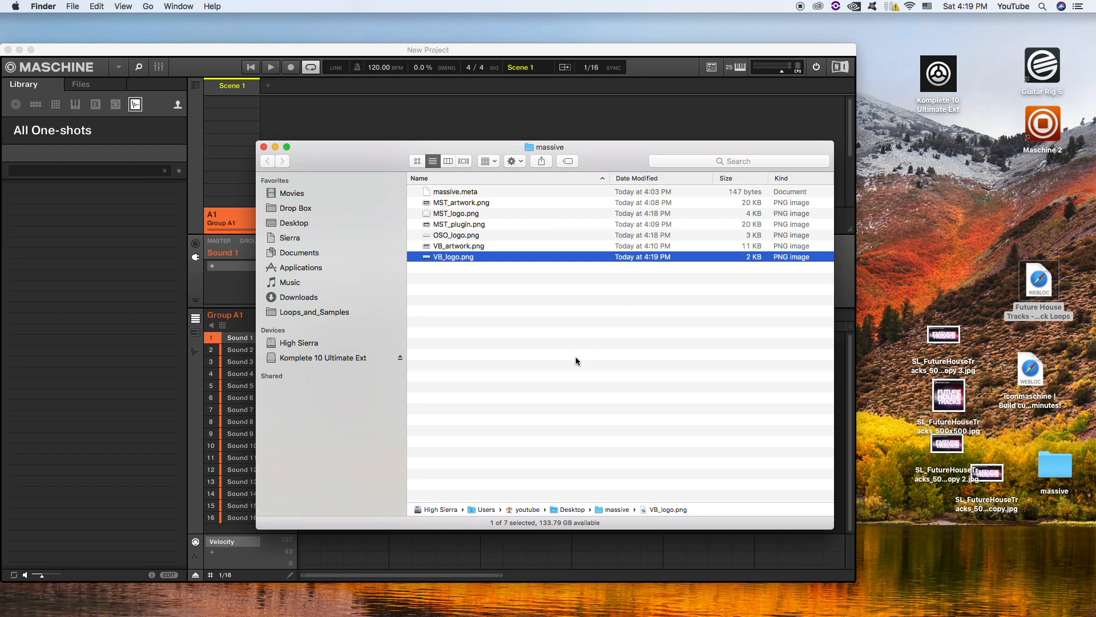
Step: Check the name and contents of the future house sample folder in Loops_and_Samples
{"action": "key", "text": "super+n"}
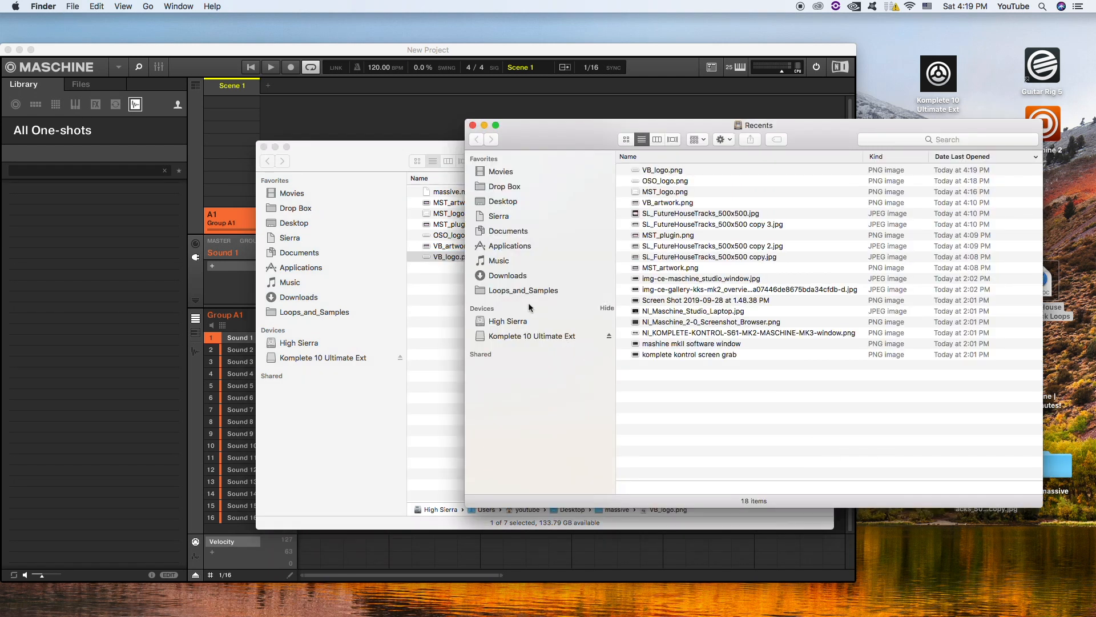
{"action": "left_click", "coordinate": [527, 291]}
{"action": "left_click_drag", "start_coordinate": [574, 130], "coordinate": [515, 132]}
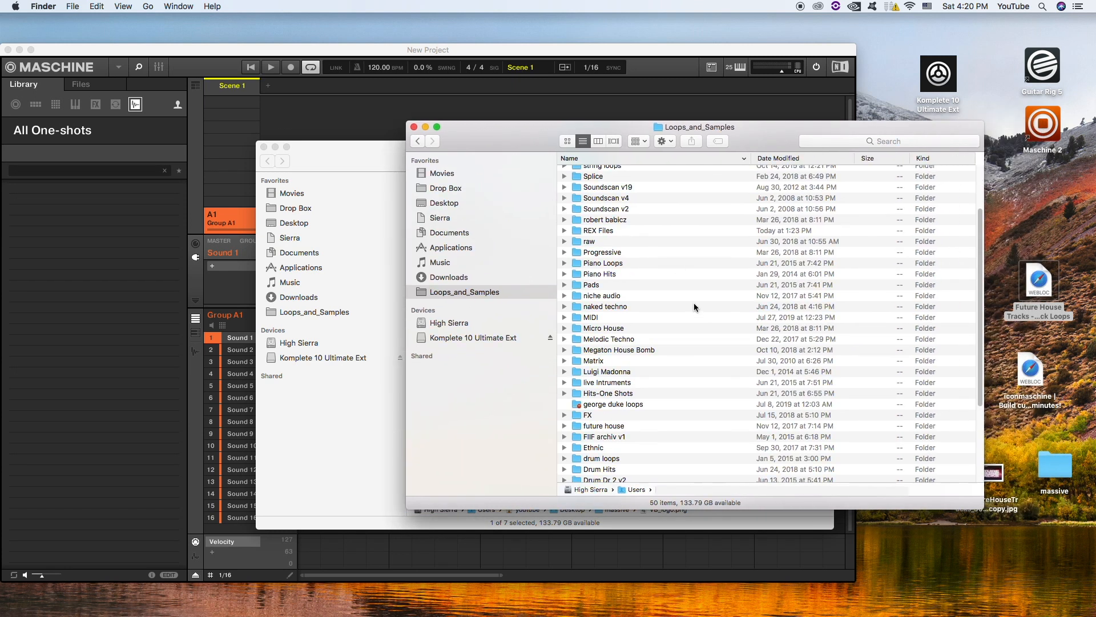
{"action": "type", "text": "fu"}
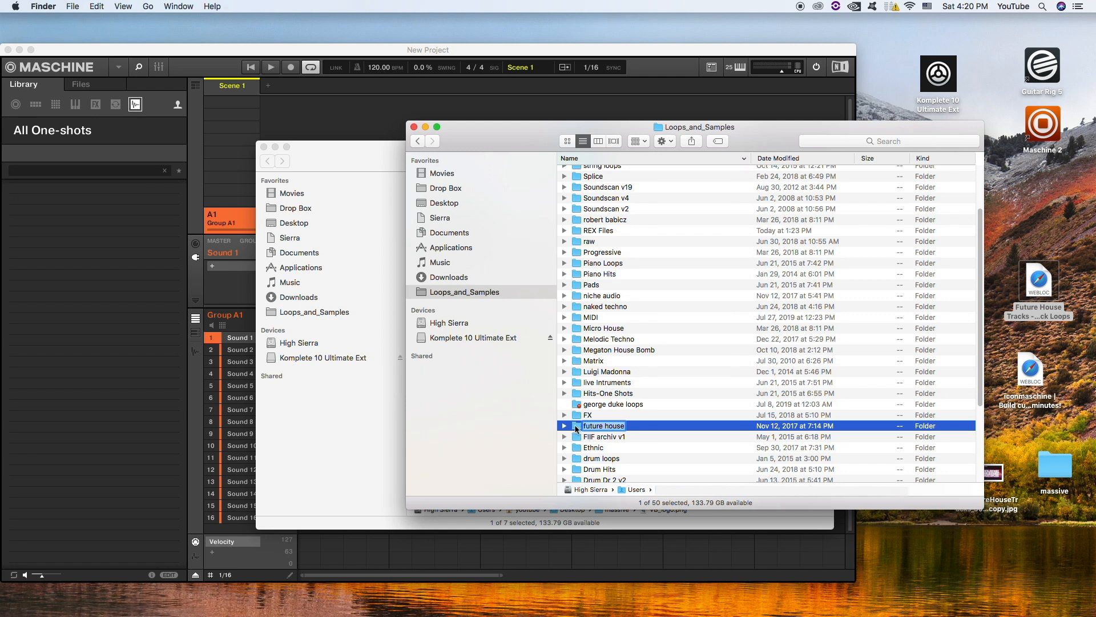
{"action": "double_click", "coordinate": [574, 424]}
{"action": "left_click", "coordinate": [564, 183]}
{"action": "left_click", "coordinate": [564, 183]}
{"action": "left_click", "coordinate": [564, 172]}
{"action": "left_click", "coordinate": [564, 172]}
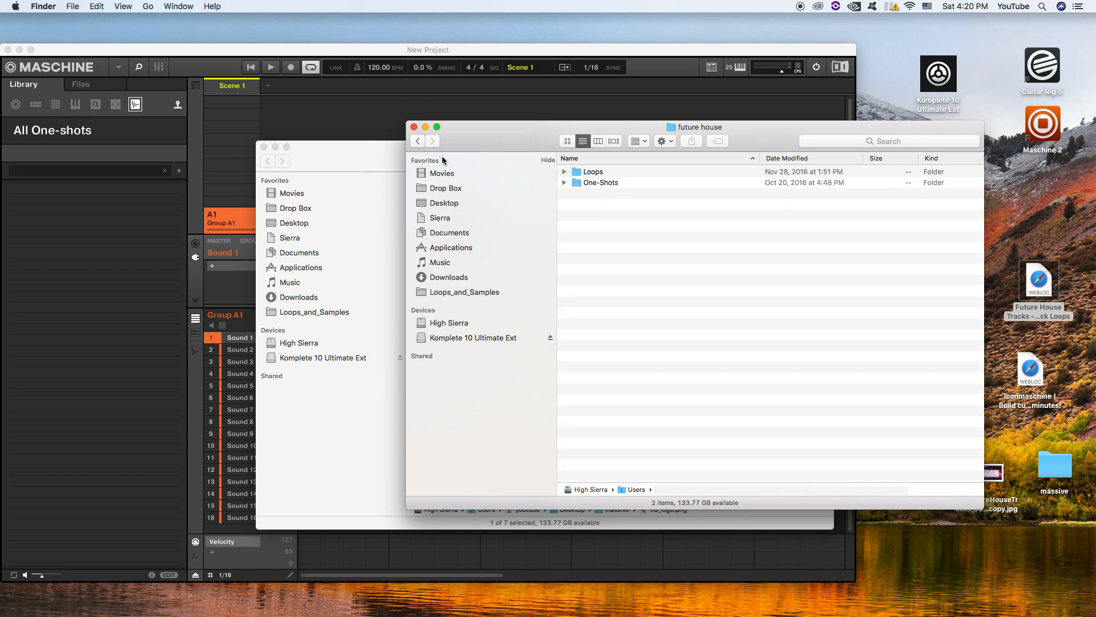
{"action": "left_click", "coordinate": [414, 126]}
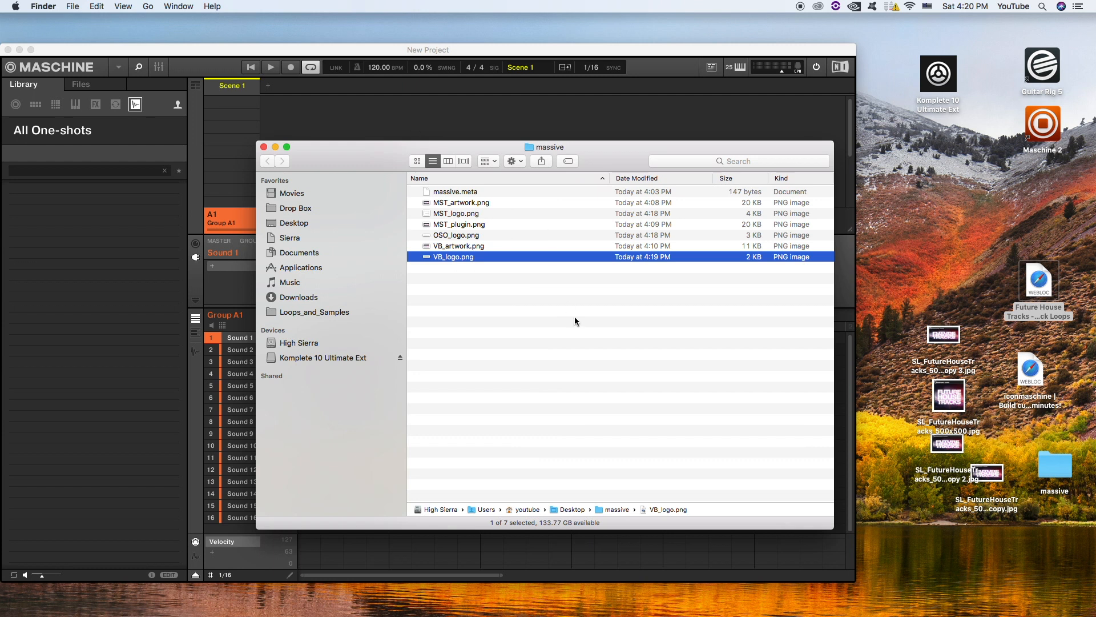
Step: Move the massive folder to a free spot higher on the desktop and rename it as future house
{"action": "left_click_drag", "start_coordinate": [1054, 472], "coordinate": [1035, 466]}
{"action": "key", "text": "Return"}
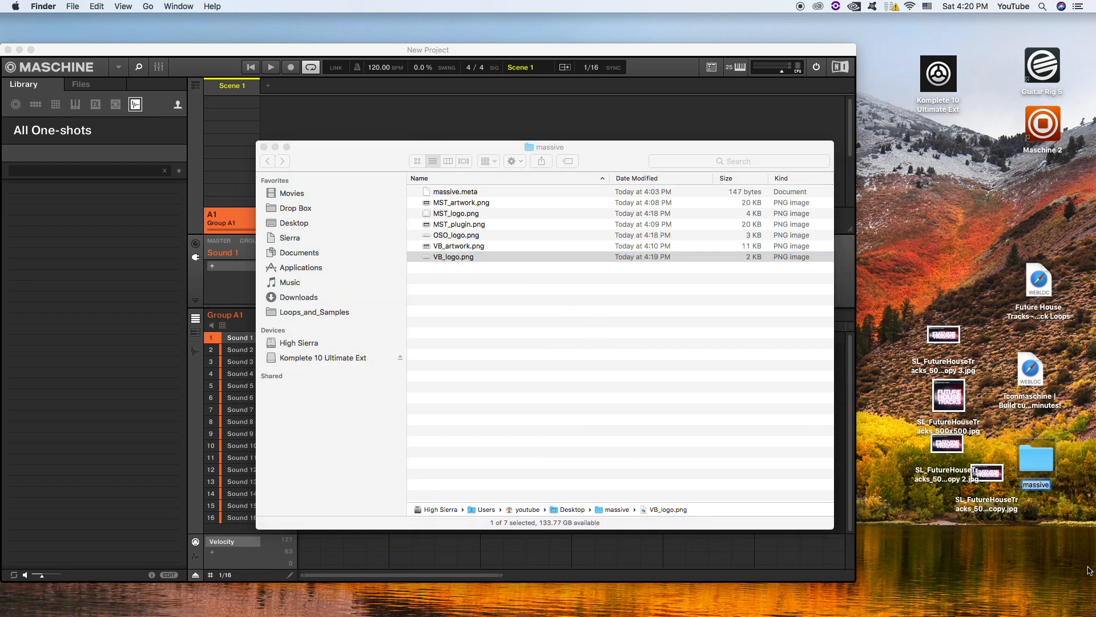
{"action": "left_click_drag", "start_coordinate": [1052, 467], "coordinate": [900, 200]}
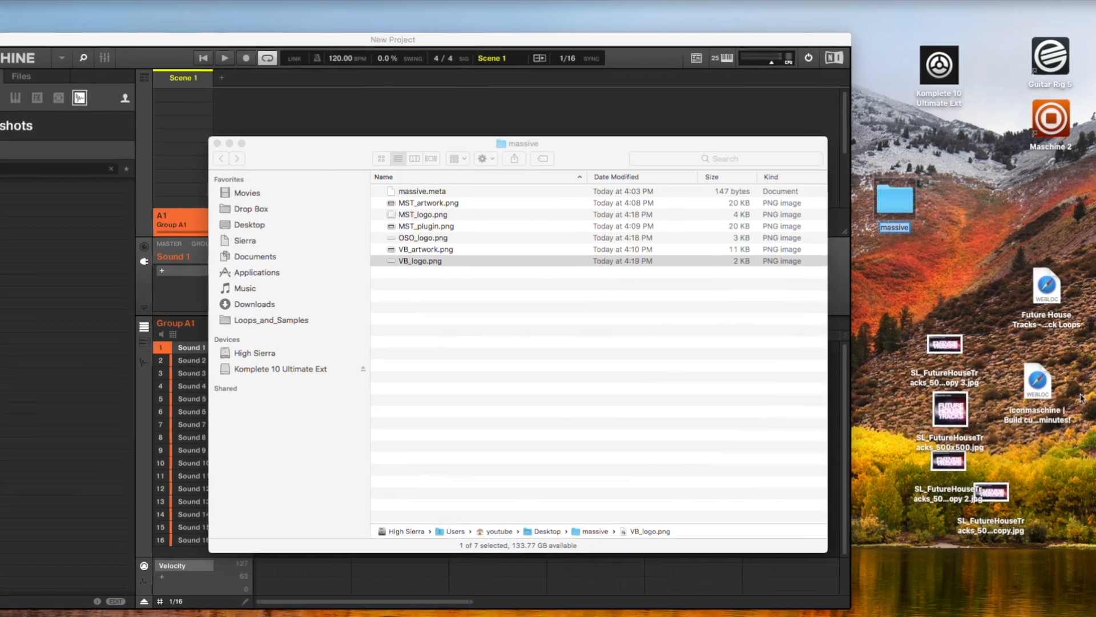
{"action": "key", "text": "Return"}
{"action": "type", "text": "future house"}
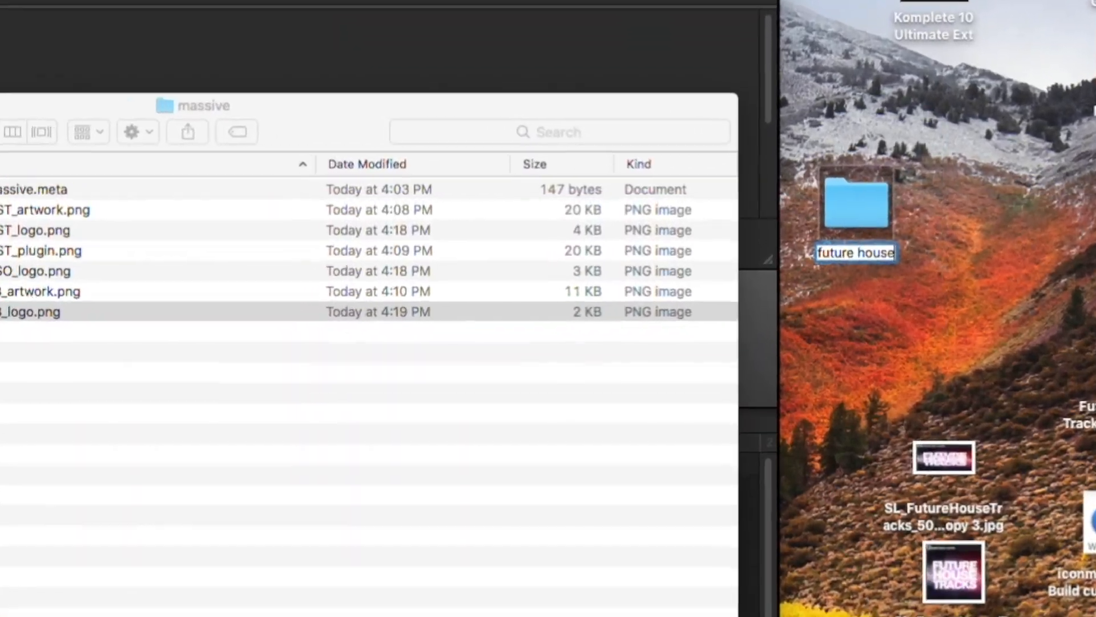
{"action": "key", "text": "Return"}
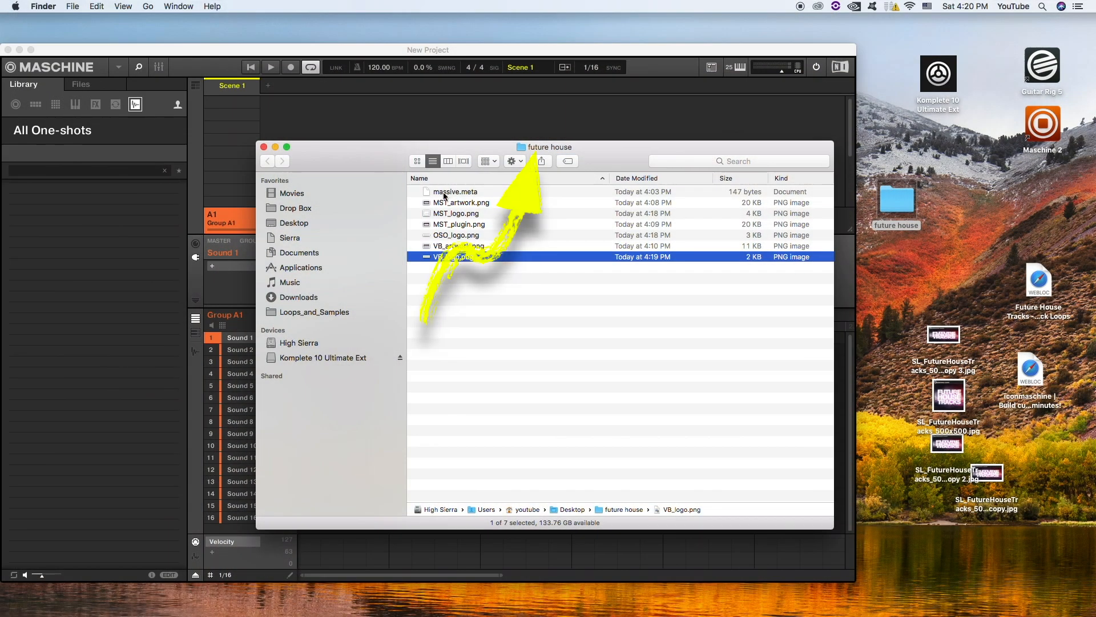
Step: Rename massive.meta in the future house folder as future house.meta
{"action": "left_click", "coordinate": [444, 197]}
{"action": "left_click", "coordinate": [445, 196]}
{"action": "type", "text": "ma"}
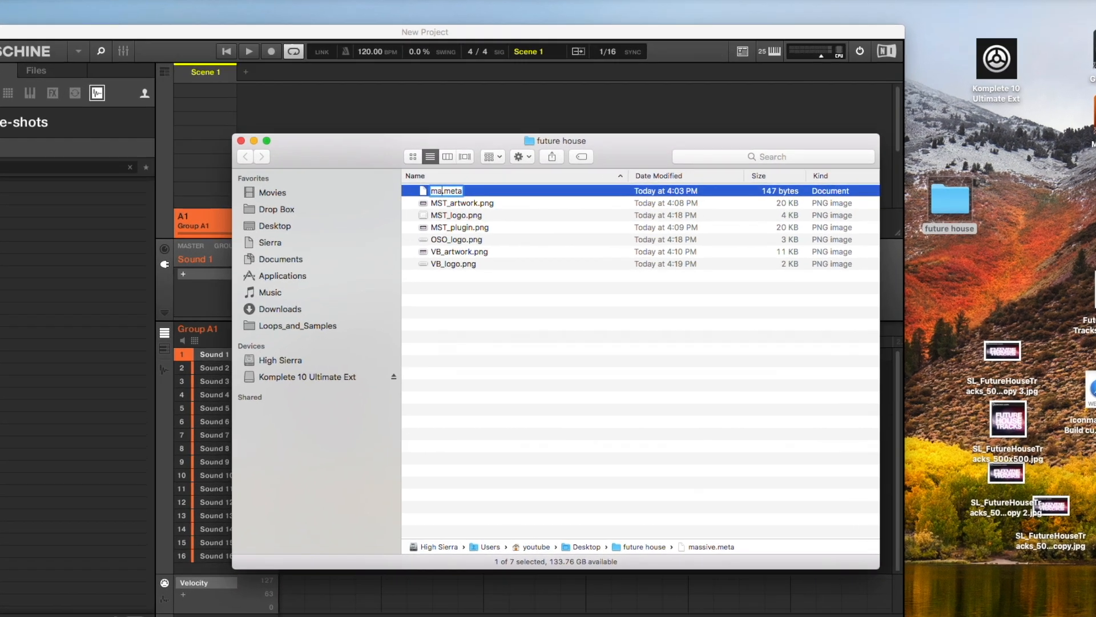
{"action": "key", "text": "BackSpace"}
{"action": "key", "text": "BackSpace"}
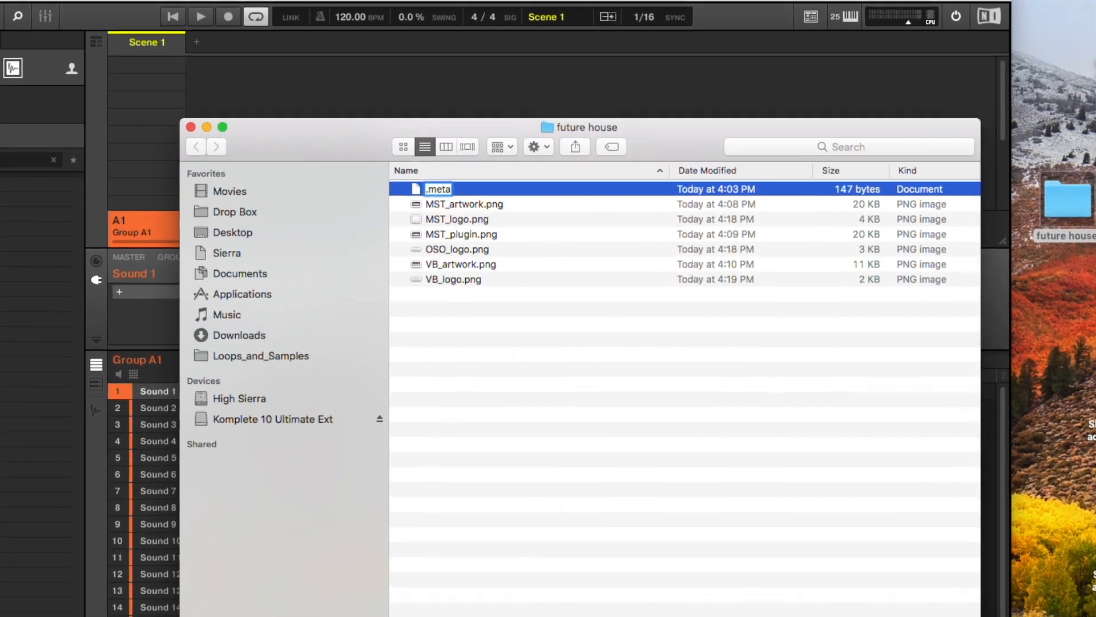
{"action": "type", "text": "future house"}
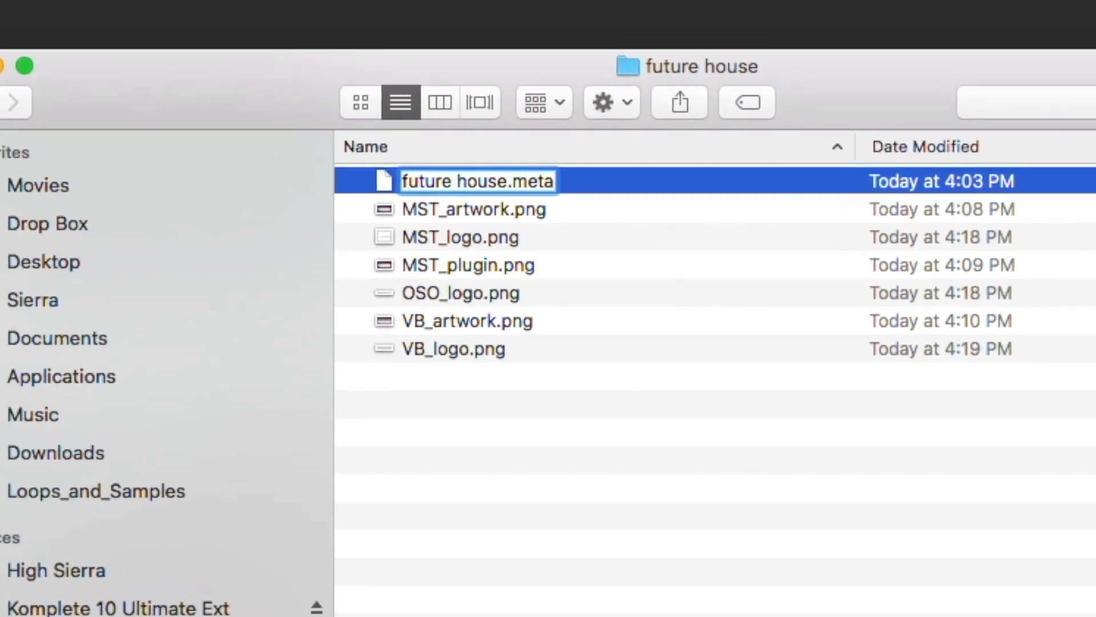
{"action": "key", "text": "Return"}
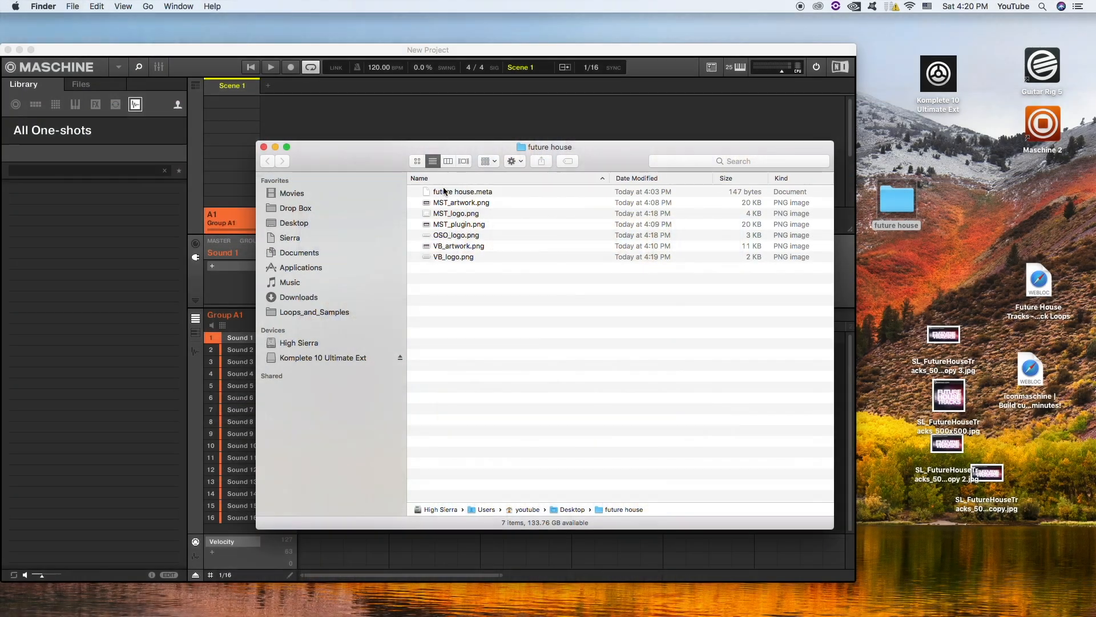
Step: Open future house.meta in TextEdit and replace Massive in the name tag with Future House
{"action": "left_click_drag", "start_coordinate": [444, 194], "coordinate": [628, 556]}
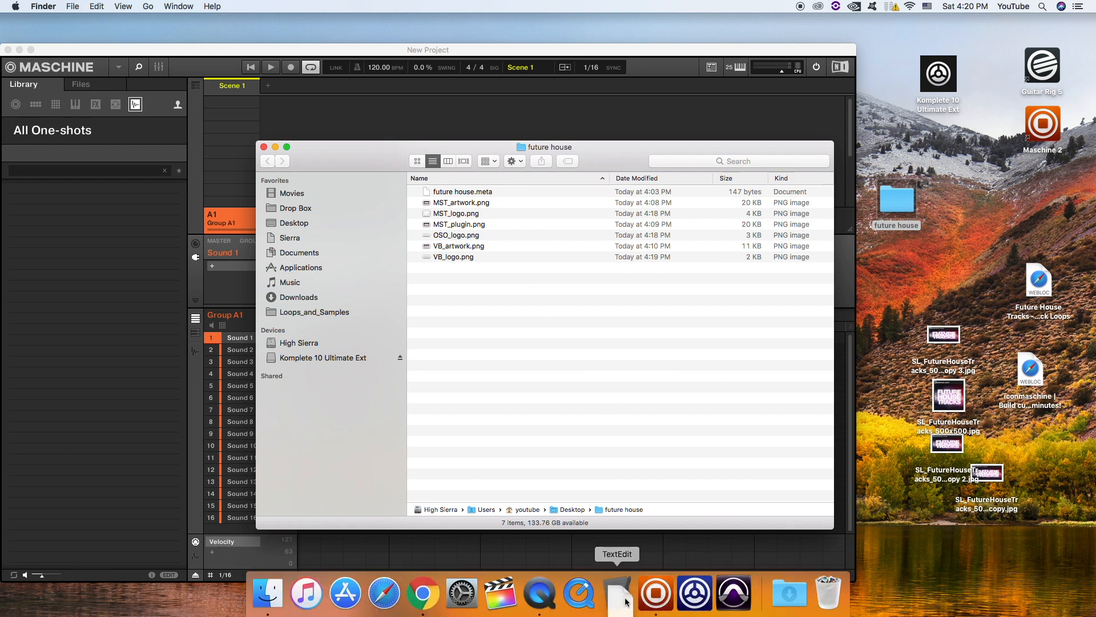
{"action": "left_click_drag", "start_coordinate": [627, 601], "coordinate": [626, 601]}
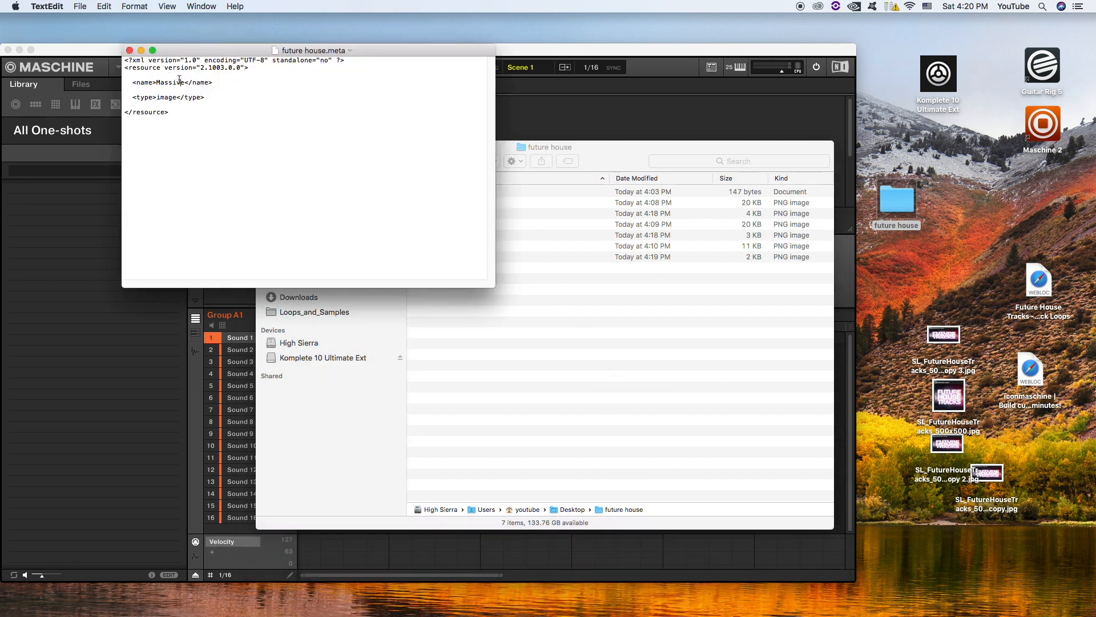
{"action": "key", "text": "BackSpace"}
{"action": "key", "text": "BackSpace"}
{"action": "key", "text": "BackSpace"}
{"action": "key", "text": "BackSpace"}
{"action": "key", "text": "BackSpace"}
{"action": "key", "text": "BackSpace"}
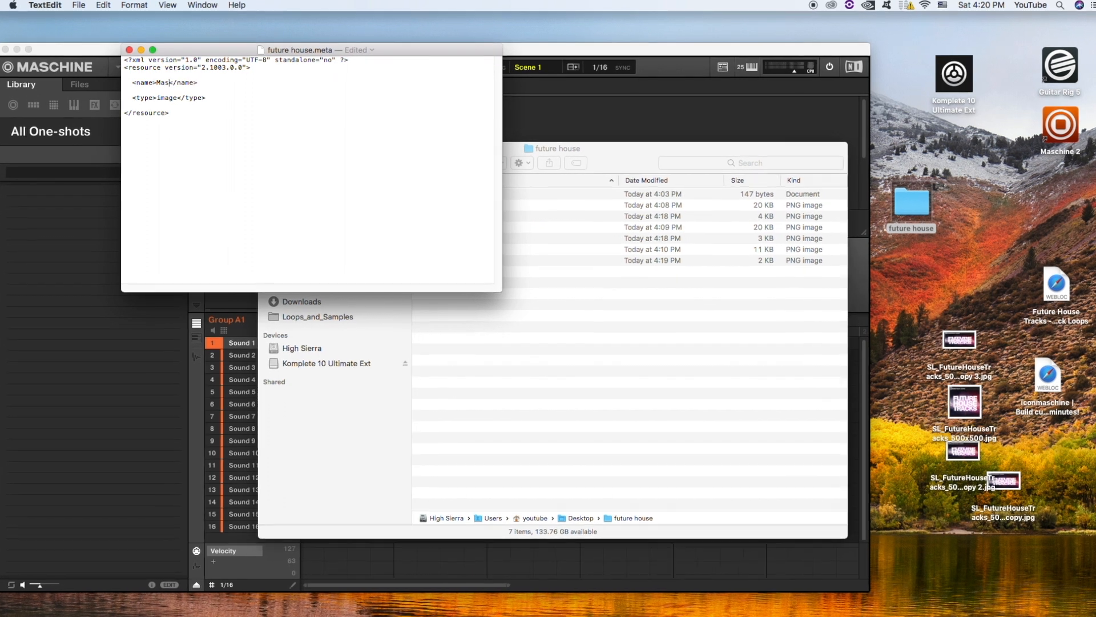
{"action": "key", "text": "BackSpace"}
{"action": "type", "text": "F"}
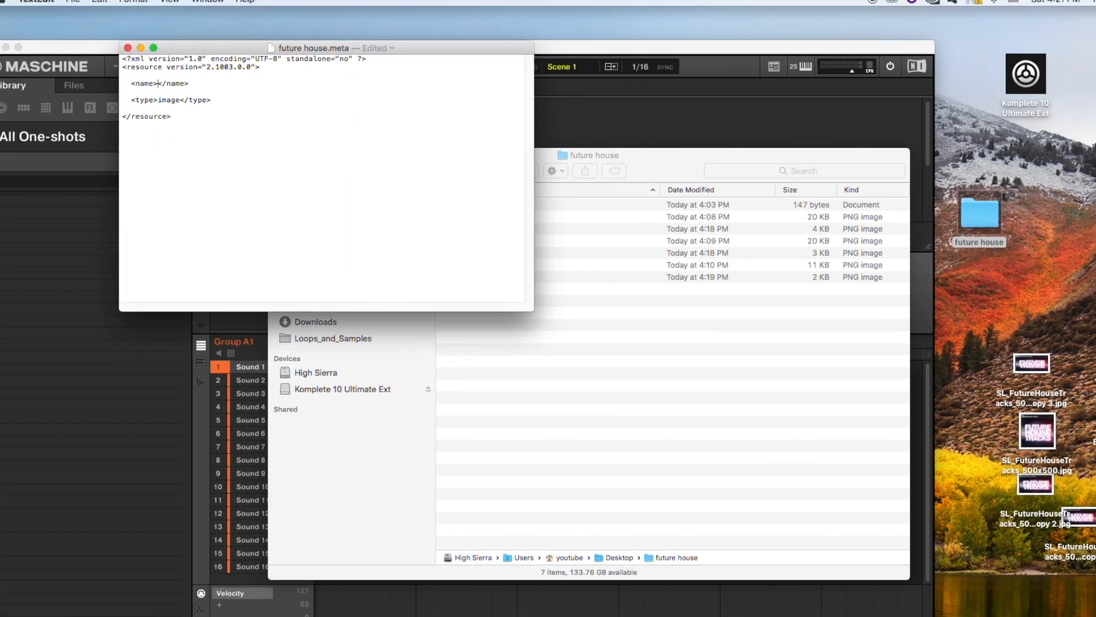
{"action": "type", "text": "uture "}
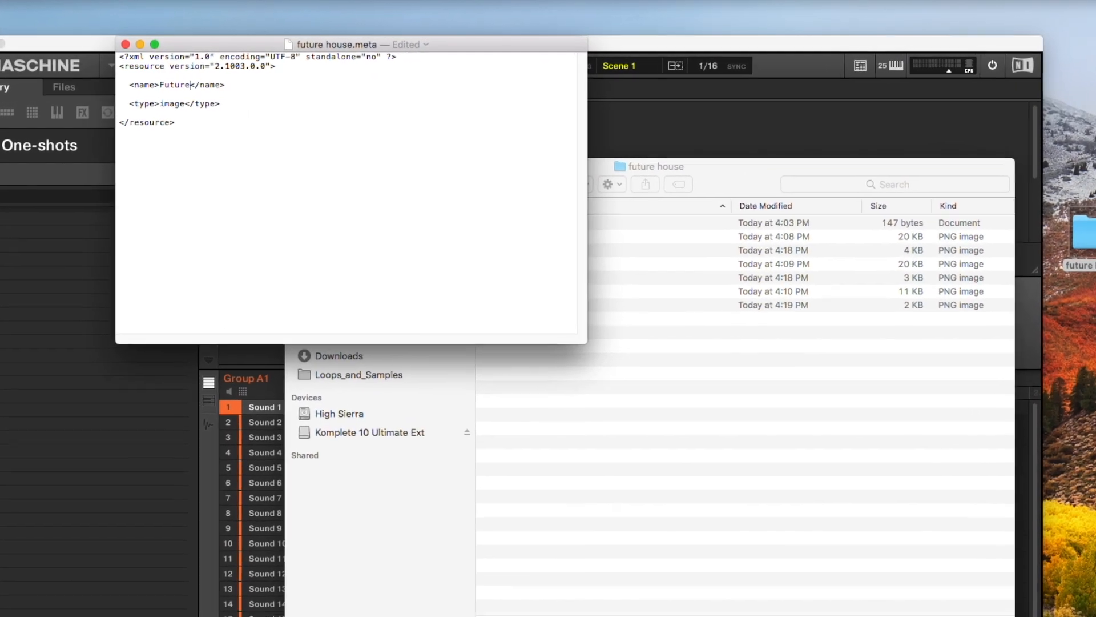
{"action": "type", "text": "House"}
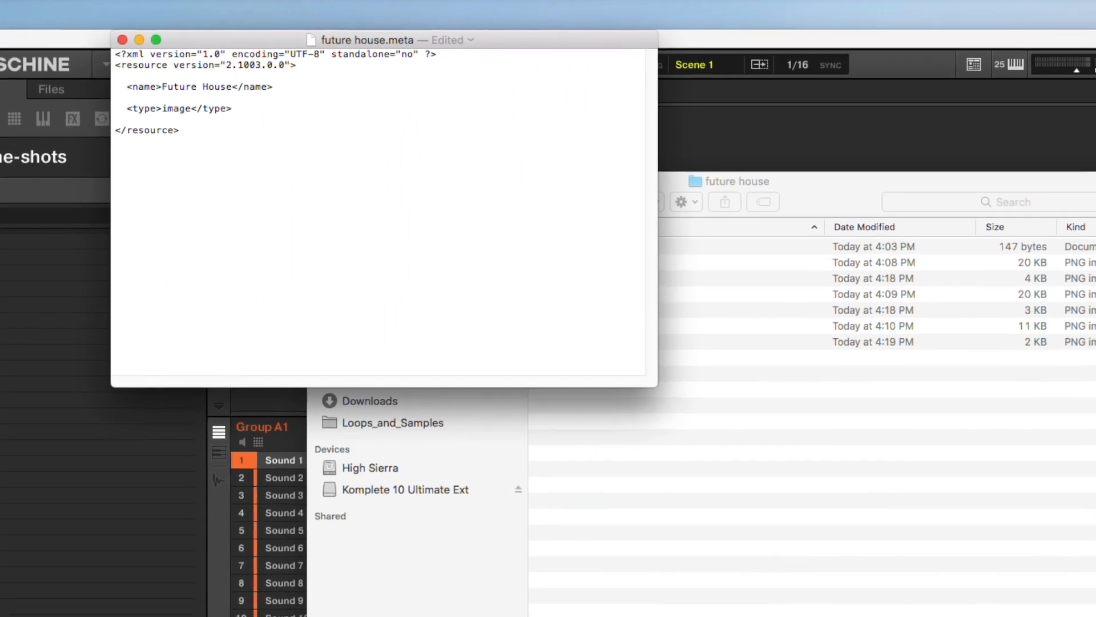
Step: Save and close future house.meta, and close the future house folder window
{"action": "key", "text": "super+s"}
{"action": "left_click_drag", "start_coordinate": [388, 76], "coordinate": [157, 161]}
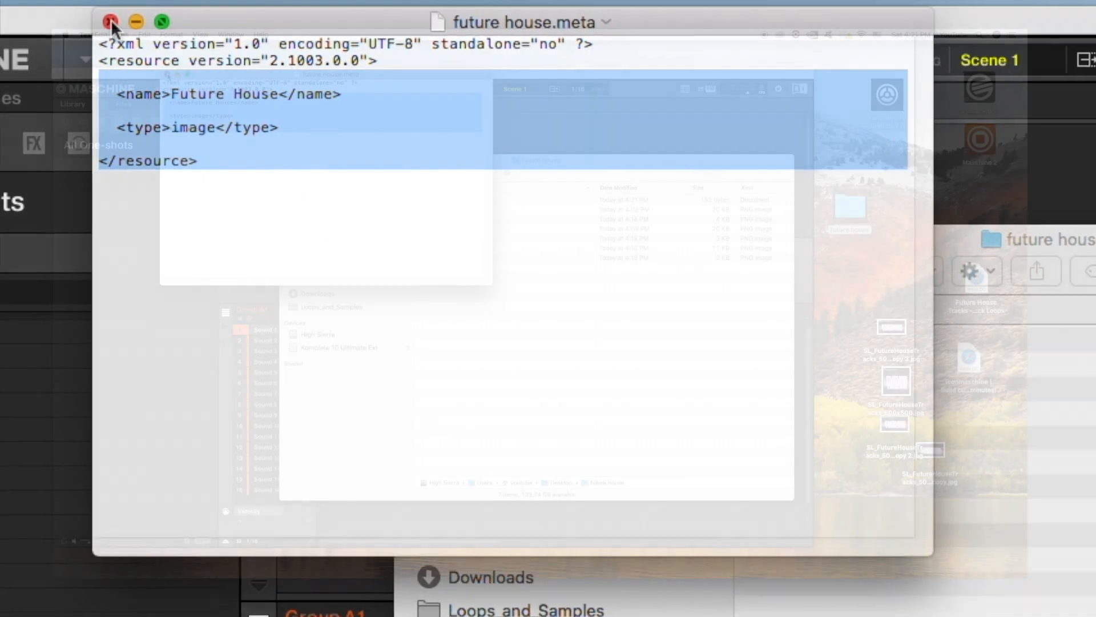
{"action": "left_click", "coordinate": [112, 23]}
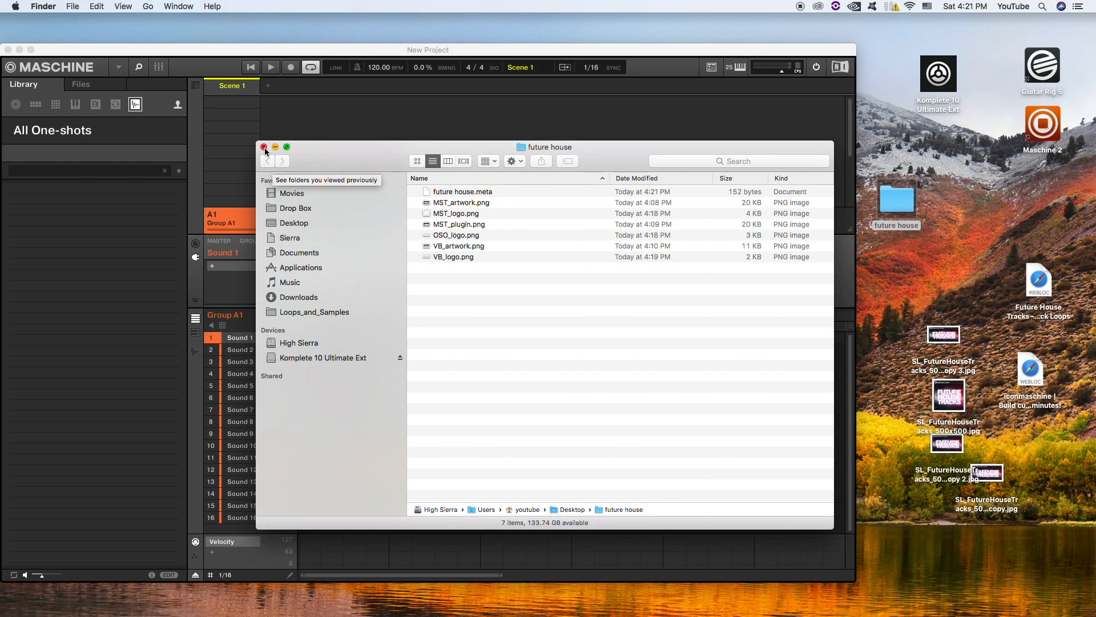
{"action": "left_click", "coordinate": [264, 148]}
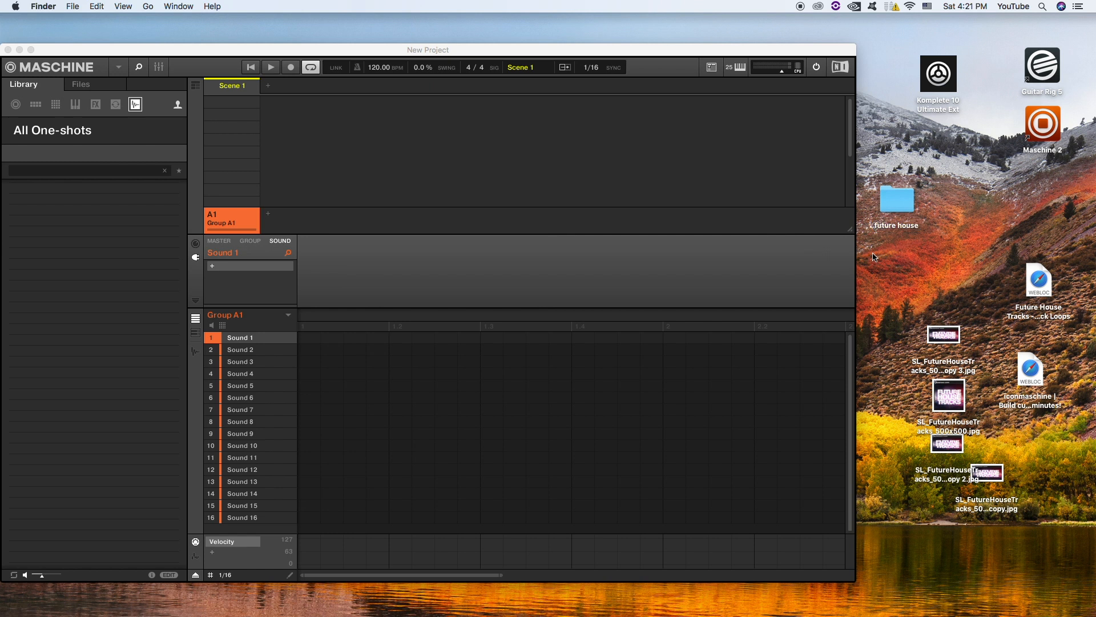
Step: Open the image folder under High Sierra > Users > Shared > NI Resources in a new Finder window
{"action": "key", "text": "super+n"}
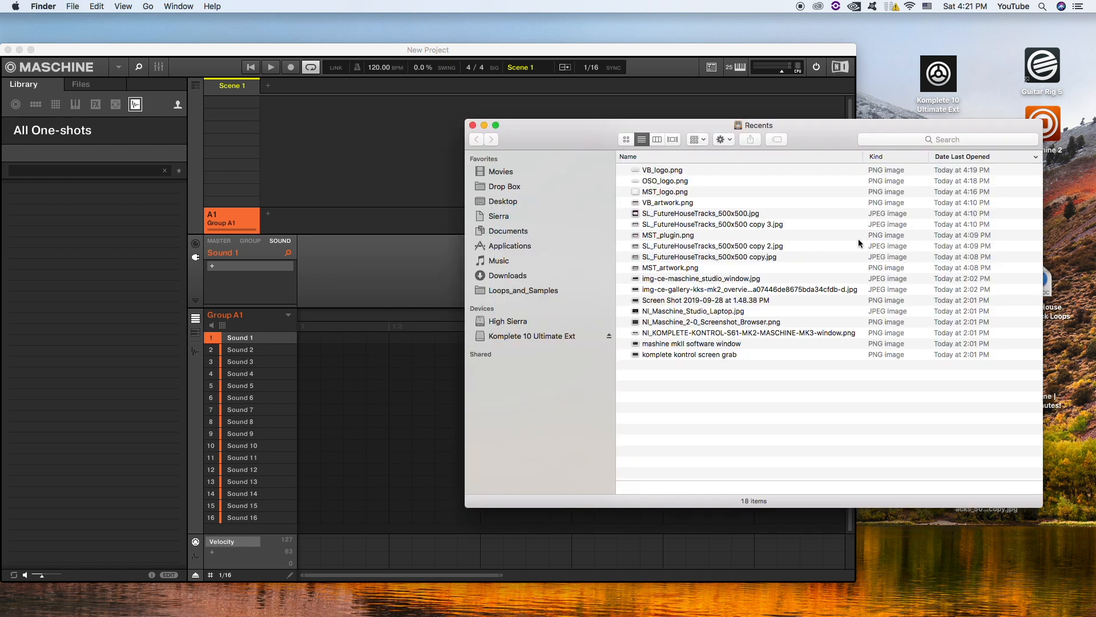
{"action": "left_click", "coordinate": [508, 321]}
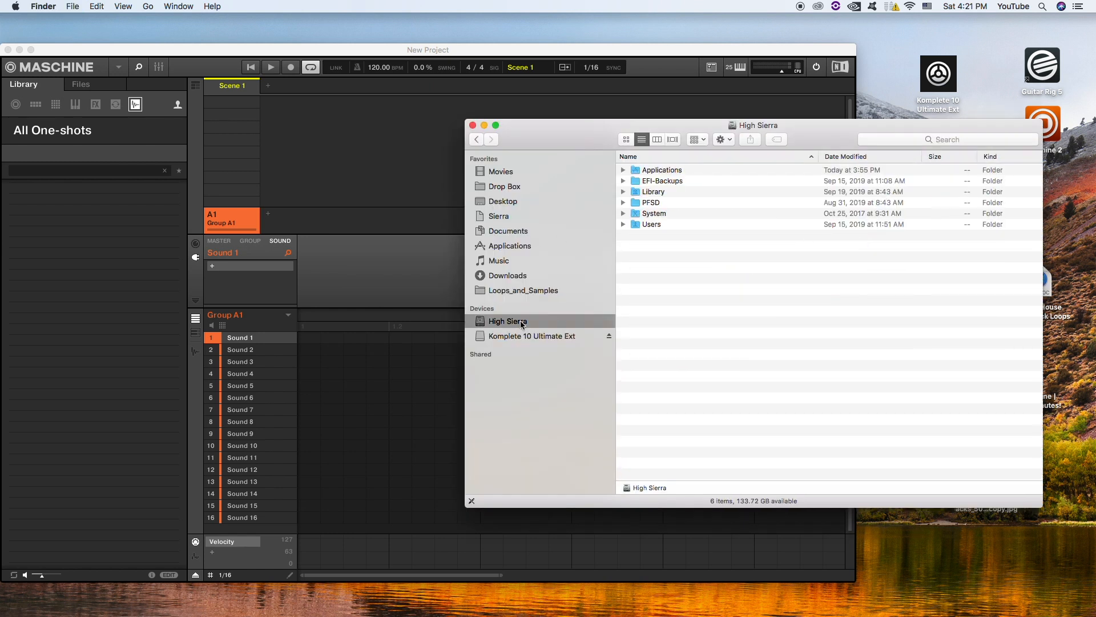
{"action": "double_click", "coordinate": [659, 225]}
{"action": "double_click", "coordinate": [656, 192]}
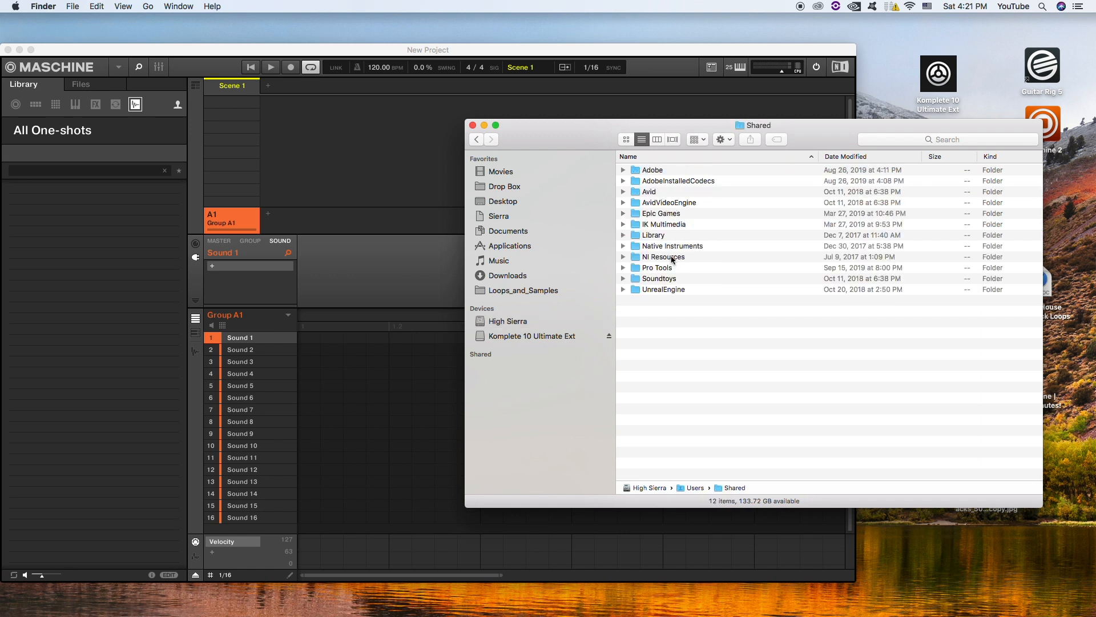
{"action": "double_click", "coordinate": [665, 257]}
{"action": "double_click", "coordinate": [652, 213]}
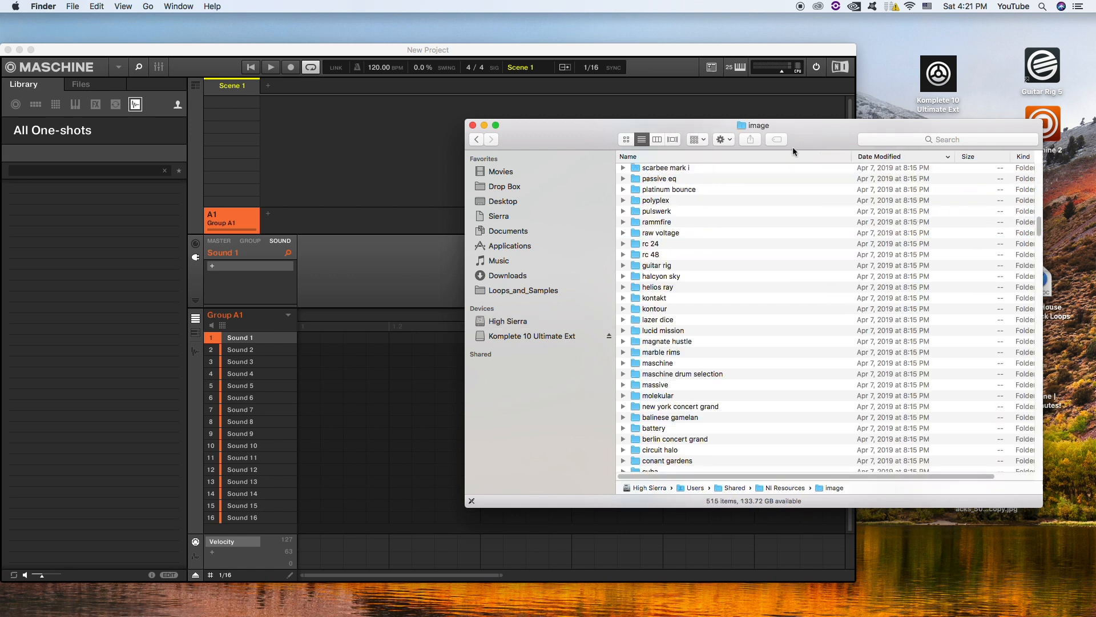
{"action": "left_click_drag", "start_coordinate": [809, 139], "coordinate": [594, 101]}
{"action": "left_click", "coordinate": [904, 207]}
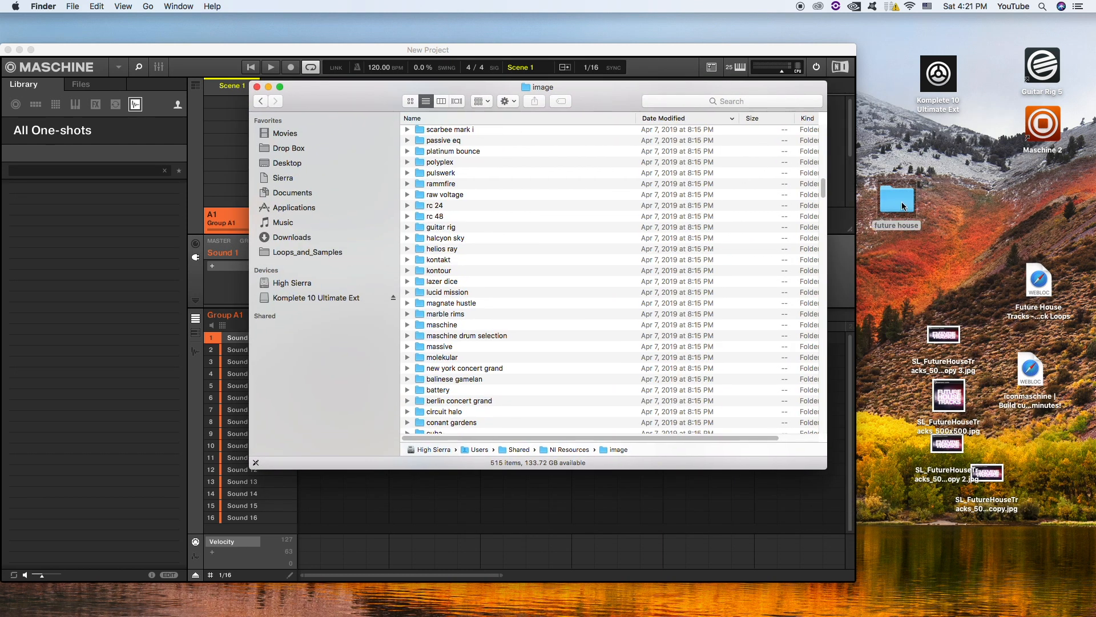
{"action": "left_click_drag", "start_coordinate": [903, 207], "coordinate": [738, 231]}
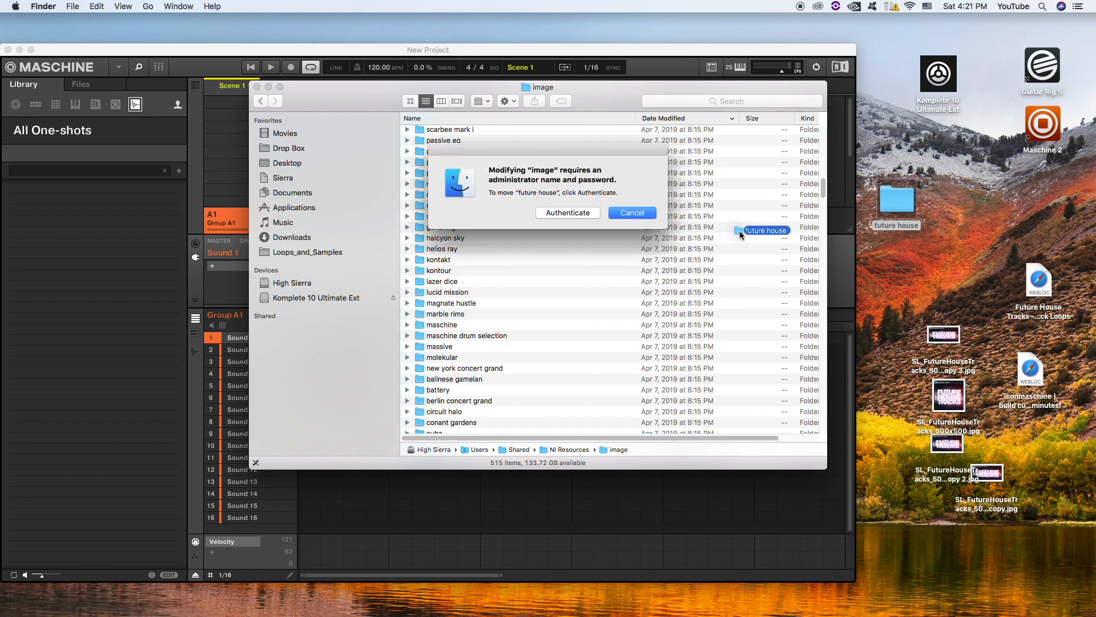
{"action": "left_click", "coordinate": [574, 212]}
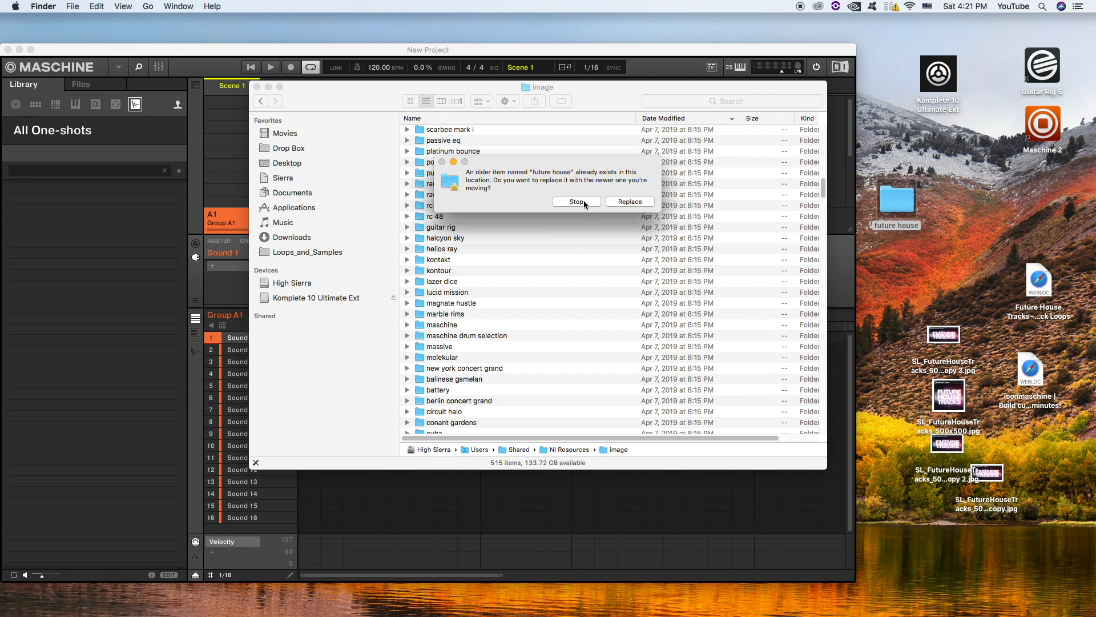
{"action": "left_click", "coordinate": [584, 200]}
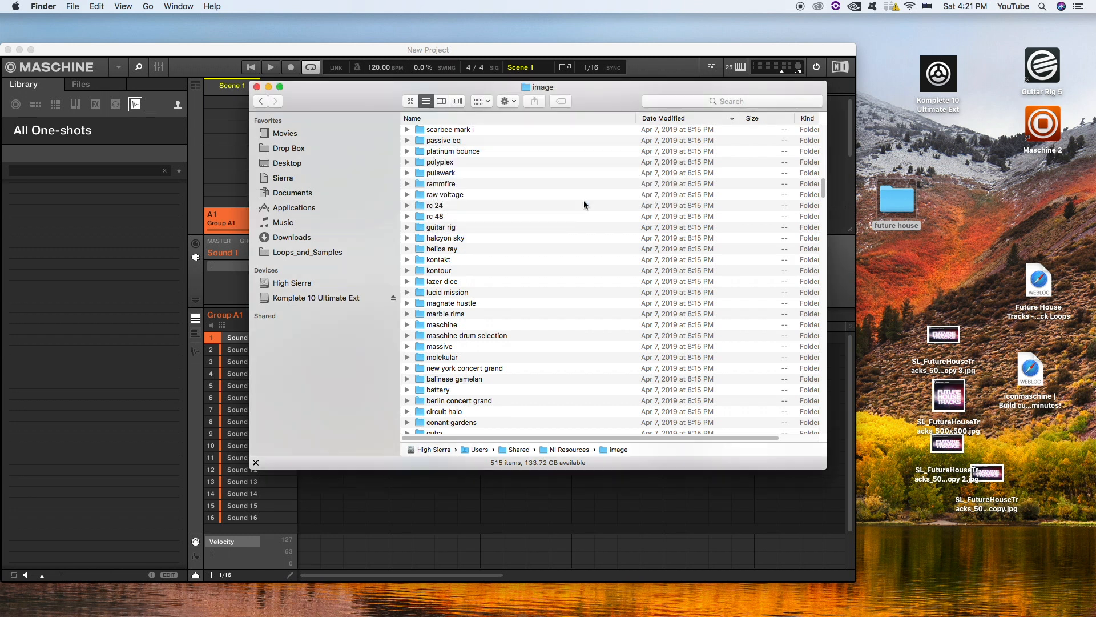
Step: Locate and open the existing future house folder inside the NI Resources image folder
{"action": "left_click", "coordinate": [548, 209]}
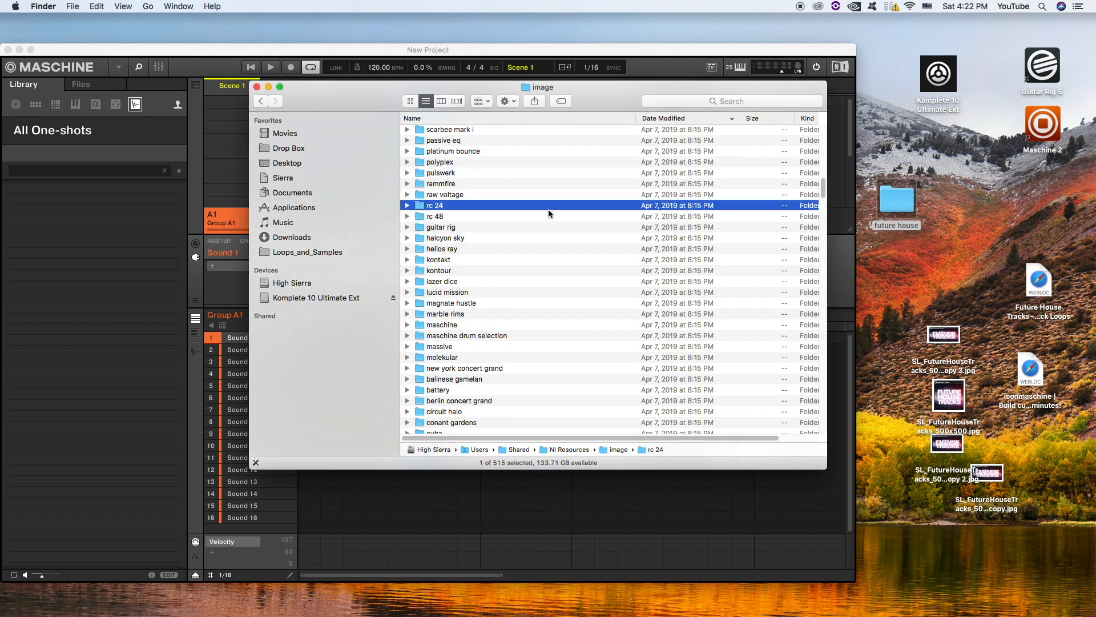
{"action": "type", "text": "fu"}
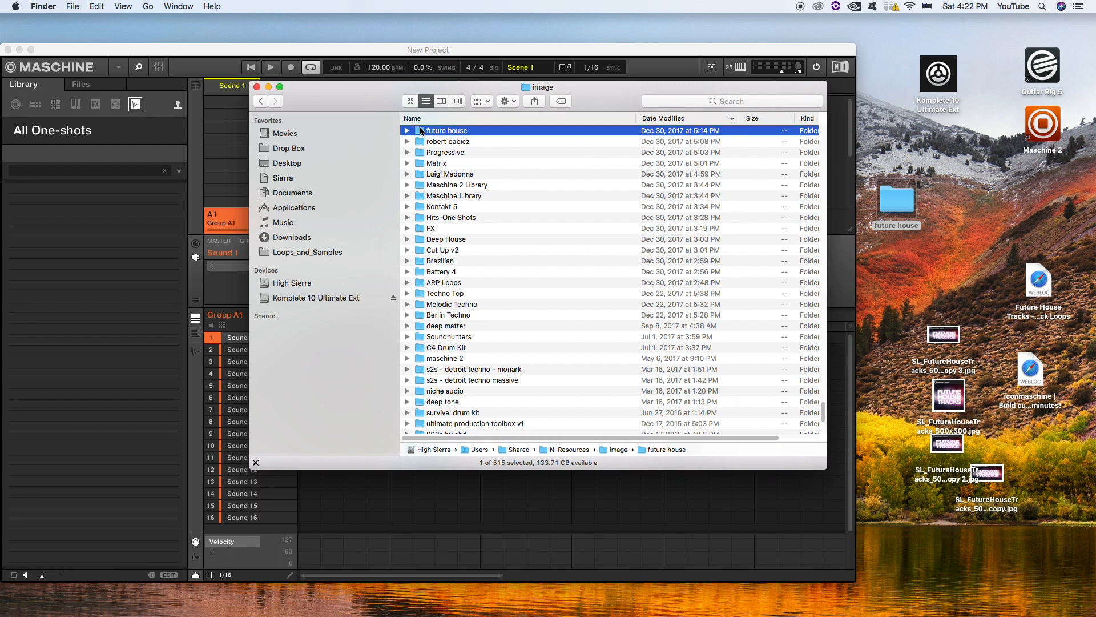
{"action": "double_click", "coordinate": [421, 131]}
Step: Inspect MST_logo.png, OSO_logo.png and VB_logo.png from the installed future house folder in Preview, closing each image
{"action": "double_click", "coordinate": [432, 153]}
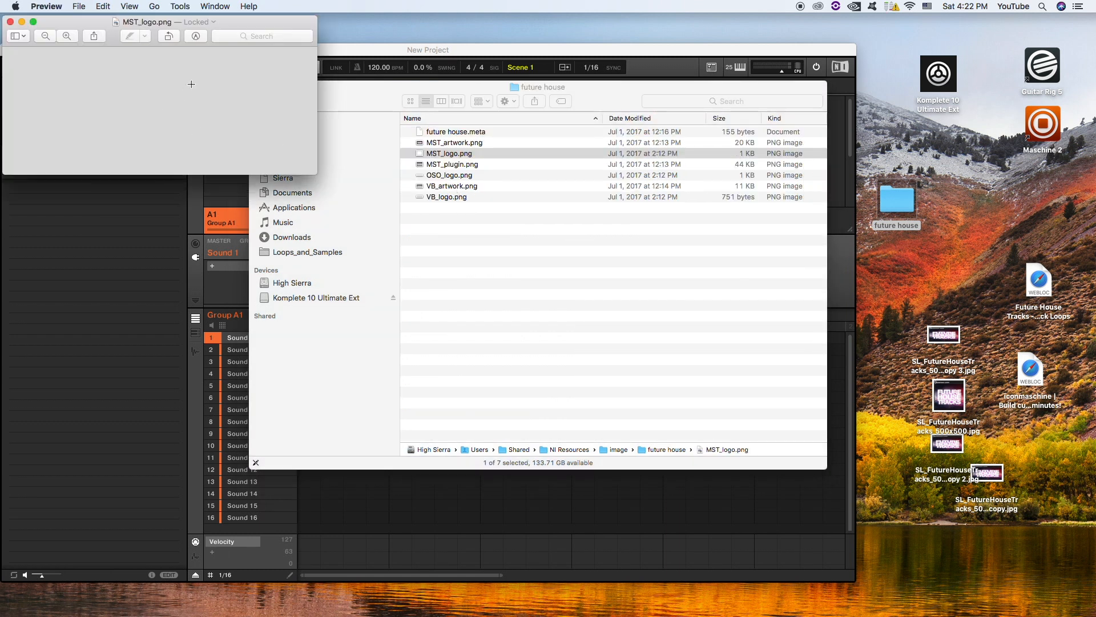
{"action": "double_click", "coordinate": [441, 177]}
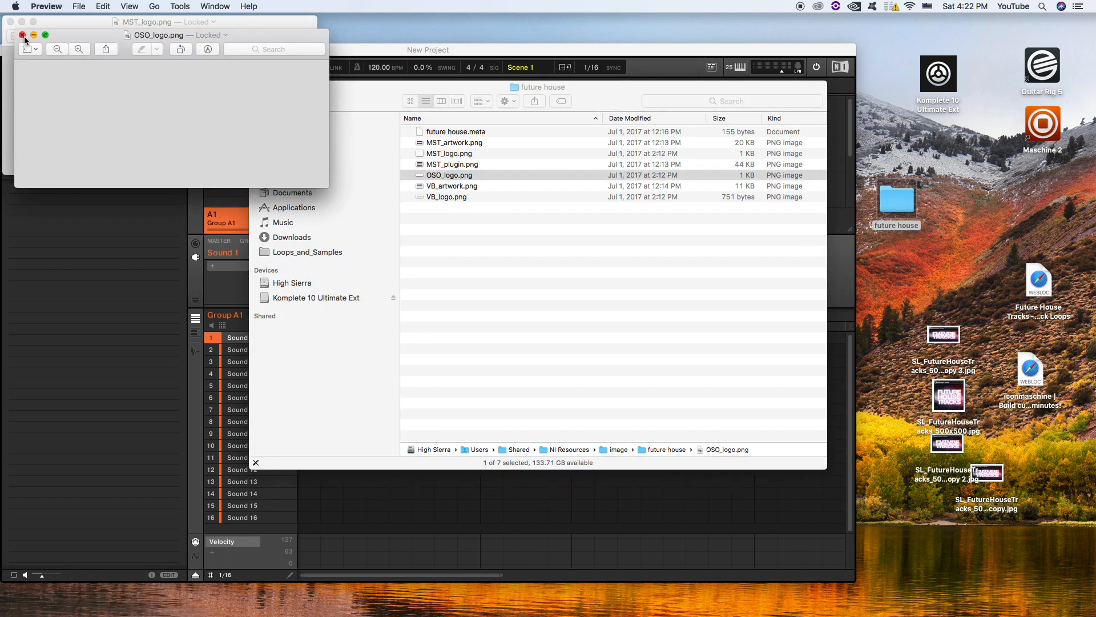
{"action": "left_click", "coordinate": [22, 35]}
{"action": "double_click", "coordinate": [451, 198]}
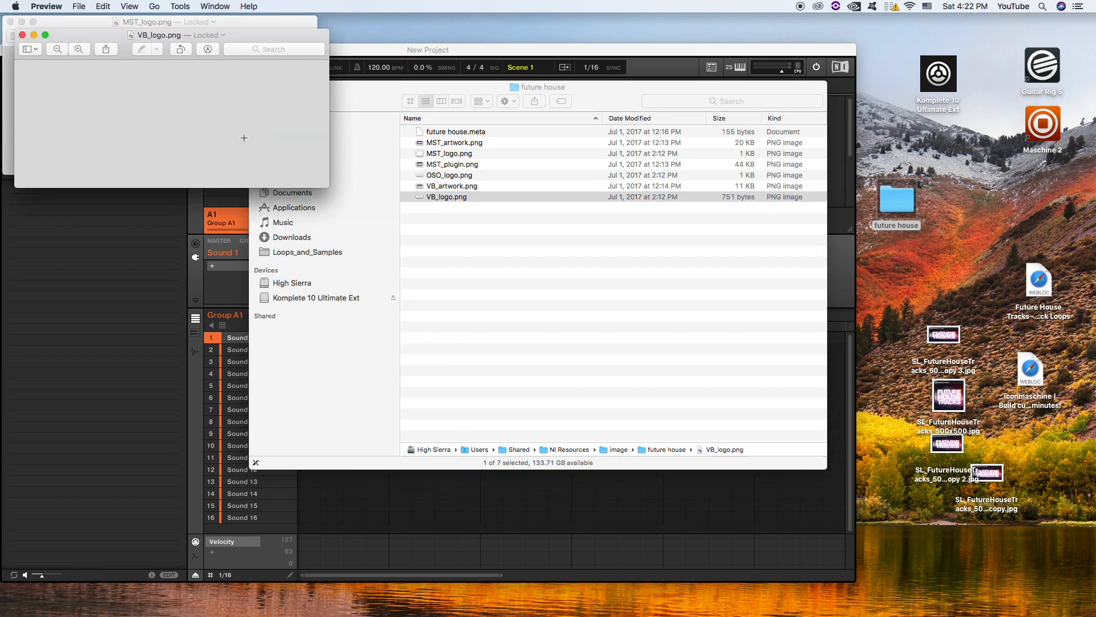
{"action": "left_click", "coordinate": [22, 35]}
{"action": "left_click", "coordinate": [10, 21]}
Step: Move MST_logo.png, OSO_logo.png and VB_logo.png from the desktop future house folder into the installed one, replacing all duplicates and authorizing with the account password
{"action": "double_click", "coordinate": [908, 213]}
{"action": "left_click_drag", "start_coordinate": [389, 115], "coordinate": [783, 268]}
{"action": "left_click", "coordinate": [860, 379]}
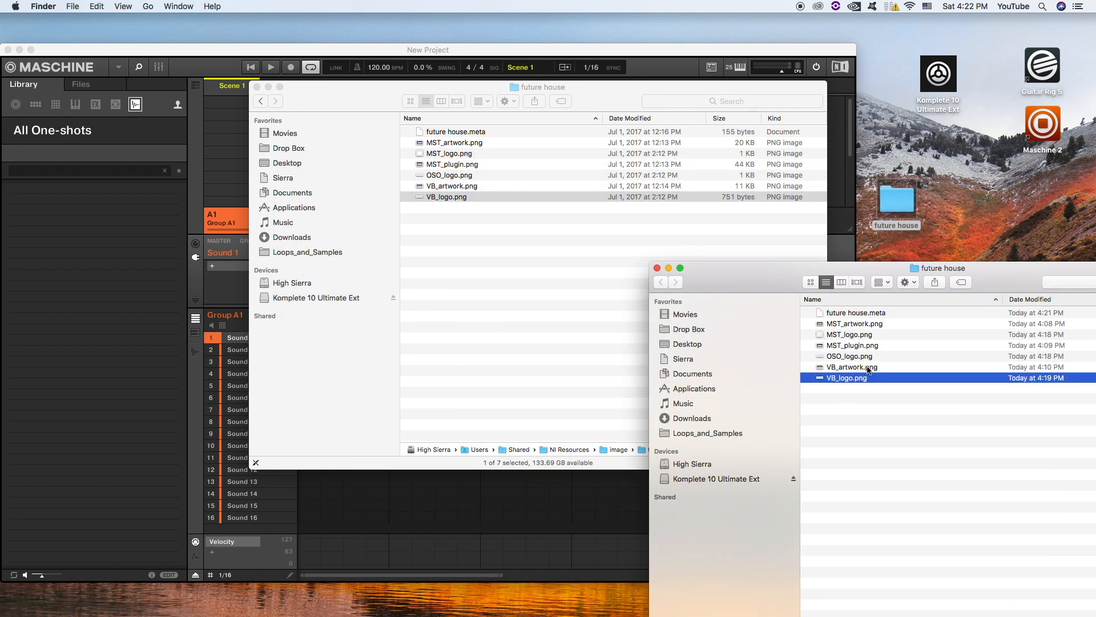
{"action": "left_click", "coordinate": [860, 354], "text": "super"}
{"action": "left_click", "coordinate": [861, 335], "text": "super"}
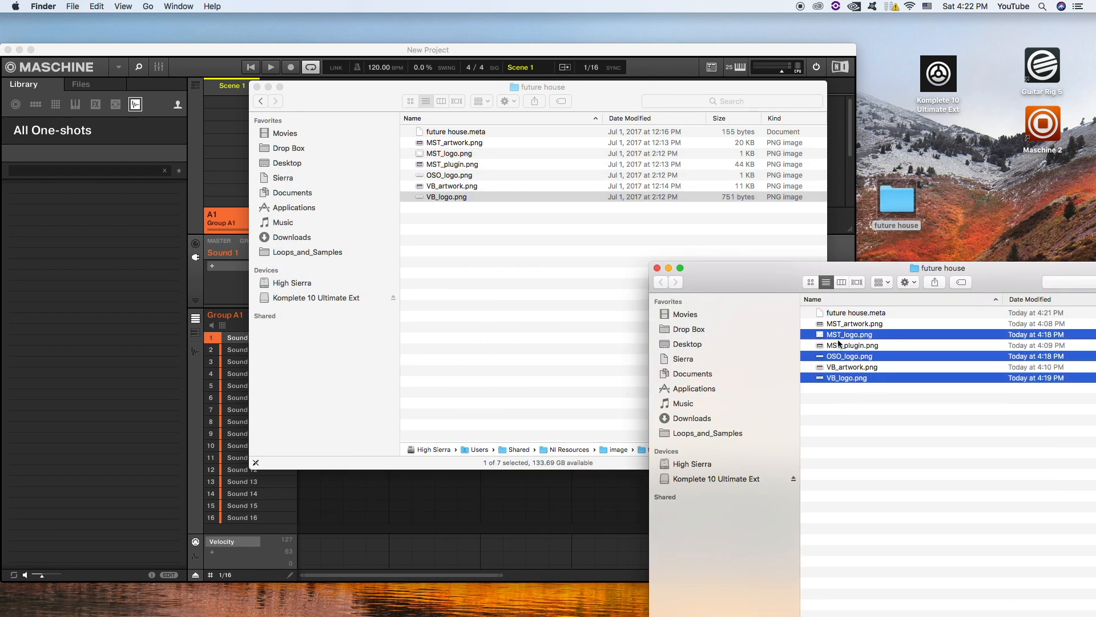
{"action": "left_click_drag", "start_coordinate": [822, 336], "coordinate": [482, 292]}
{"action": "left_click", "coordinate": [579, 211]}
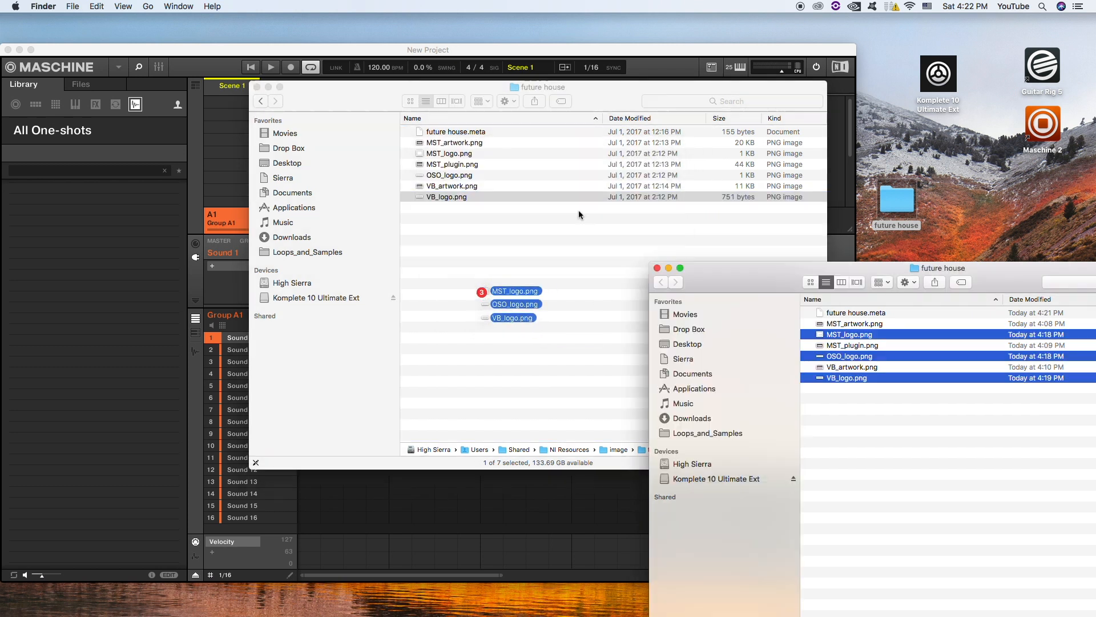
{"action": "left_click", "coordinate": [443, 198]}
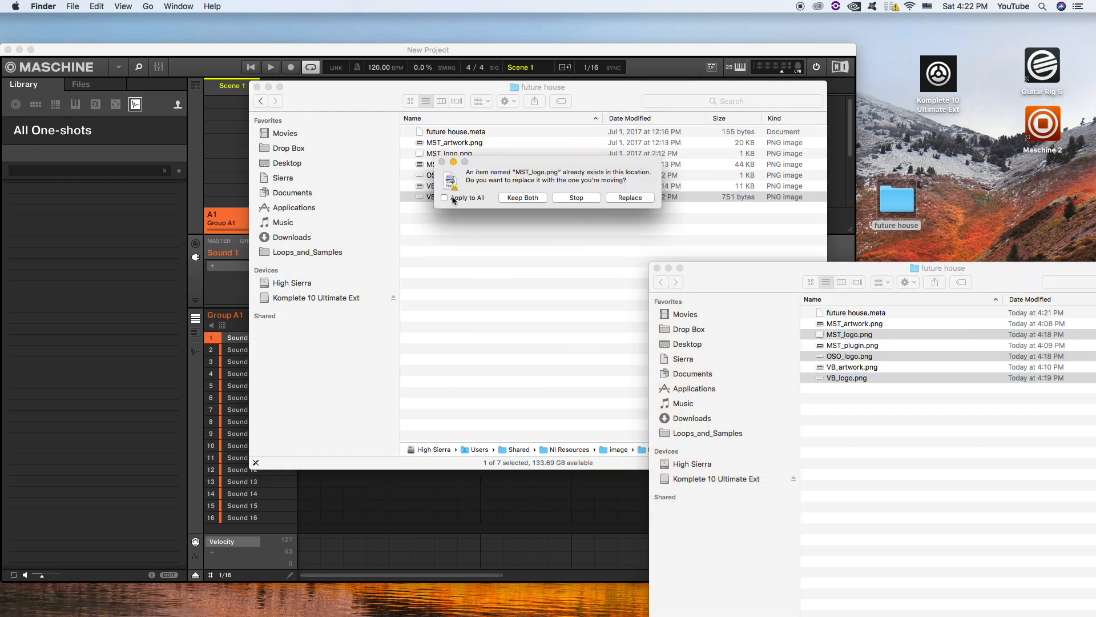
{"action": "left_click", "coordinate": [628, 198]}
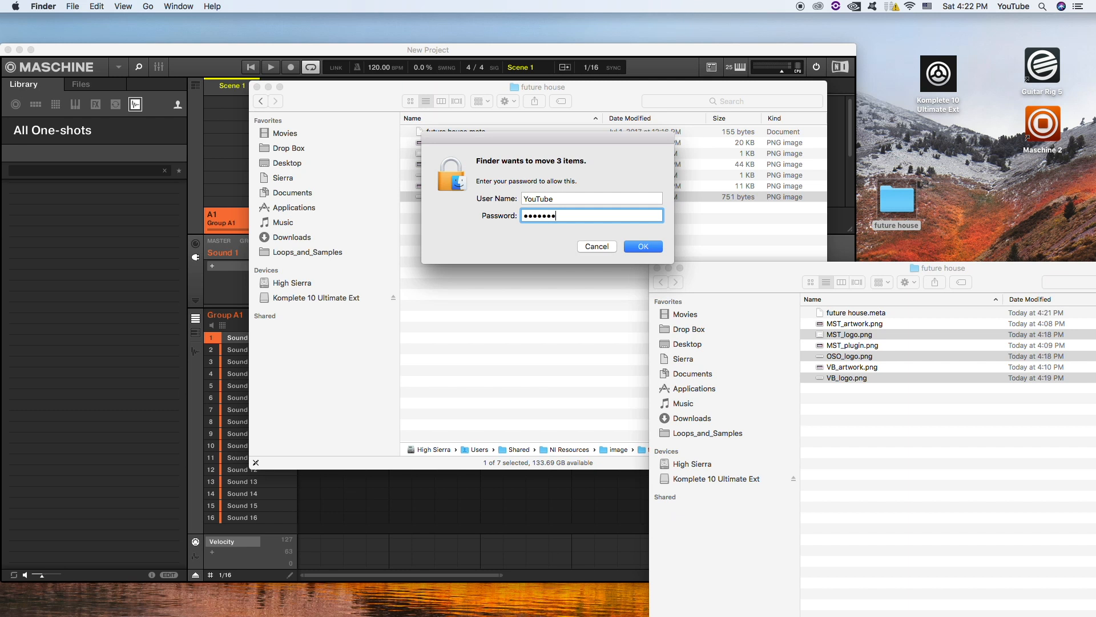
{"action": "key", "text": "Return"}
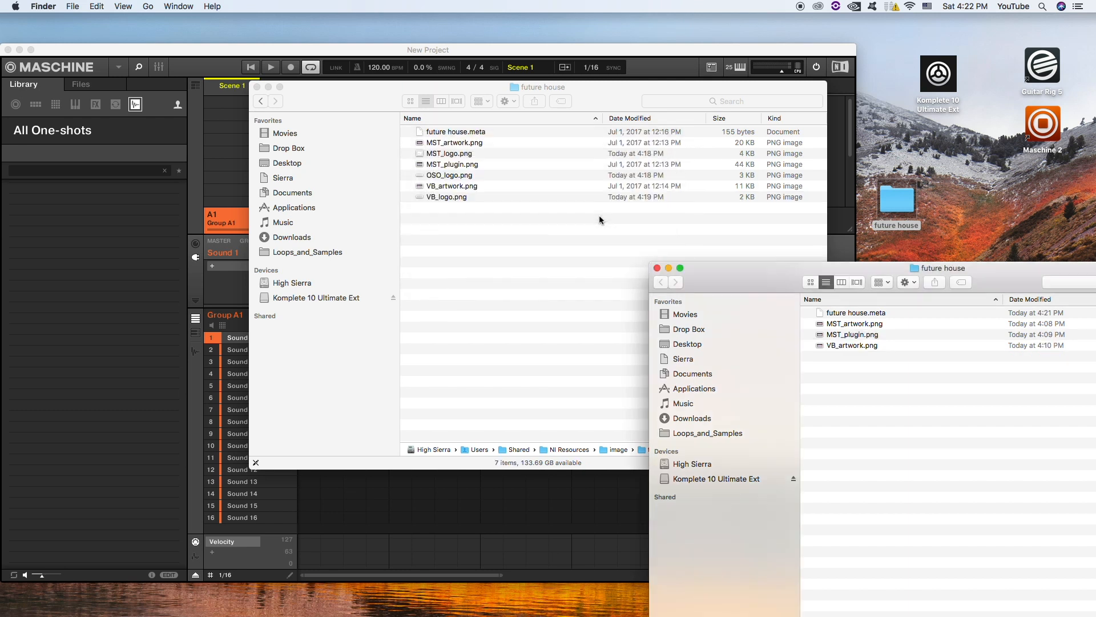
Step: Check the installed VB_logo.png in Preview, and close the desktop future house folder window
{"action": "left_click", "coordinate": [457, 198]}
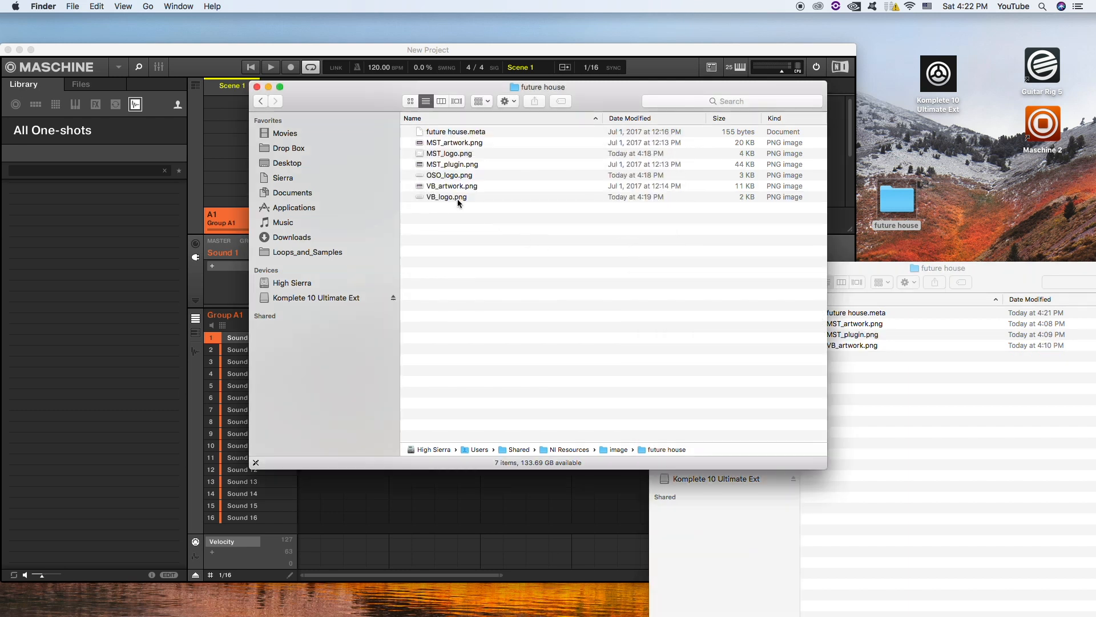
{"action": "double_click", "coordinate": [457, 198]}
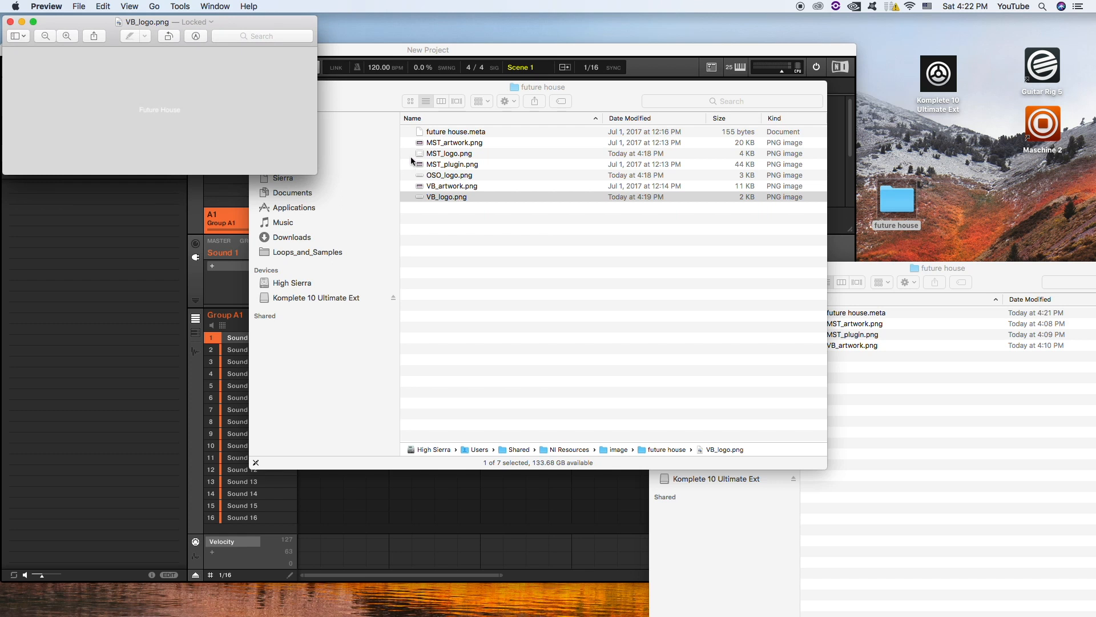
{"action": "left_click", "coordinate": [9, 23]}
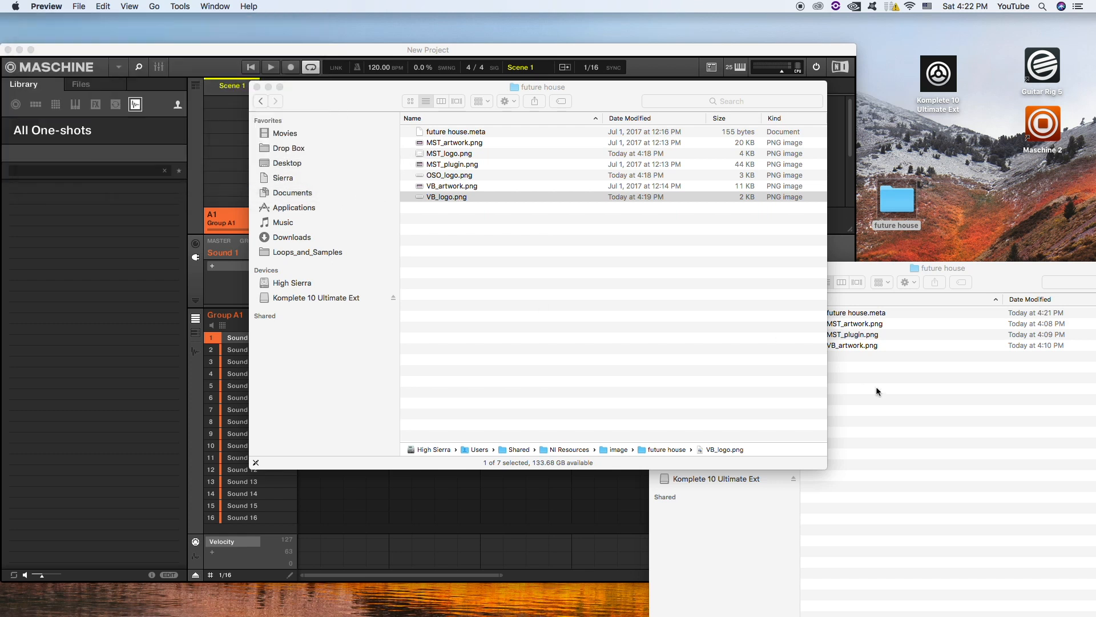
{"action": "left_click", "coordinate": [814, 323]}
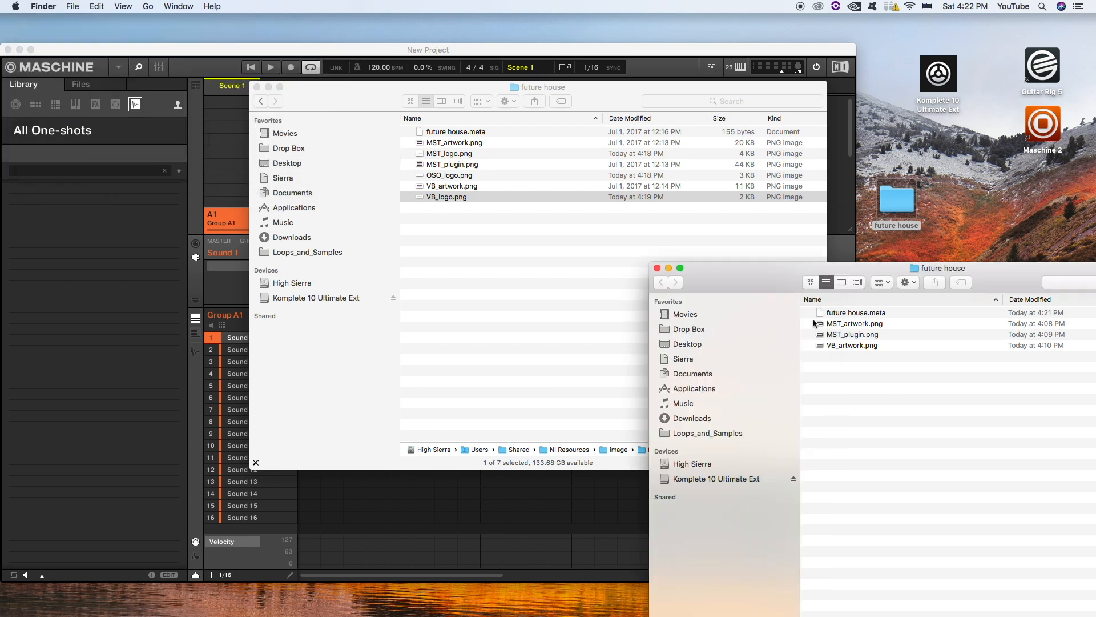
{"action": "left_click", "coordinate": [657, 269]}
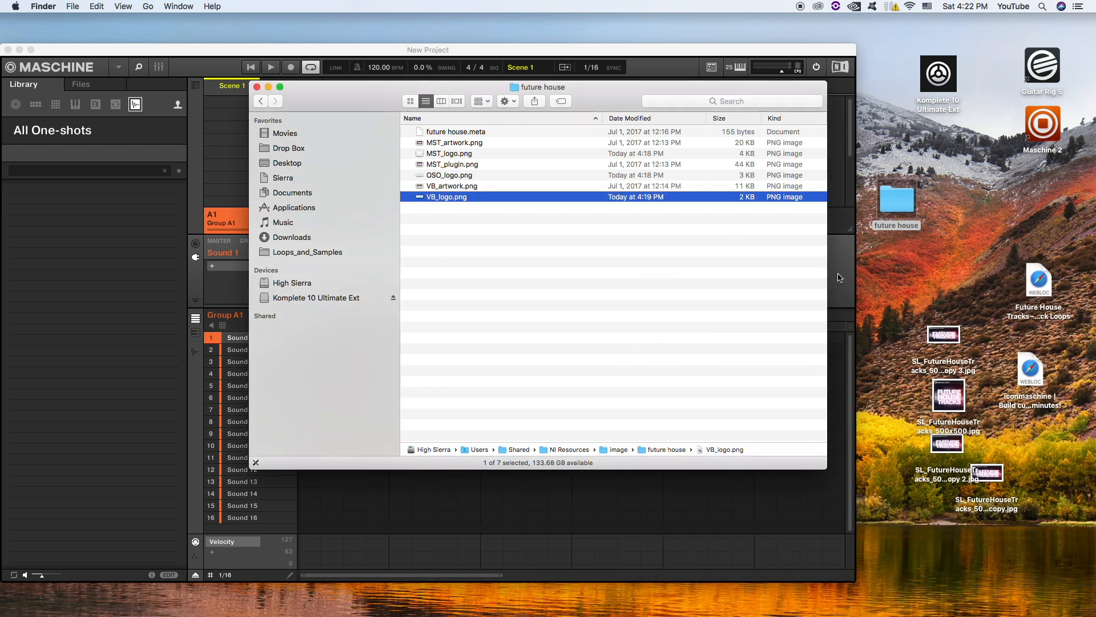
{"action": "left_click", "coordinate": [339, 99]}
Step: Switch to Maschine 2 and open its preferences at the user library locations
{"action": "left_click_drag", "start_coordinate": [106, 50], "coordinate": [163, 43]}
{"action": "left_click", "coordinate": [73, 6]}
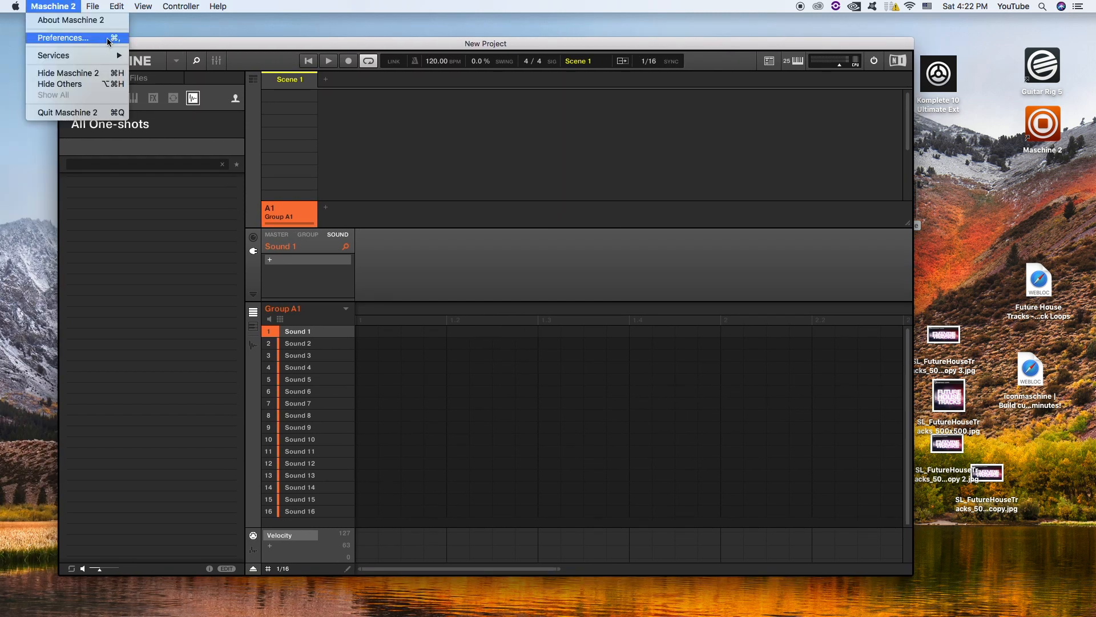
{"action": "left_click", "coordinate": [107, 37]}
{"action": "left_click", "coordinate": [347, 246]}
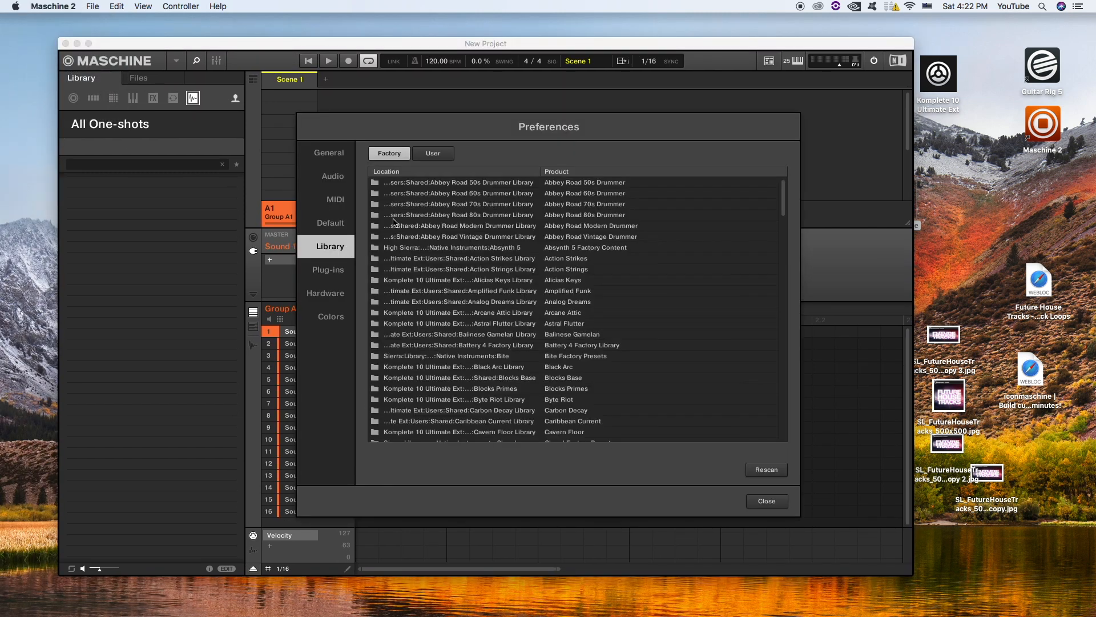
{"action": "left_click", "coordinate": [430, 154]}
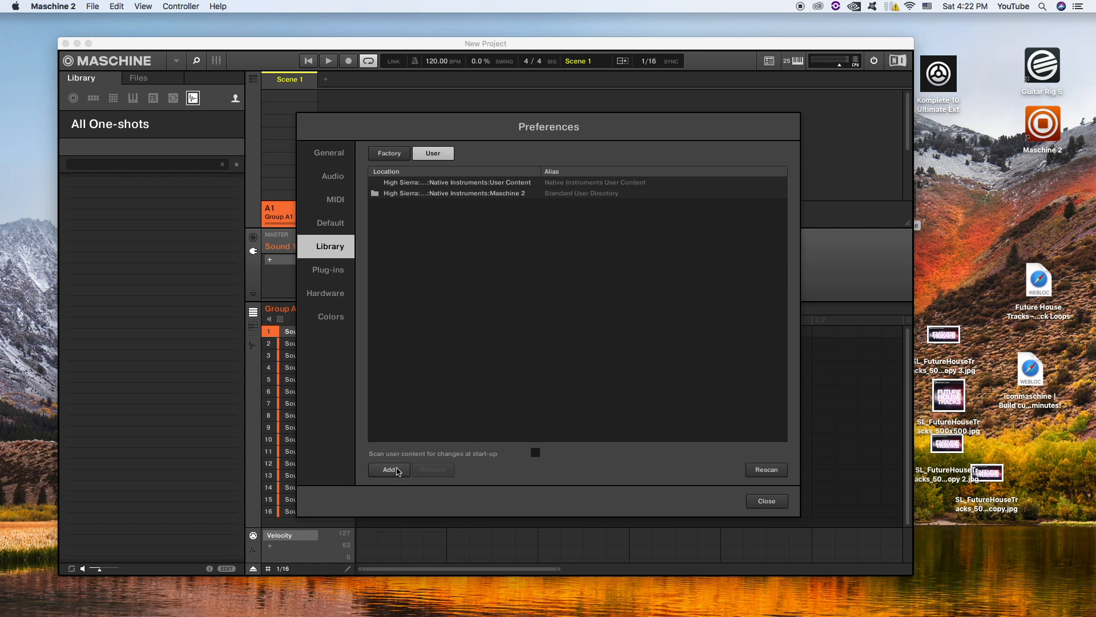
Step: Add the future house folder from Loops_and_Samples as a user library location with the alias Future House, and close the preferences
{"action": "left_click", "coordinate": [397, 469]}
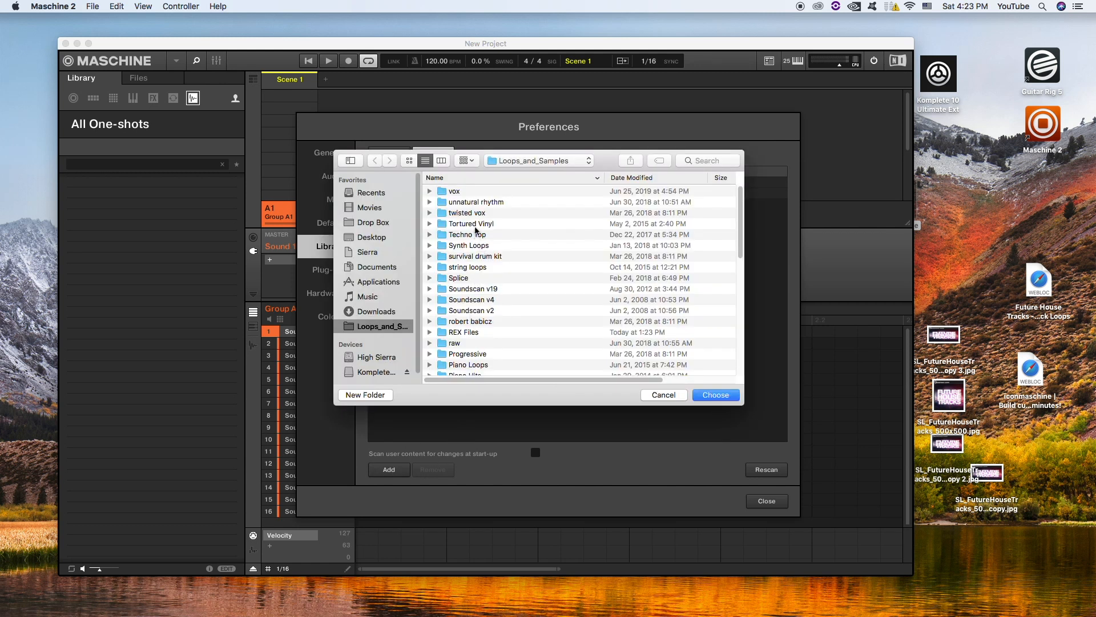
{"action": "left_click", "coordinate": [471, 224]}
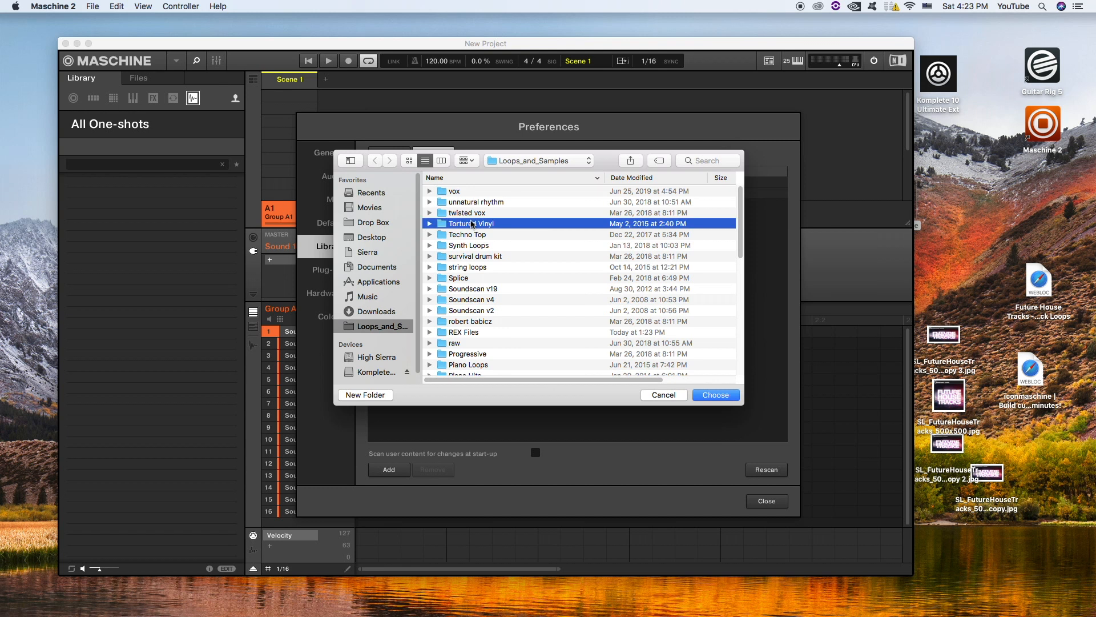
{"action": "type", "text": "fu"}
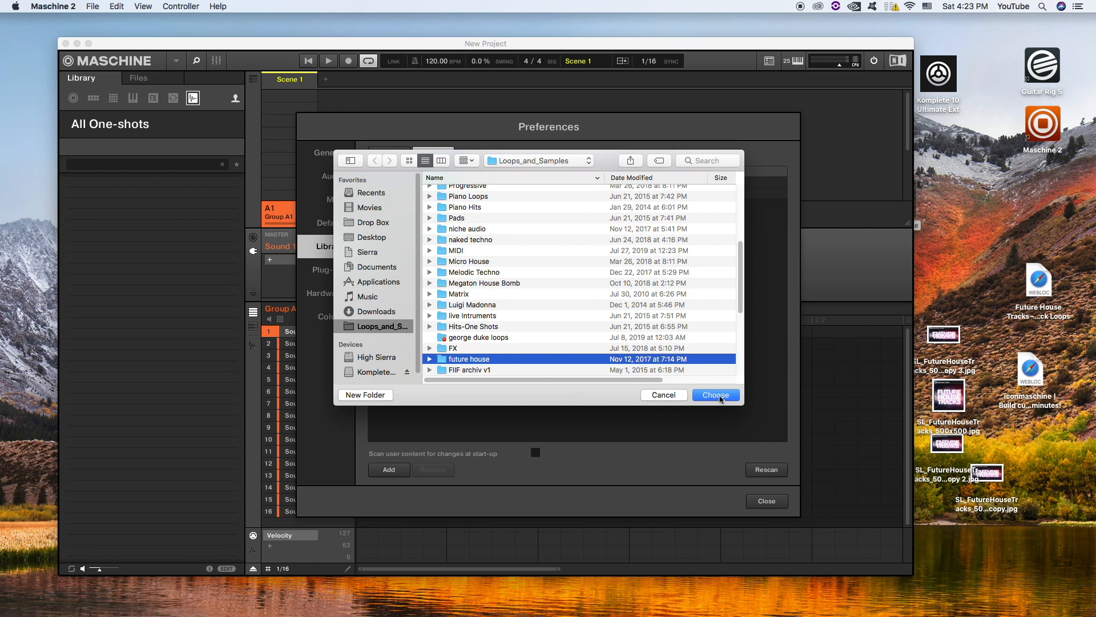
{"action": "left_click", "coordinate": [721, 396]}
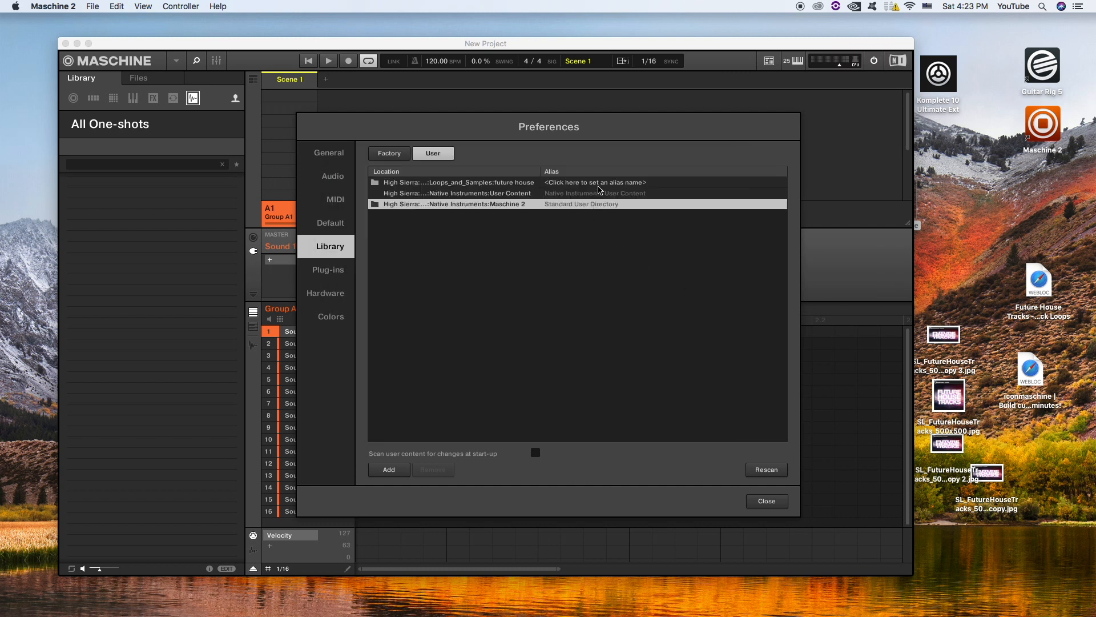
{"action": "left_click", "coordinate": [598, 185]}
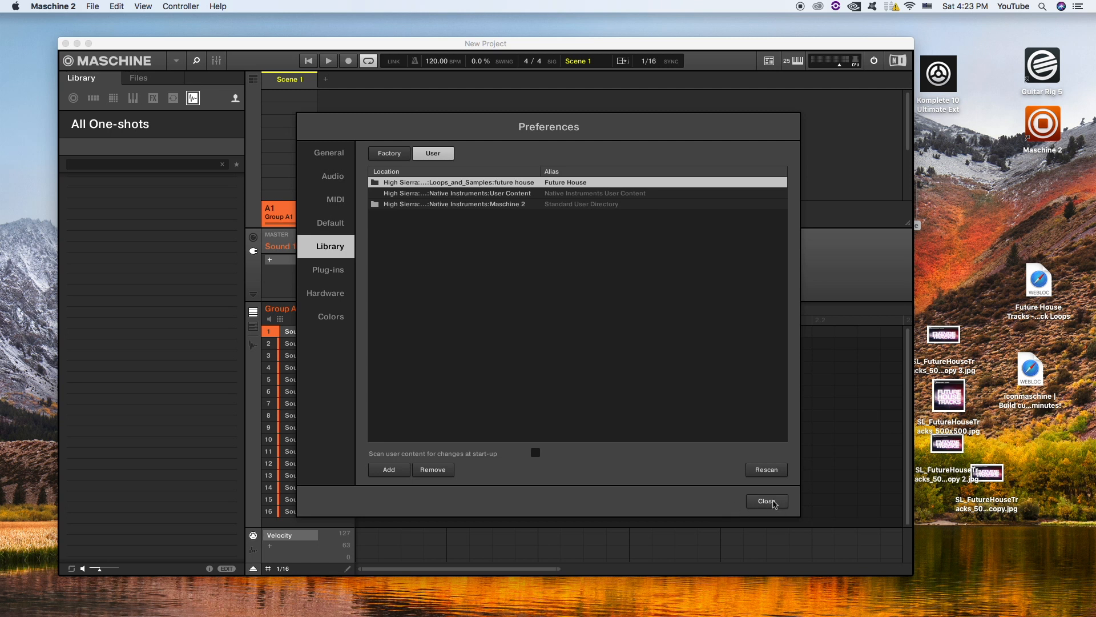
{"action": "left_click", "coordinate": [772, 502]}
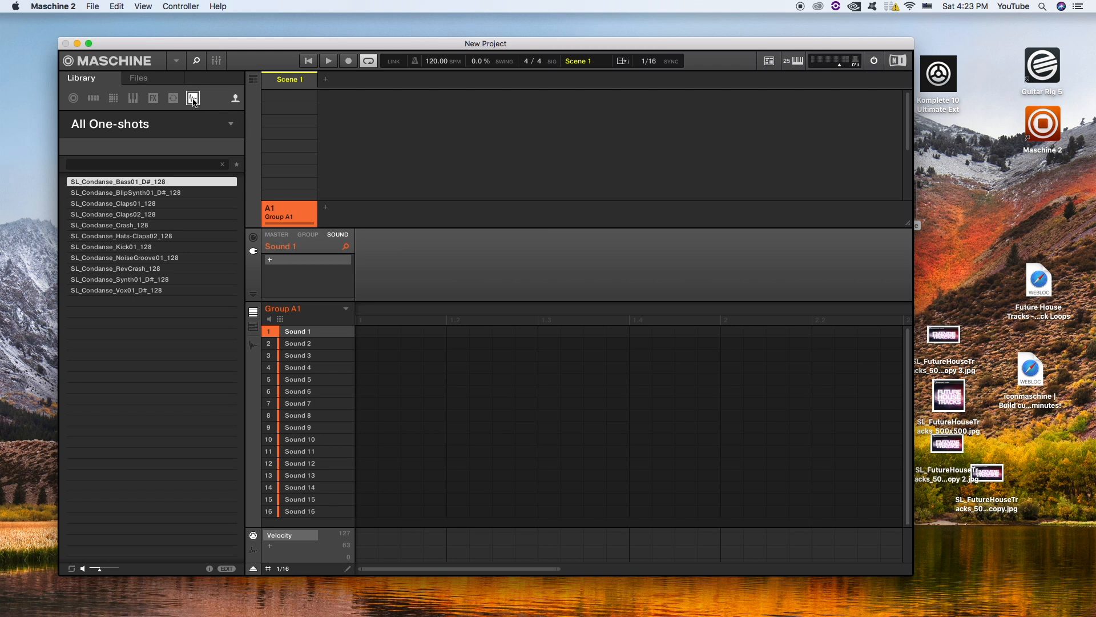
Step: Show the user loops in the library browser and open the product selection to examine the future house artwork
{"action": "left_click", "coordinate": [236, 101]}
{"action": "left_click", "coordinate": [236, 101]}
{"action": "left_click", "coordinate": [173, 99]}
{"action": "left_click", "coordinate": [230, 125]}
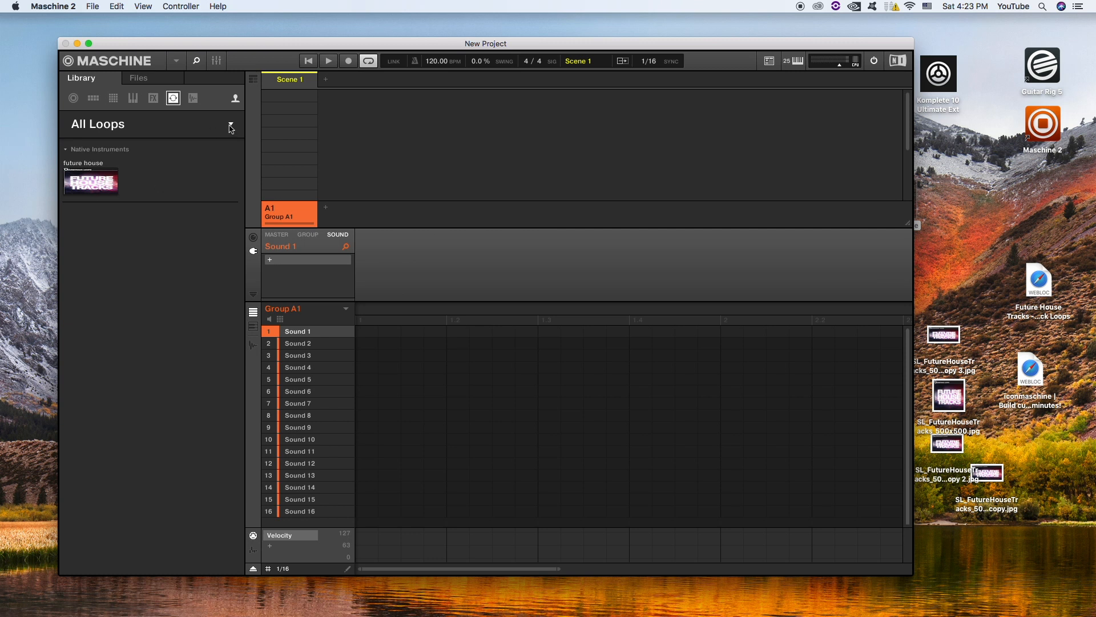
Step: Compare the user loops and one-shots, and examine the future house tile in the one-shots' product selection
{"action": "left_click", "coordinate": [194, 100]}
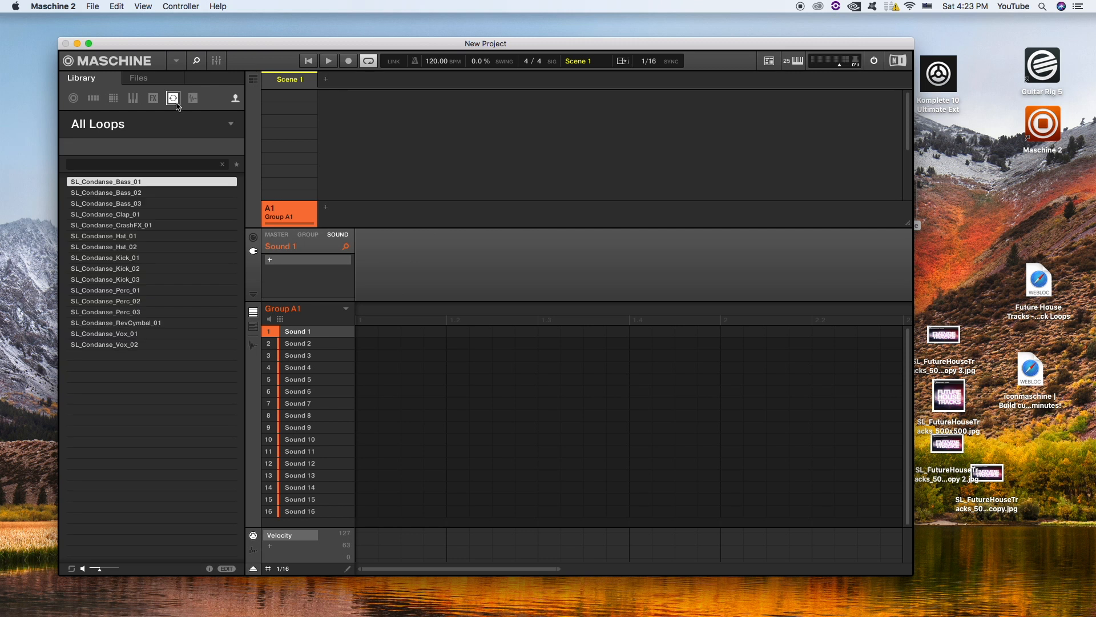
{"action": "left_click", "coordinate": [193, 98]}
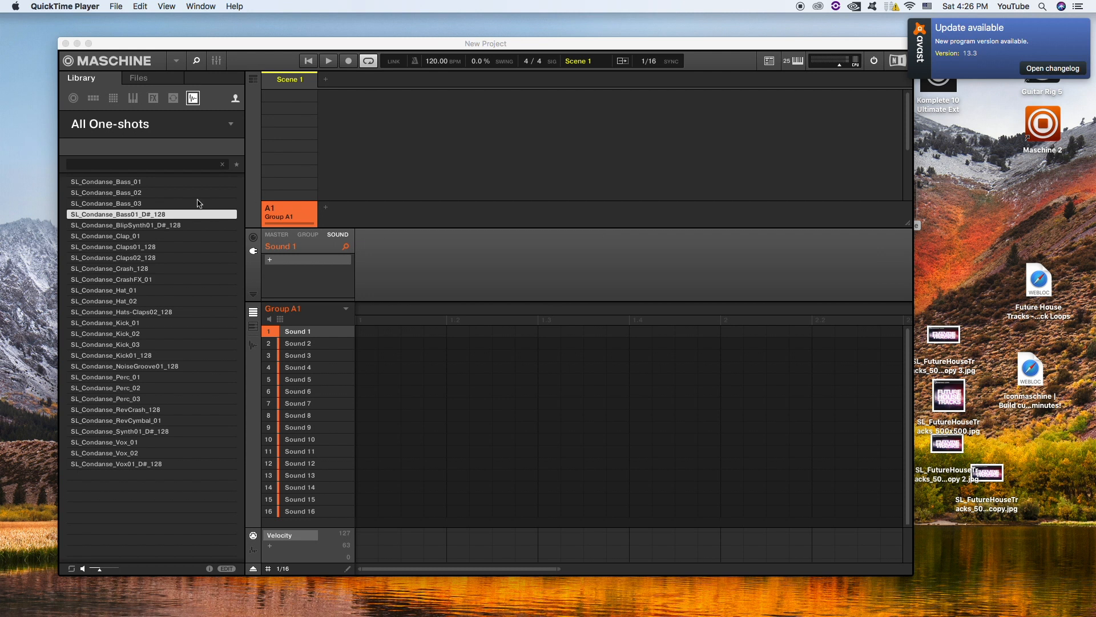
{"action": "left_click", "coordinate": [228, 127]}
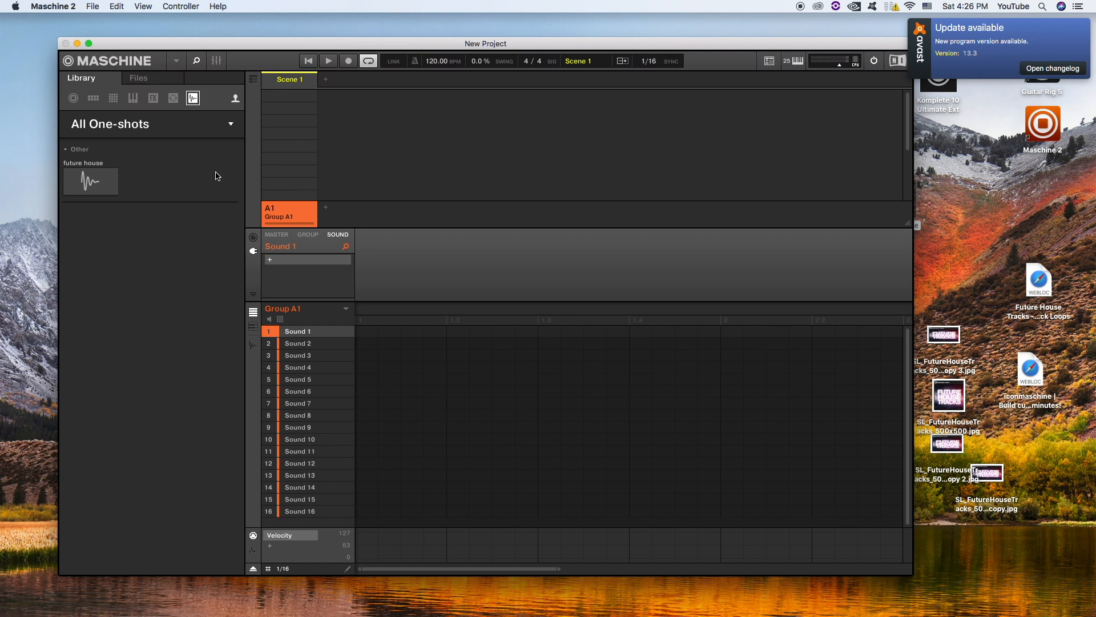
{"action": "left_click", "coordinate": [174, 101]}
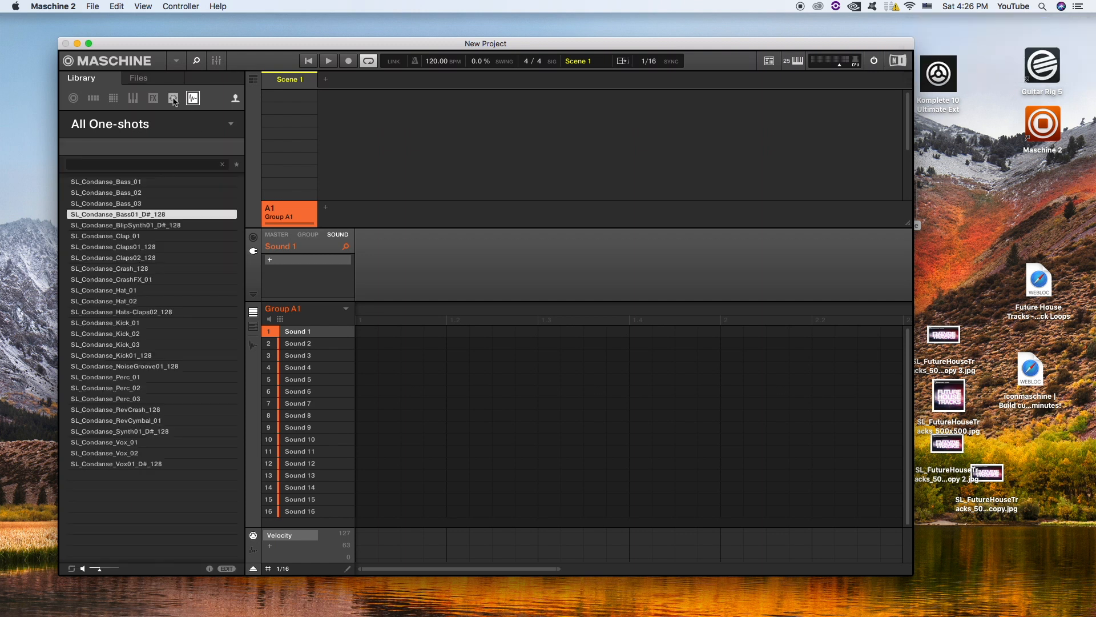
{"action": "left_click", "coordinate": [174, 99]}
{"action": "left_click", "coordinate": [192, 99]}
{"action": "left_click", "coordinate": [230, 125]}
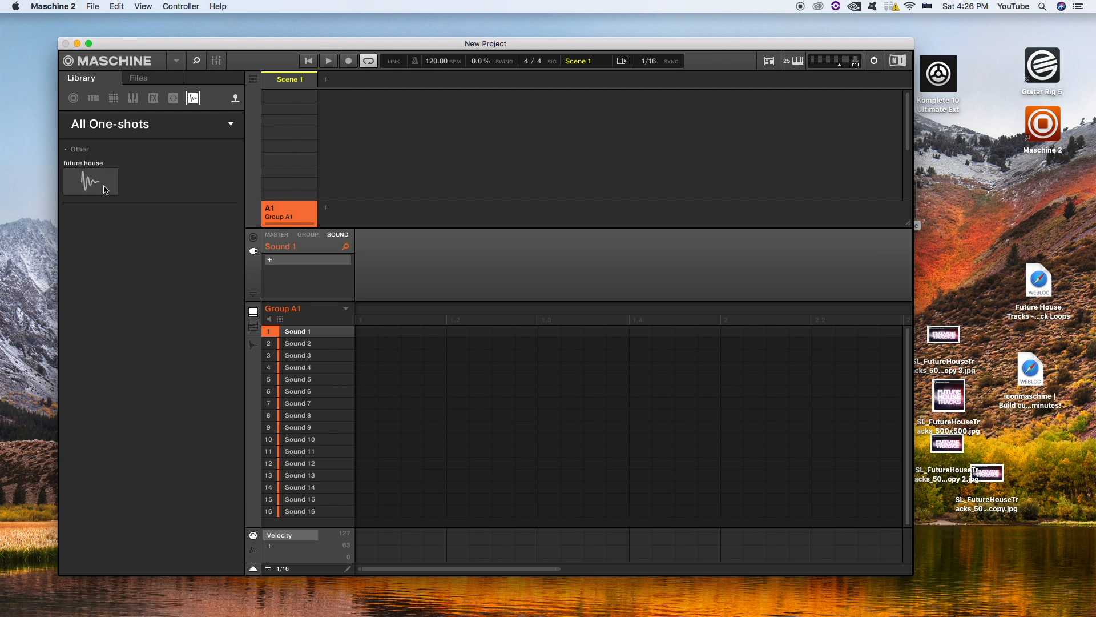
Step: Open the future house product in the one-shots and audition several samples, including SL_Condanse_Perc_03 and SL_Condanse_RevCrash_128
{"action": "left_click", "coordinate": [106, 191]}
{"action": "left_click", "coordinate": [119, 249]}
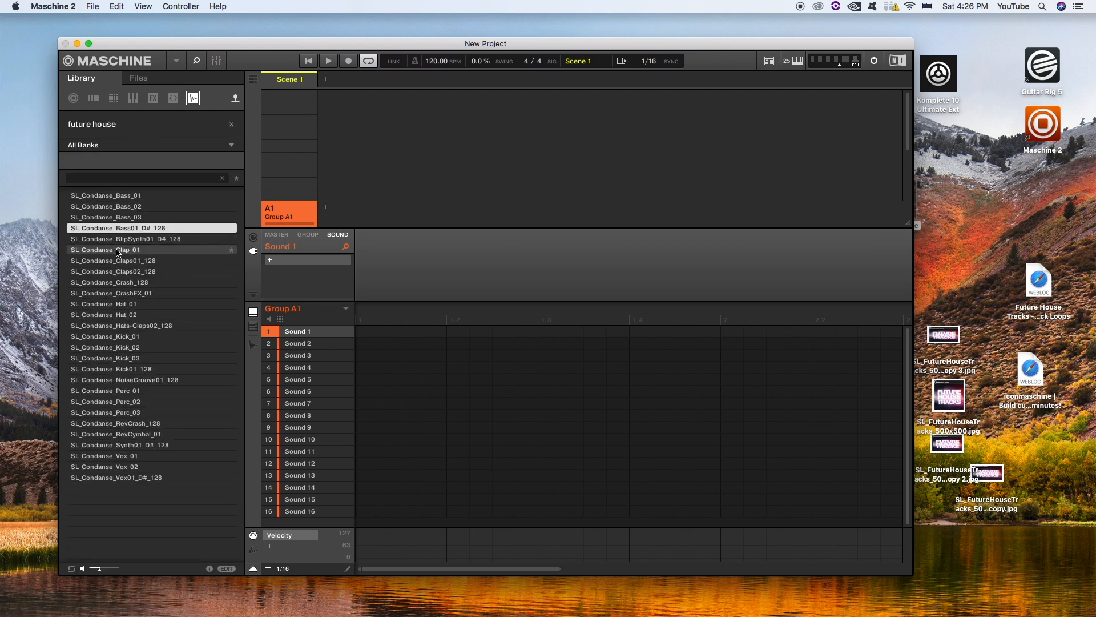
{"action": "left_click", "coordinate": [131, 305]}
{"action": "left_click", "coordinate": [145, 413]}
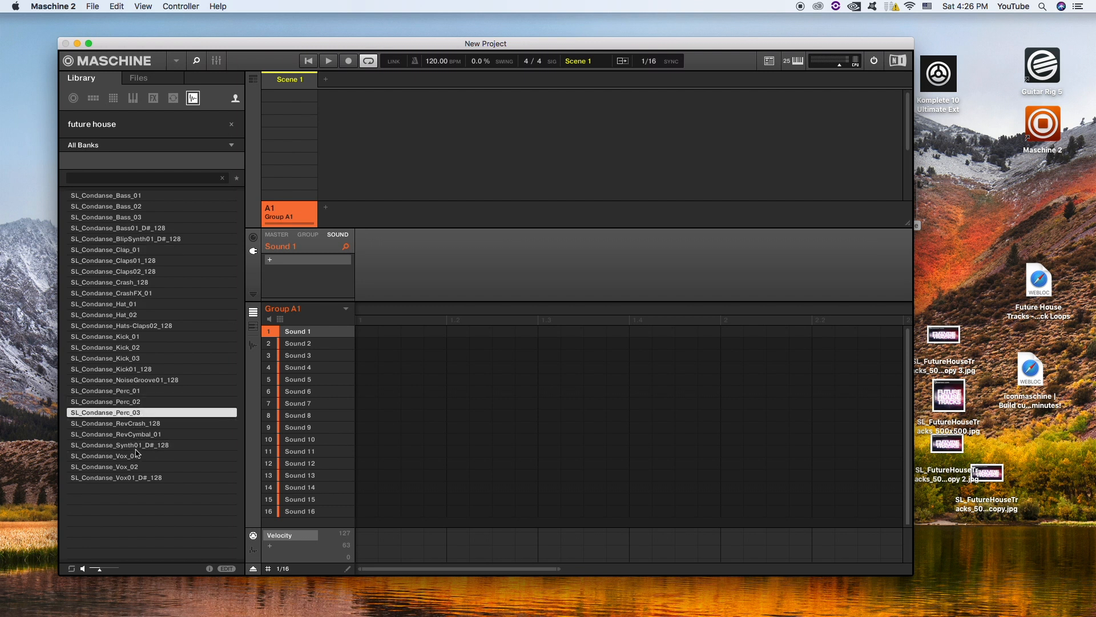
{"action": "left_click", "coordinate": [167, 424]}
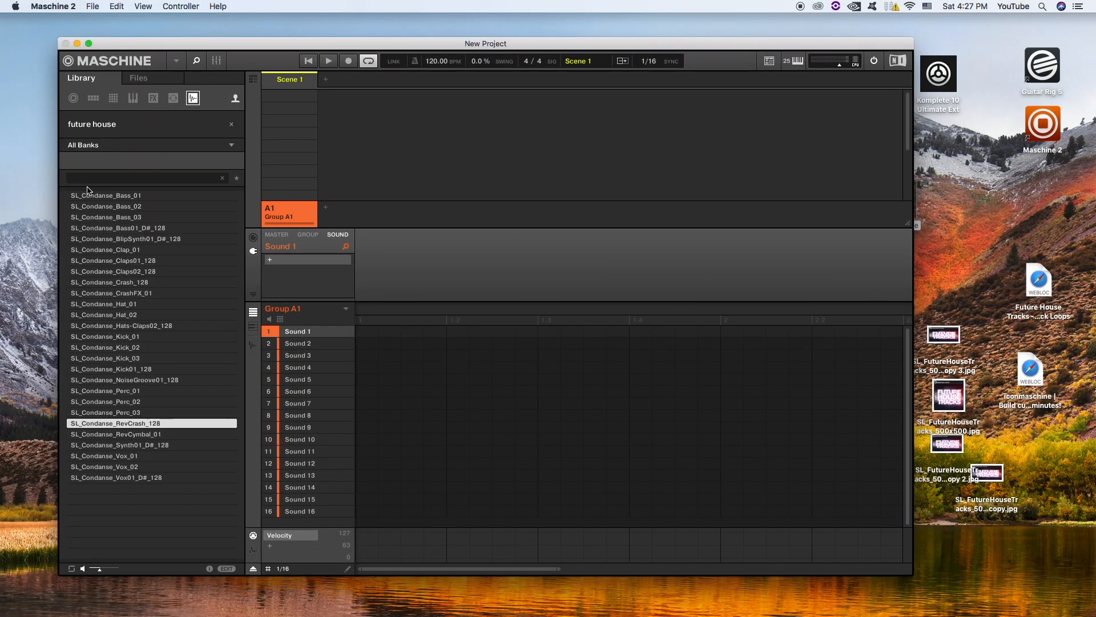
Step: Filter the future house one-shots to the Loops bank, then change the content type of all its samples to Loop and apply it
{"action": "left_click", "coordinate": [233, 147]}
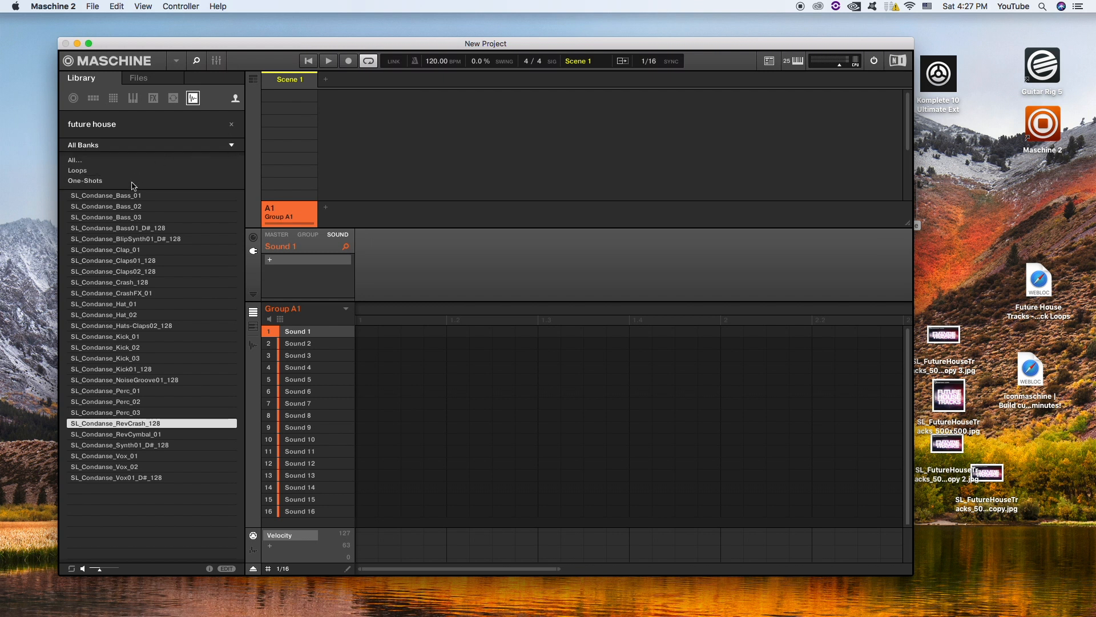
{"action": "left_click", "coordinate": [95, 171]}
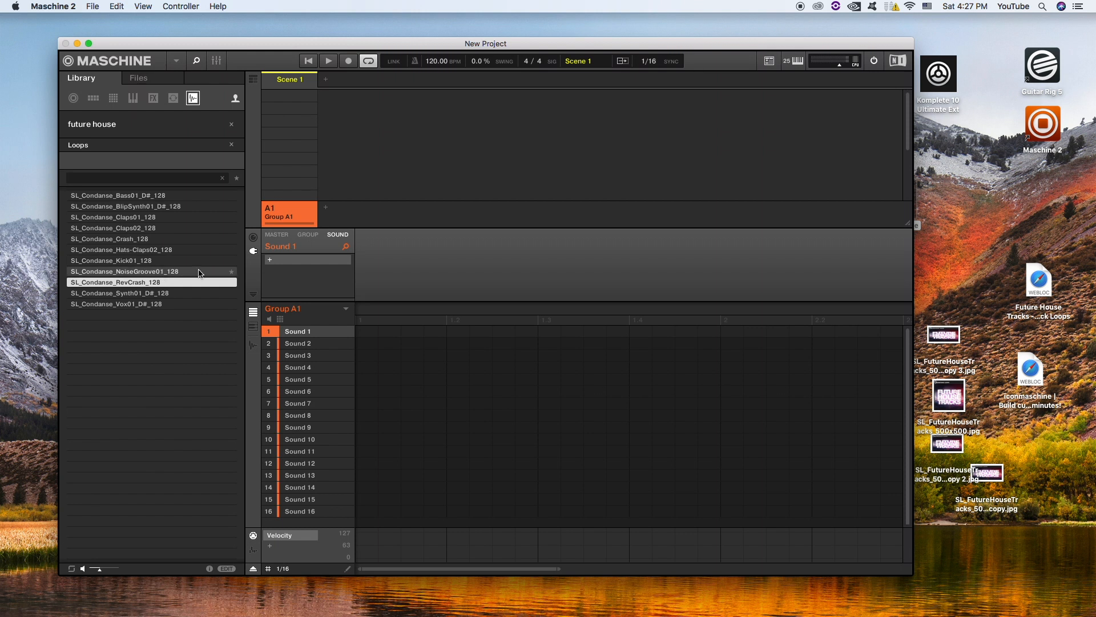
{"action": "left_click", "coordinate": [201, 250]}
{"action": "key", "text": "super+a"}
{"action": "left_click", "coordinate": [228, 568]}
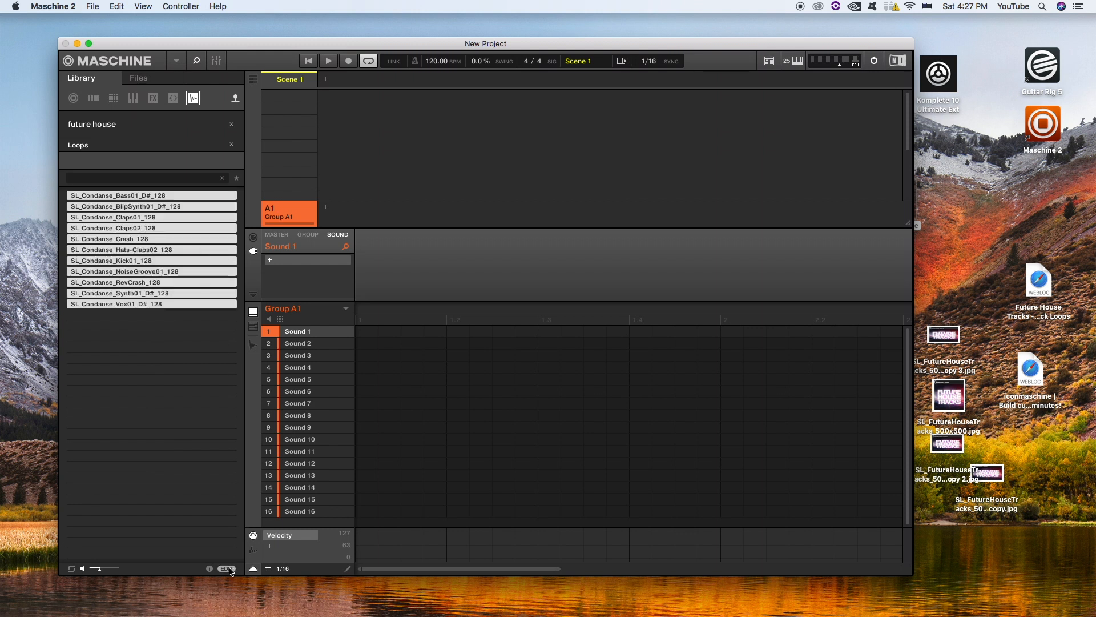
{"action": "left_click", "coordinate": [181, 258]}
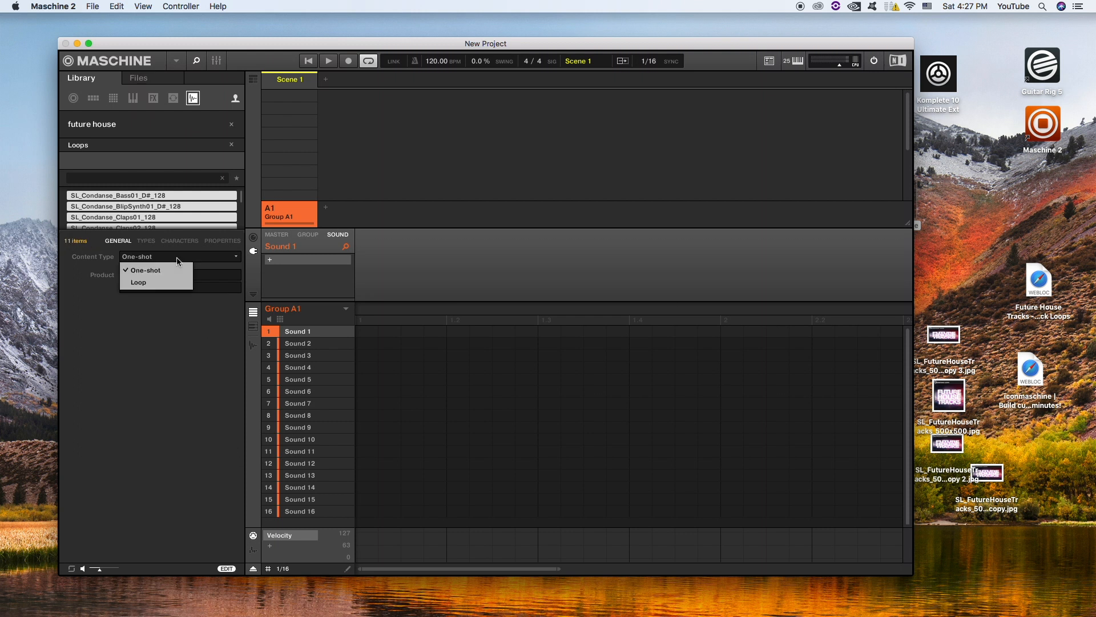
{"action": "left_click", "coordinate": [147, 284]}
{"action": "left_click", "coordinate": [202, 569]}
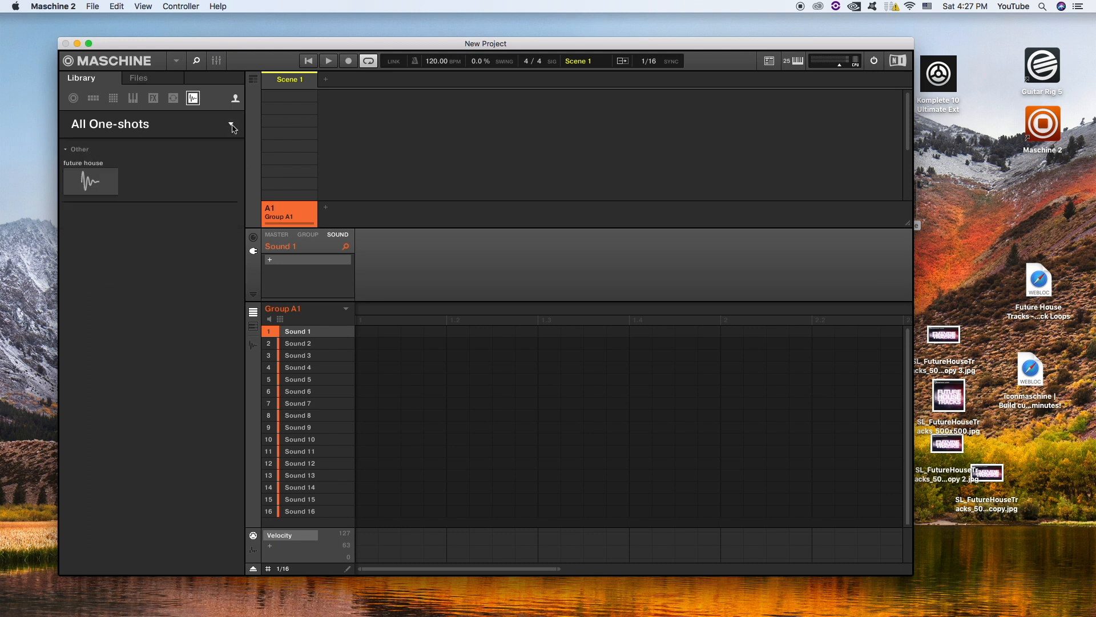
Step: Show the future house One-Shots bank and close the tag editor to examine the remaining one-shot samples
{"action": "left_click", "coordinate": [194, 99]}
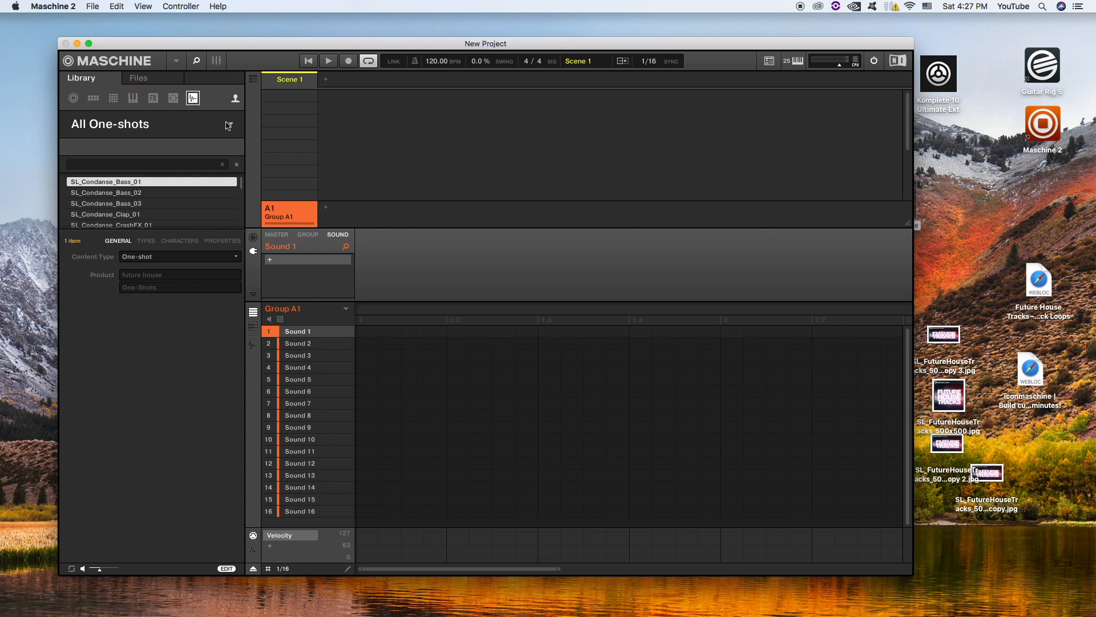
{"action": "left_click", "coordinate": [232, 145]}
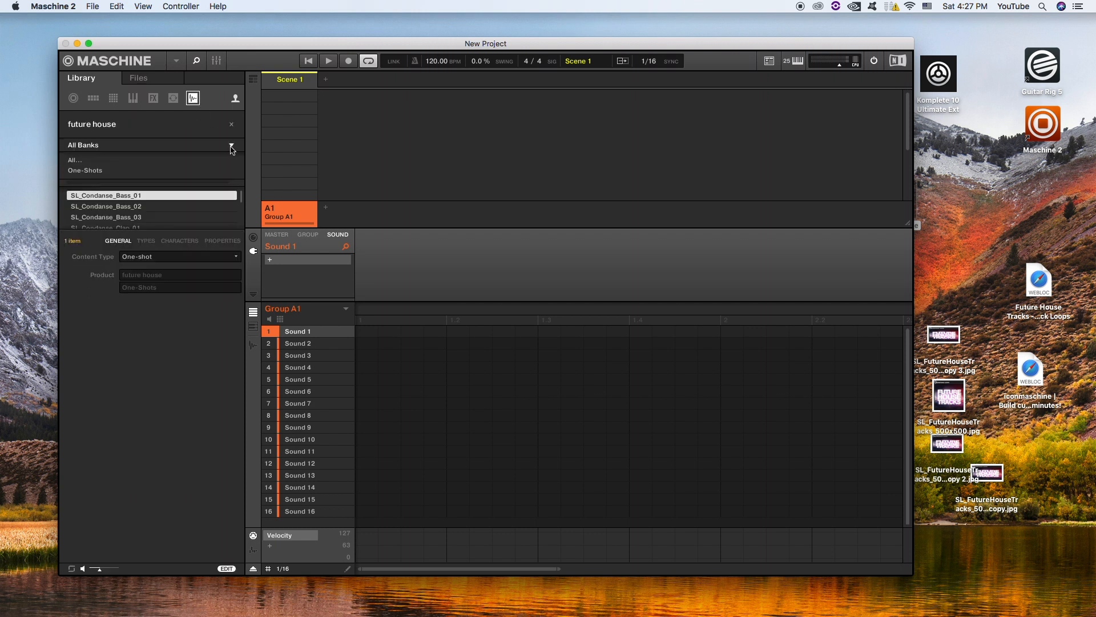
{"action": "left_click", "coordinate": [86, 171]}
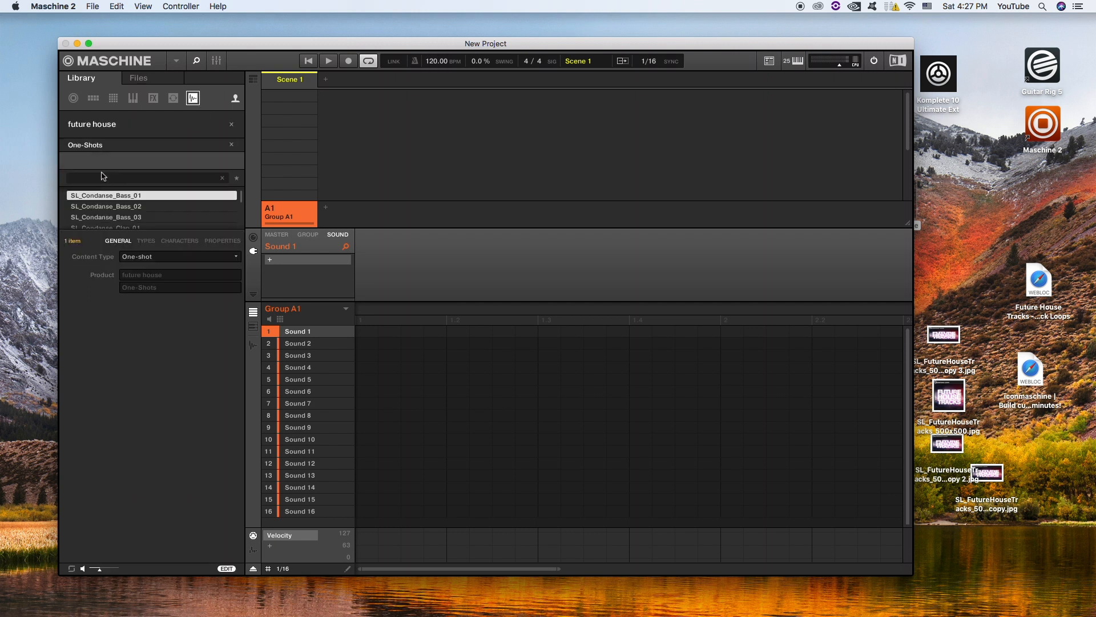
{"action": "left_click", "coordinate": [227, 568]}
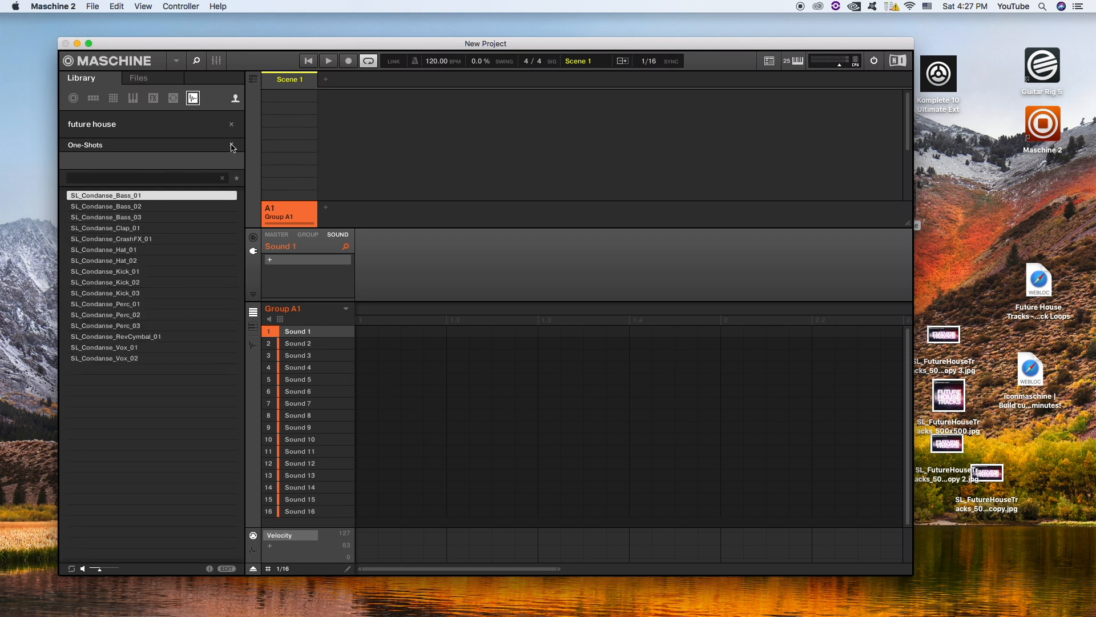
Step: Compare the sample lists of the loops and one-shots, and examine the future house tile in each product selection
{"action": "left_click", "coordinate": [231, 123]}
{"action": "left_click", "coordinate": [174, 99]}
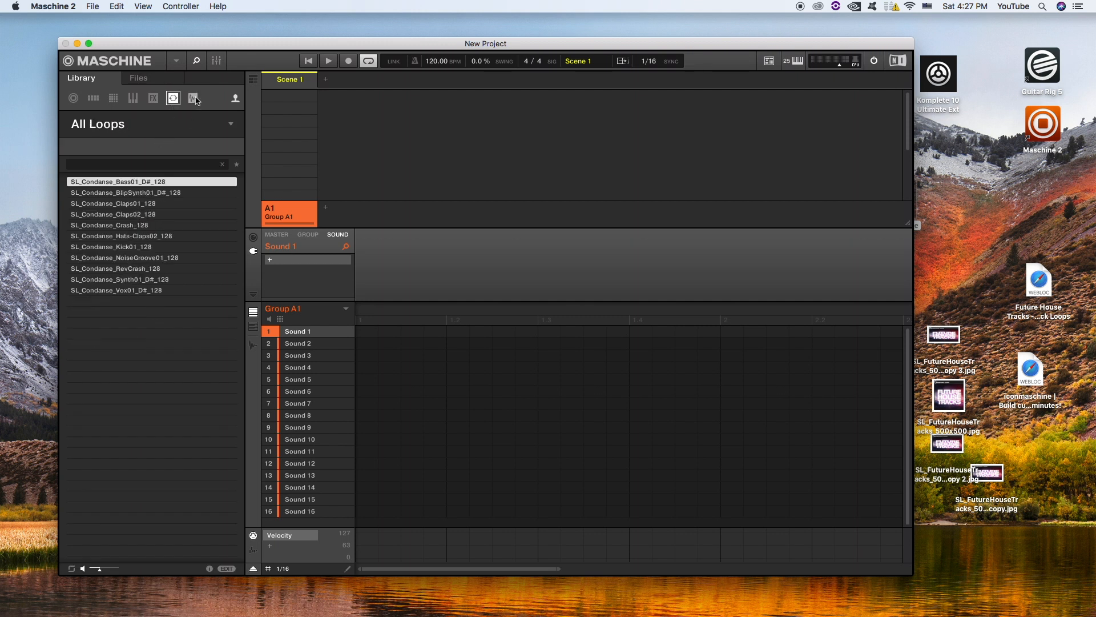
{"action": "left_click", "coordinate": [193, 98]}
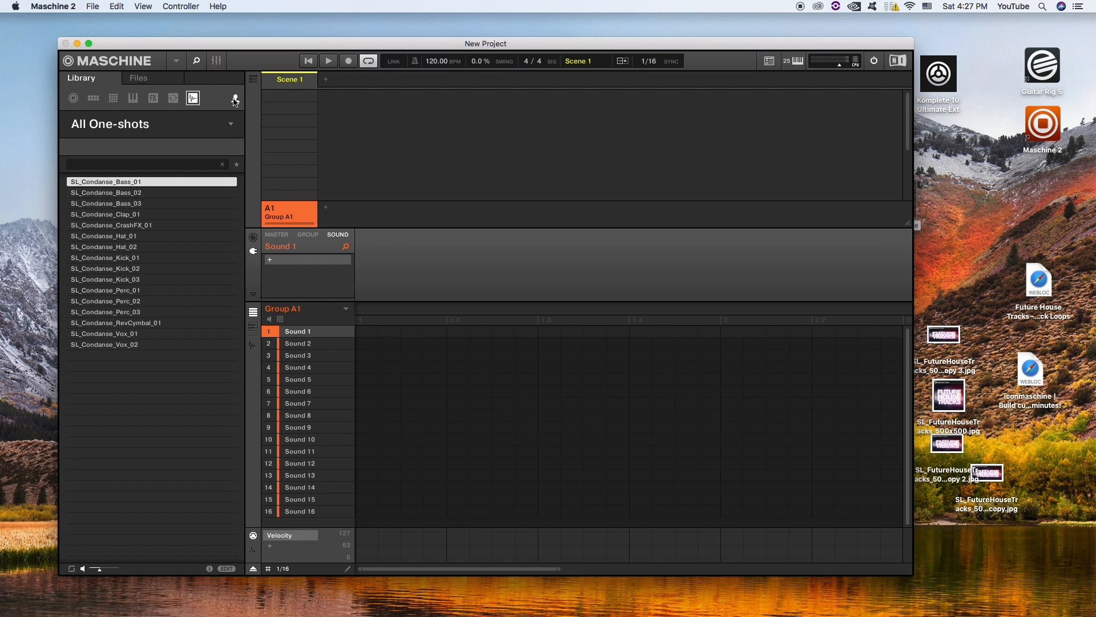
{"action": "left_click", "coordinate": [231, 126]}
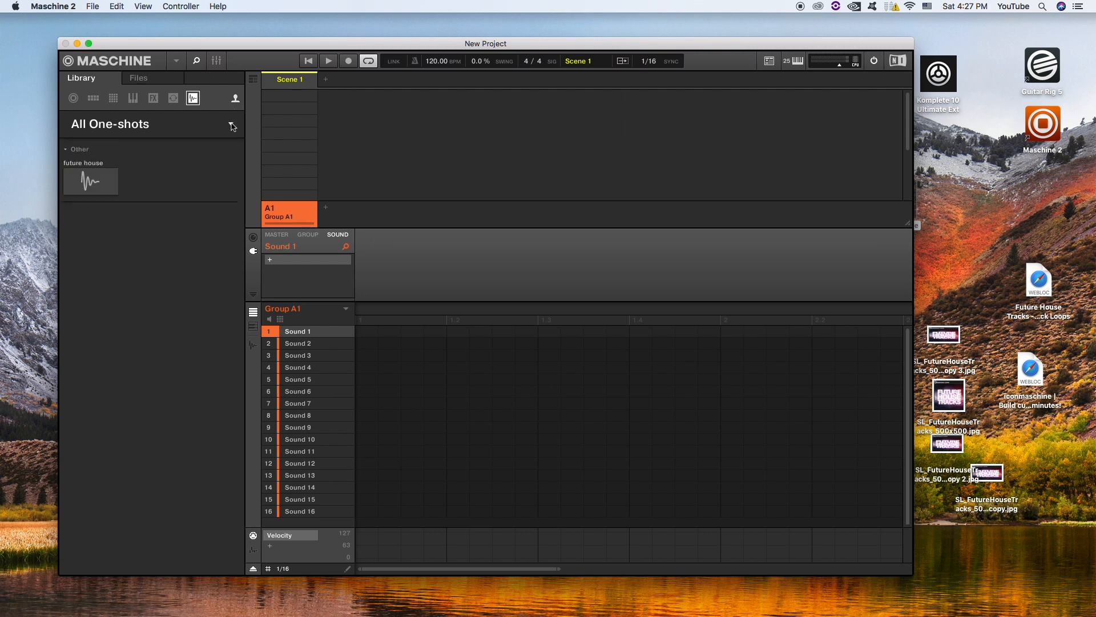
{"action": "left_click", "coordinate": [174, 98]}
{"action": "left_click", "coordinate": [233, 124]}
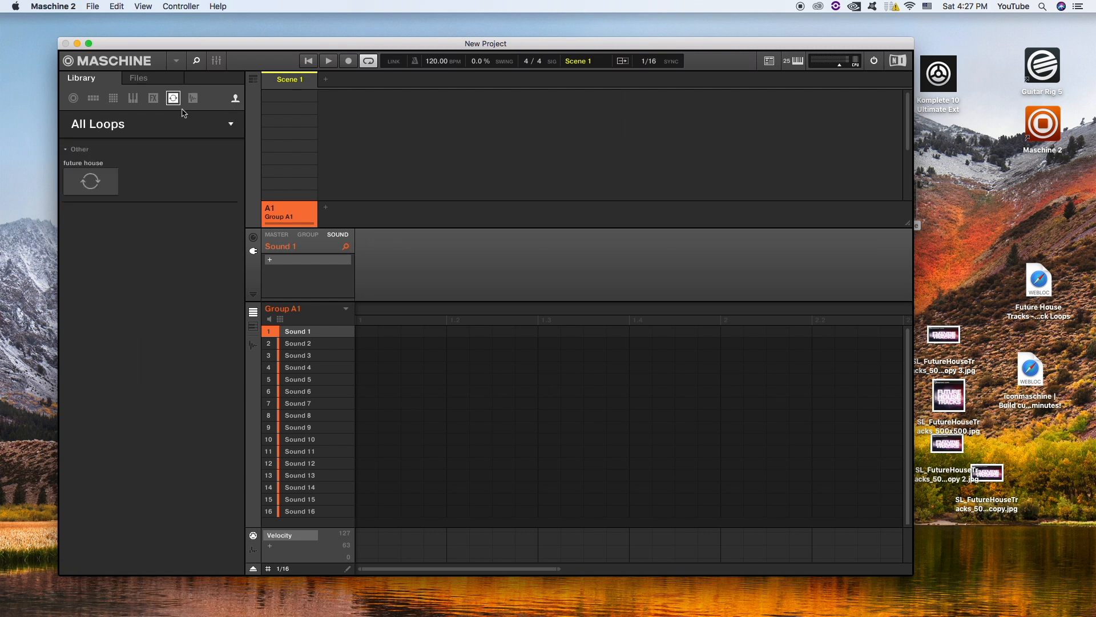
Step: Set the vendor of all future house loops to Native Instruments, apply it, and check the artwork in the loops' product selection
{"action": "left_click", "coordinate": [98, 183]}
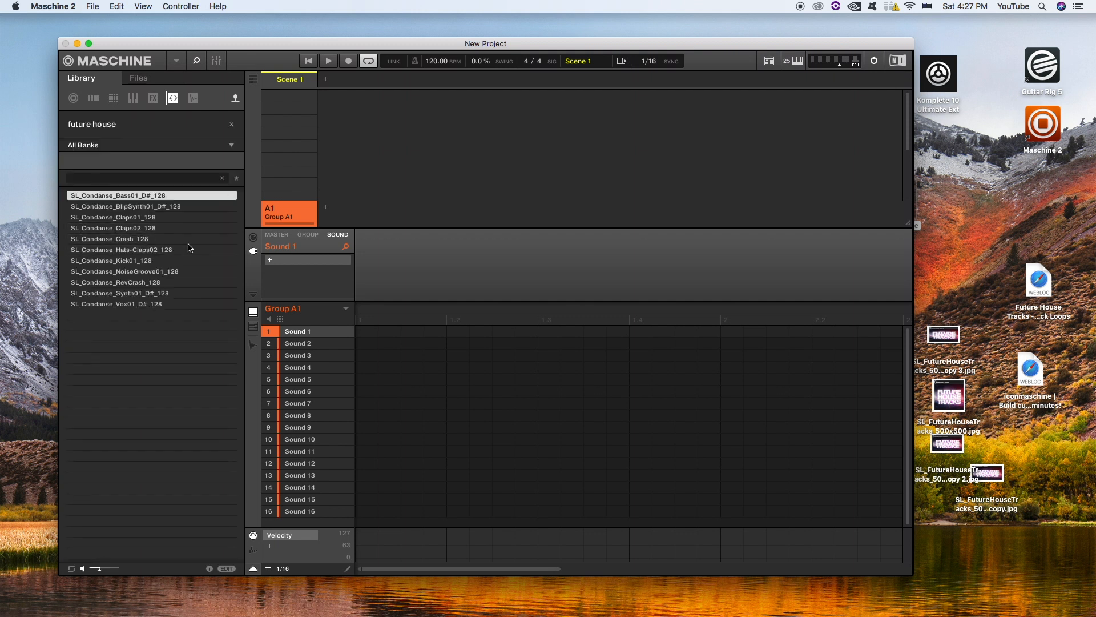
{"action": "key", "text": "super+a"}
{"action": "left_click", "coordinate": [225, 568]}
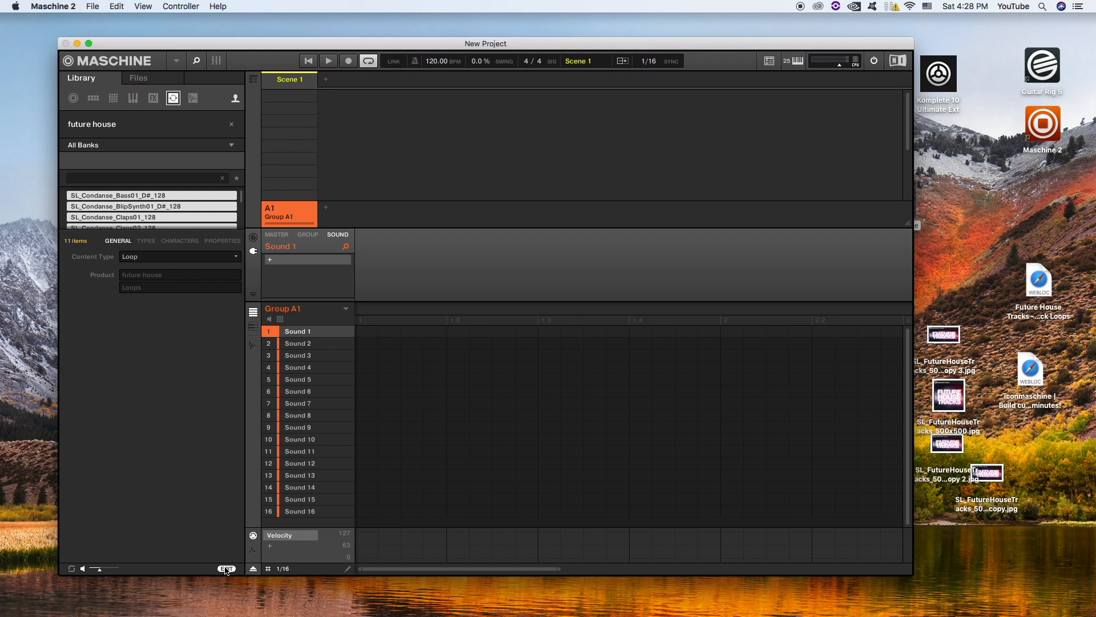
{"action": "left_click", "coordinate": [223, 240]}
{"action": "left_click", "coordinate": [169, 257]}
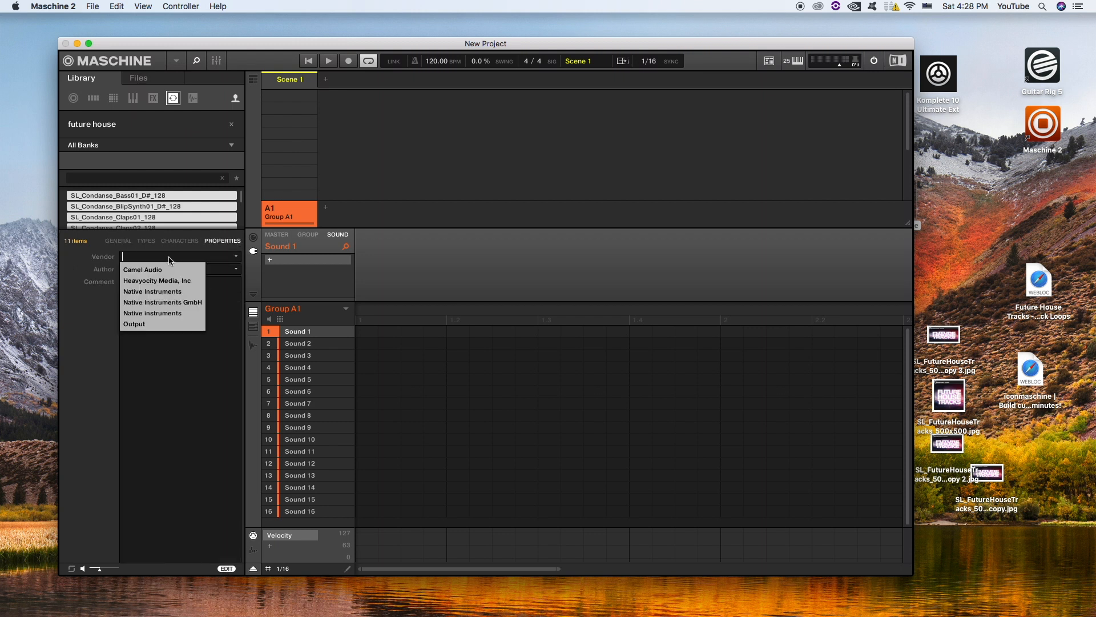
{"action": "left_click", "coordinate": [162, 291]}
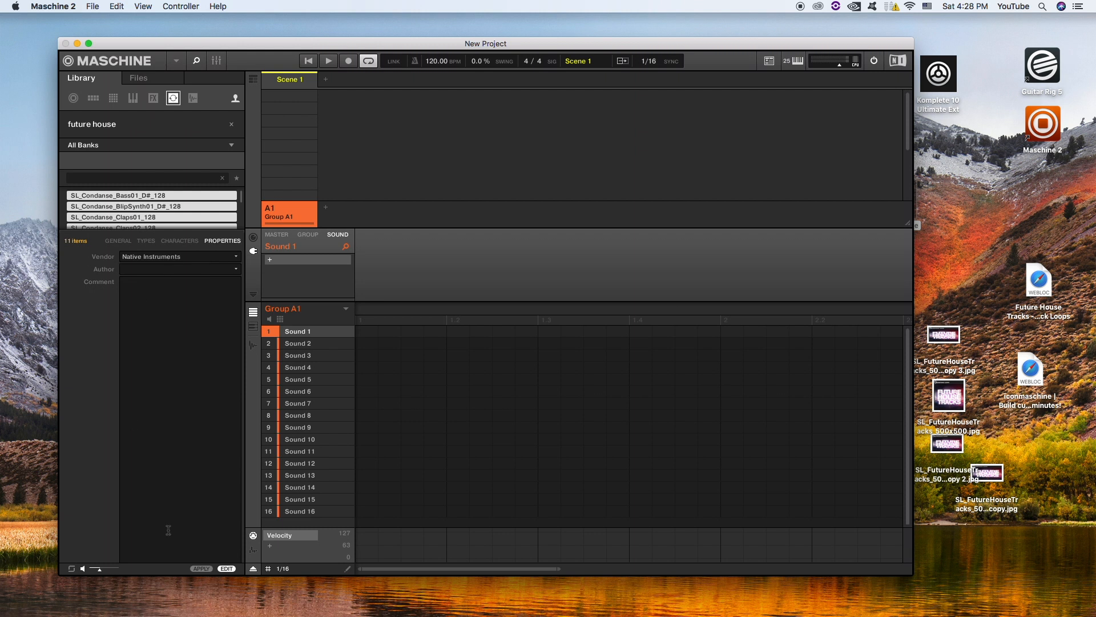
{"action": "left_click", "coordinate": [199, 569]}
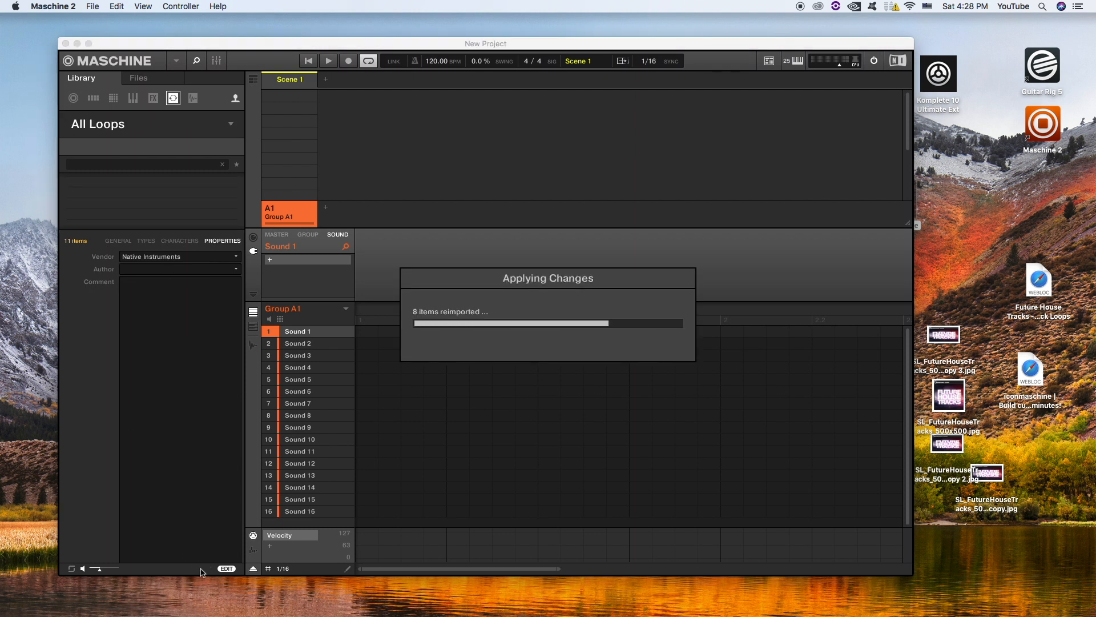
{"action": "left_click", "coordinate": [232, 124]}
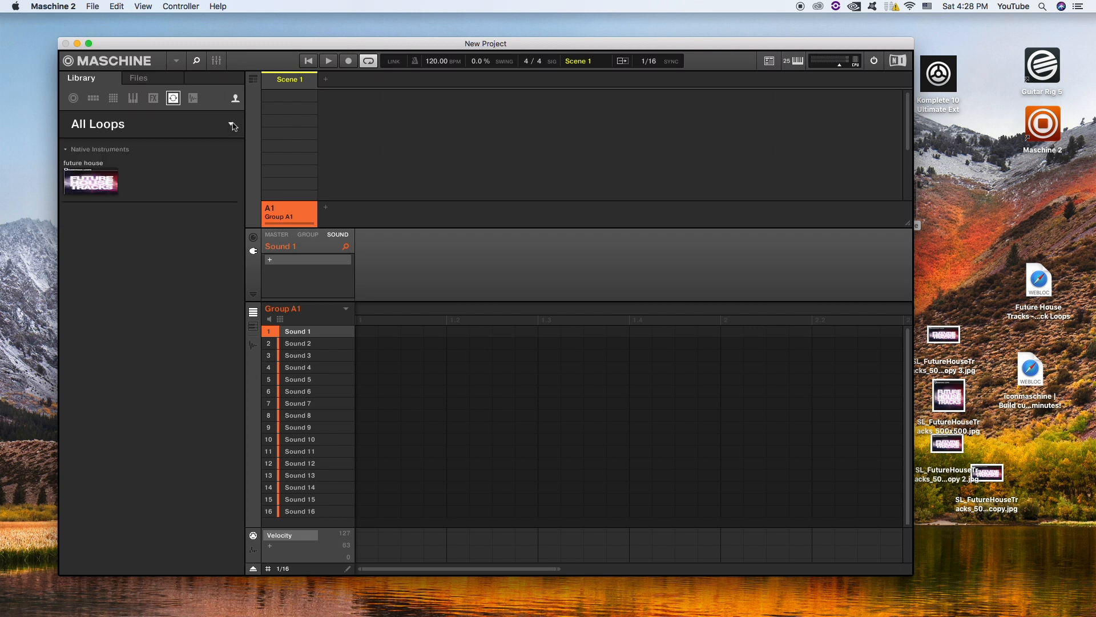
{"action": "left_click", "coordinate": [110, 189]}
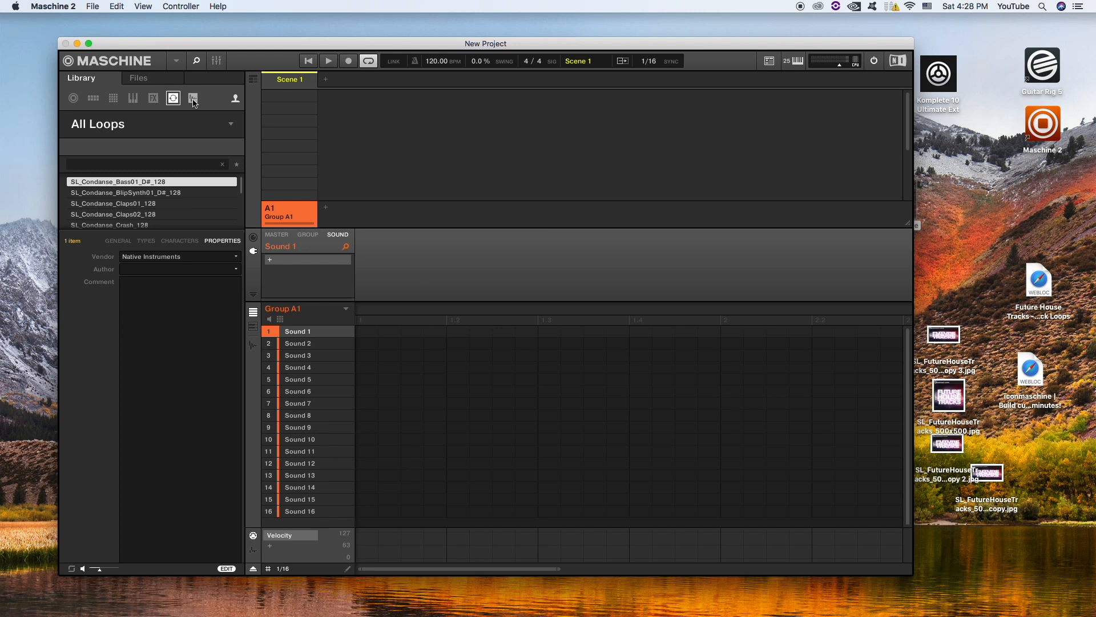
Step: Set the vendor of all future house one-shots to Native Instruments and apply the change
{"action": "left_click", "coordinate": [193, 98]}
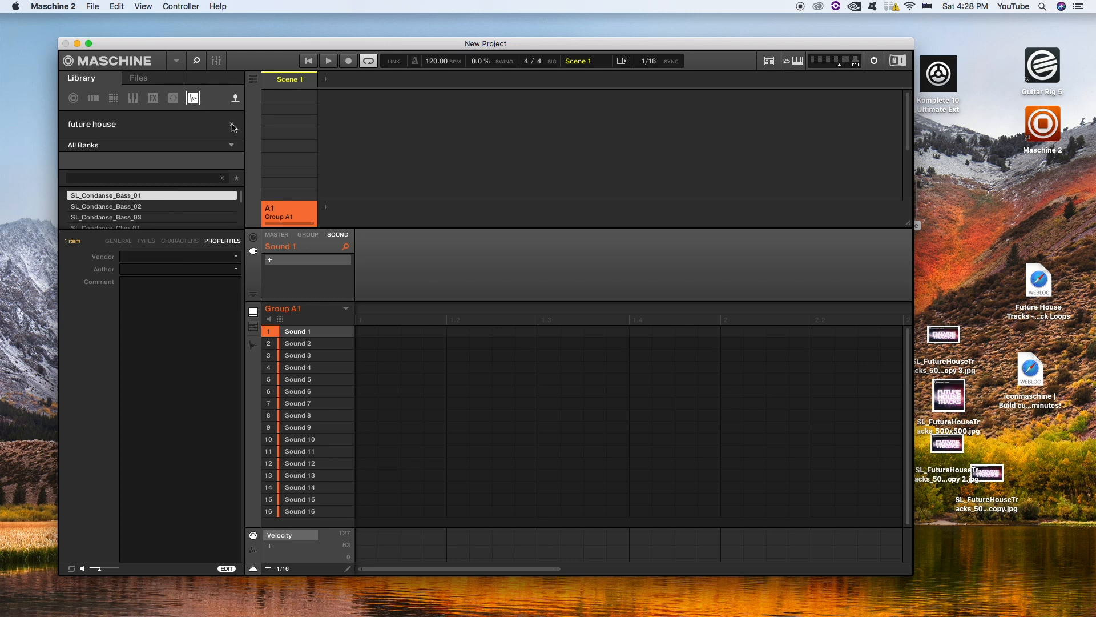
{"action": "left_click", "coordinate": [231, 124]}
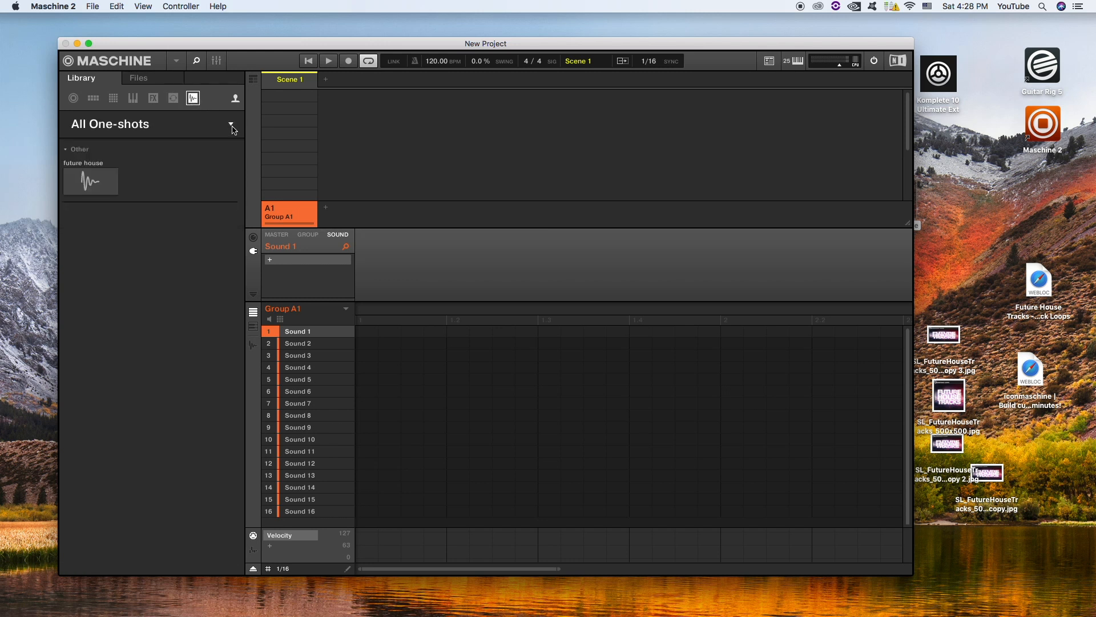
{"action": "left_click", "coordinate": [94, 181]}
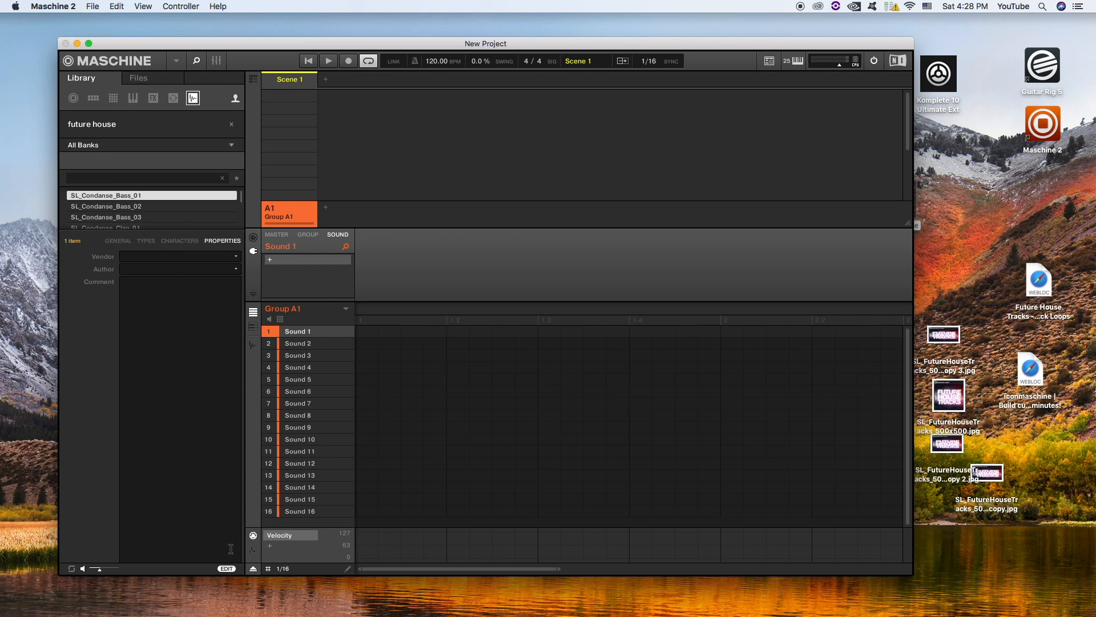
{"action": "left_click", "coordinate": [187, 207]}
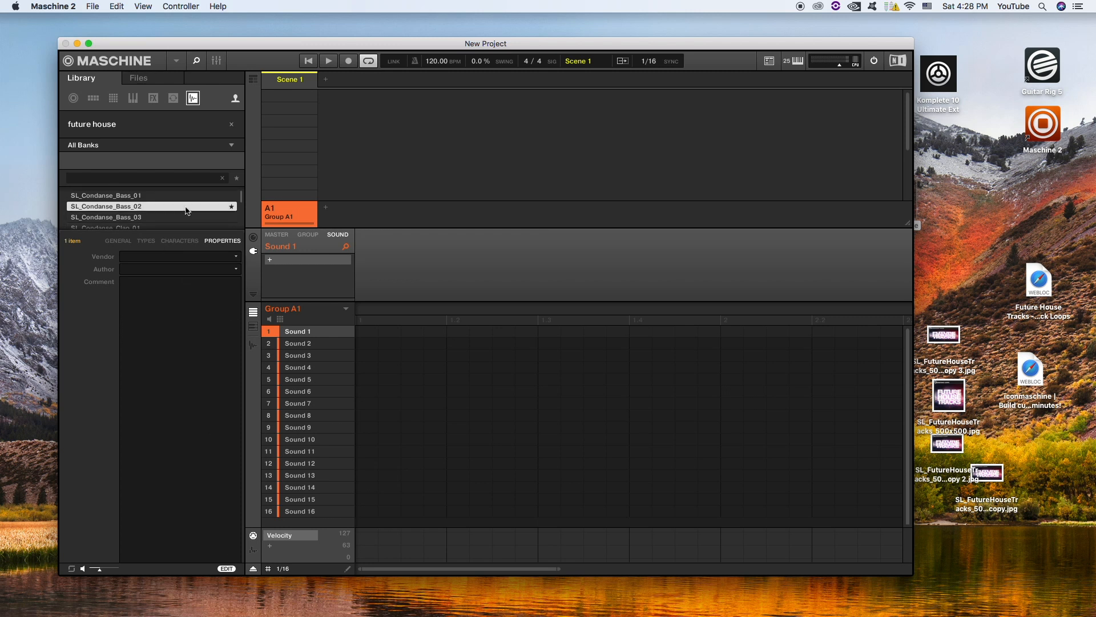
{"action": "key", "text": "super+a"}
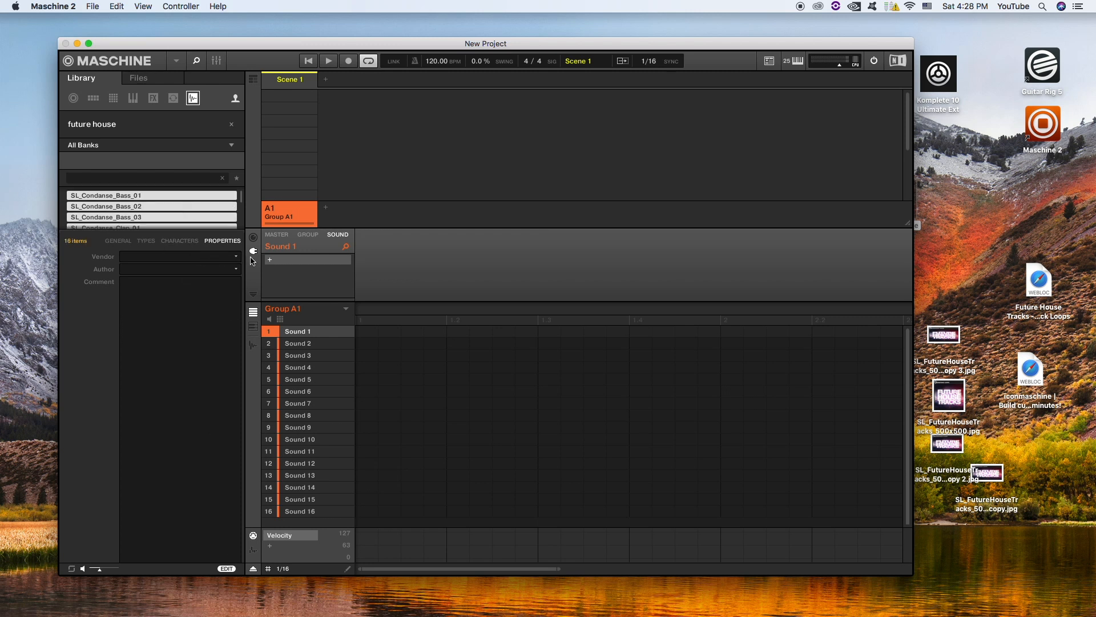
{"action": "left_click", "coordinate": [202, 260]}
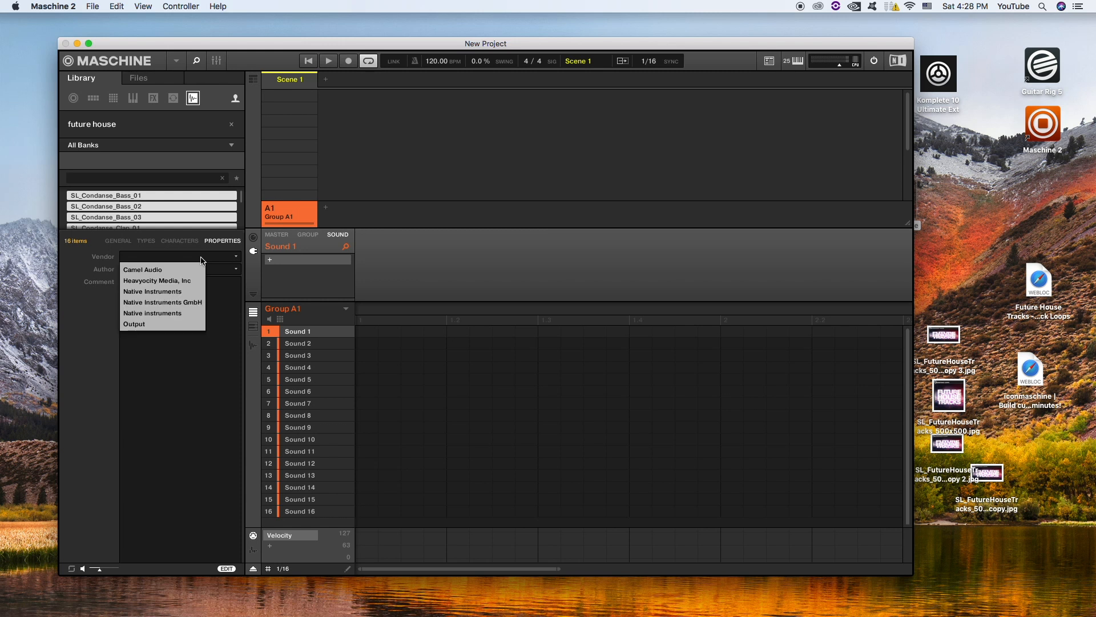
{"action": "left_click", "coordinate": [165, 293]}
{"action": "left_click", "coordinate": [202, 568]}
Step: Examine the future house artwork in the product selections of both the one-shots and the loops
{"action": "left_click", "coordinate": [231, 125]}
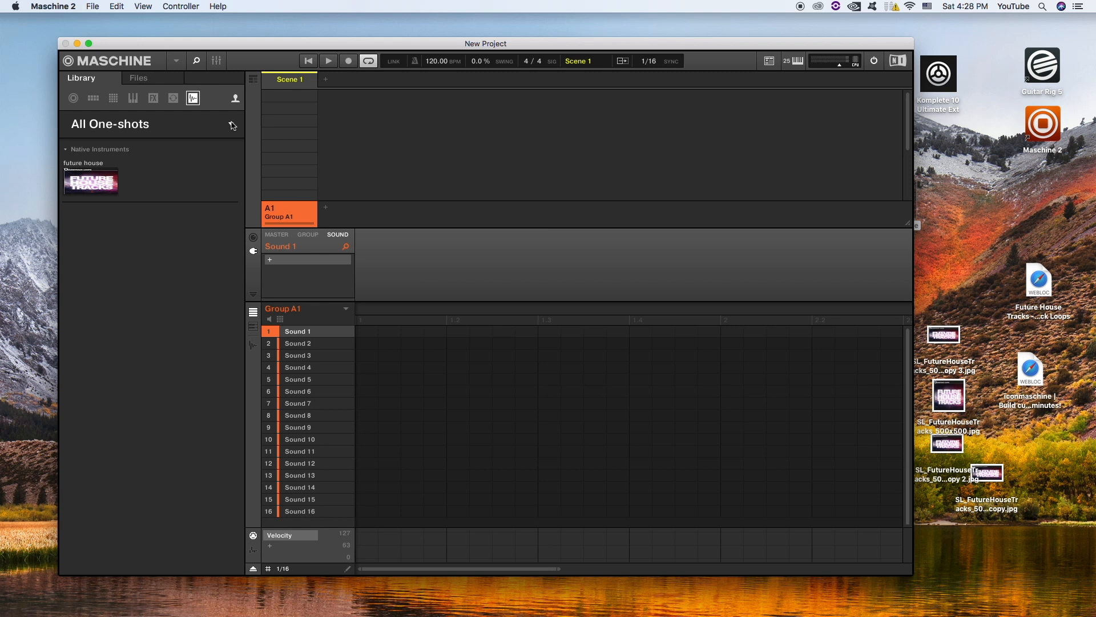
{"action": "left_click", "coordinate": [177, 99]}
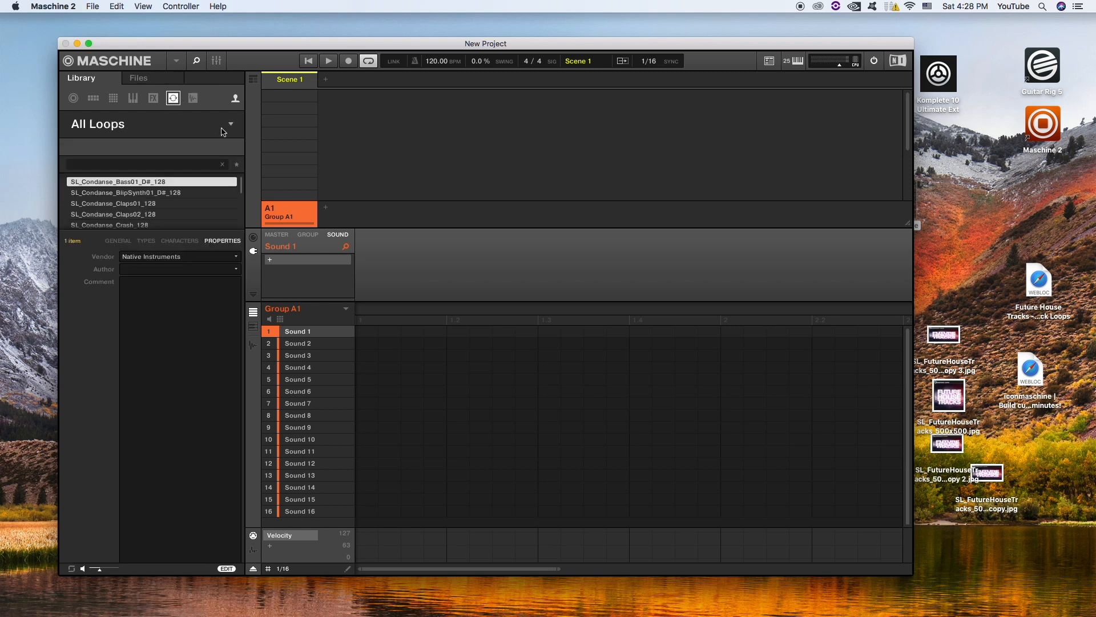
{"action": "left_click", "coordinate": [224, 129]}
{"action": "left_click", "coordinate": [193, 98]}
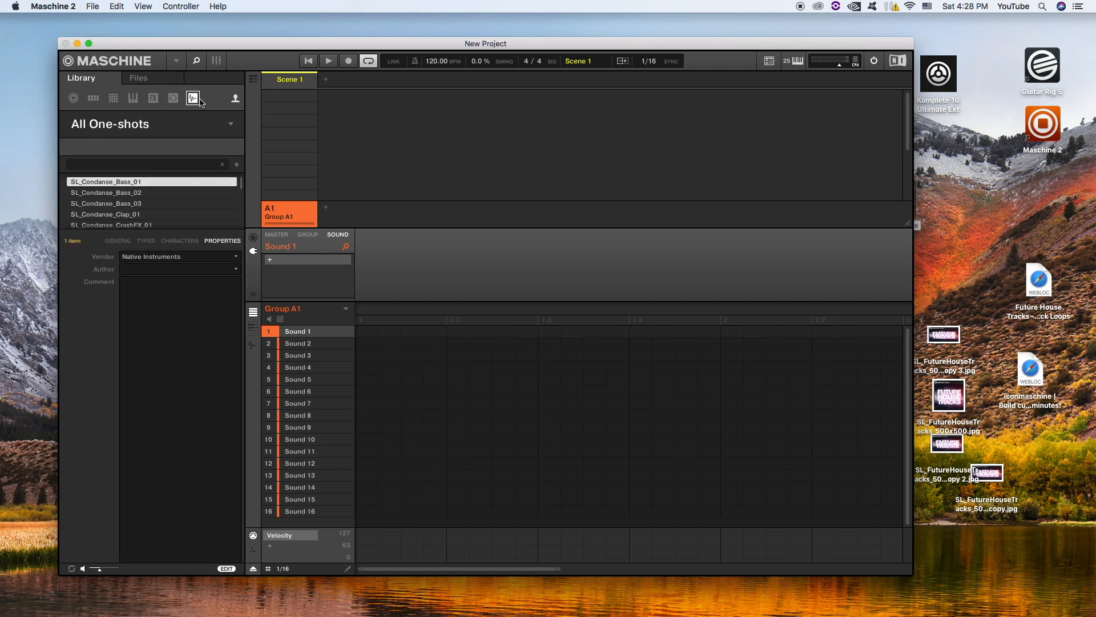
{"action": "left_click", "coordinate": [234, 127]}
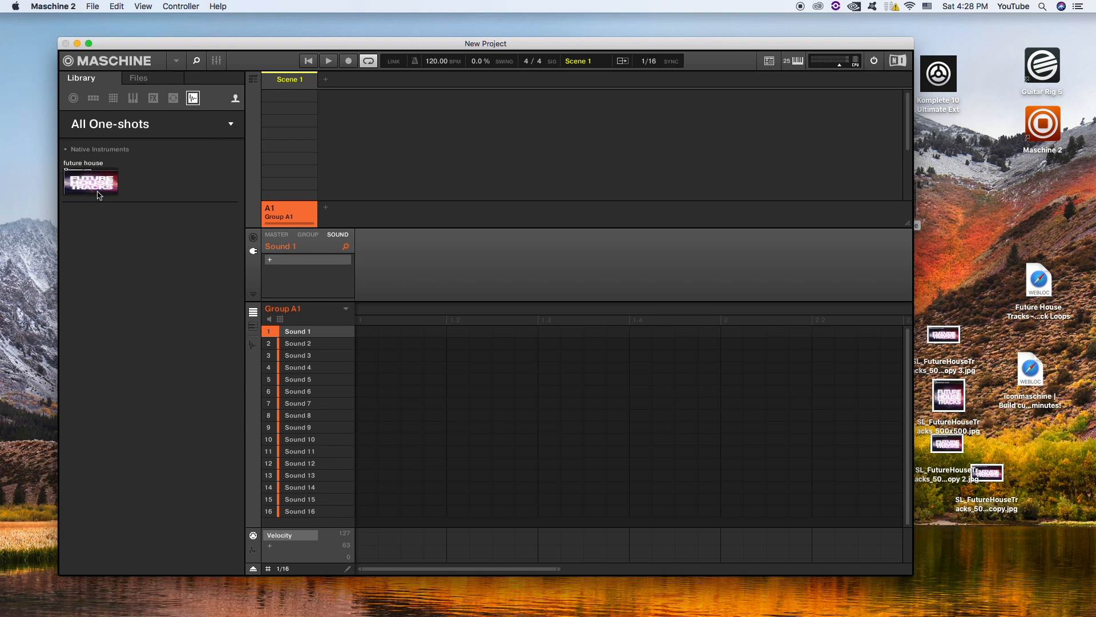
{"action": "left_click", "coordinate": [134, 184]}
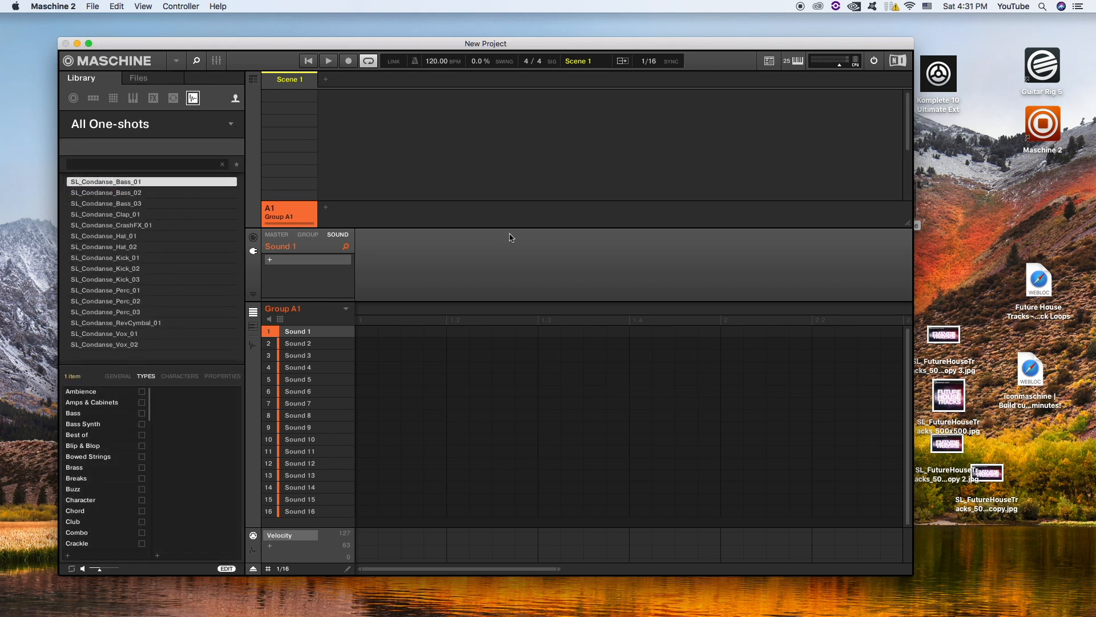
{"action": "left_click", "coordinate": [231, 126]}
{"action": "left_click", "coordinate": [173, 98]}
{"action": "left_click", "coordinate": [229, 124]}
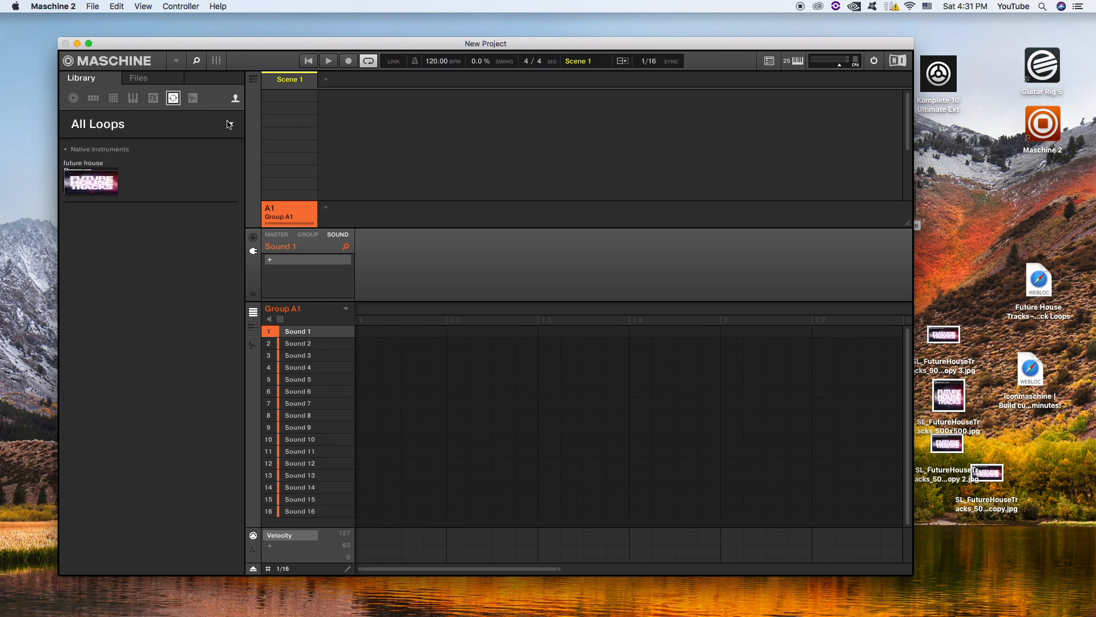
Step: Open the future house loops, mark SL_Condanse_Bass01_D#_128 as Bass, check the available banks, and view the factory loops' type tags
{"action": "left_click", "coordinate": [90, 182]}
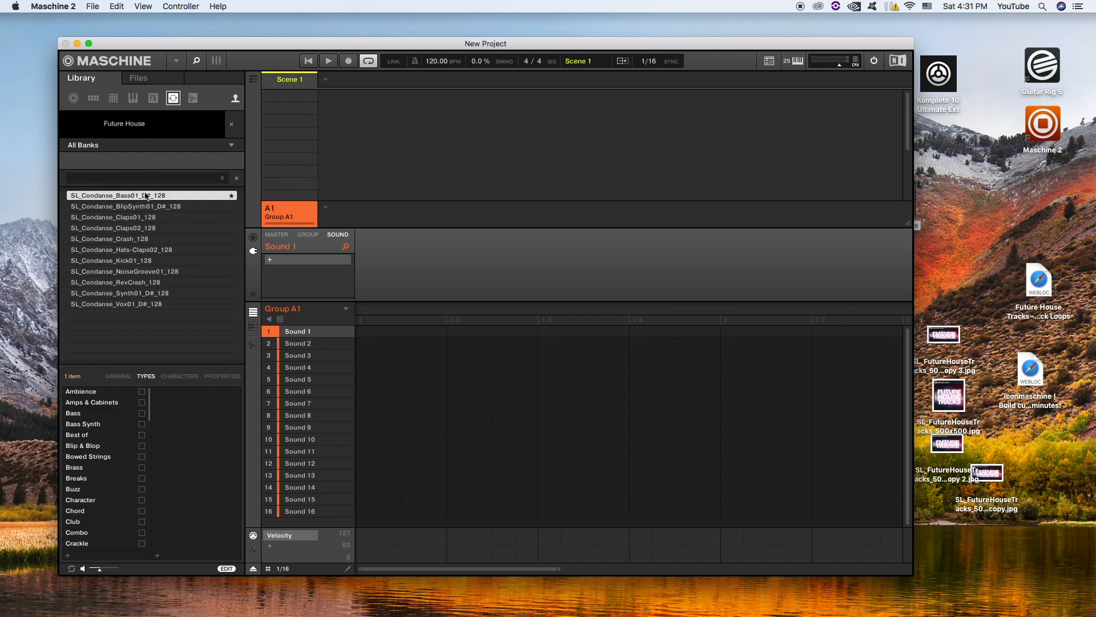
{"action": "left_click", "coordinate": [141, 413]}
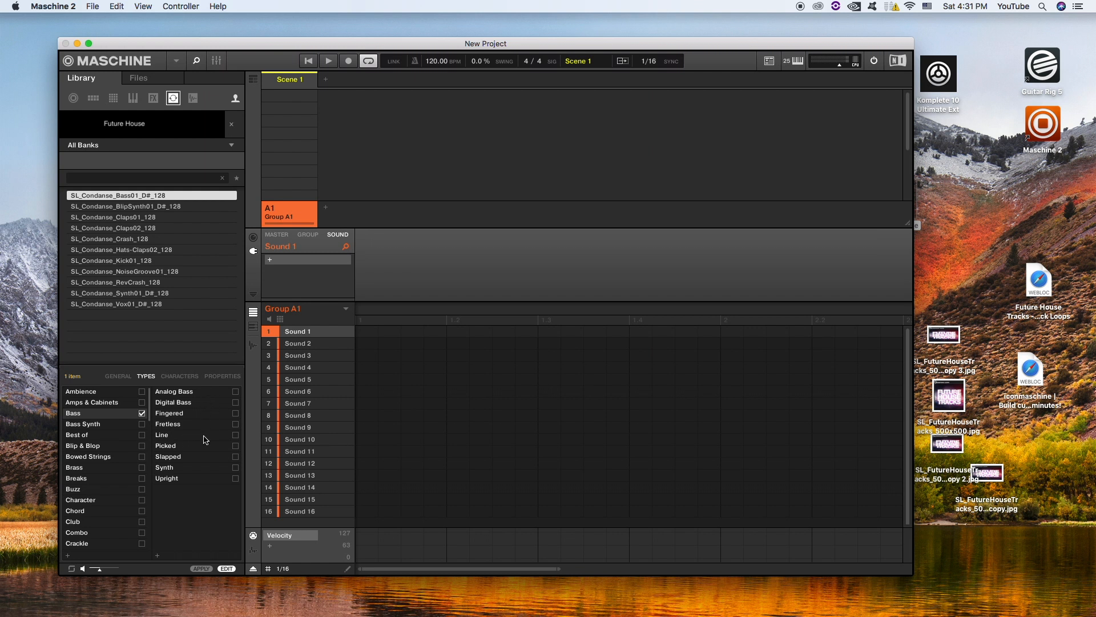
{"action": "left_click", "coordinate": [230, 145]}
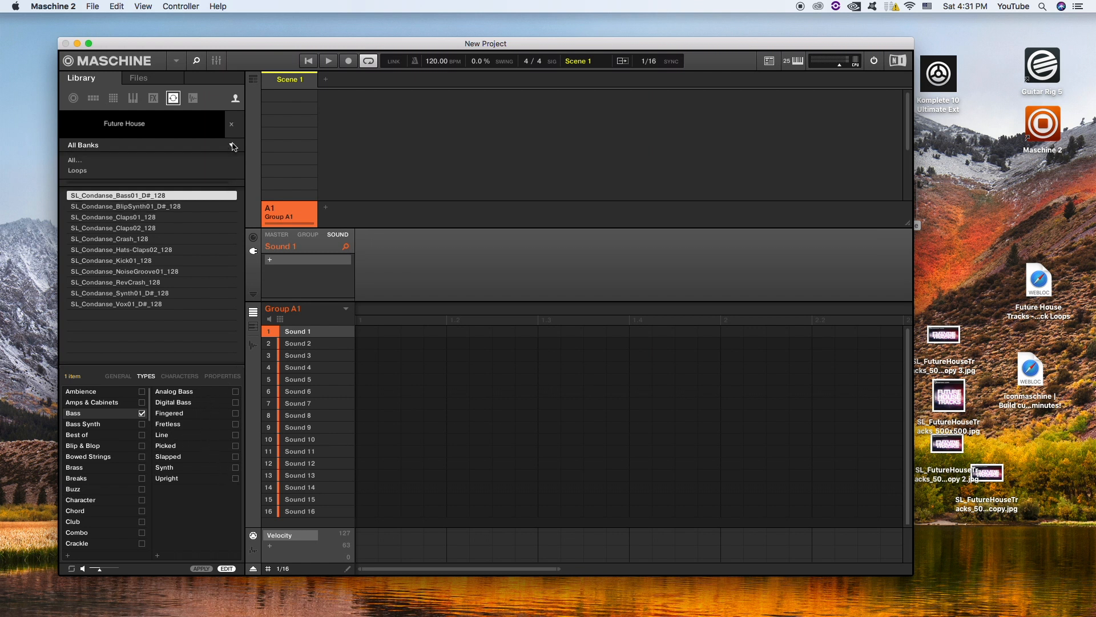
{"action": "left_click", "coordinate": [232, 147]}
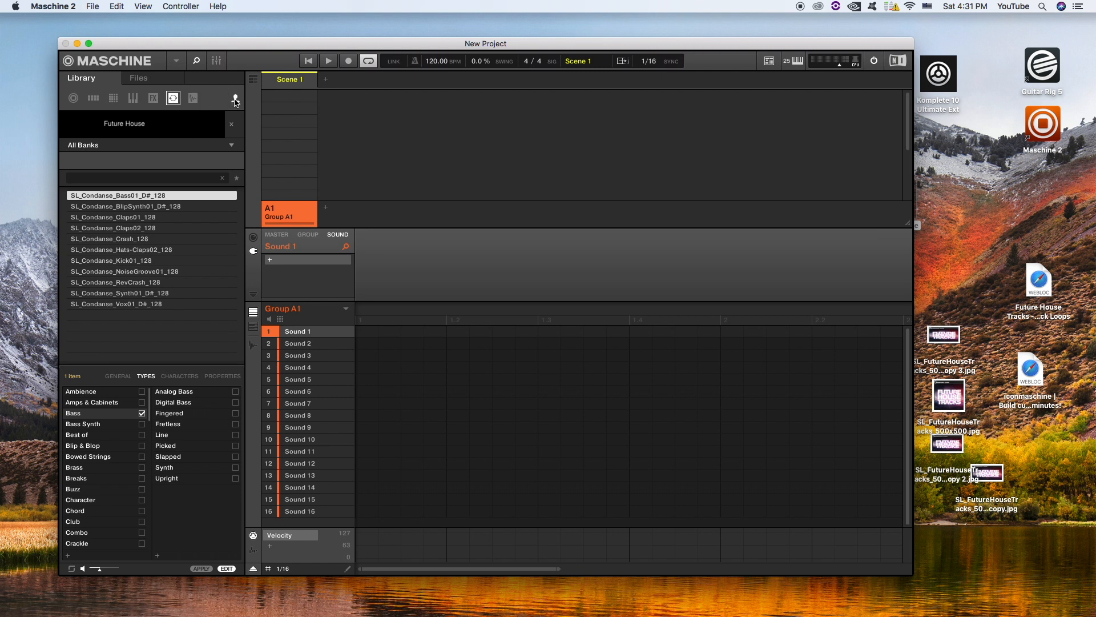
{"action": "left_click", "coordinate": [235, 100]}
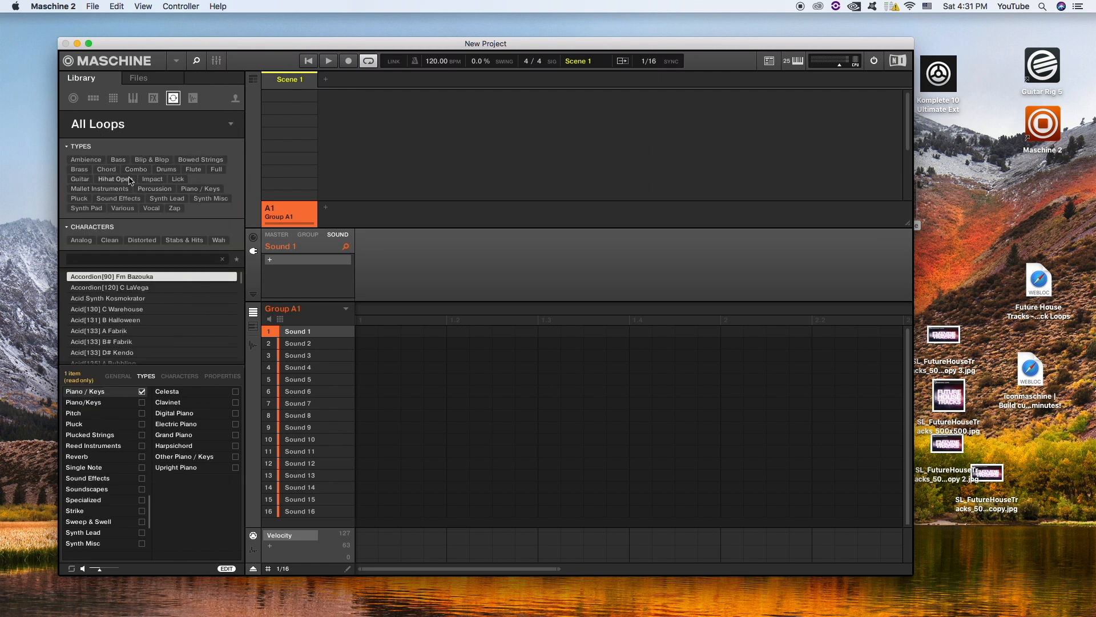
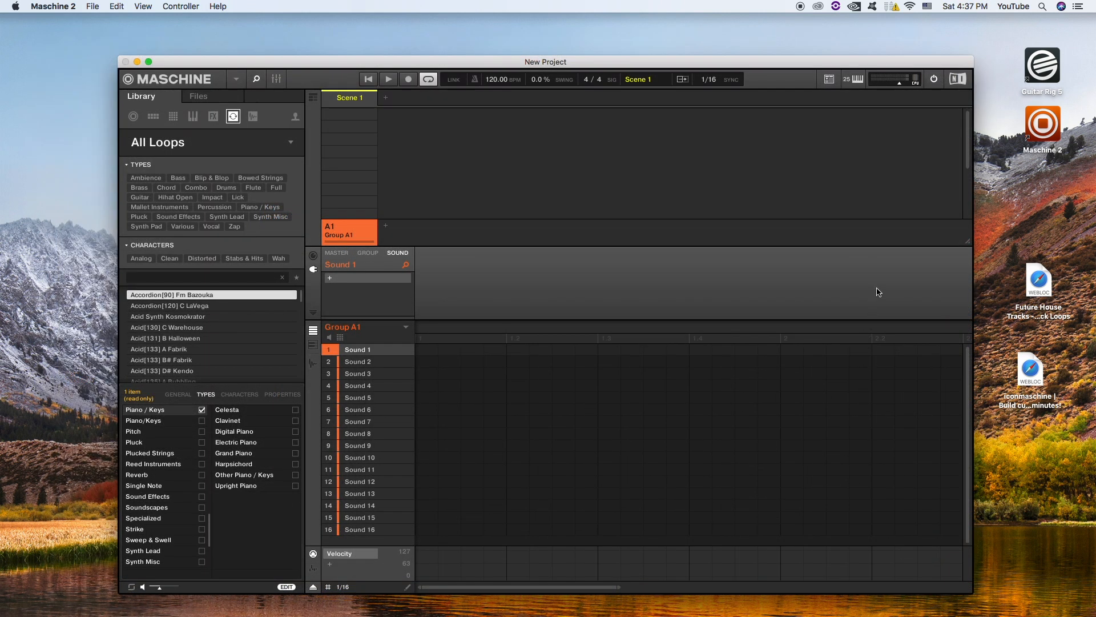
Step: Open the iconmaschine website from its desktop shortcut
{"action": "left_click", "coordinate": [1018, 427]}
{"action": "left_click", "coordinate": [1033, 374]}
{"action": "double_click", "coordinate": [1033, 374]}
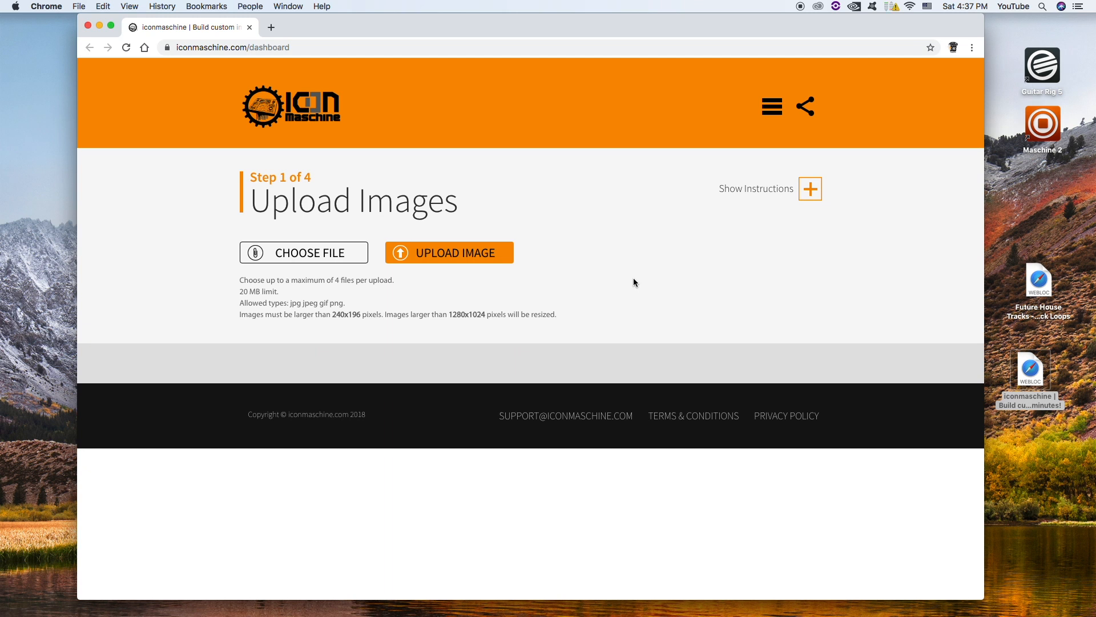
Step: Upload SL_FutureHouseTracks_500x500.jpg from the Desktop and select it as the source for a custom image kit
{"action": "left_click", "coordinate": [326, 260]}
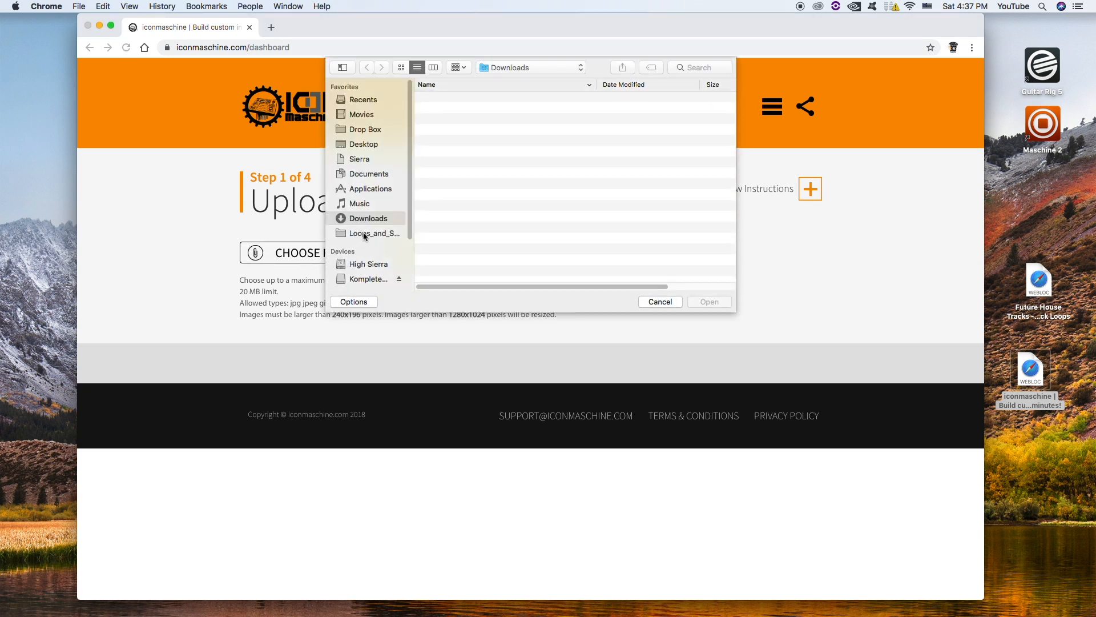
{"action": "left_click", "coordinate": [371, 146]}
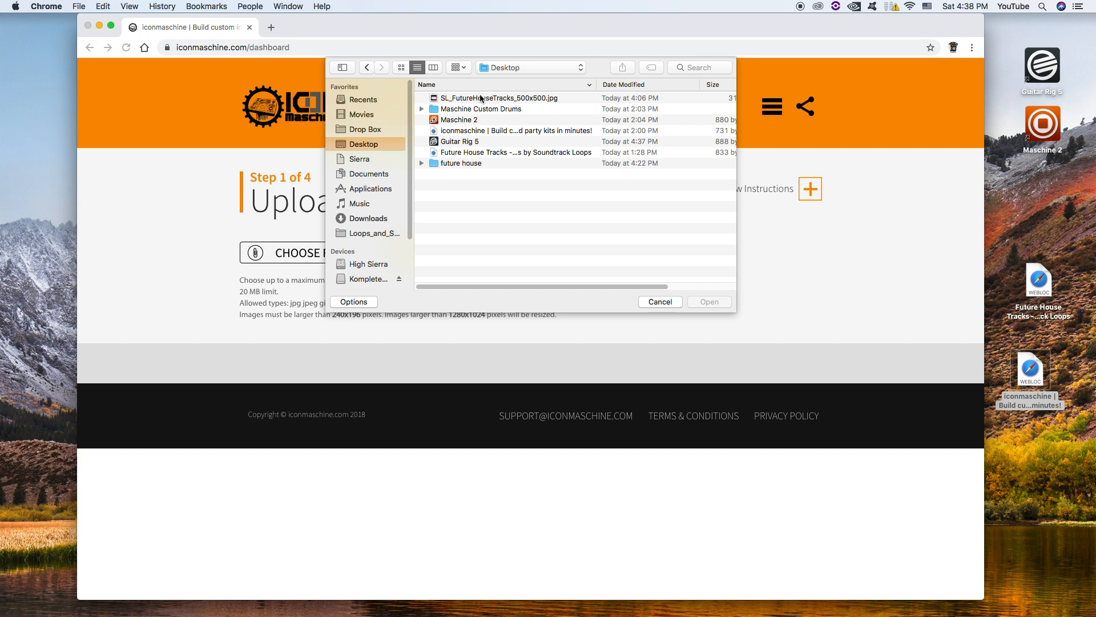
{"action": "left_click", "coordinate": [482, 98]}
{"action": "left_click", "coordinate": [709, 302]}
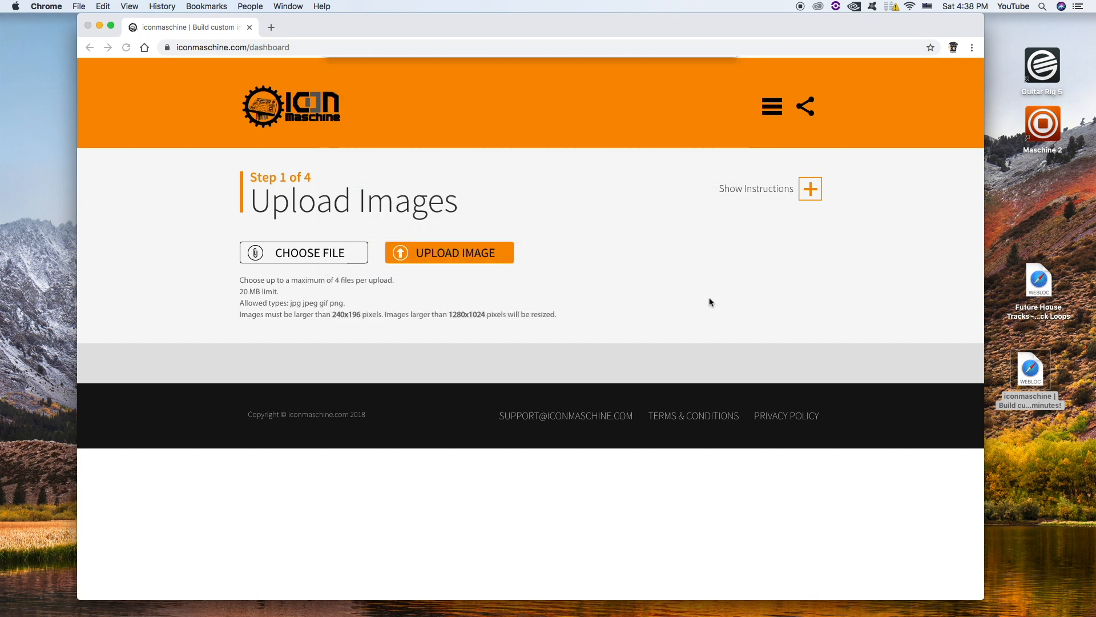
{"action": "left_click", "coordinate": [464, 253]}
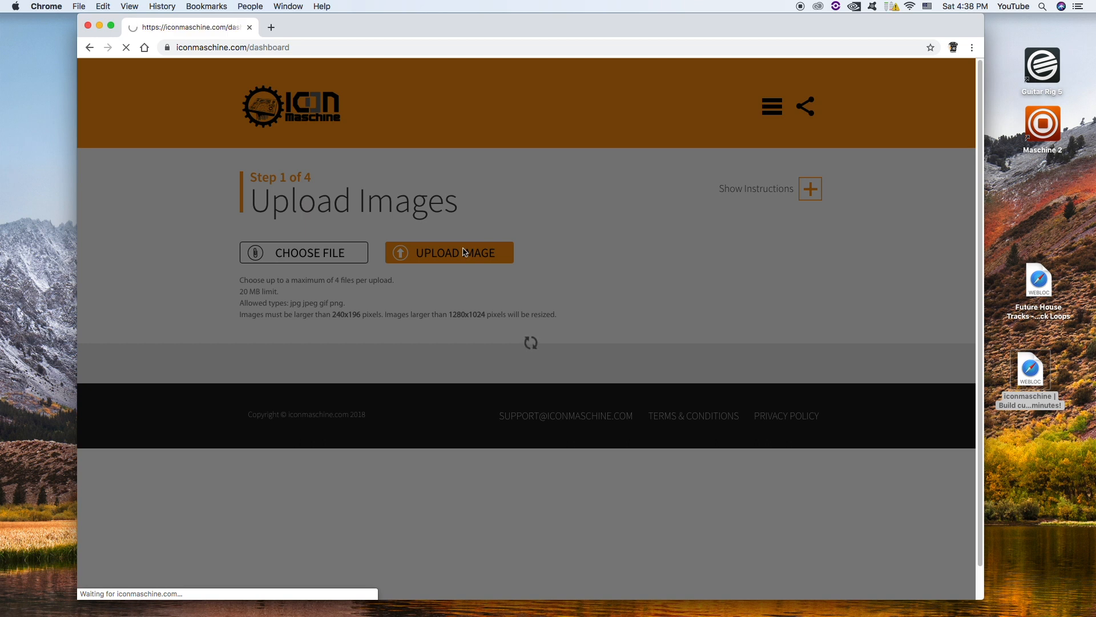
{"action": "scroll", "coordinate": [508, 371], "scroll_direction": "down", "scroll_amount": 3}
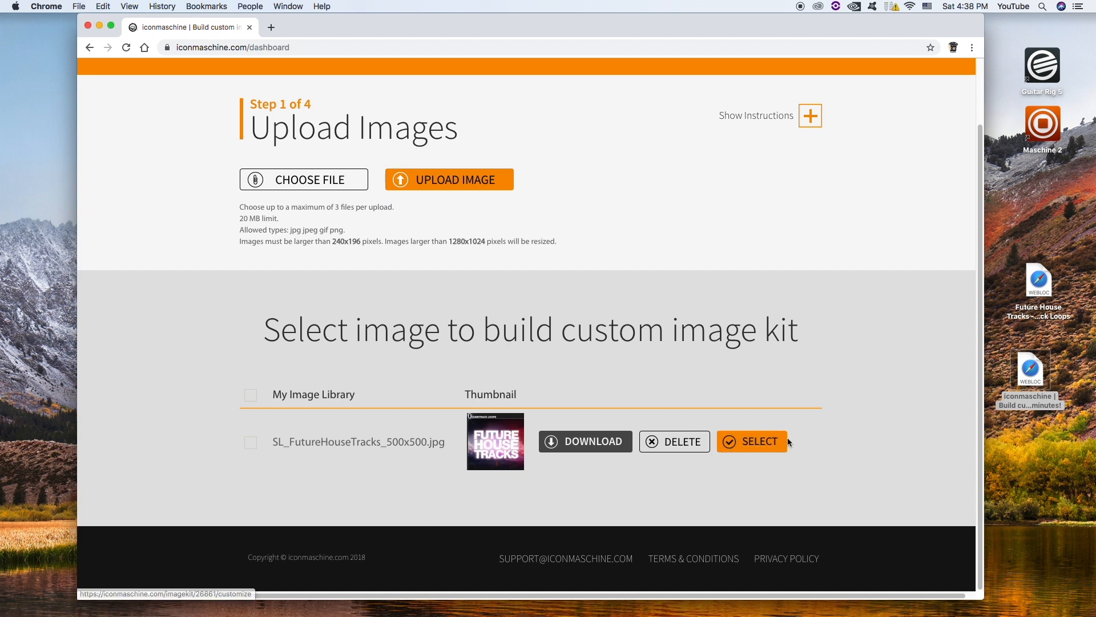
{"action": "left_click", "coordinate": [769, 443]}
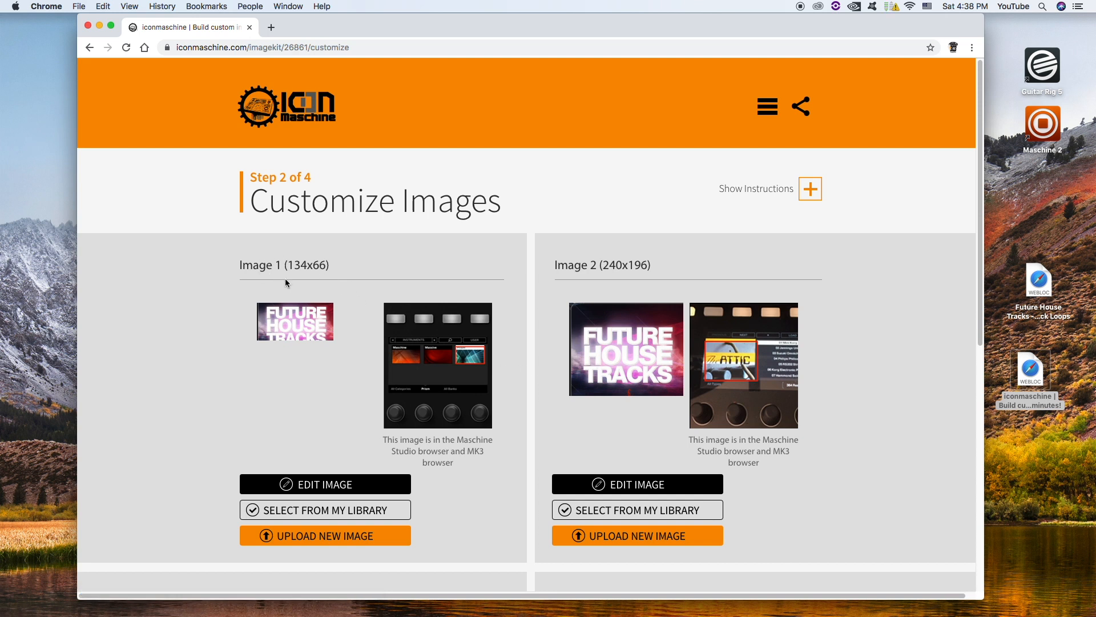
Step: Reposition the crop of Image 1 (134x66) to frame the whole Future House Tracks title and accept it
{"action": "scroll", "coordinate": [286, 280], "scroll_direction": "down", "scroll_amount": 1}
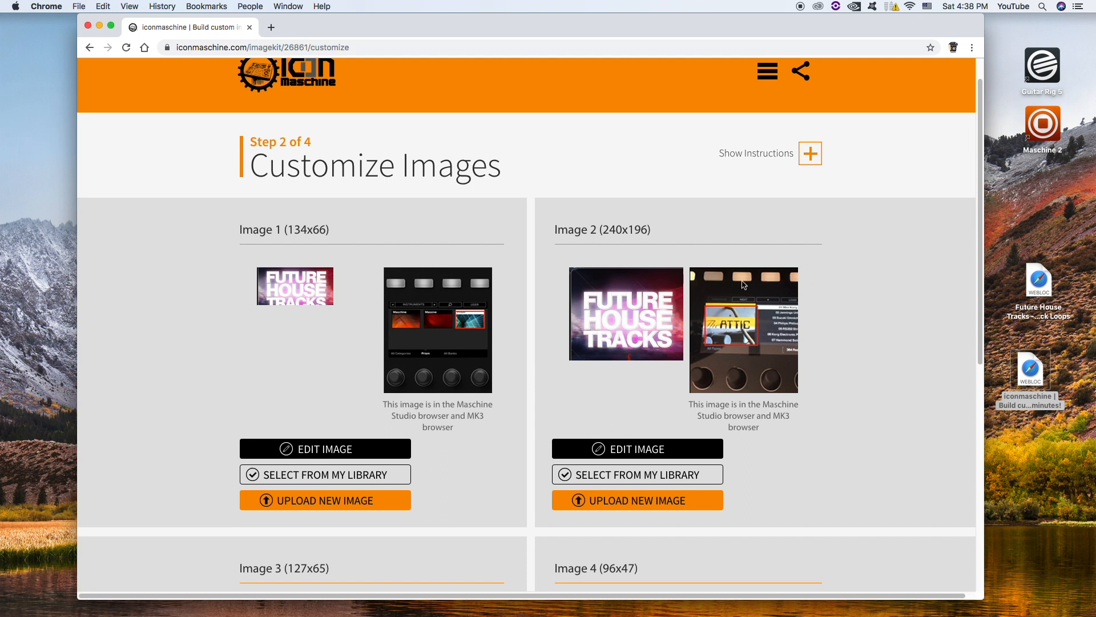
{"action": "scroll", "coordinate": [743, 284], "scroll_direction": "down", "scroll_amount": 3}
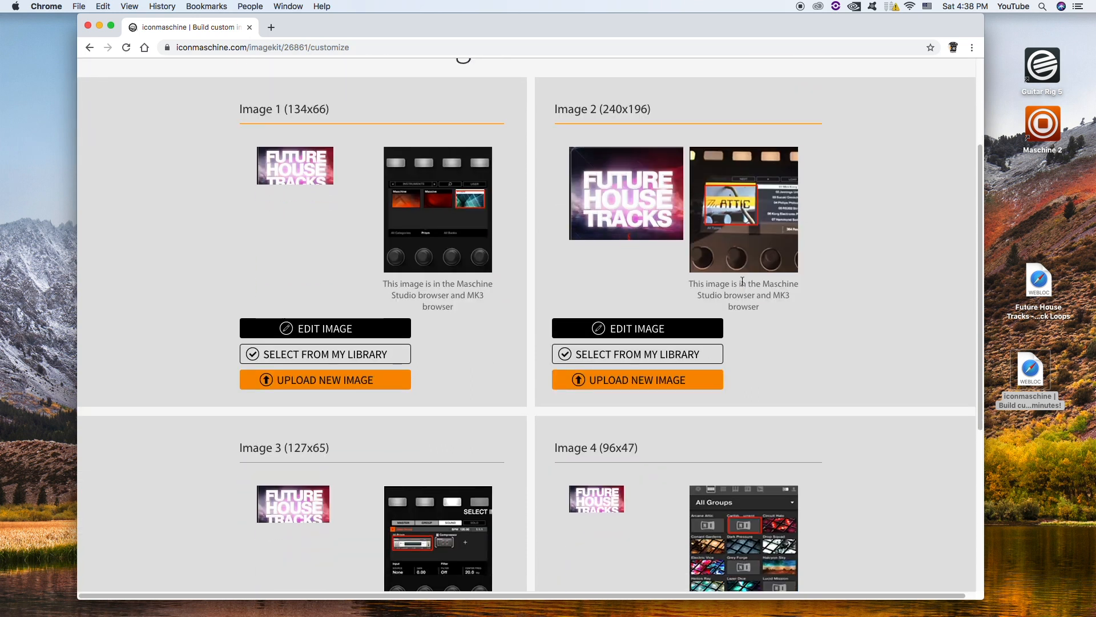
{"action": "left_click", "coordinate": [384, 328]}
{"action": "left_click_drag", "start_coordinate": [528, 296], "coordinate": [532, 308]}
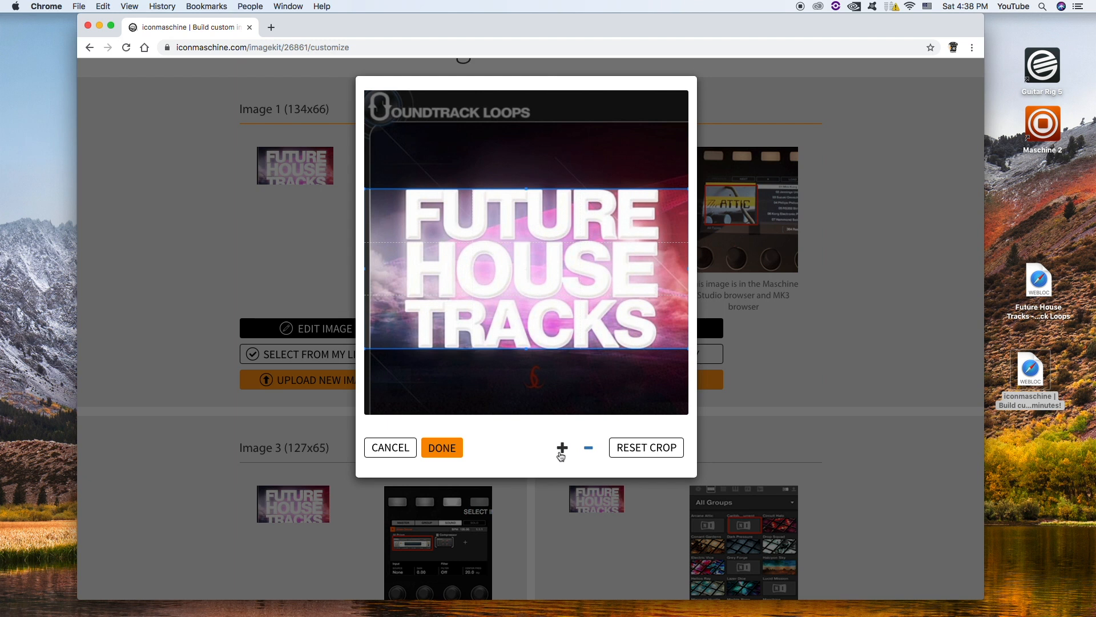
{"action": "left_click", "coordinate": [562, 452]}
{"action": "left_click", "coordinate": [585, 451]}
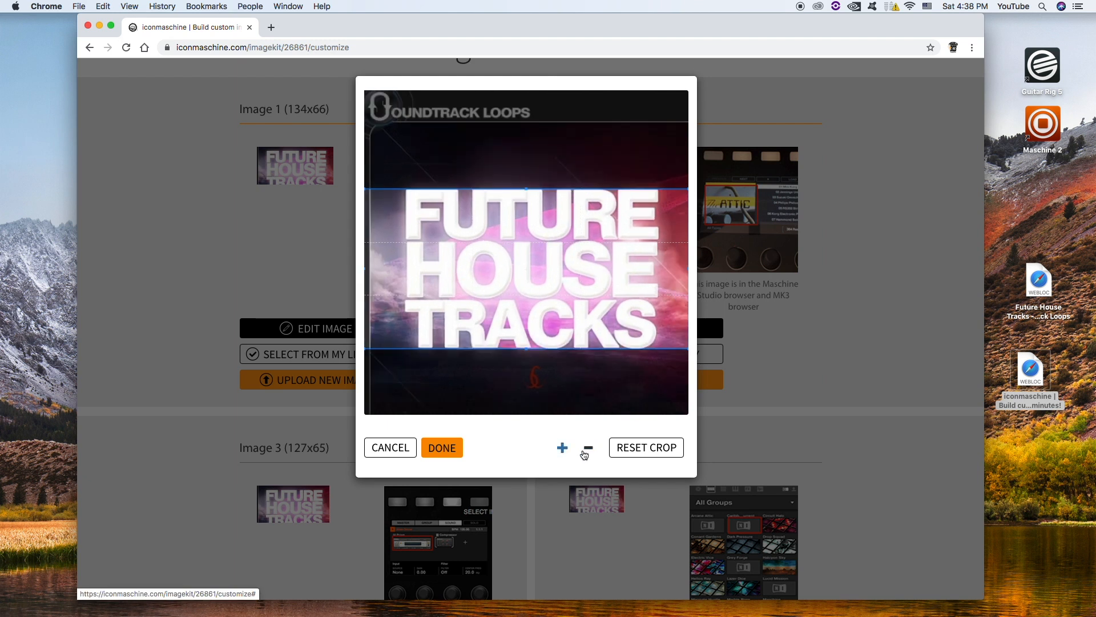
{"action": "left_click", "coordinate": [440, 448]}
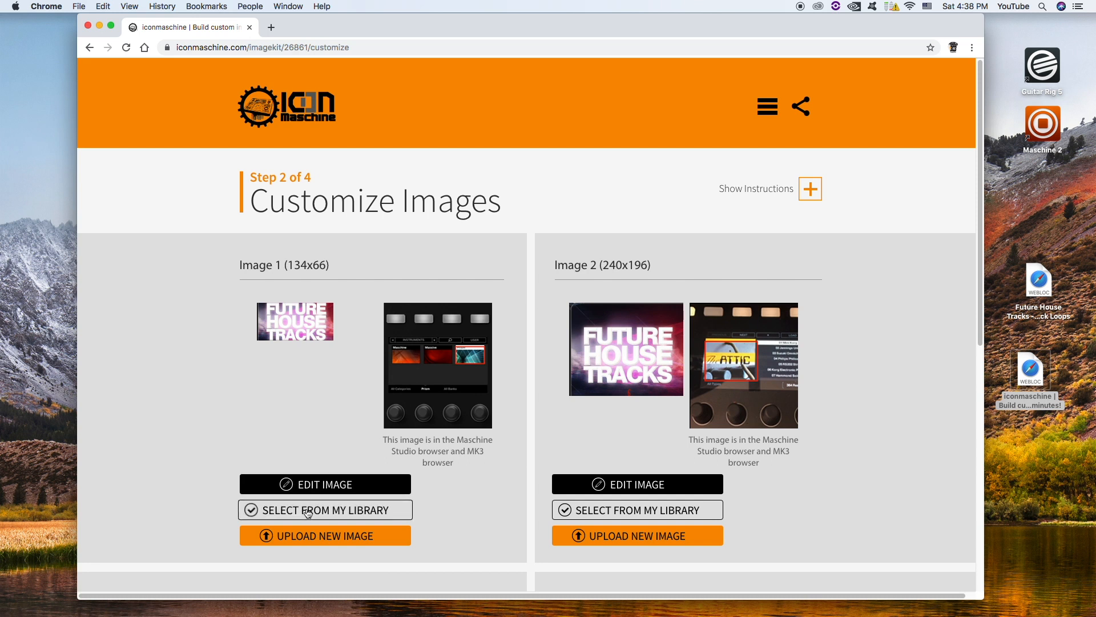
Step: View the library images offered as a replacement for Image 1 and close the selection
{"action": "left_click", "coordinate": [349, 510]}
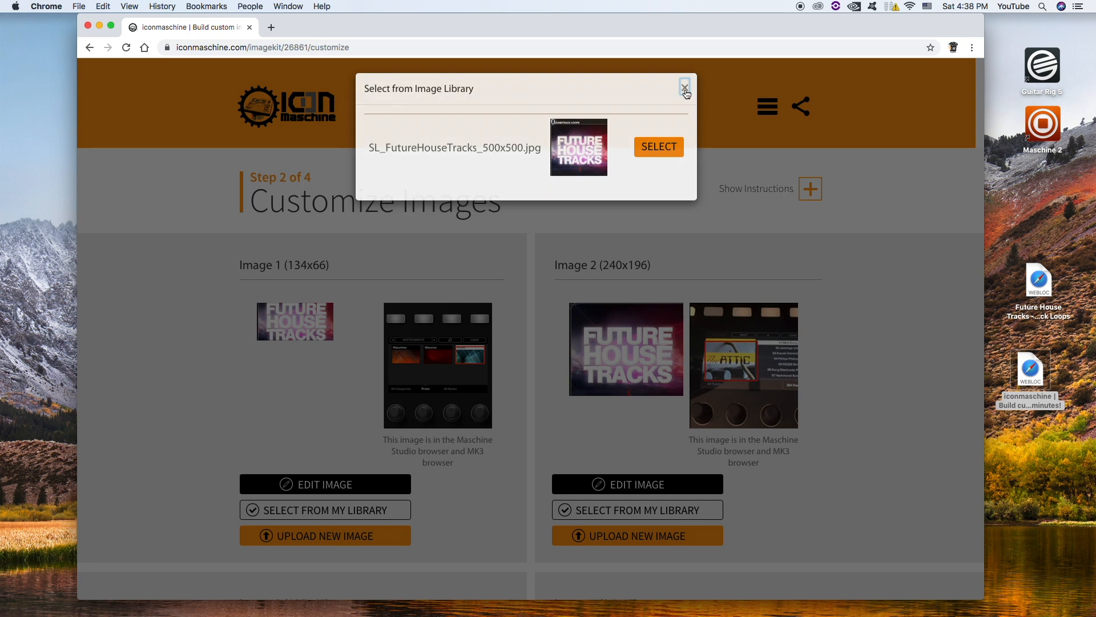
{"action": "left_click", "coordinate": [686, 92]}
{"action": "scroll", "coordinate": [822, 251], "scroll_direction": "down", "scroll_amount": 1}
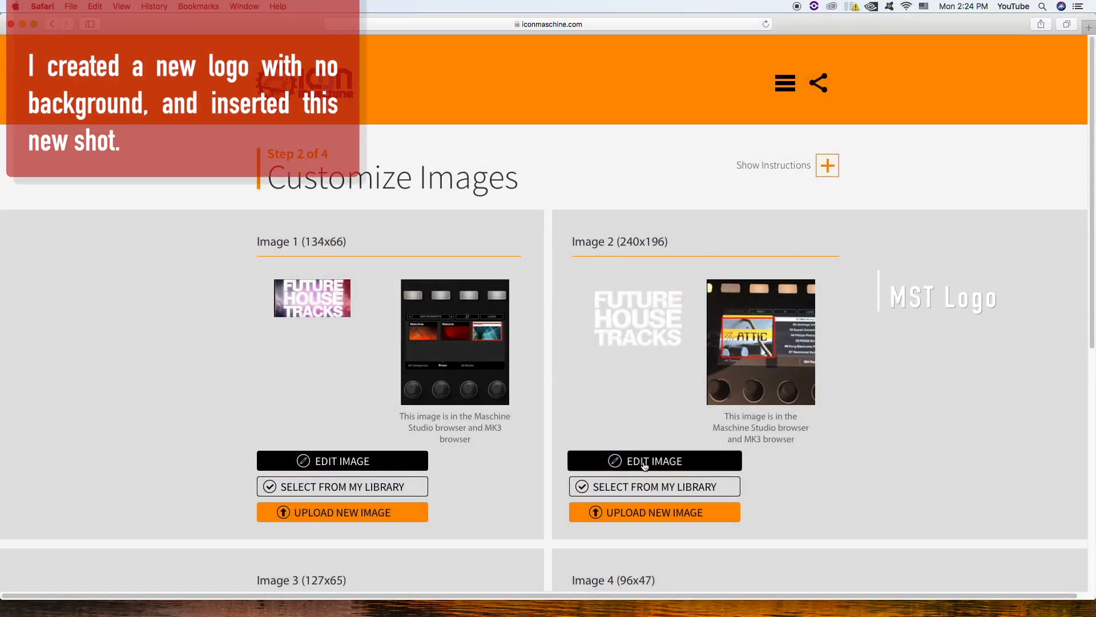
Step: Check the crop and zoom of the background-free Future House Tracks logo for Image 2 (240x196) and accept it
{"action": "left_click", "coordinate": [645, 462]}
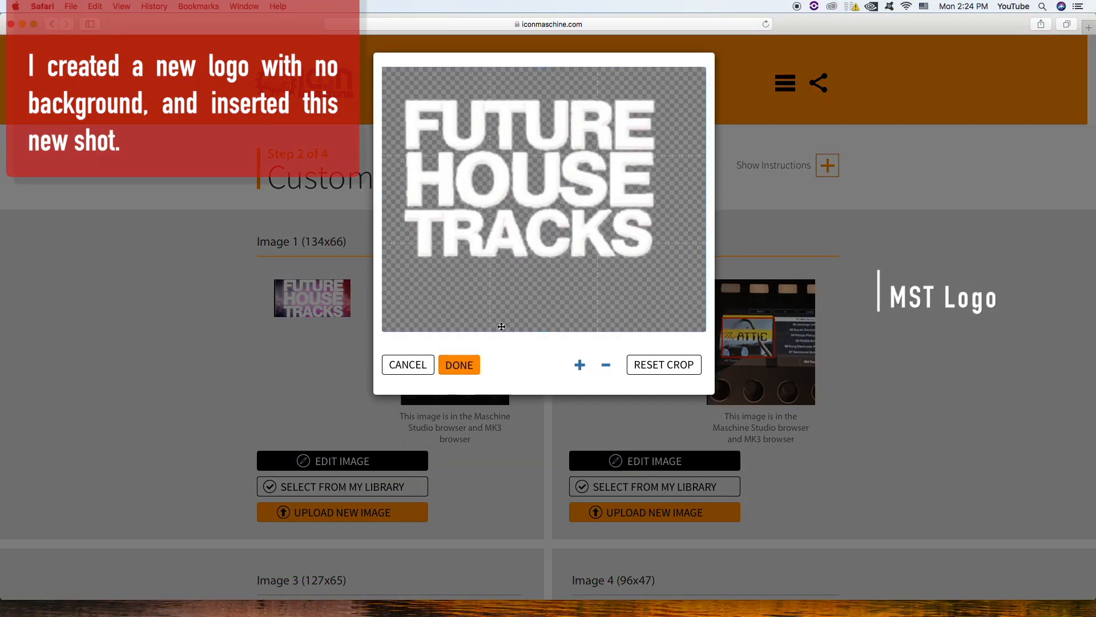
{"action": "left_click", "coordinate": [586, 370]}
{"action": "left_click", "coordinate": [603, 368]}
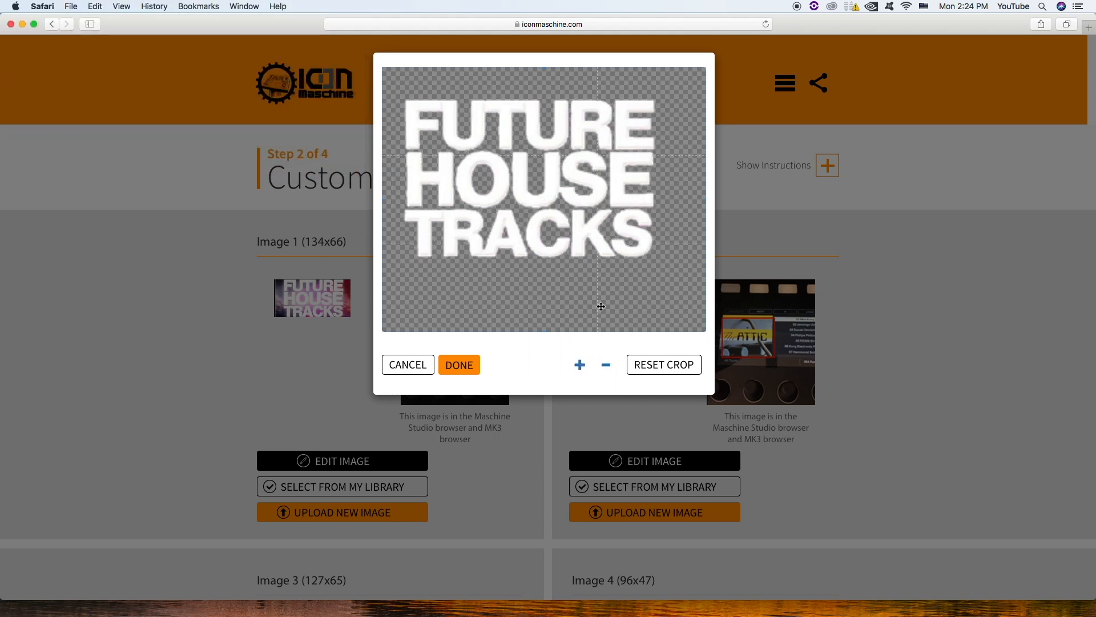
{"action": "left_click", "coordinate": [474, 364]}
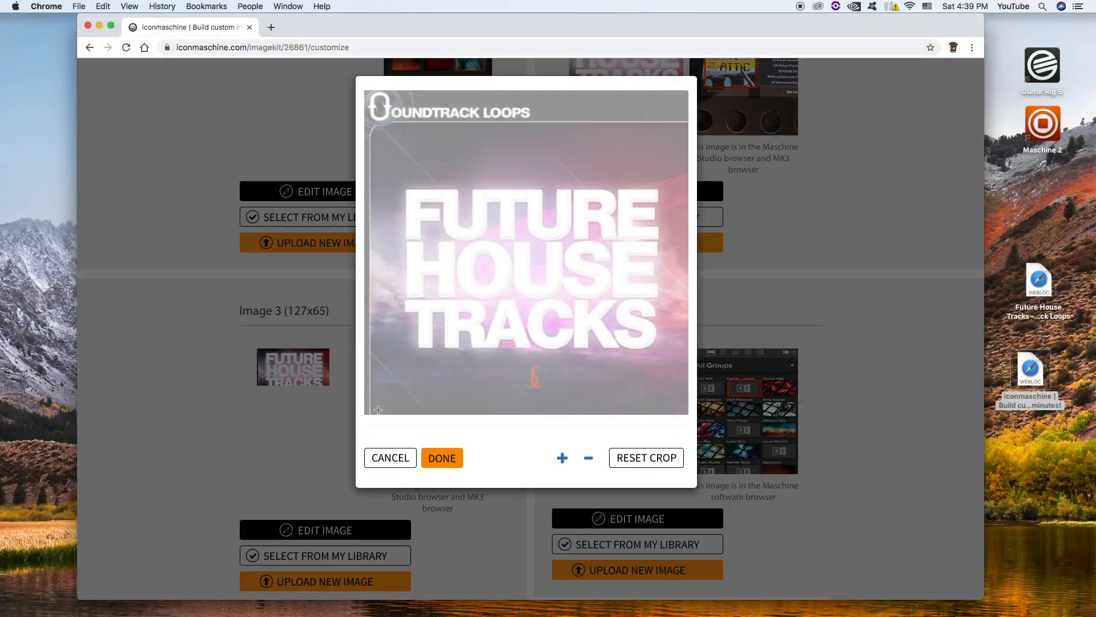
Step: Reposition the crops of Image 3 (127x65) and Image 4 (96x47) around the Future House Tracks title and accept both
{"action": "left_click_drag", "start_coordinate": [470, 339], "coordinate": [478, 355]}
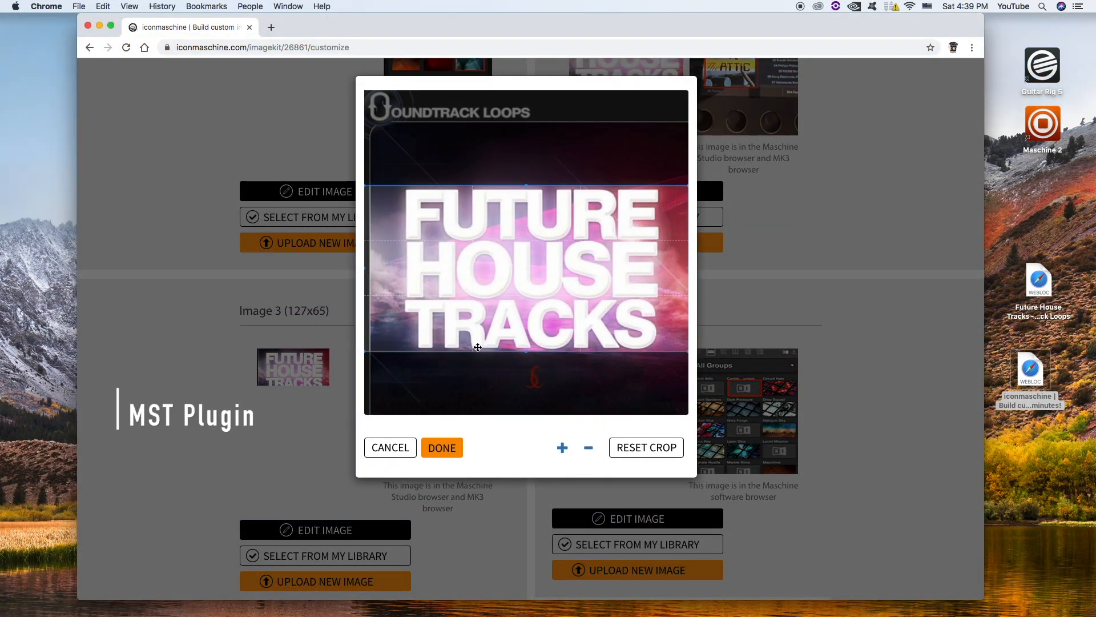
{"action": "left_click", "coordinate": [450, 449]}
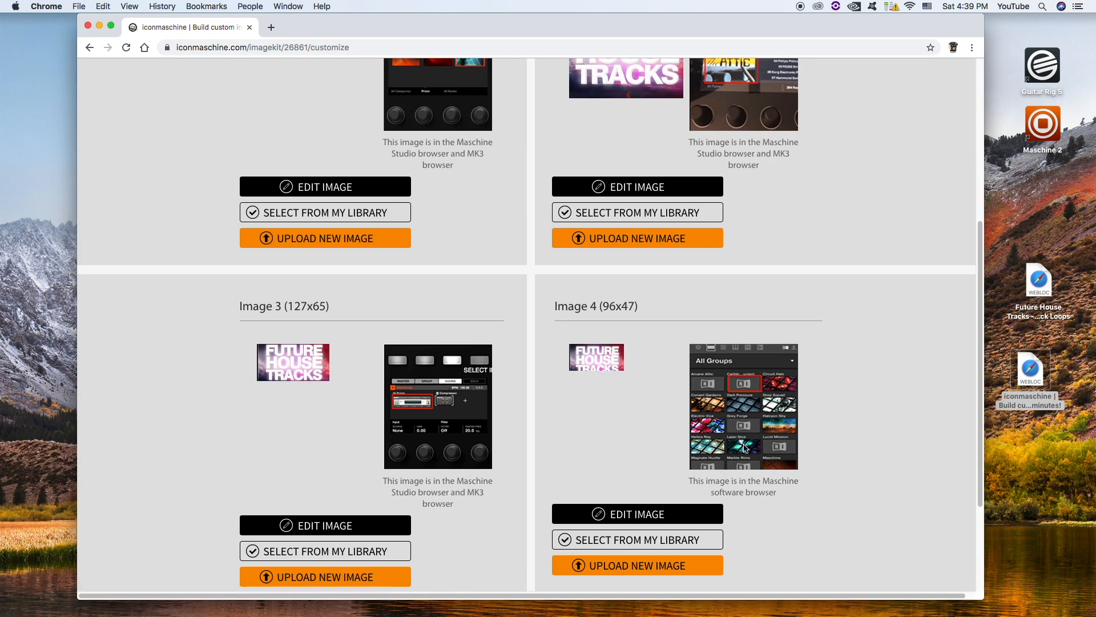
{"action": "left_click", "coordinate": [637, 513]}
{"action": "left_click_drag", "start_coordinate": [562, 326], "coordinate": [547, 342]}
{"action": "left_click", "coordinate": [442, 449]}
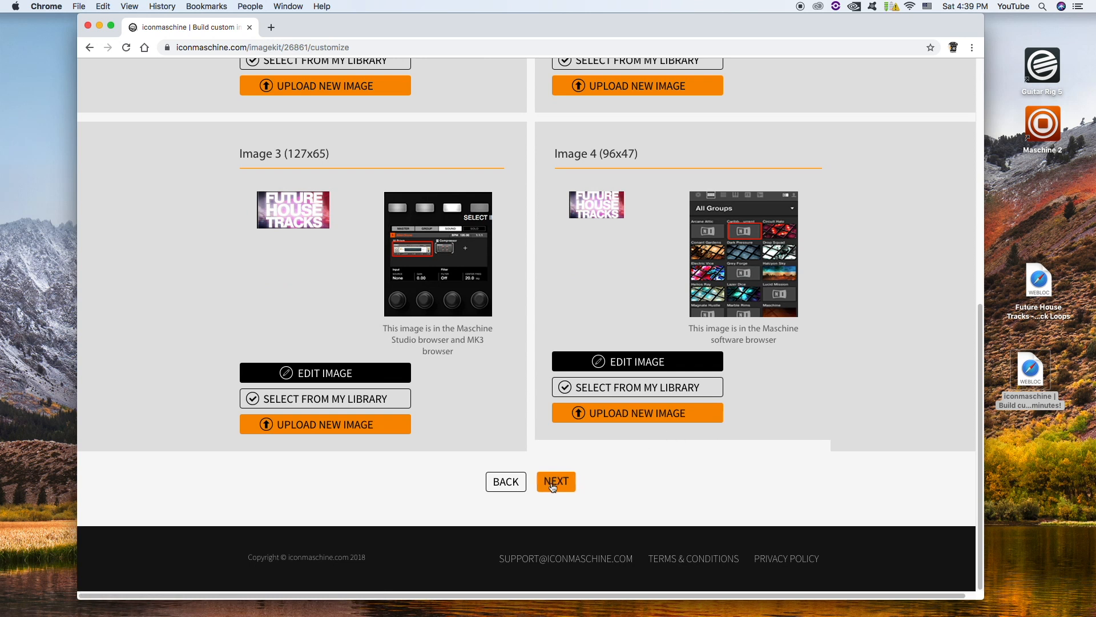
Step: Continue to the 227x47 header image and set its text to Future House
{"action": "left_click", "coordinate": [554, 486]}
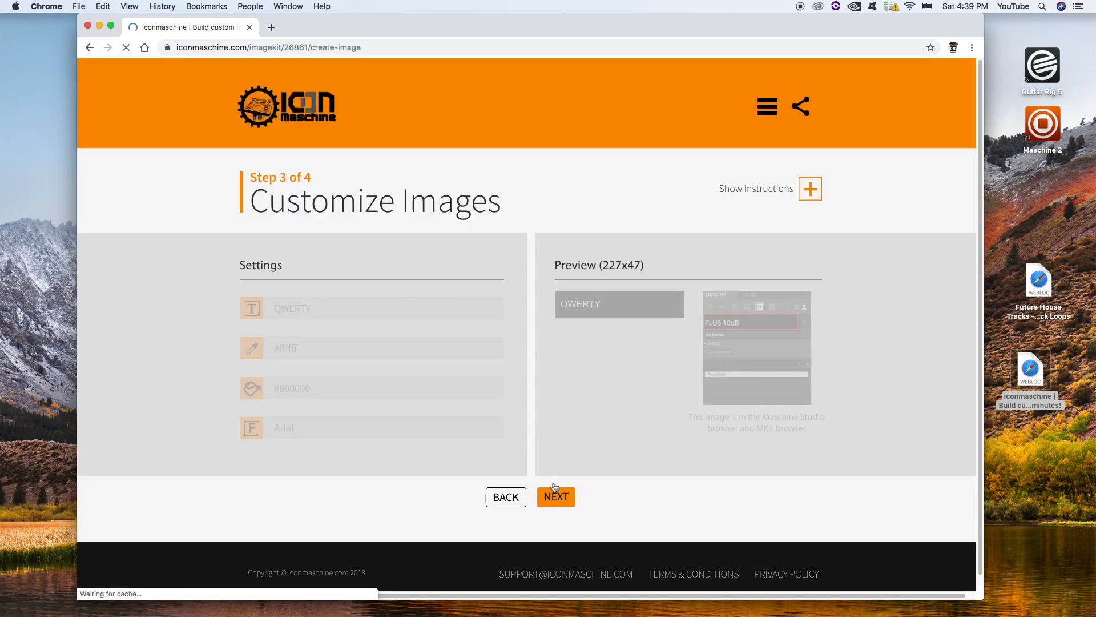
{"action": "left_click", "coordinate": [326, 309]}
{"action": "key", "text": "BackSpace"}
{"action": "key", "text": "BackSpace"}
{"action": "key", "text": "BackSpace"}
{"action": "key", "text": "BackSpace"}
{"action": "type", "text": "Fu"}
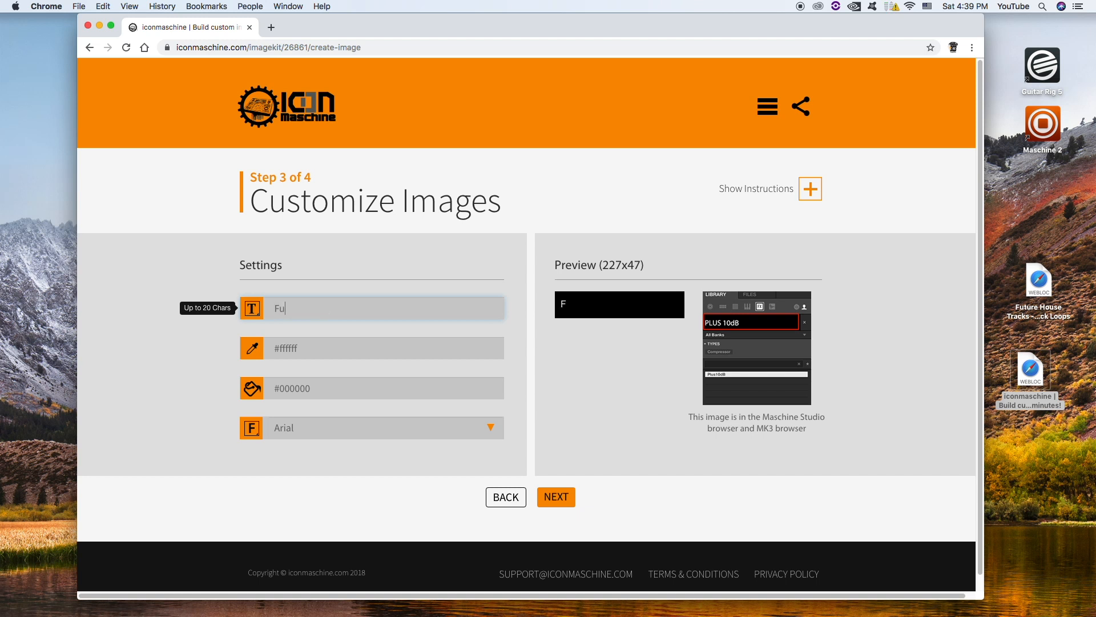
{"action": "key", "text": "BackSpace"}
{"action": "key", "text": "BackSpace"}
{"action": "type", "text": "Future House"}
Step: Review the header's text colour and font choices, keep #ffffff and Arial, and continue to the image download stage
{"action": "left_click", "coordinate": [253, 350]}
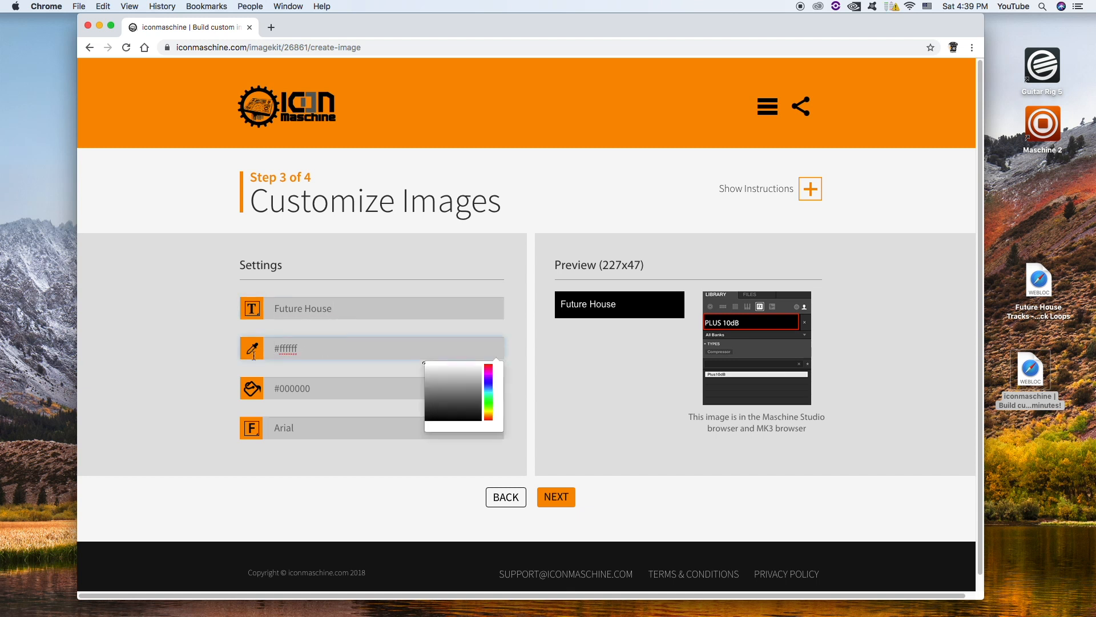
{"action": "left_click", "coordinate": [324, 464]}
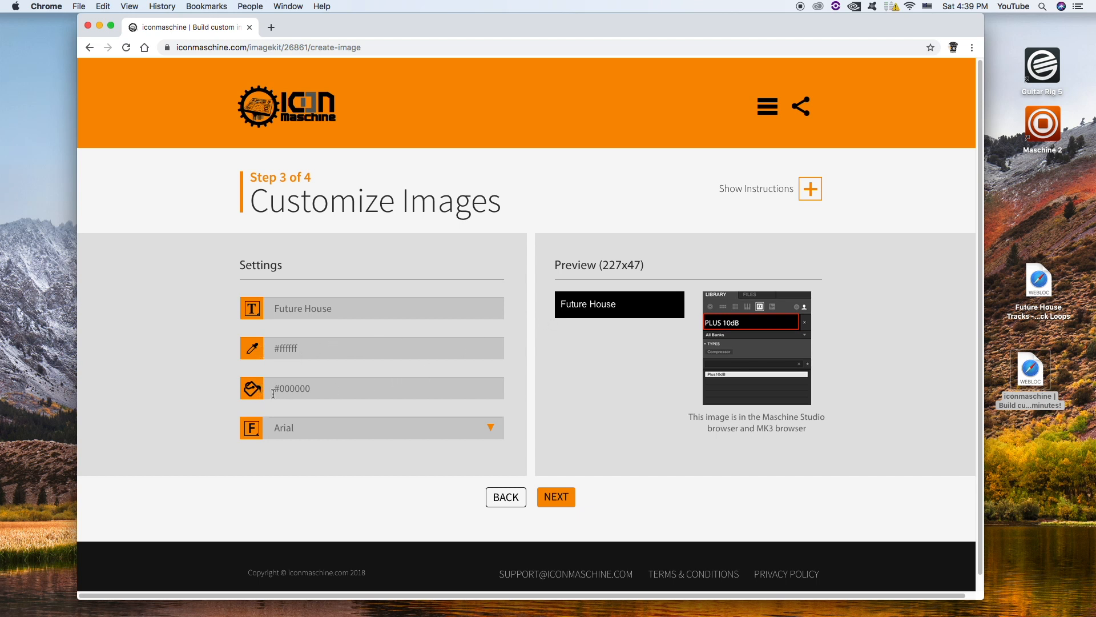
{"action": "left_click", "coordinate": [490, 429]}
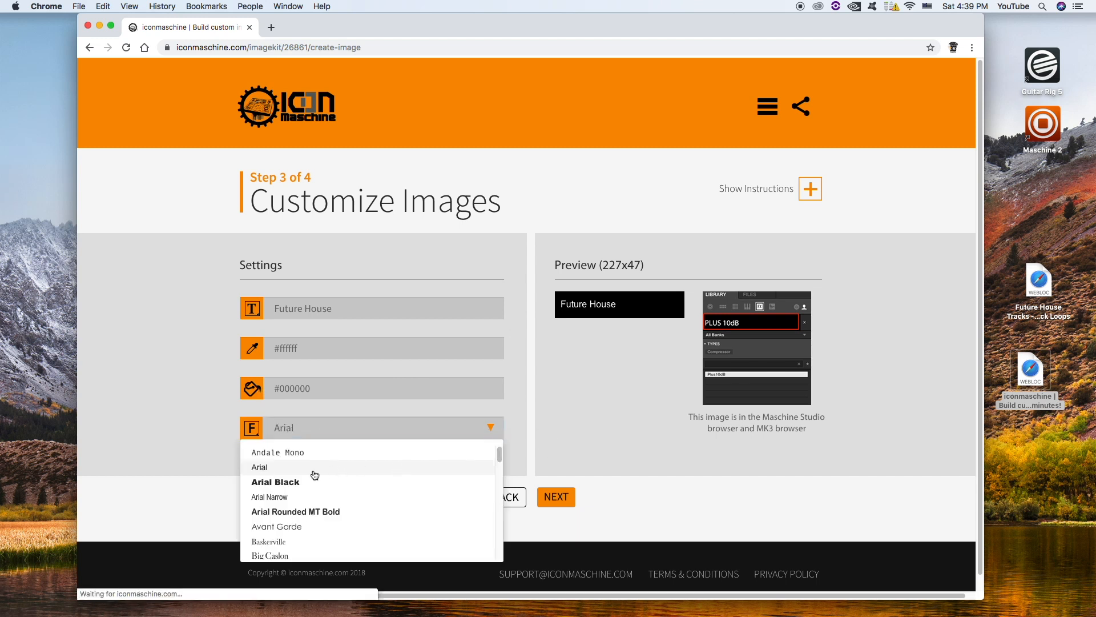
{"action": "left_click", "coordinate": [723, 492]}
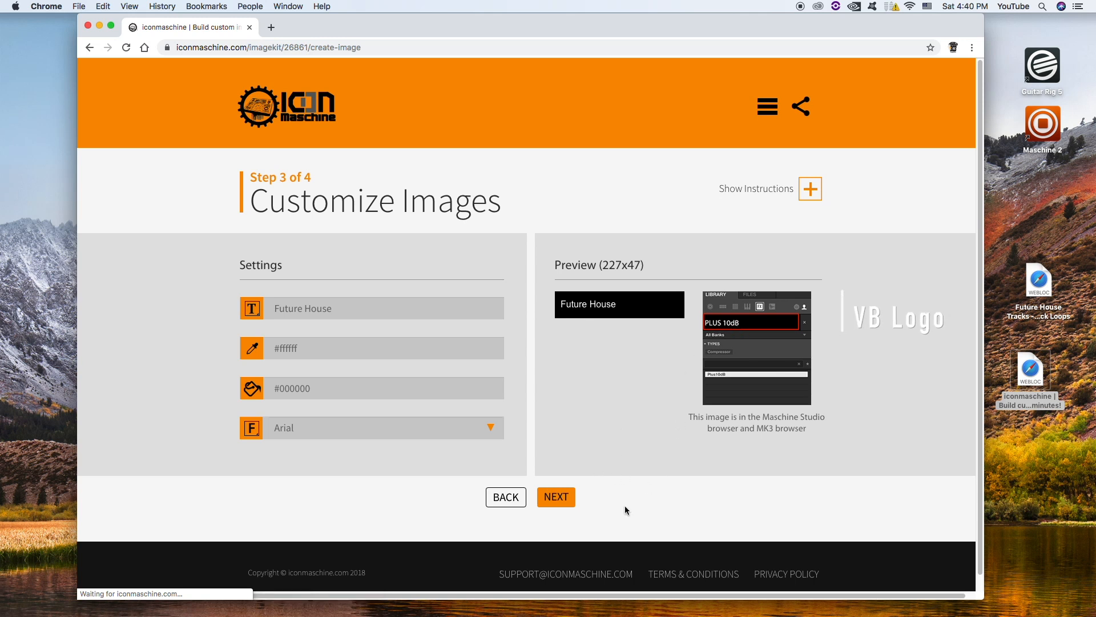
{"action": "left_click", "coordinate": [562, 500]}
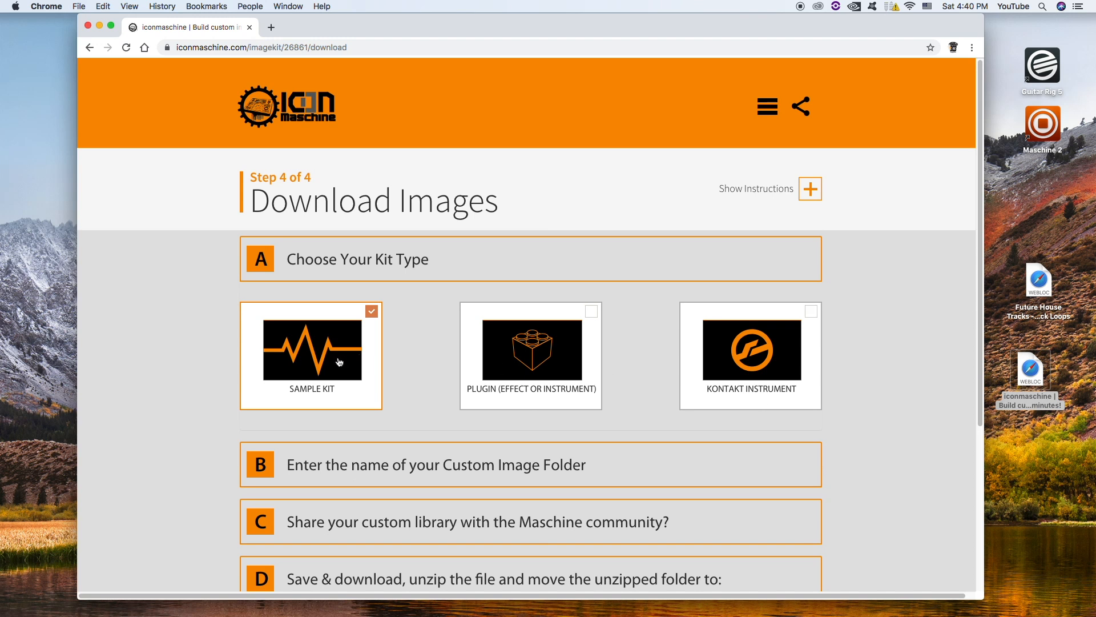
Step: Name the sample kit's custom image folder future house
{"action": "scroll", "coordinate": [400, 294], "scroll_direction": "down", "scroll_amount": 3}
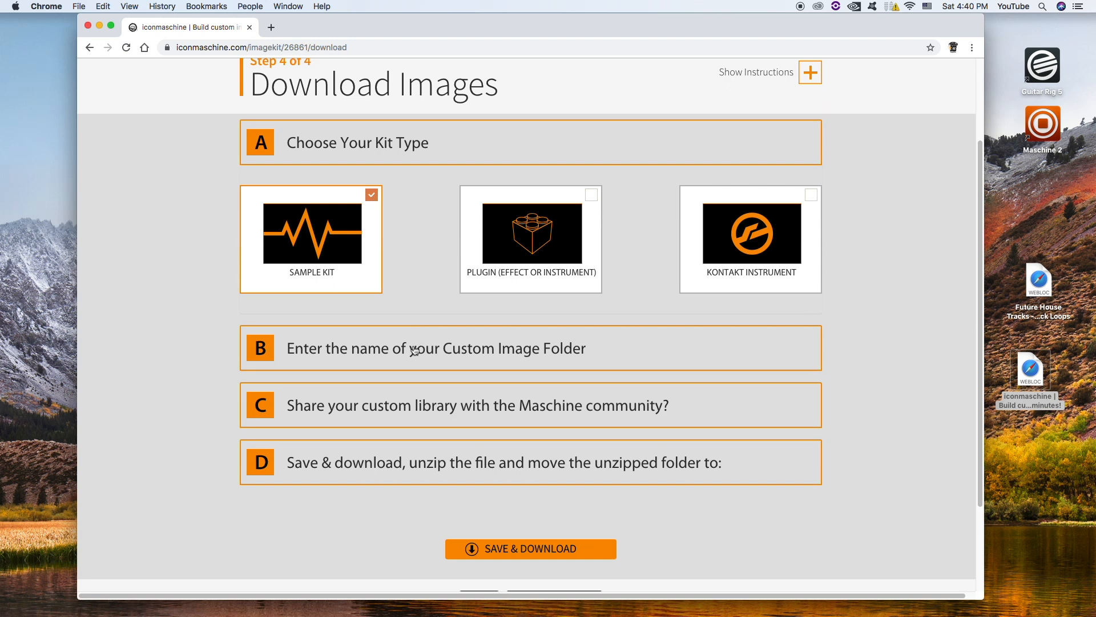
{"action": "left_click", "coordinate": [414, 350]}
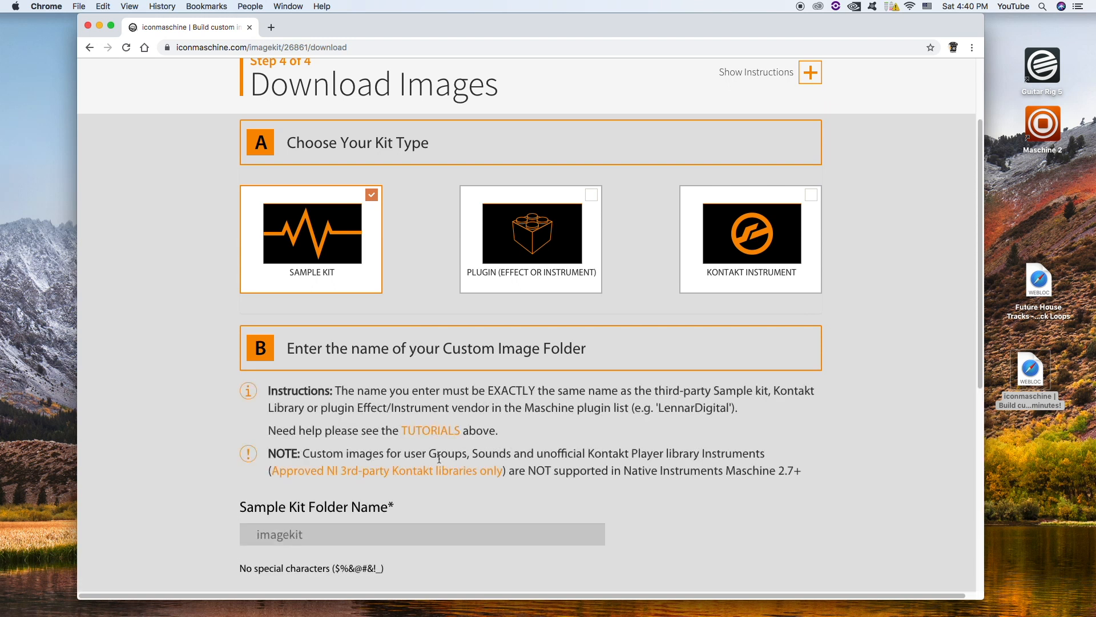
{"action": "left_click", "coordinate": [337, 536]}
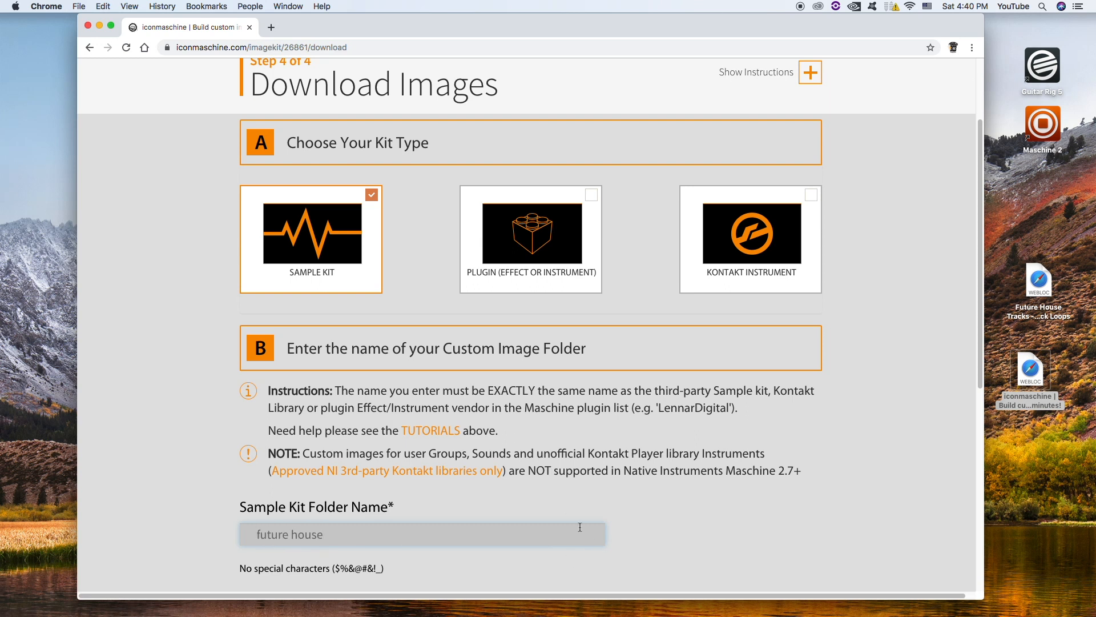
Step: Save and download the finished image kit and unzip future house.zip in Downloads
{"action": "scroll", "coordinate": [585, 531], "scroll_direction": "down", "scroll_amount": 5}
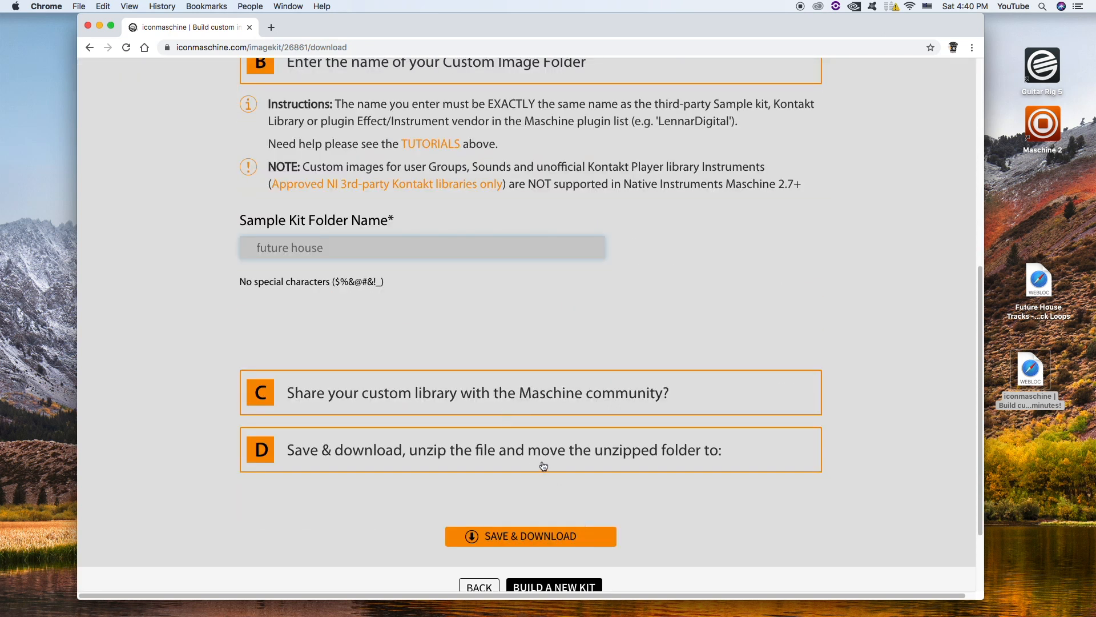
{"action": "scroll", "coordinate": [507, 466], "scroll_direction": "down", "scroll_amount": 1}
{"action": "left_click", "coordinate": [531, 530]}
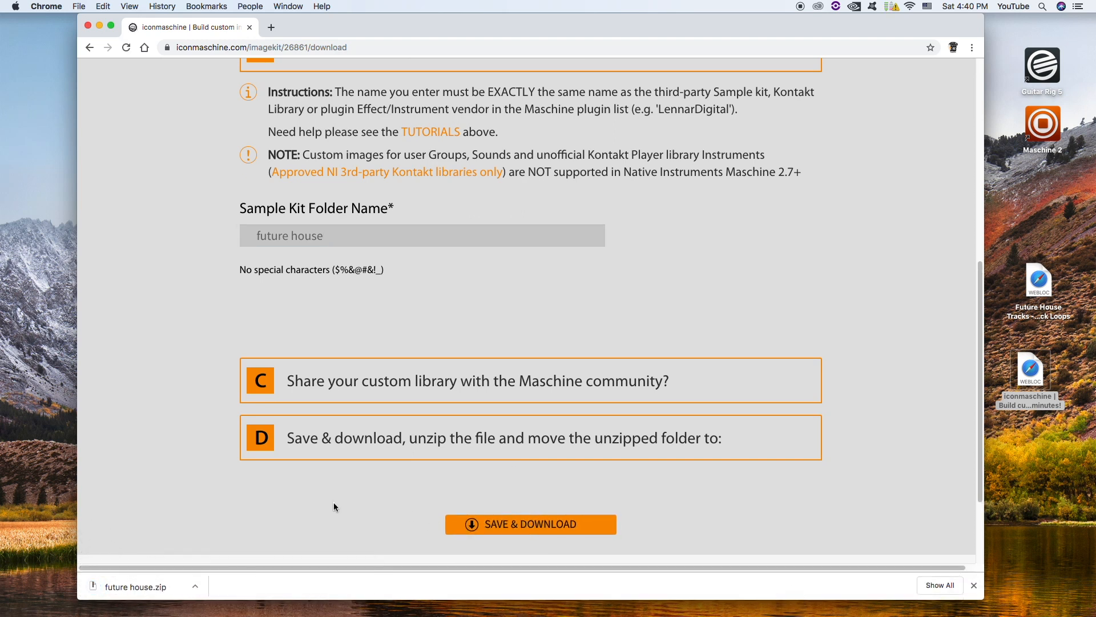
{"action": "left_click", "coordinate": [166, 587]}
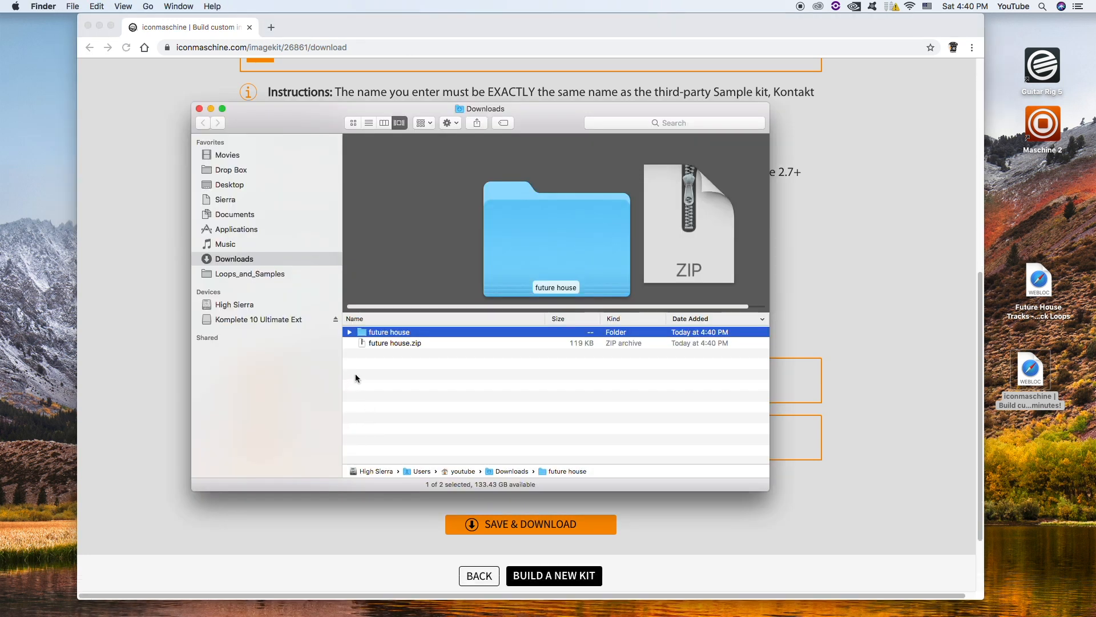
Step: Open the unzipped future house folder and check the contents of future house.meta in TextEdit
{"action": "left_click", "coordinate": [365, 342]}
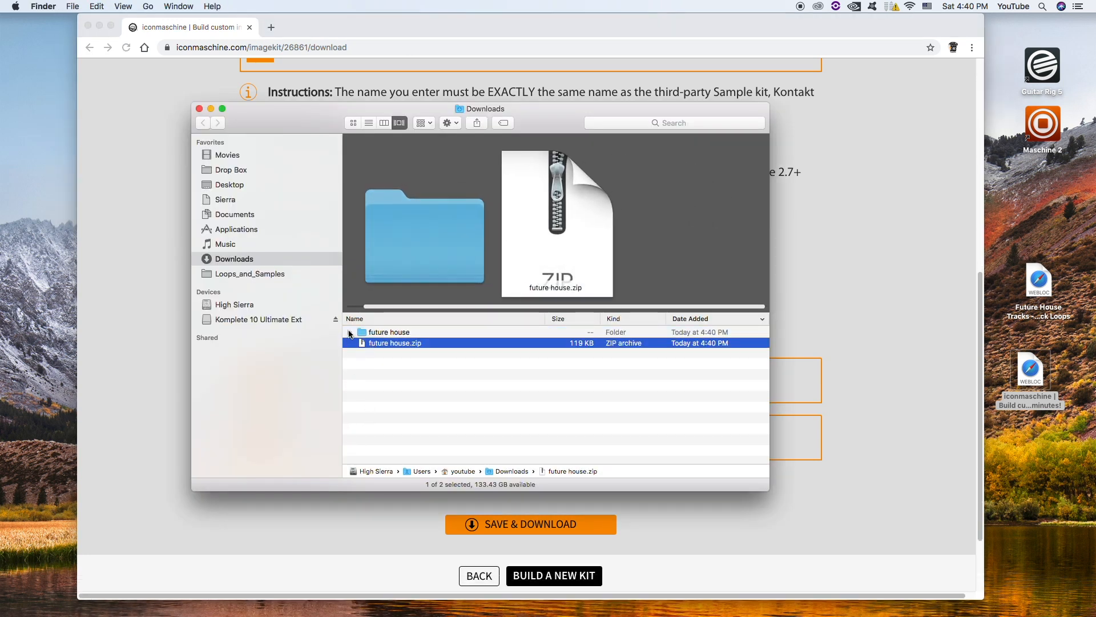
{"action": "left_click", "coordinate": [350, 332]}
{"action": "left_click", "coordinate": [363, 334]}
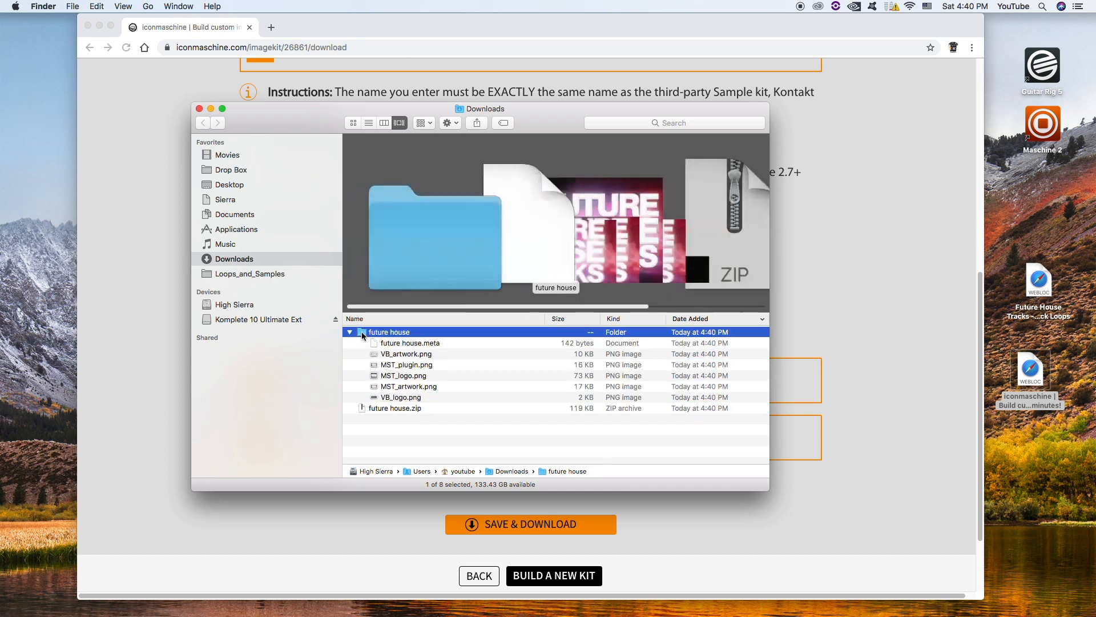
{"action": "double_click", "coordinate": [363, 334]}
{"action": "left_click_drag", "start_coordinate": [366, 333], "coordinate": [623, 608]}
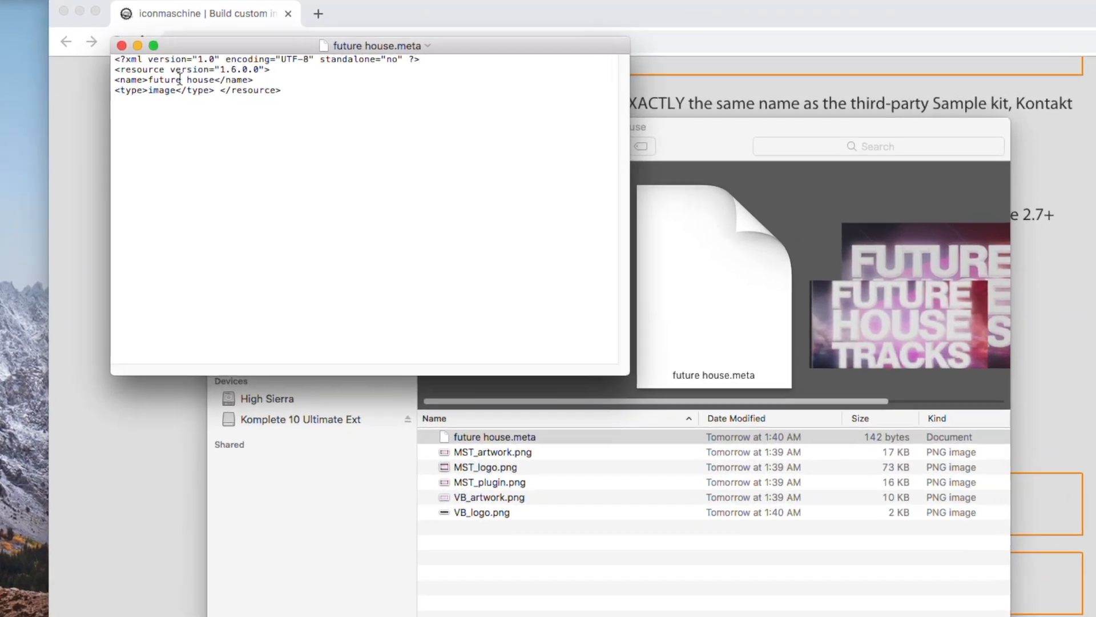
{"action": "left_click", "coordinate": [122, 45]}
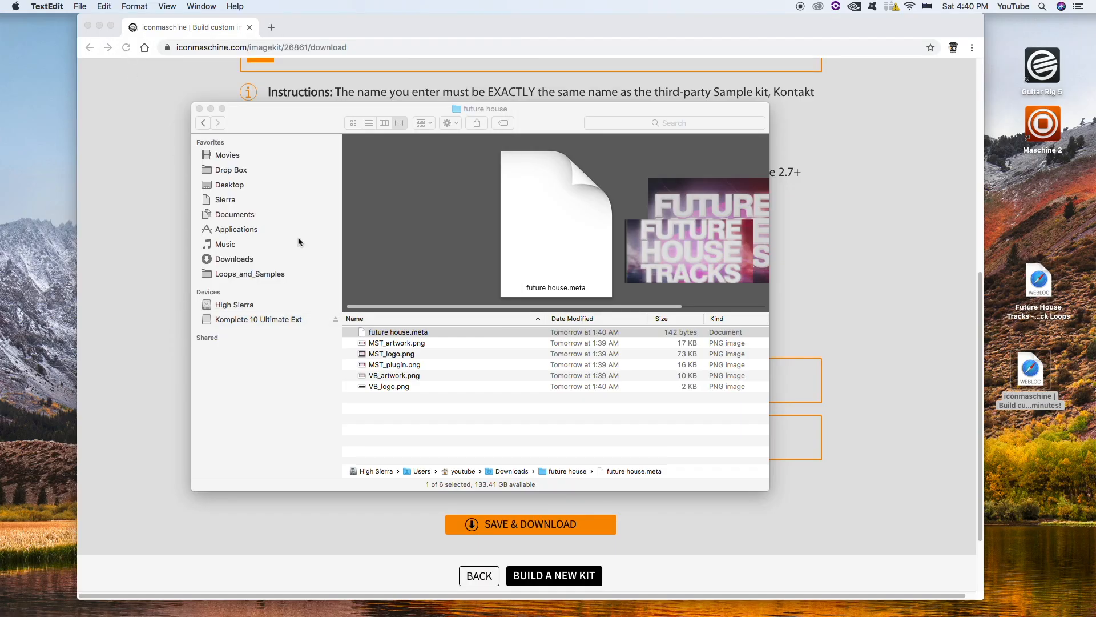
Step: Open the folder's five PNG images together in Preview and look through them one by one
{"action": "left_click", "coordinate": [433, 418]}
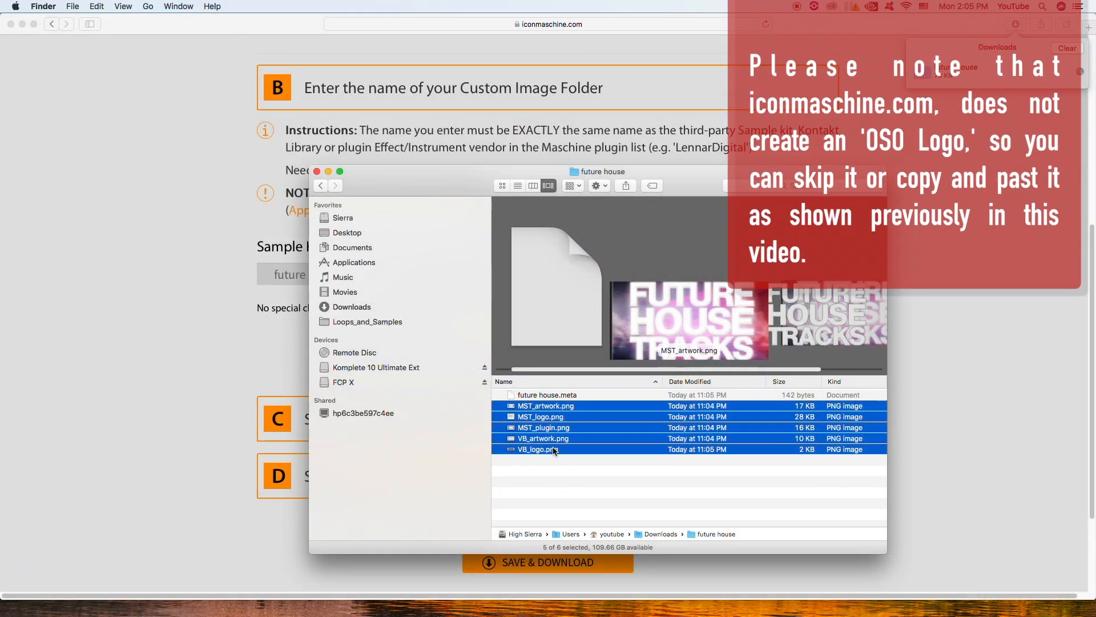
{"action": "double_click", "coordinate": [553, 450]}
{"action": "left_click_drag", "start_coordinate": [433, 173], "coordinate": [639, 525]}
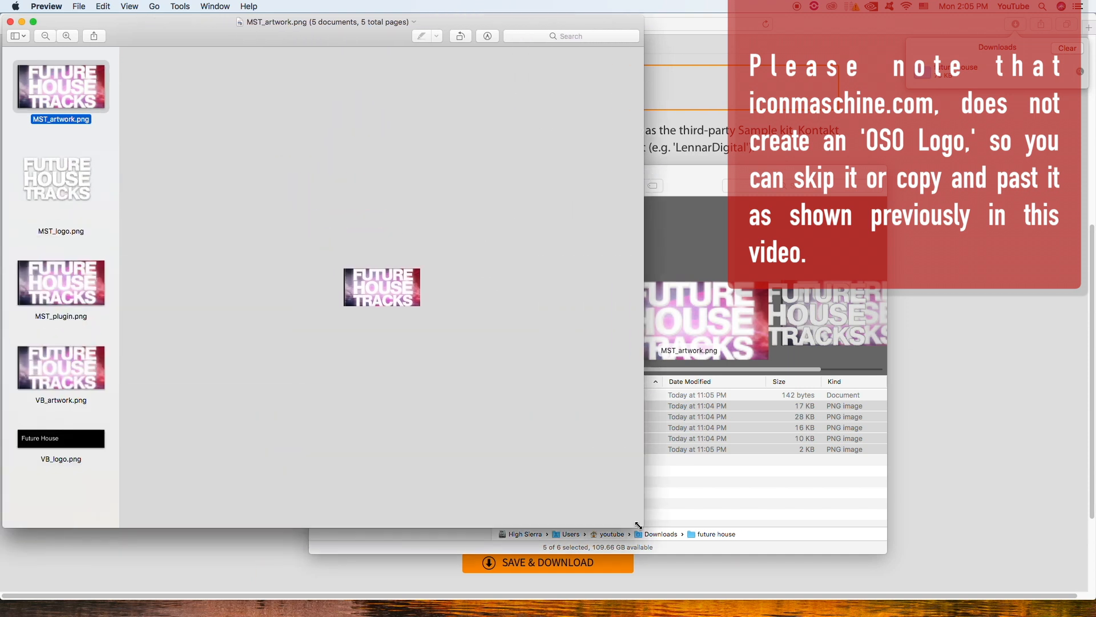
{"action": "key", "text": "Down"}
{"action": "key", "text": "Down"}
{"action": "key", "text": "Down"}
{"action": "key", "text": "Down"}
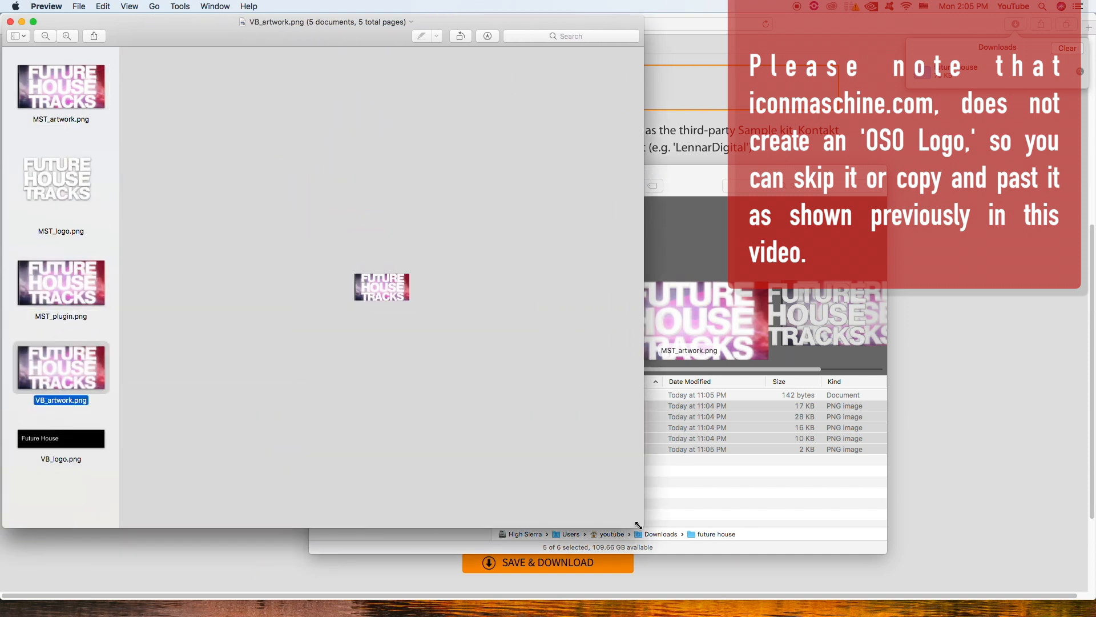